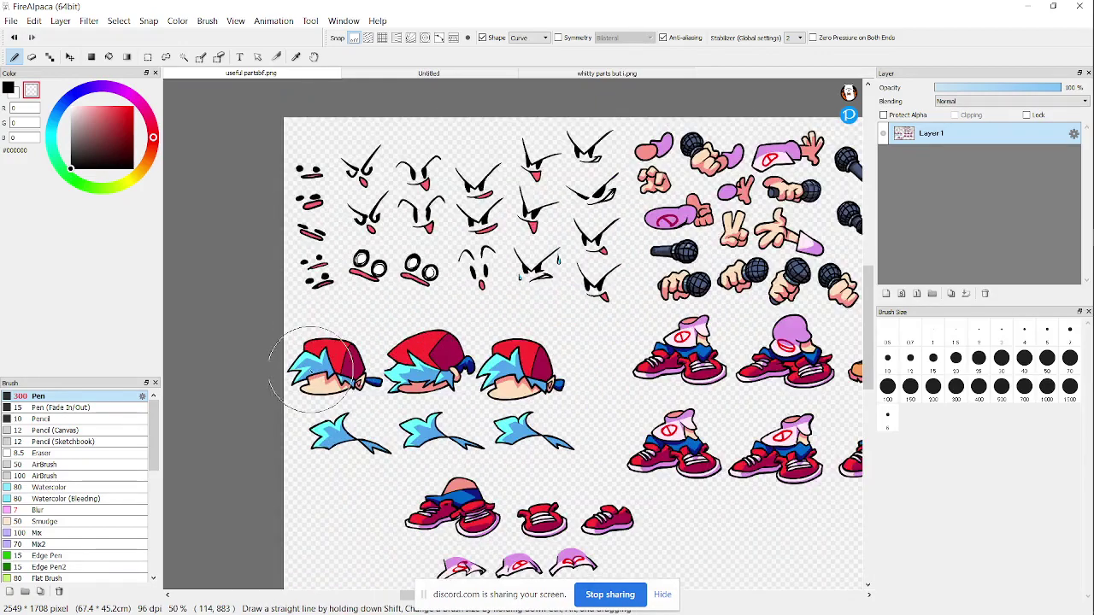
Step: Hide the screen-sharing notice and look over the faces, hands, heads and shoes on the sprite sheet
scroll(303, 369, "up", 1)
scroll(262, 313, "down", 3)
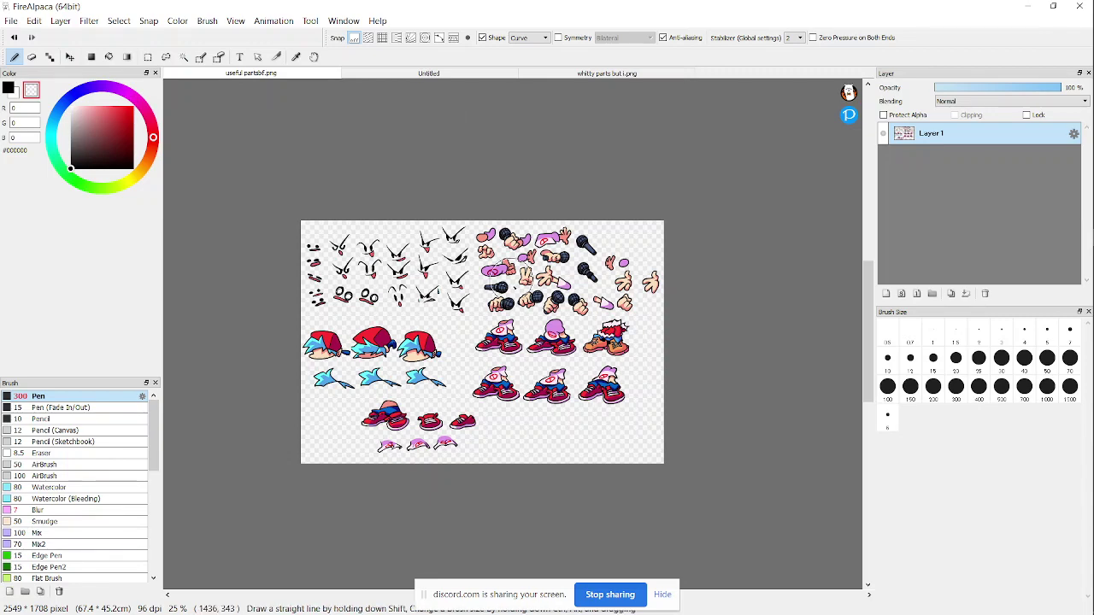
left_click(662, 593)
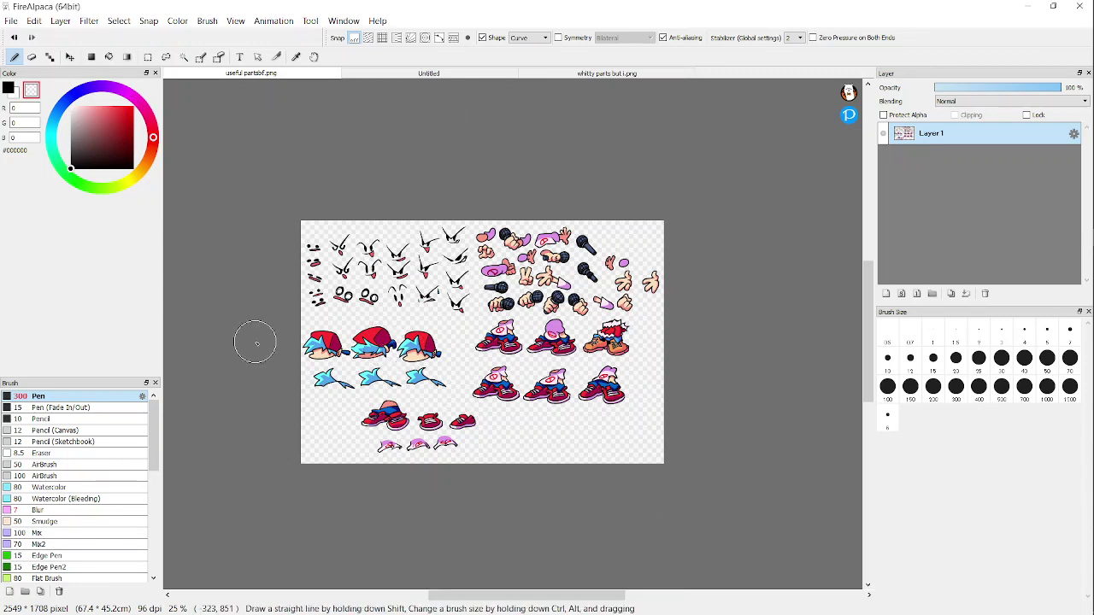
scroll(256, 337, "down", 5)
scroll(257, 333, "up", 8)
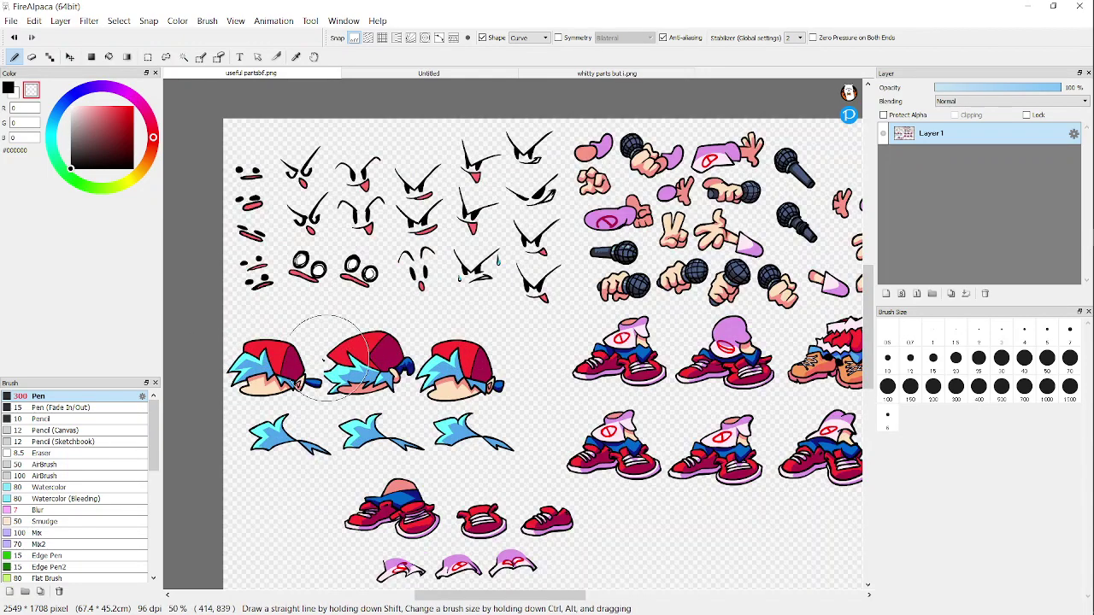
scroll(410, 294, "down", 2)
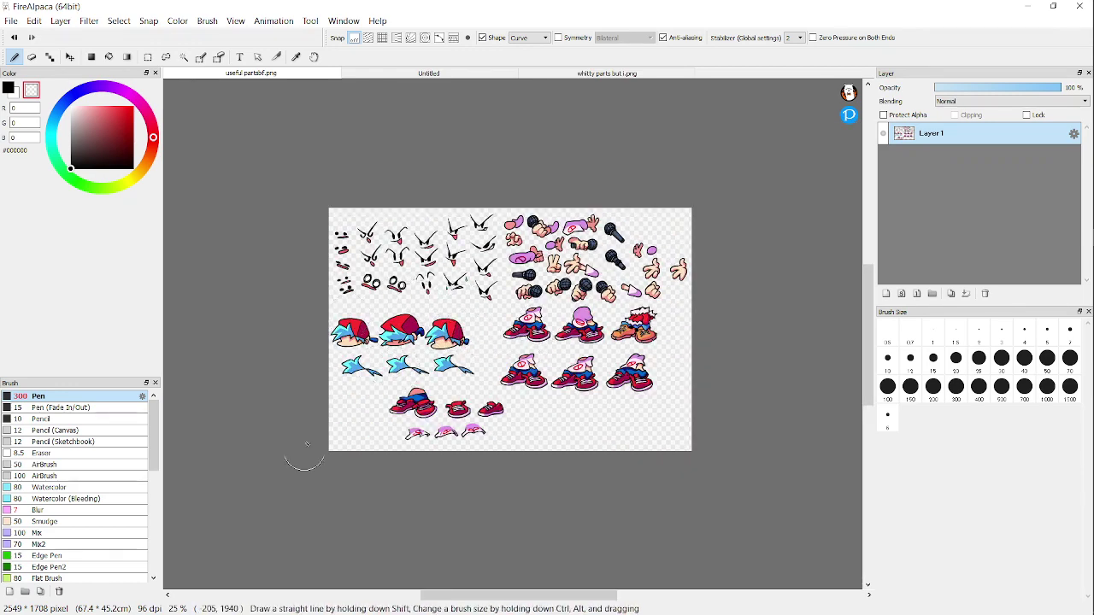
scroll(346, 423, "up", 2)
Step: Bring up the whitty parts sheet and examine its legs, torsos, arms and bomb heads
left_click(589, 73)
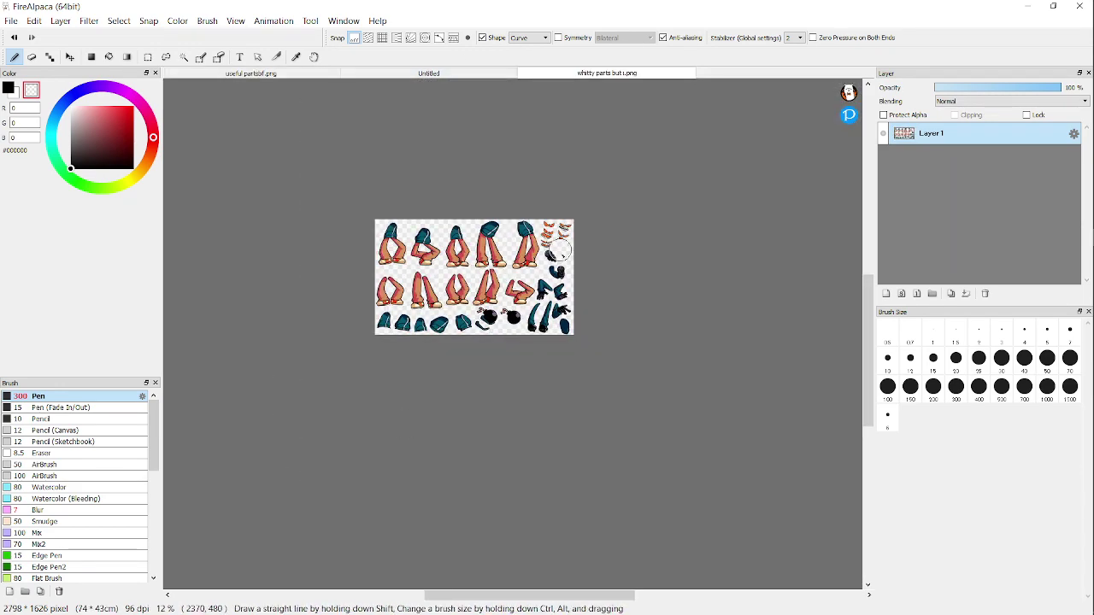
scroll(476, 280, "up", 1)
scroll(476, 280, "down", 1)
scroll(453, 144, "up", 2)
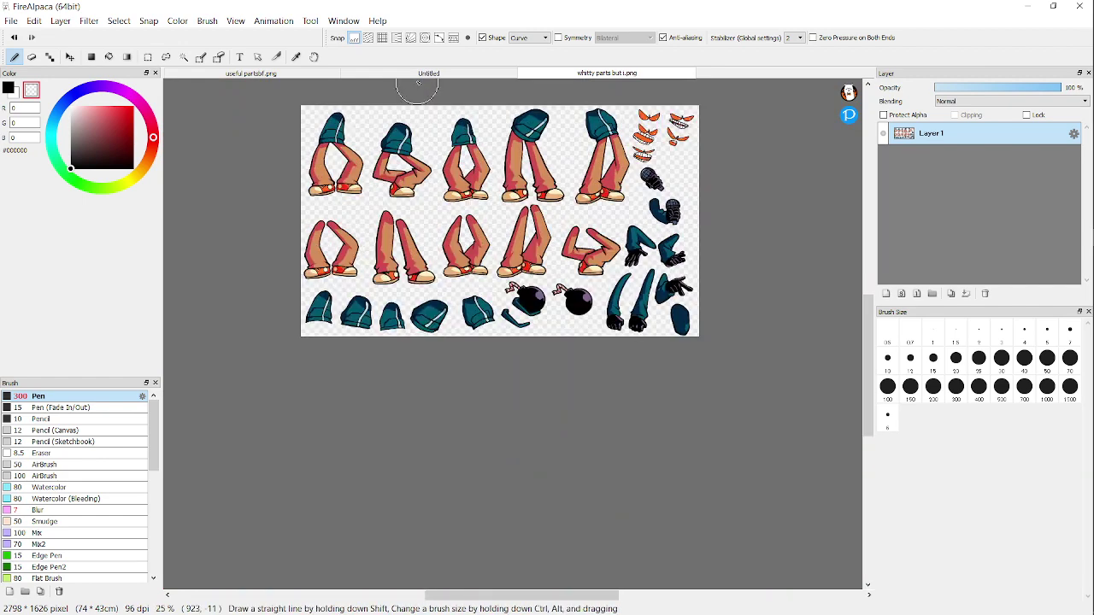
Step: Close the Untitled document
right_click(411, 74)
left_click(417, 80)
left_click(547, 337)
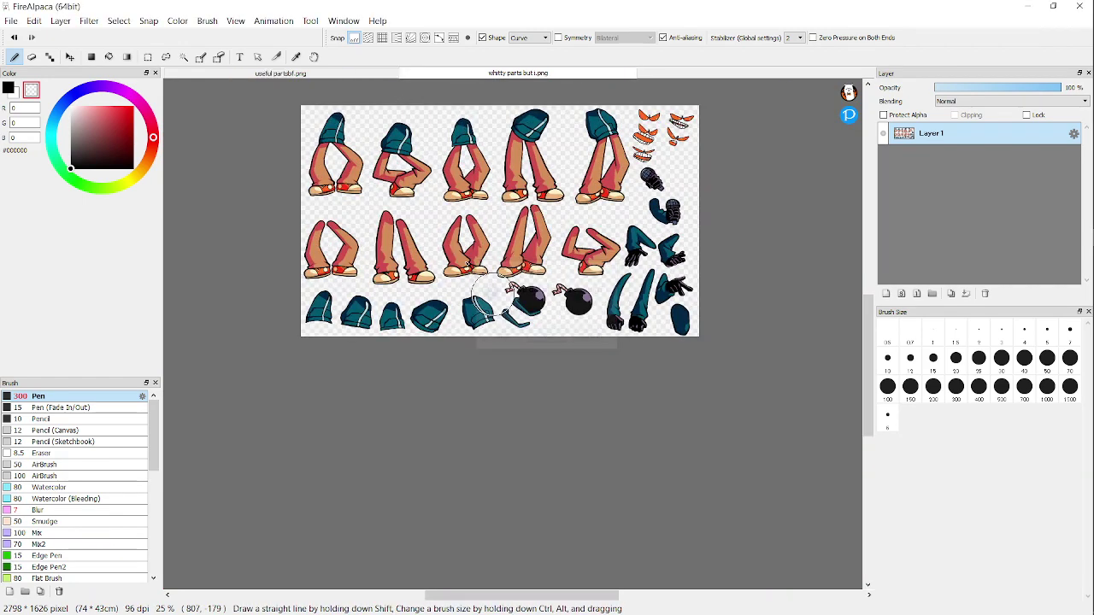
Step: Return to useful partsbf.png and set the Pen size to 4 for work on the middle head's cut-off hair tip
left_click(341, 75)
scroll(478, 282, "down", 3)
scroll(547, 327, "up", 5)
scroll(547, 327, "down", 3)
scroll(511, 333, "up", 3)
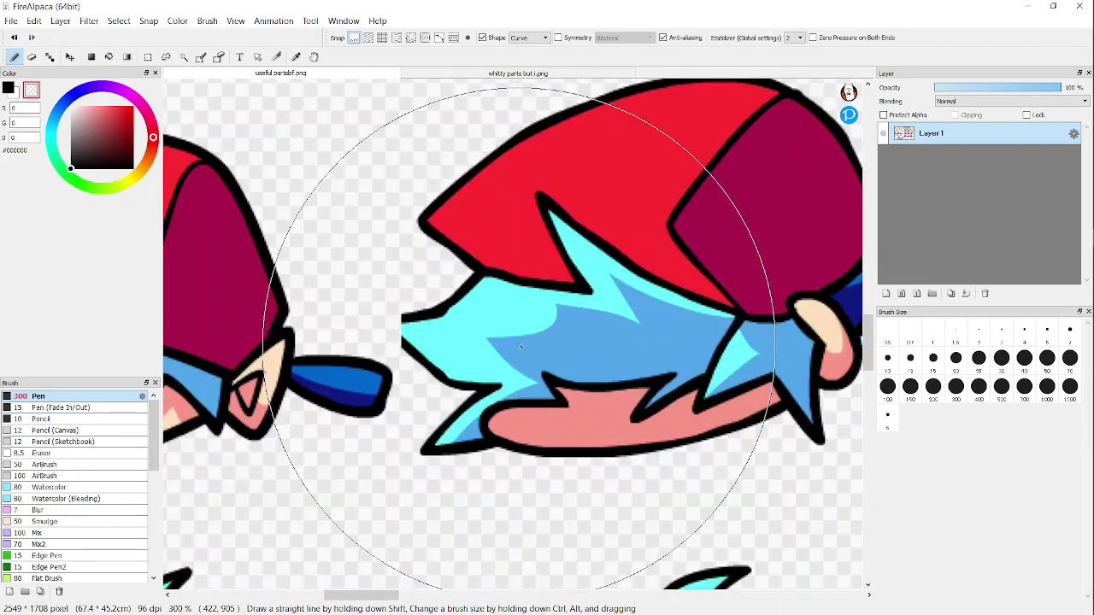
left_click(1025, 329)
scroll(461, 306, "up", 5)
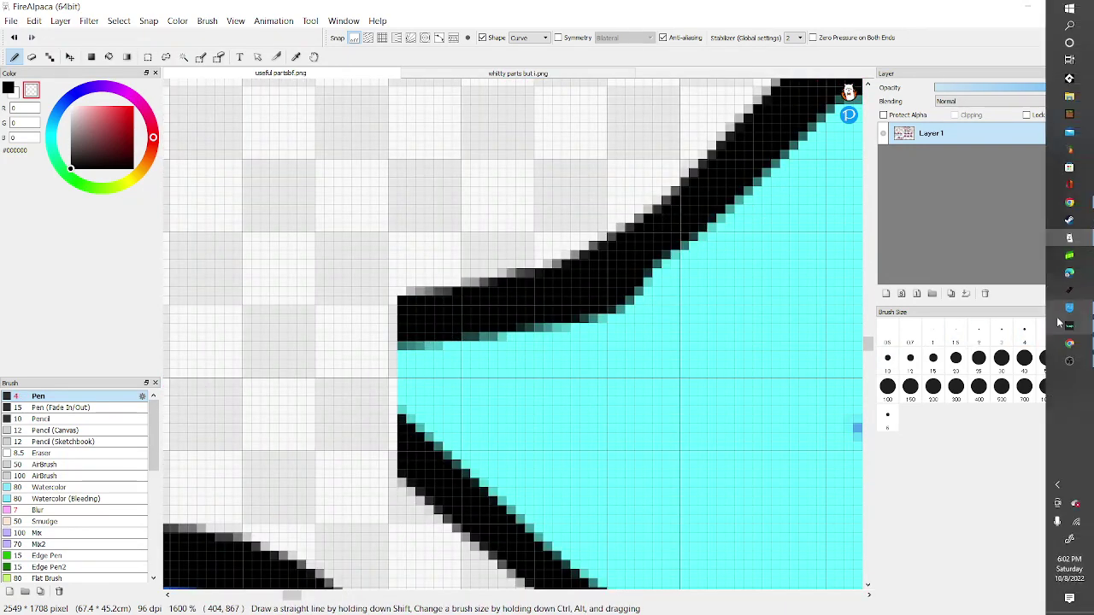
Step: Extend the black outlines of the middle head's cut-off hair with straight Pen lines meeting in a pointed tip
scroll(393, 350, "down", 4)
scroll(399, 364, "up", 4)
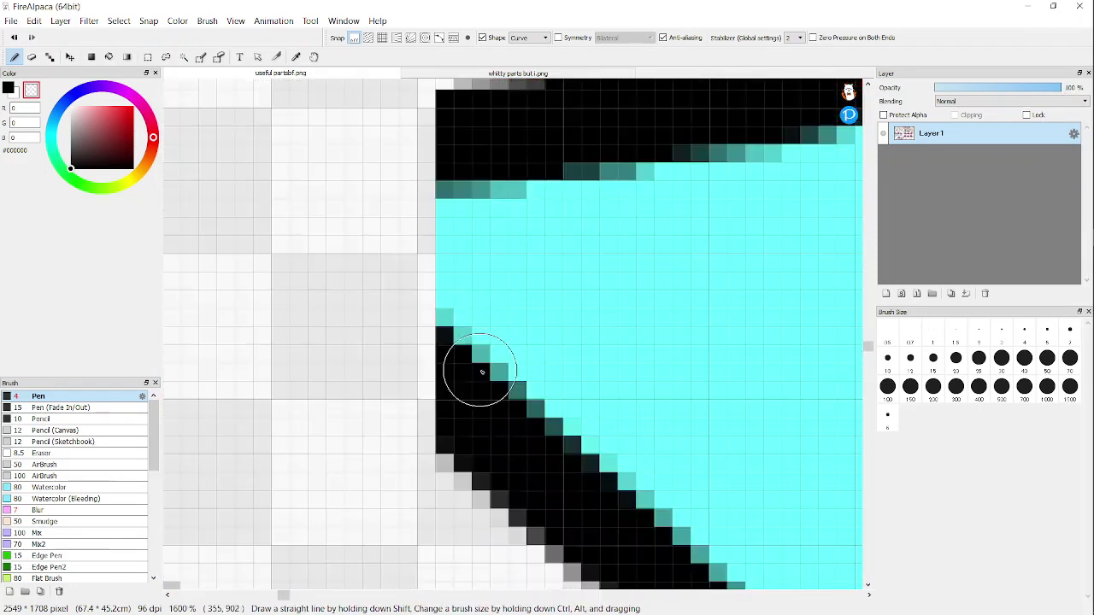
scroll(482, 421, "down", 1)
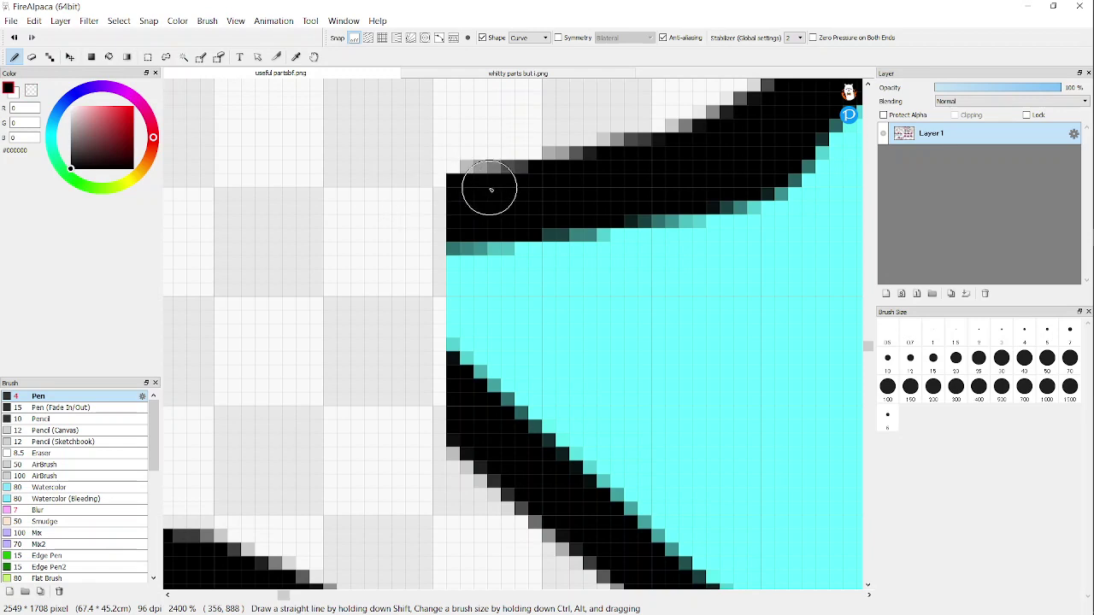
left_click(235, 182, "shift")
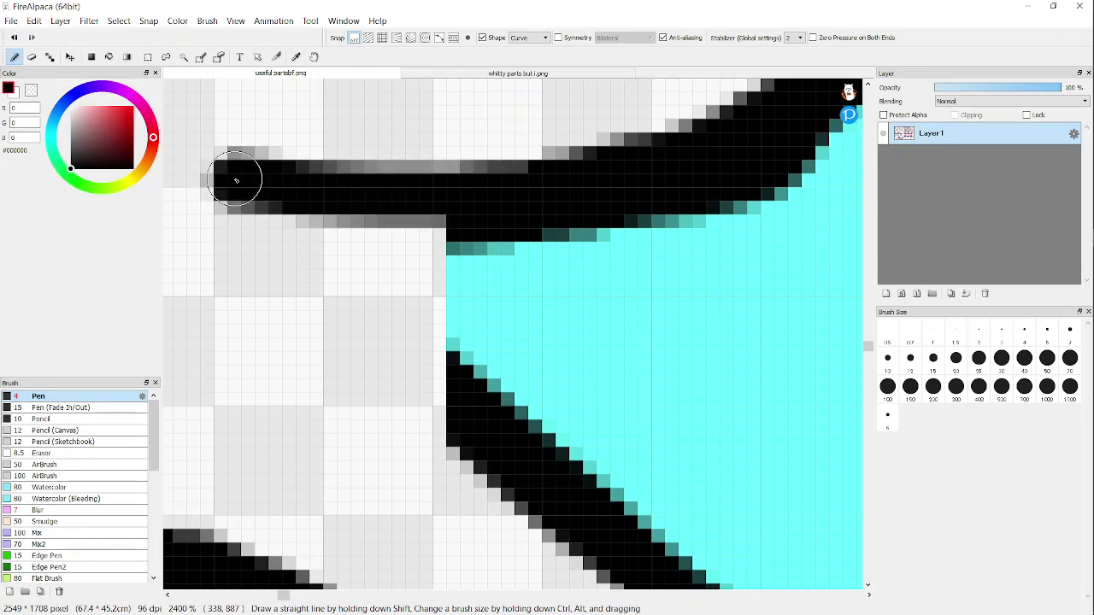
left_click(504, 478, "shift")
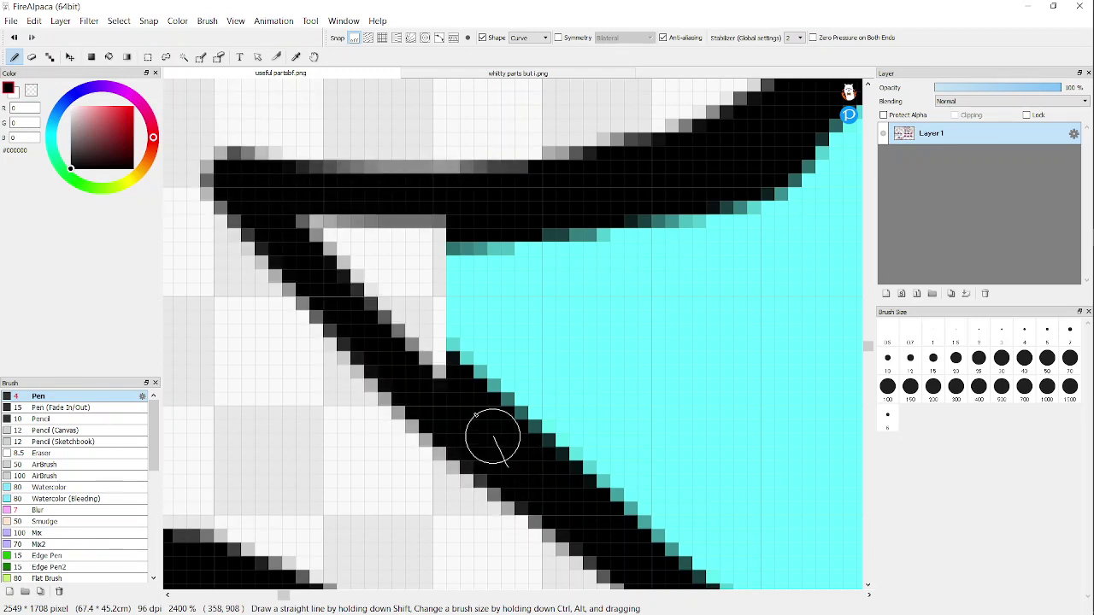
left_click(279, 200, "shift")
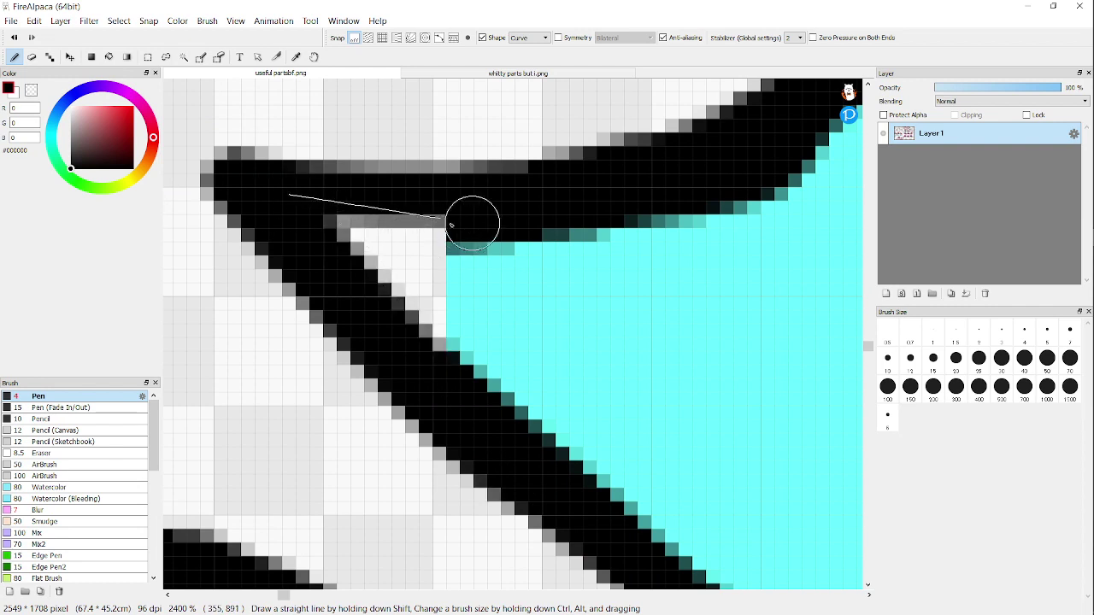
left_click(551, 229, "shift")
Step: Fill the gap inside the new hair tip with the sampled cyan #66FFFF and touch up its outline in black
left_click(513, 340, "alt")
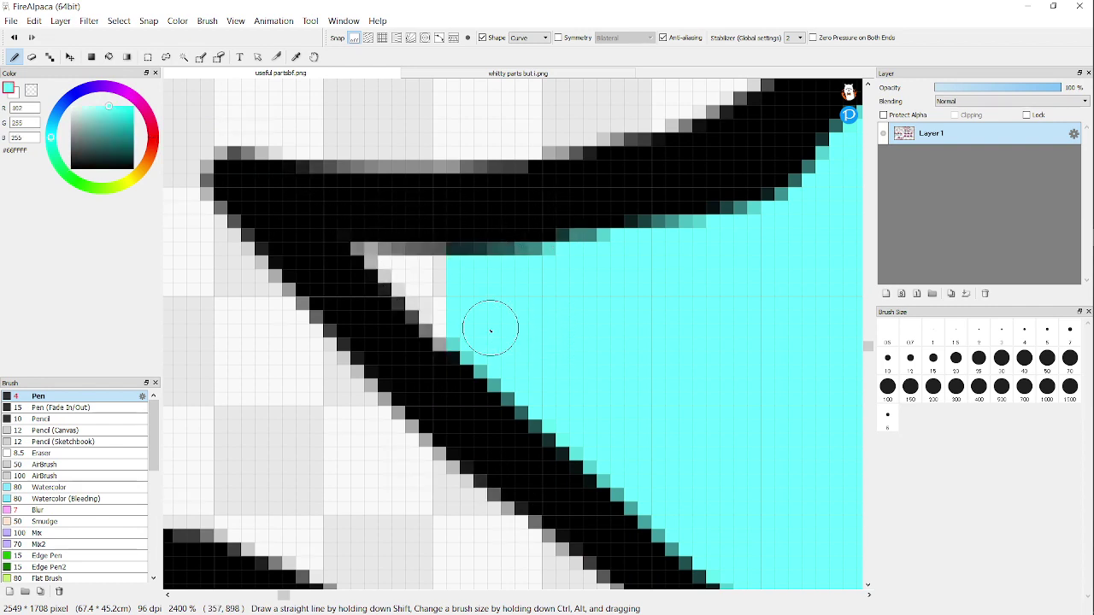
left_click(398, 263, "shift")
left_click(498, 281, "shift")
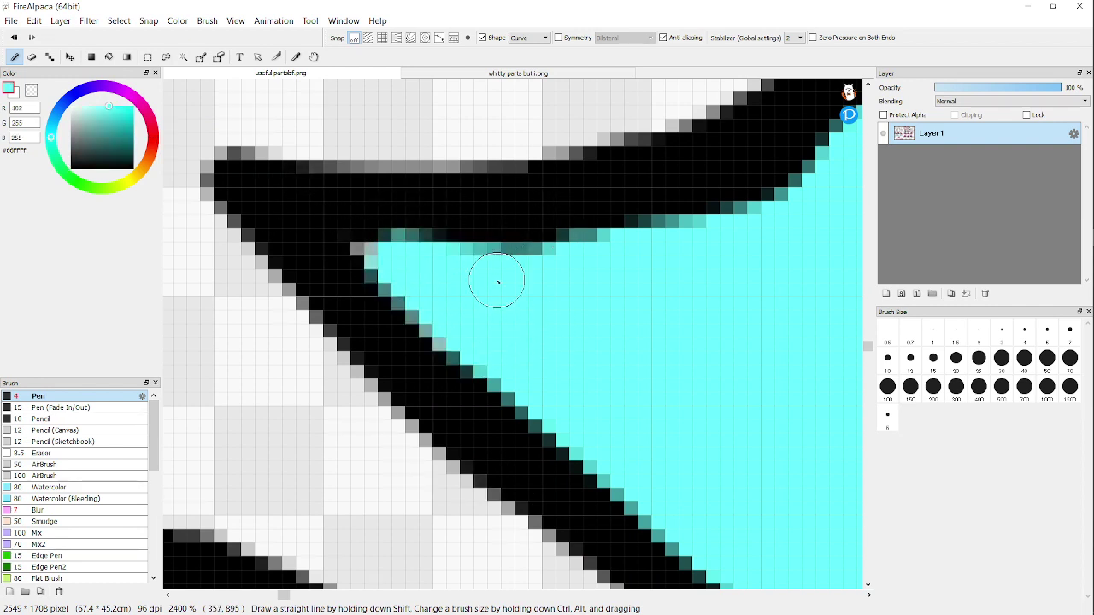
left_click(491, 206, "alt")
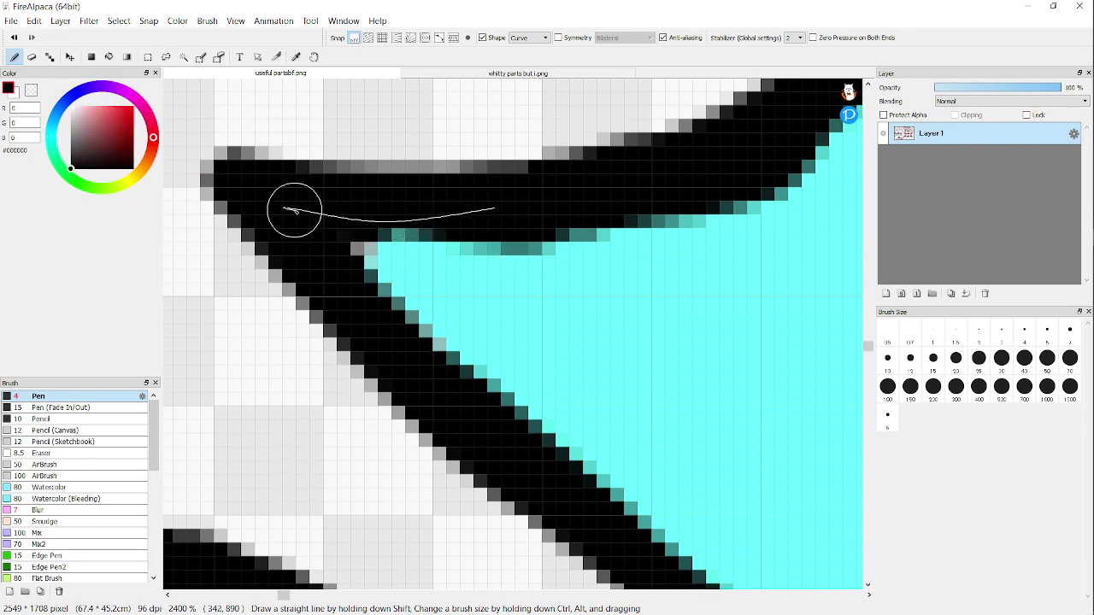
Step: Check the repaired hair tip on the middle head and compare it with the other parts on the sheet
scroll(495, 313, "down", 10)
scroll(489, 314, "up", 4)
scroll(427, 346, "down", 6)
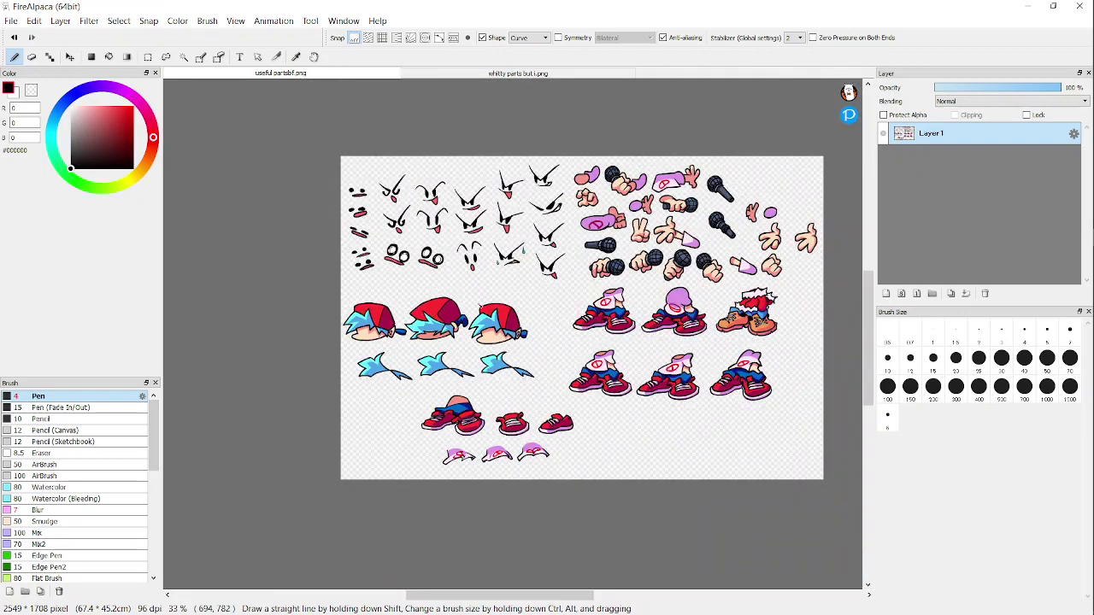
scroll(471, 304, "up", 3)
scroll(462, 325, "down", 1)
scroll(453, 337, "up", 3)
scroll(445, 344, "down", 2)
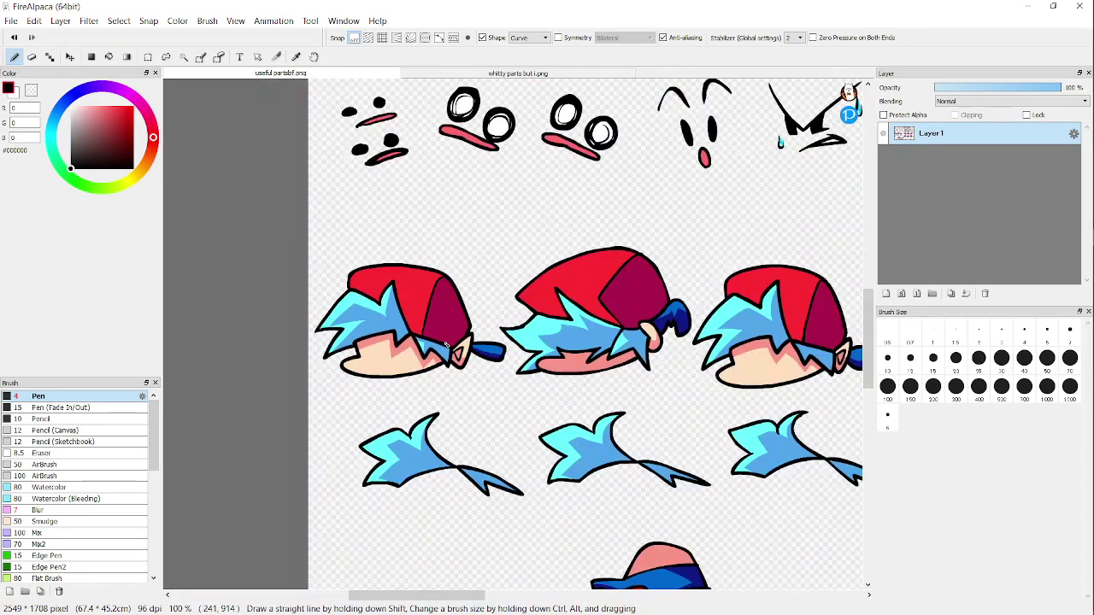
scroll(445, 344, "down", 4)
scroll(478, 282, "up", 3)
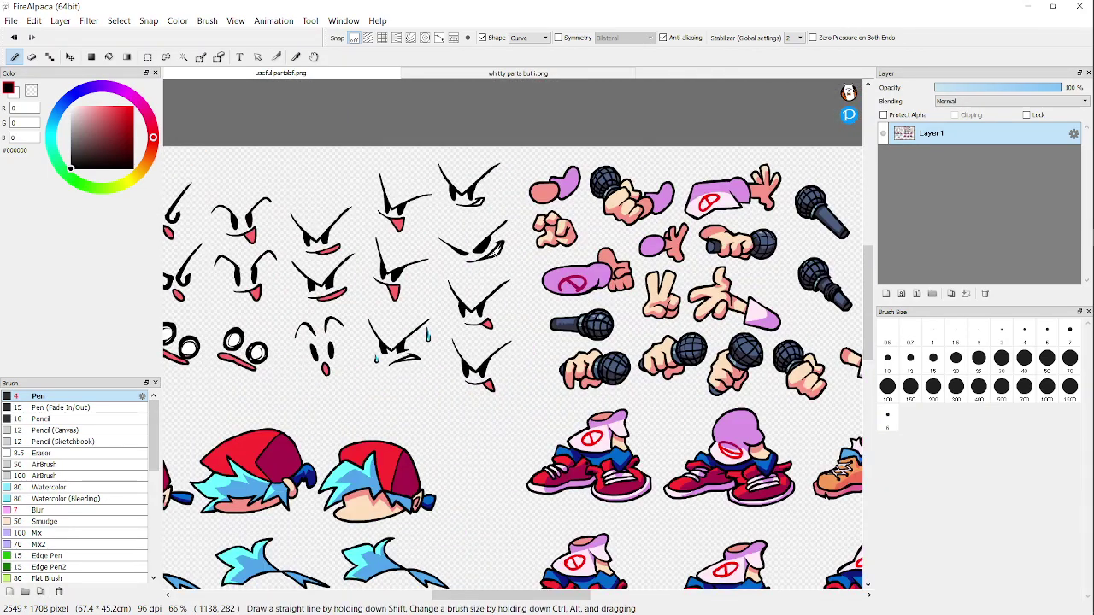
right_click(1041, 5)
left_click(937, 5)
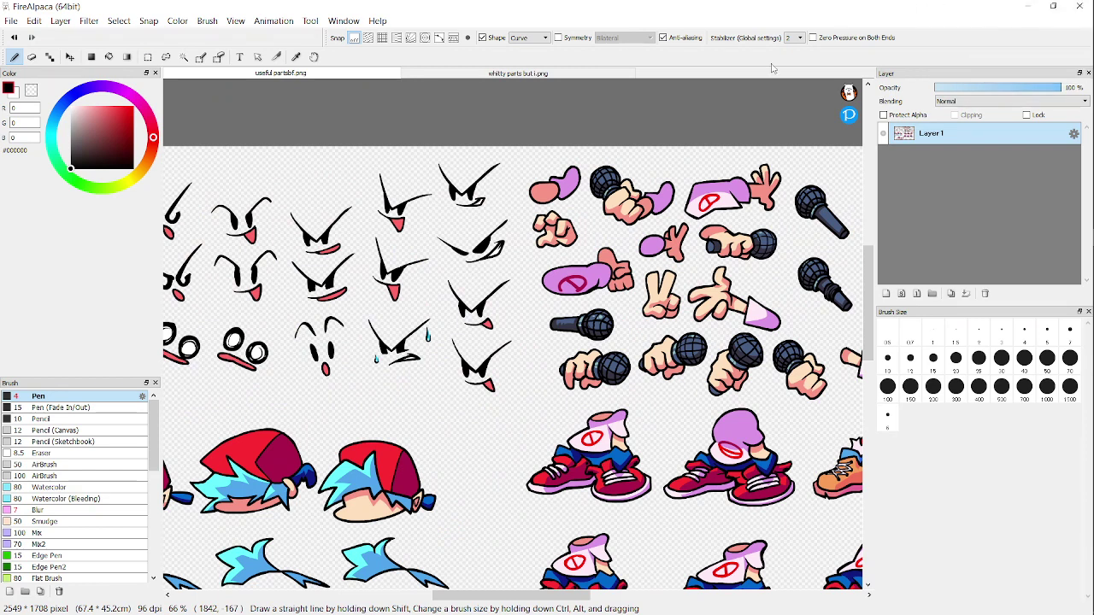
right_click(600, 73)
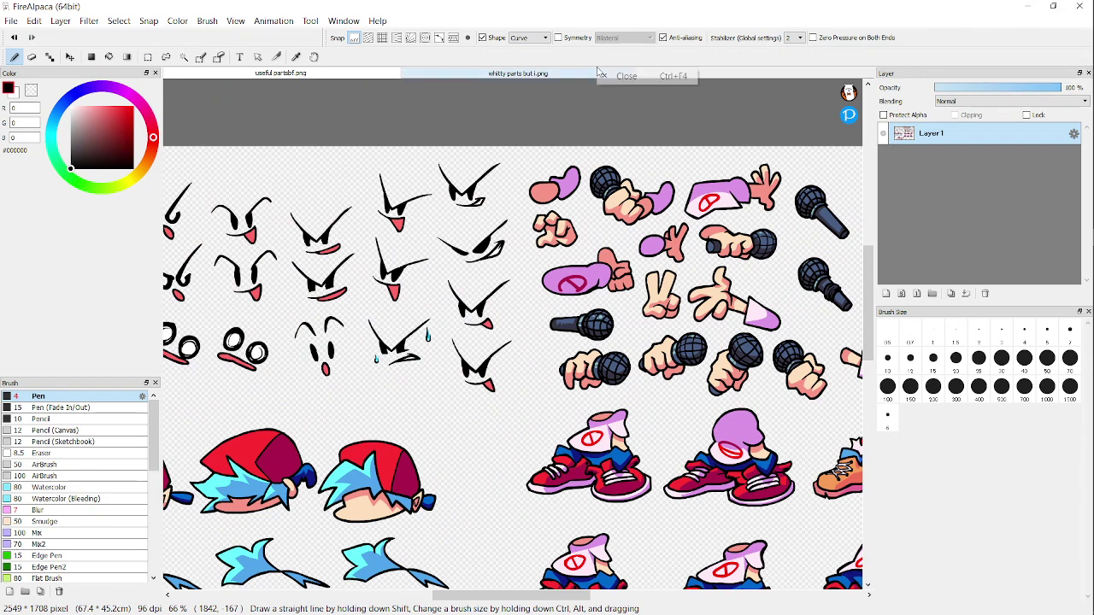
left_click(570, 103)
key("Escape")
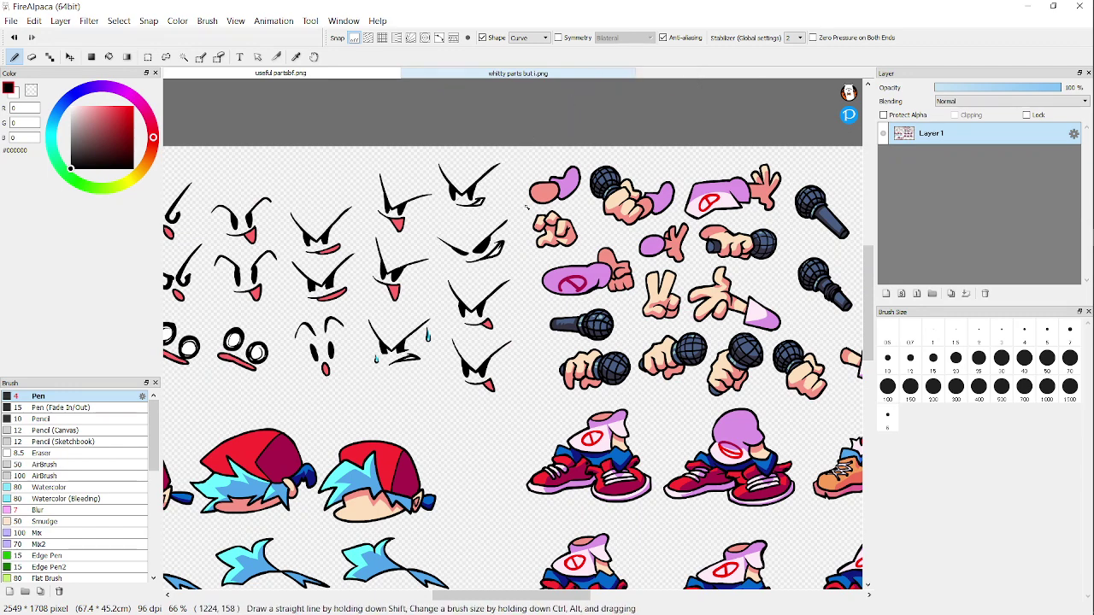
Step: Examine the row of capped heads and the hair pieces below them for further flaws
scroll(523, 212, "down", 3)
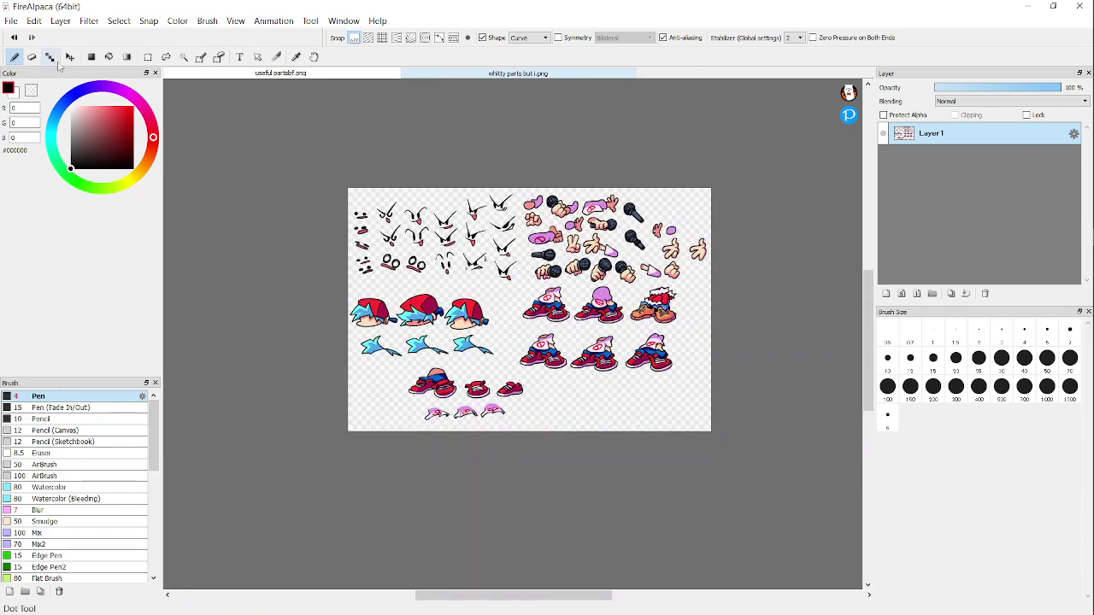
scroll(321, 342, "up", 4)
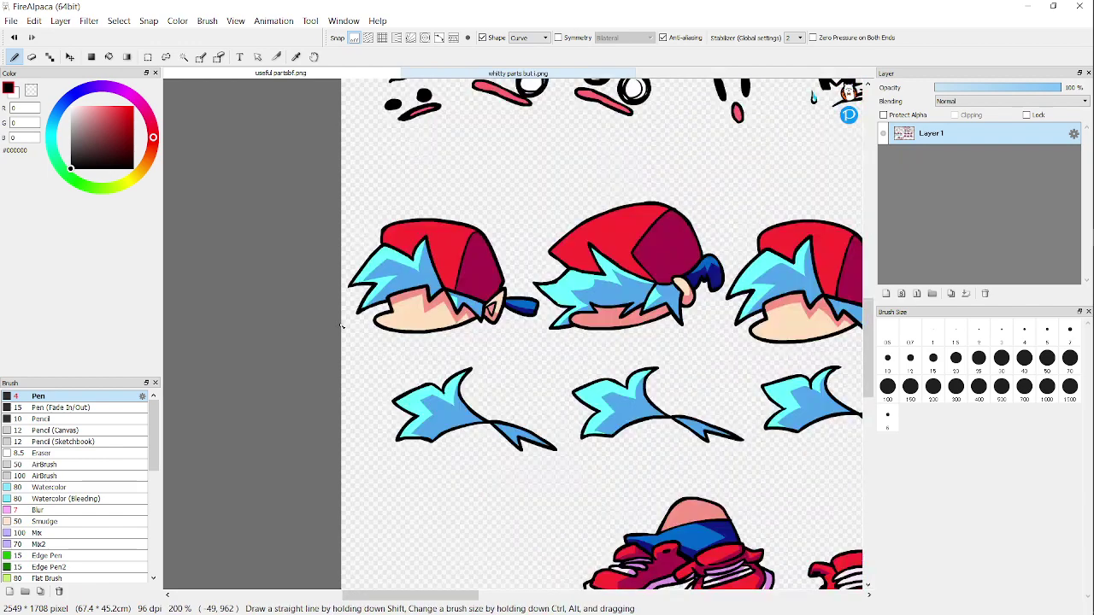
scroll(322, 343, "down", 1)
scroll(322, 342, "down", 3)
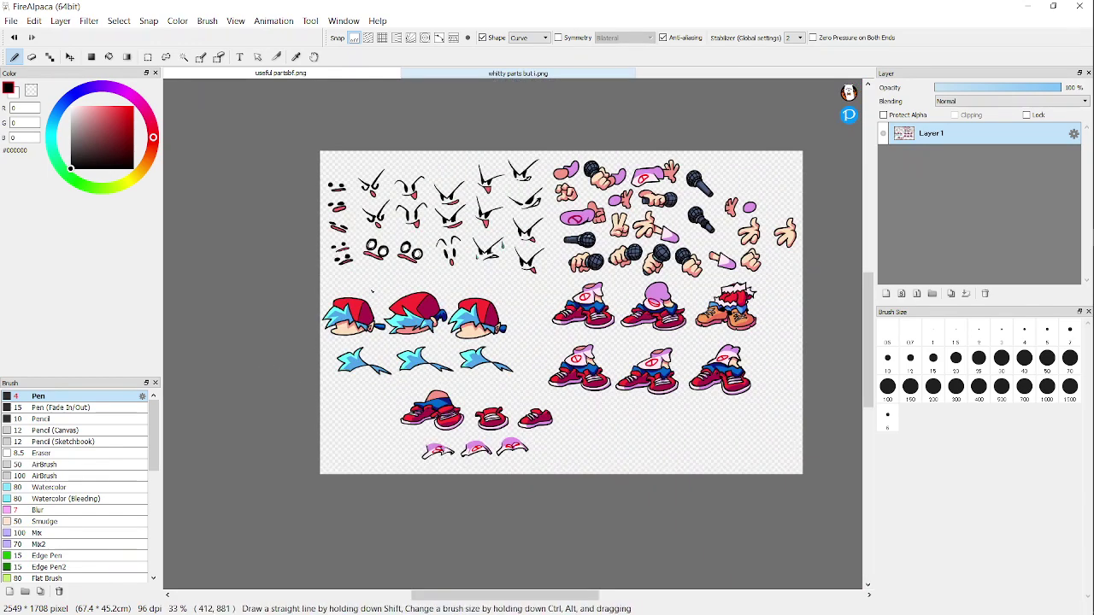
scroll(305, 373, "up", 2)
scroll(305, 373, "up", 2)
scroll(634, 422, "down", 2)
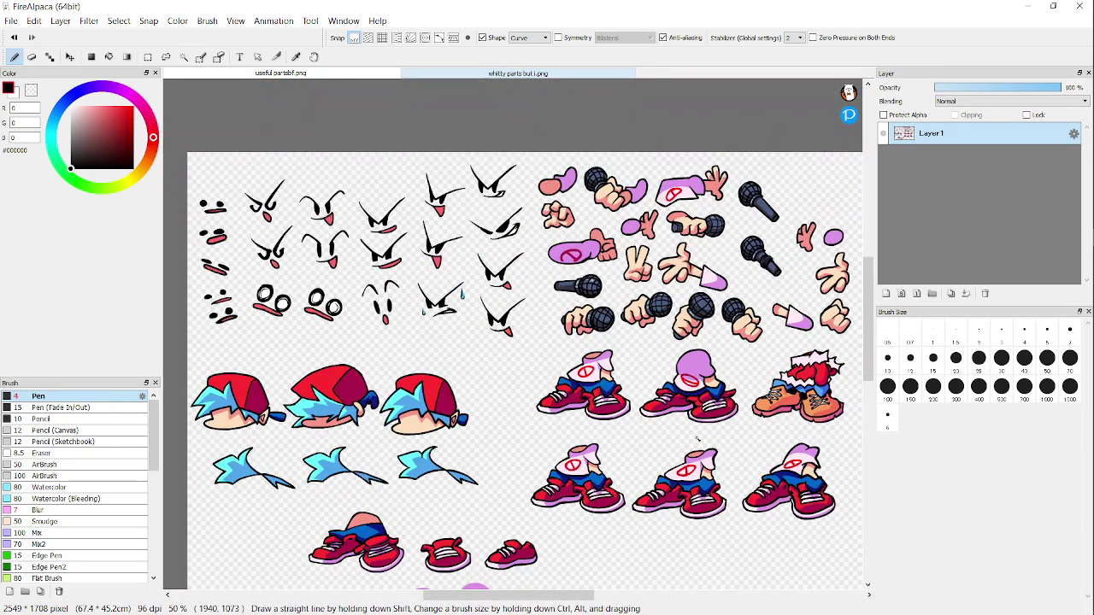
scroll(634, 422, "down", 3)
scroll(369, 218, "up", 6)
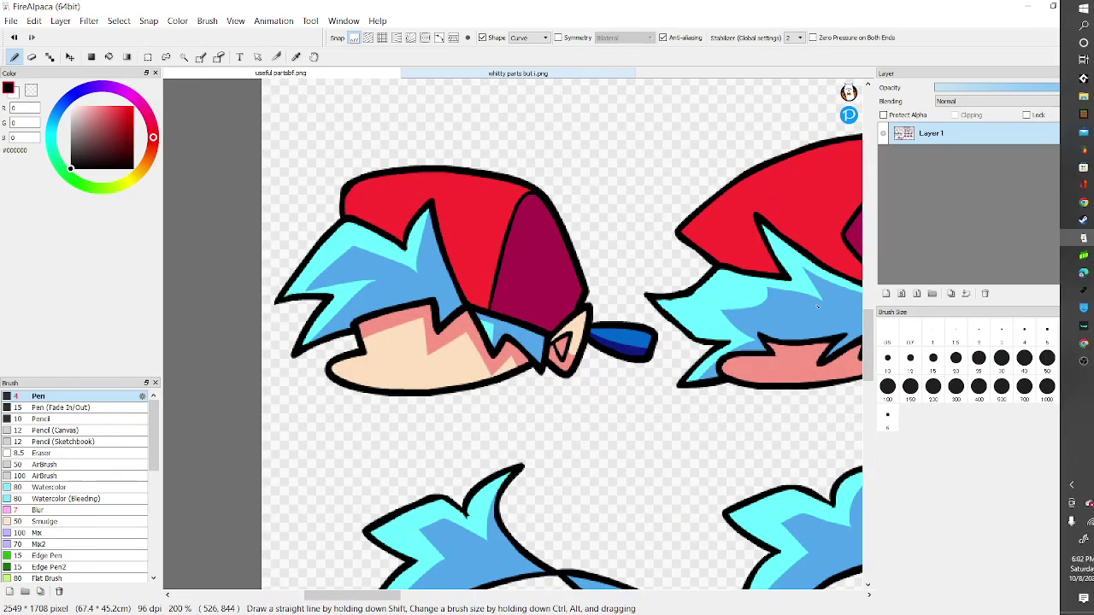
Step: Draw a straight black Pen line across the first head's hair and face, and undo it
scroll(461, 262, "up", 5)
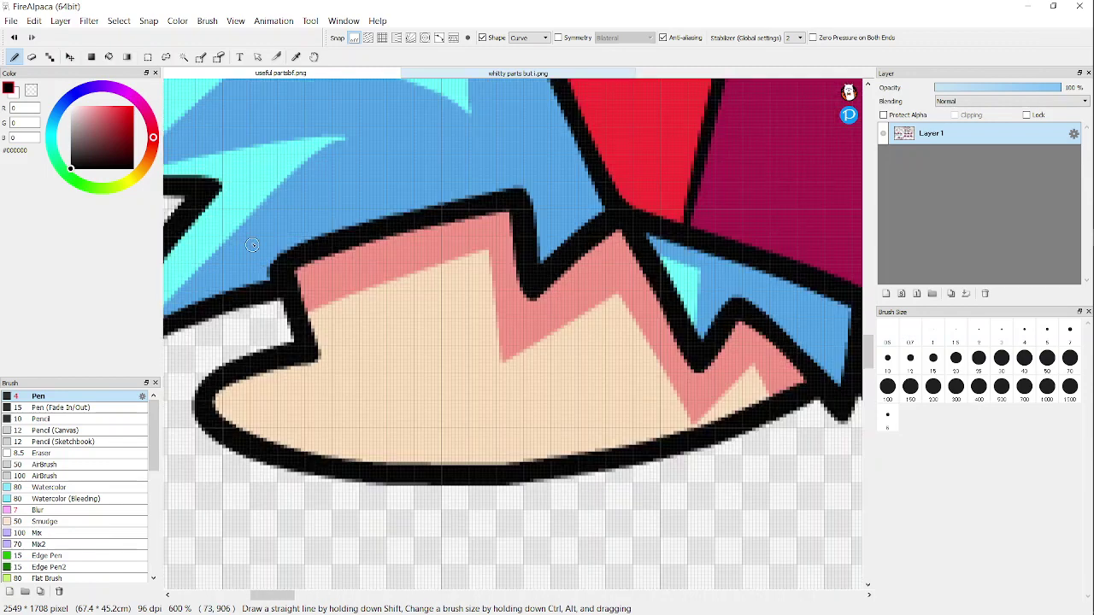
left_click_drag(250, 243, 454, 294)
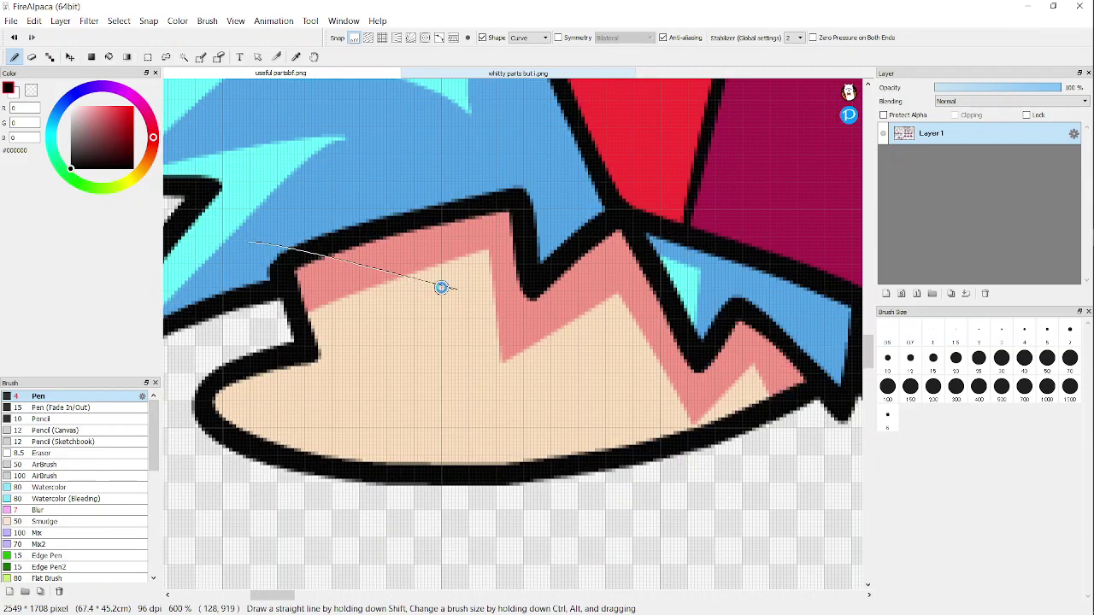
left_click(441, 287, "shift")
left_click(437, 241, "shift")
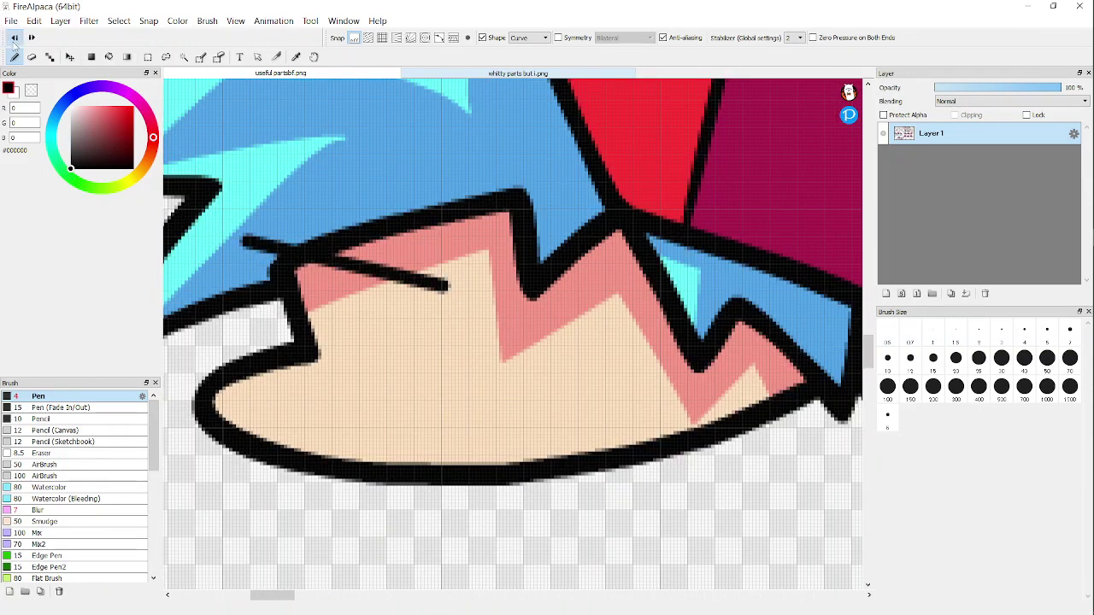
key("ctrl+z")
scroll(356, 417, "down", 7)
scroll(393, 312, "down", 4)
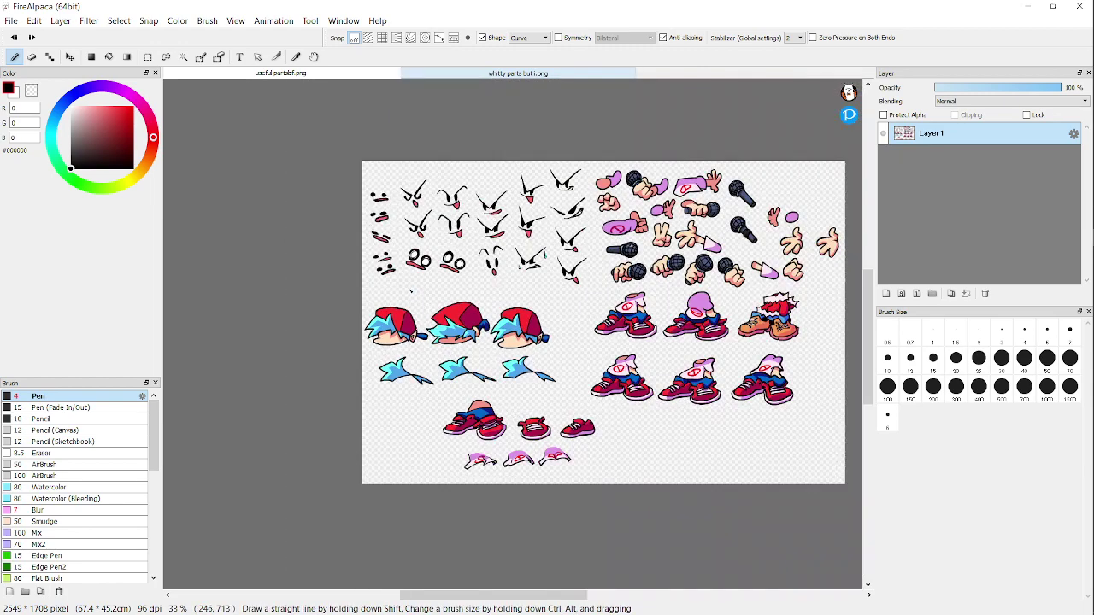
scroll(408, 289, "down", 3)
scroll(447, 267, "up", 2)
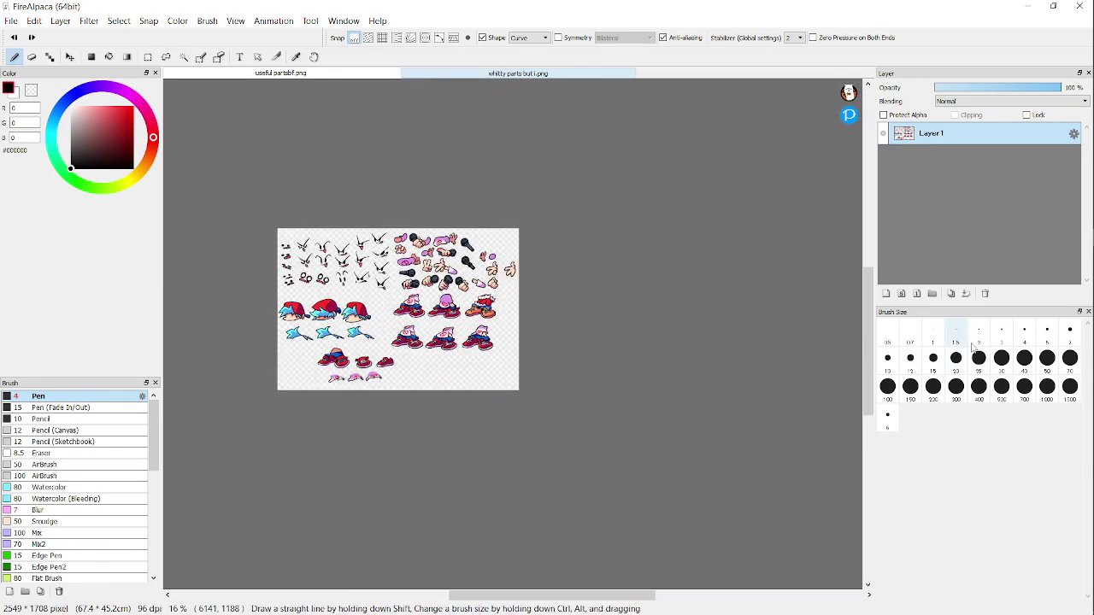
mouse_move(1089, 358)
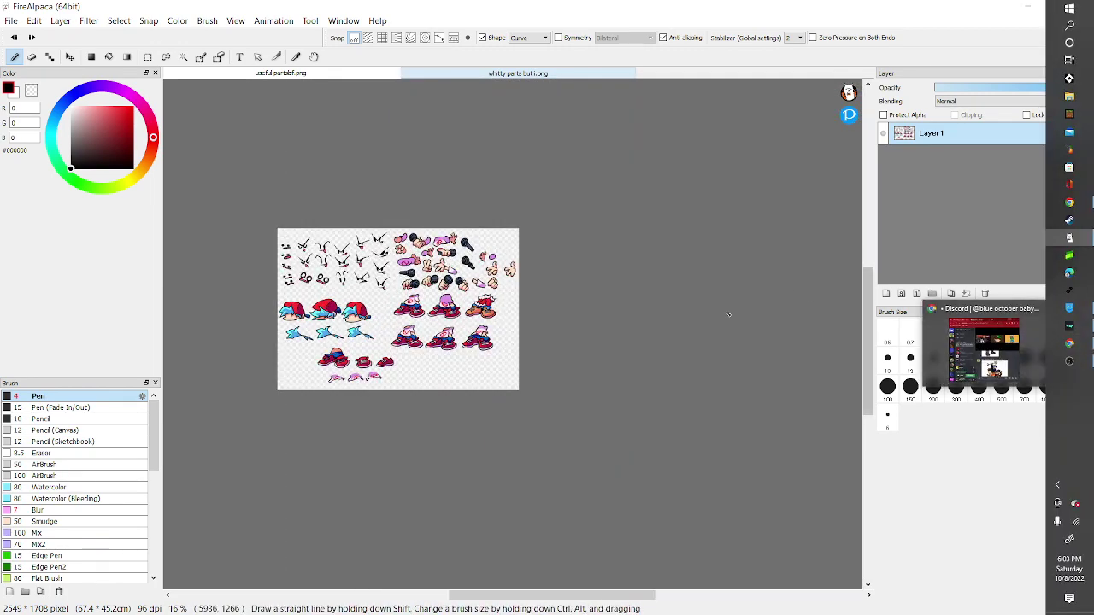
scroll(624, 379, "up", 2)
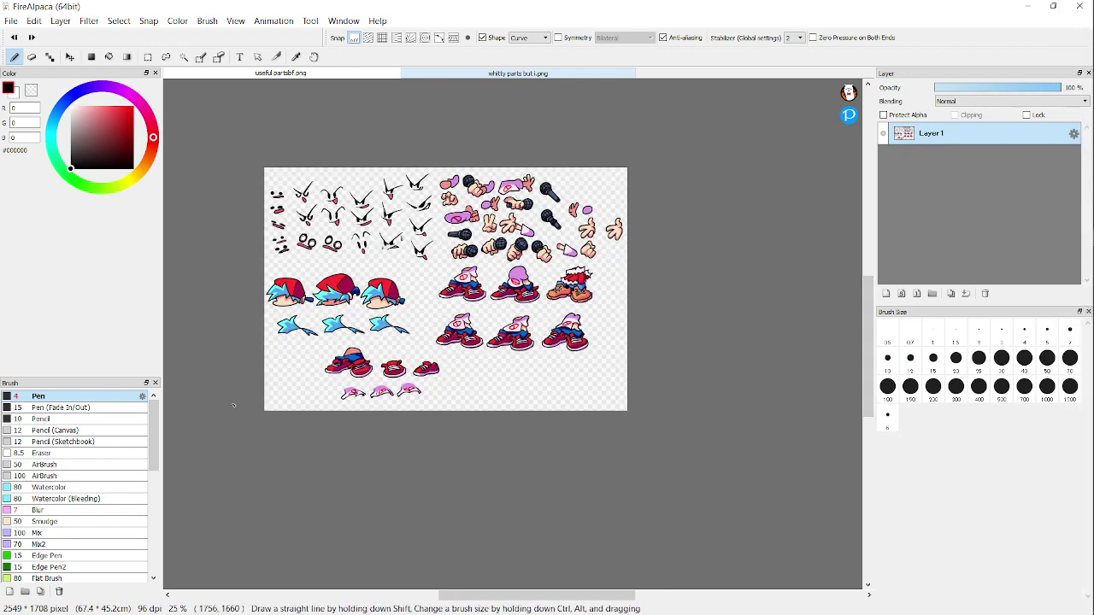
scroll(260, 296, "up", 3)
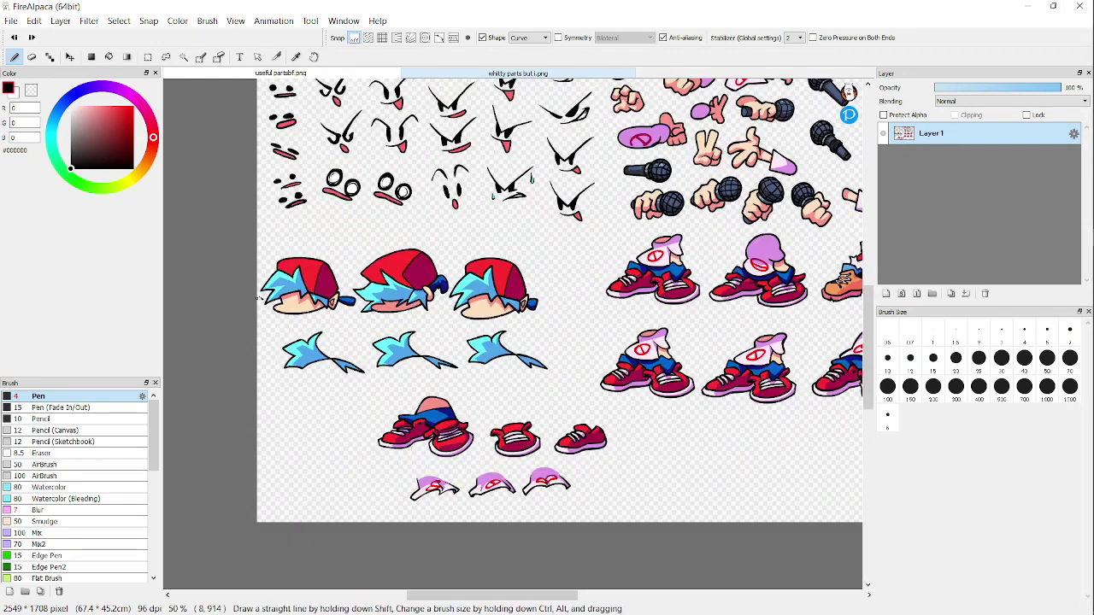
scroll(497, 275, "down", 4)
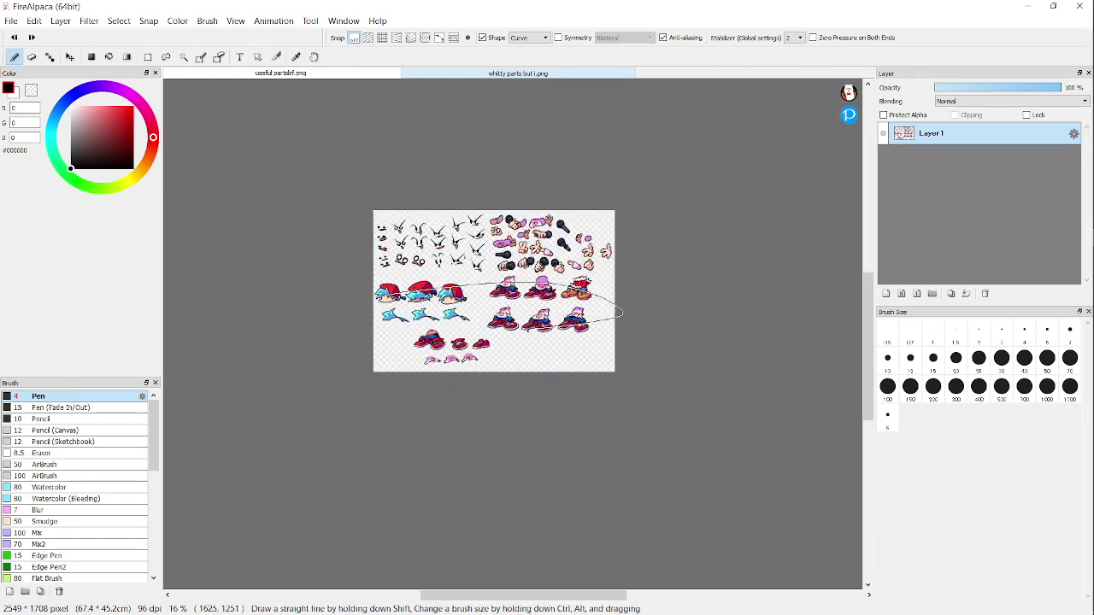
key("Escape")
left_click(299, 219)
left_click(340, 448)
left_click(781, 336)
left_click(595, 108)
key("ctrl+z")
key("ctrl+z")
key("ctrl+z")
key("ctrl+z")
Step: Examine the faces, legs and arms on the "whitty parts but i.png" sheet and return to "useful partsbf.png"
left_click(490, 75)
scroll(576, 261, "up", 4)
left_click(577, 260)
scroll(577, 261, "up", 4)
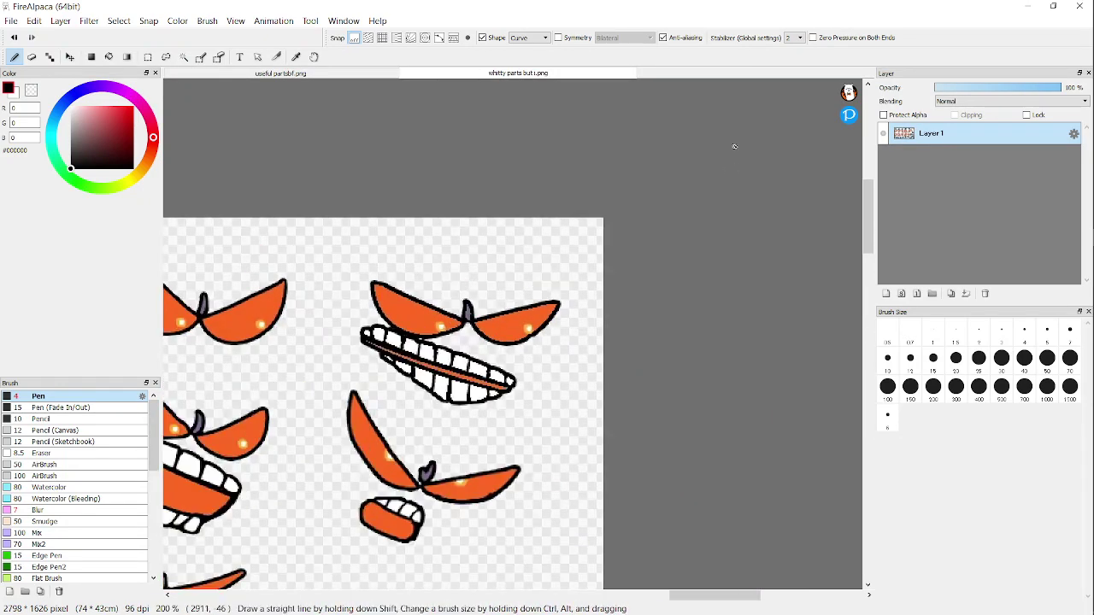
scroll(732, 143, "down", 2)
scroll(733, 142, "up", 4)
scroll(510, 351, "down", 5)
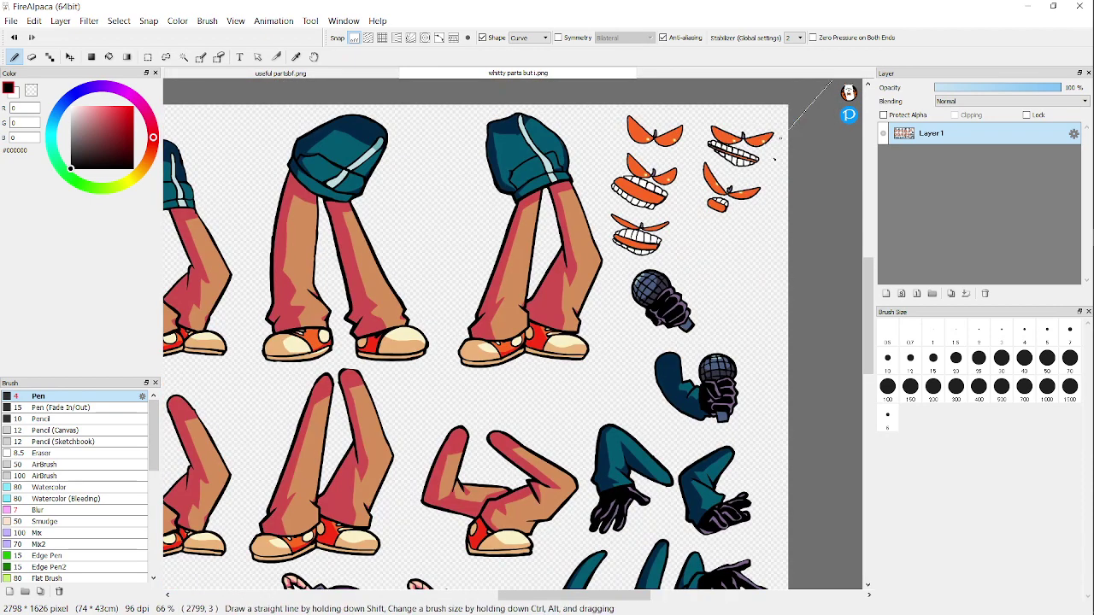
scroll(457, 152, "down", 1)
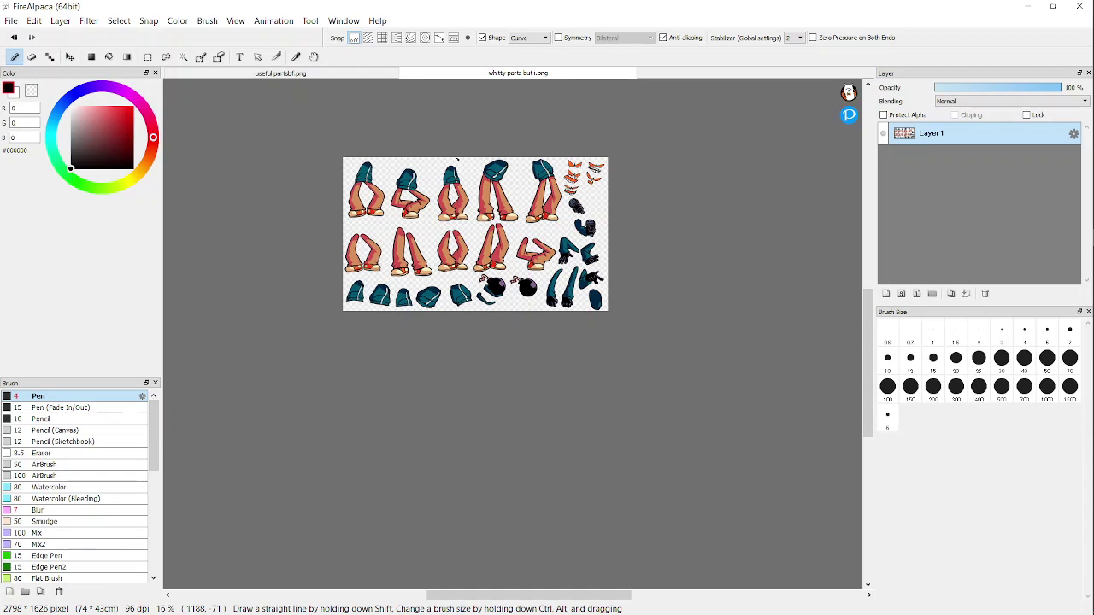
left_click(368, 77)
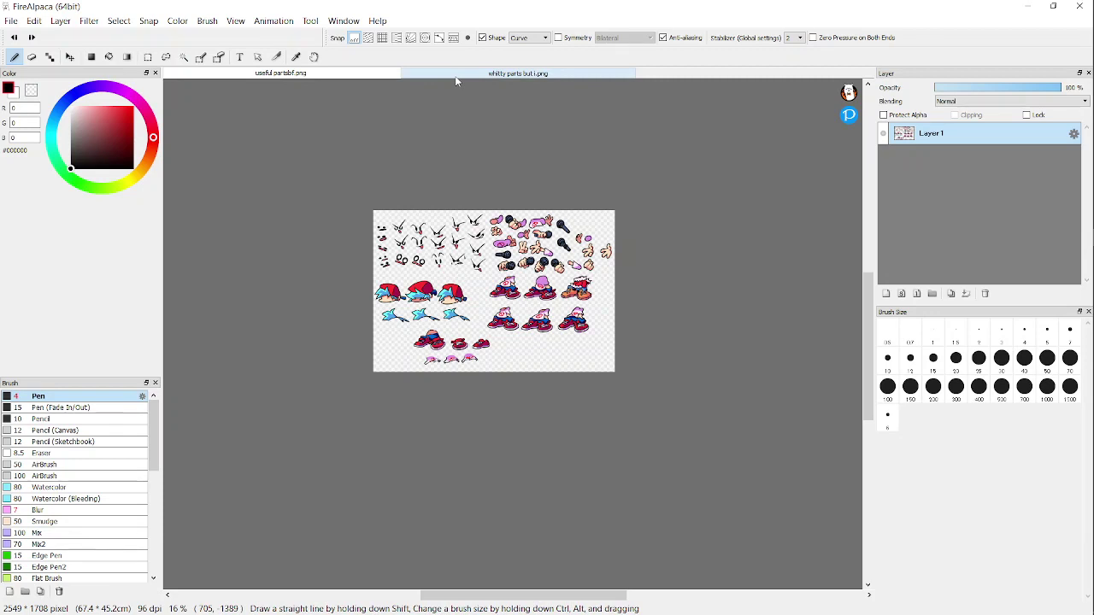
left_click(456, 77)
left_click(361, 74)
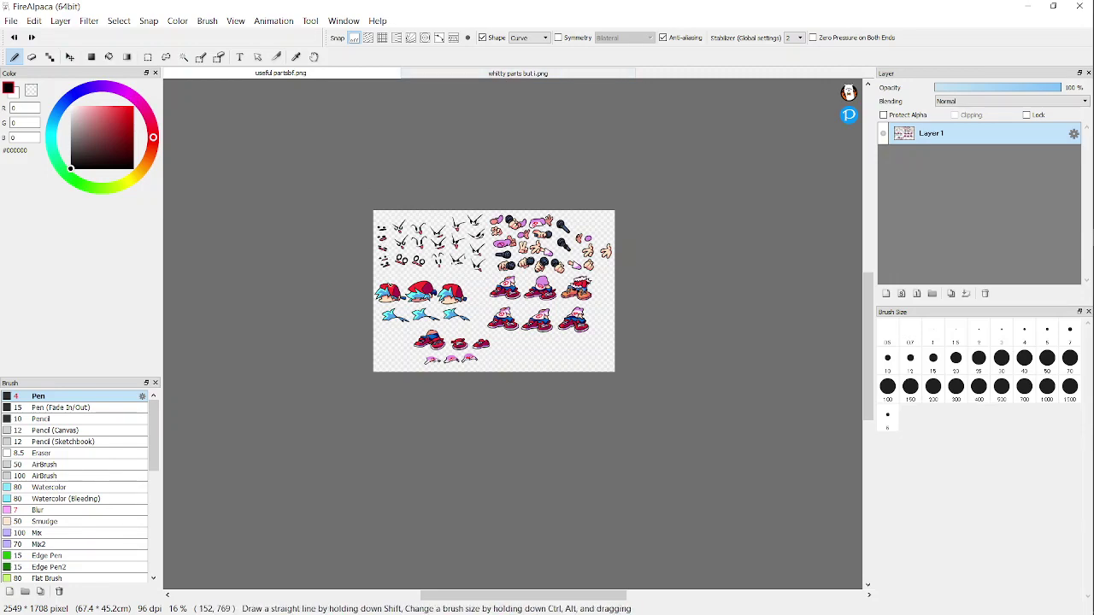
Step: Sample the mid-blue #50A5EB from the first capped head's hair as the drawing colour
scroll(382, 294, "up", 10)
scroll(360, 344, "down", 3)
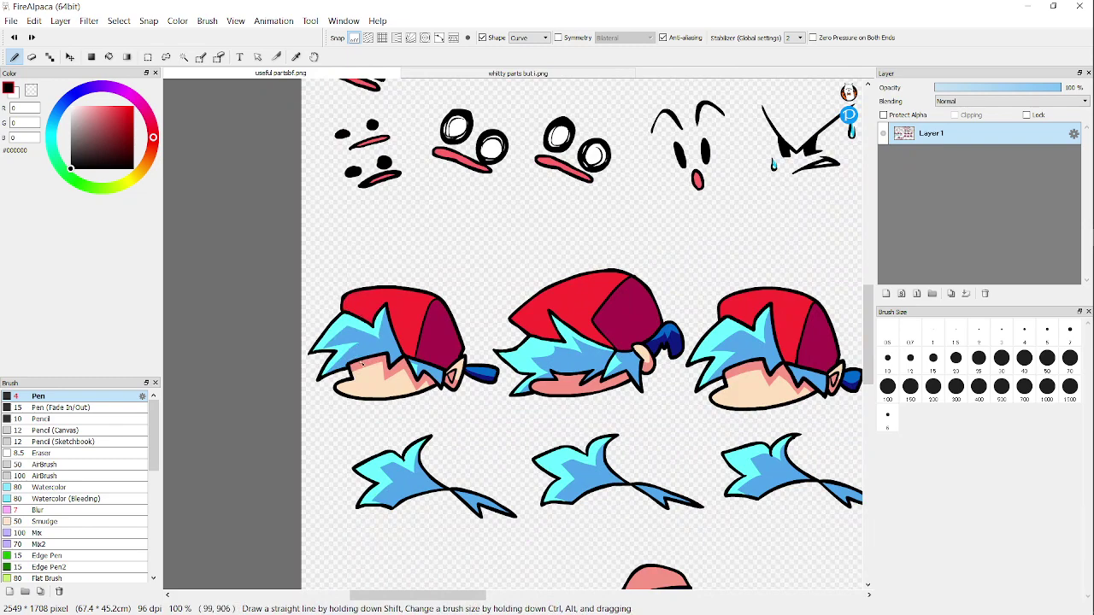
scroll(360, 345, "up", 6)
scroll(373, 306, "up", 2)
left_click(372, 306, "alt")
scroll(330, 301, "up", 3)
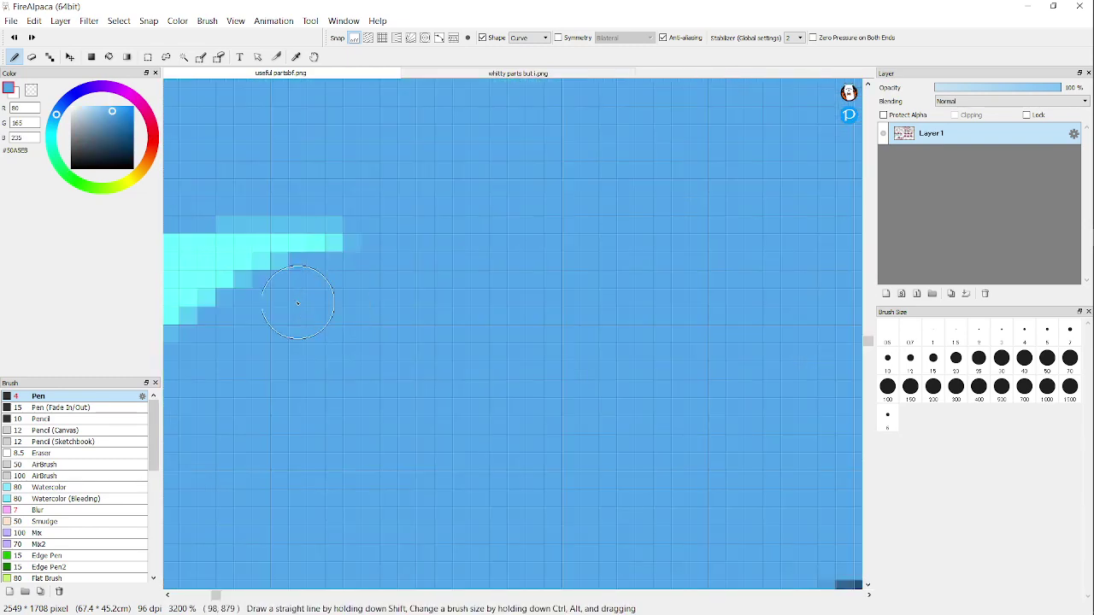
Step: Examine the first capped head closely, checking where the hair, cap and face outlines meet
scroll(469, 307, "down", 2)
scroll(469, 307, "down", 3)
scroll(439, 317, "up", 3)
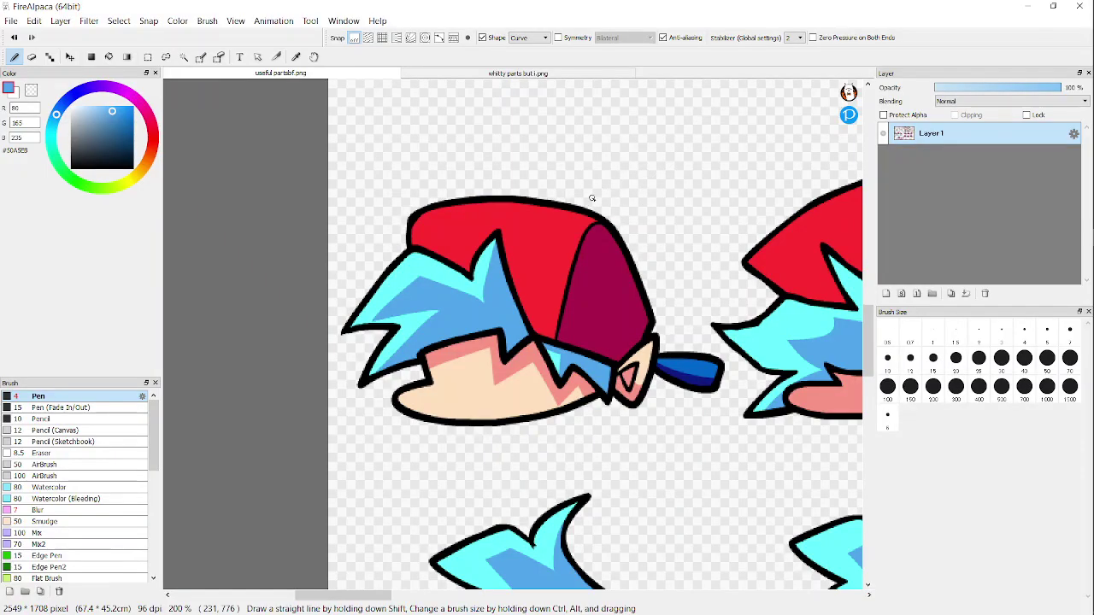
scroll(420, 290, "up", 3)
scroll(303, 296, "down", 1)
scroll(396, 419, "up", 3)
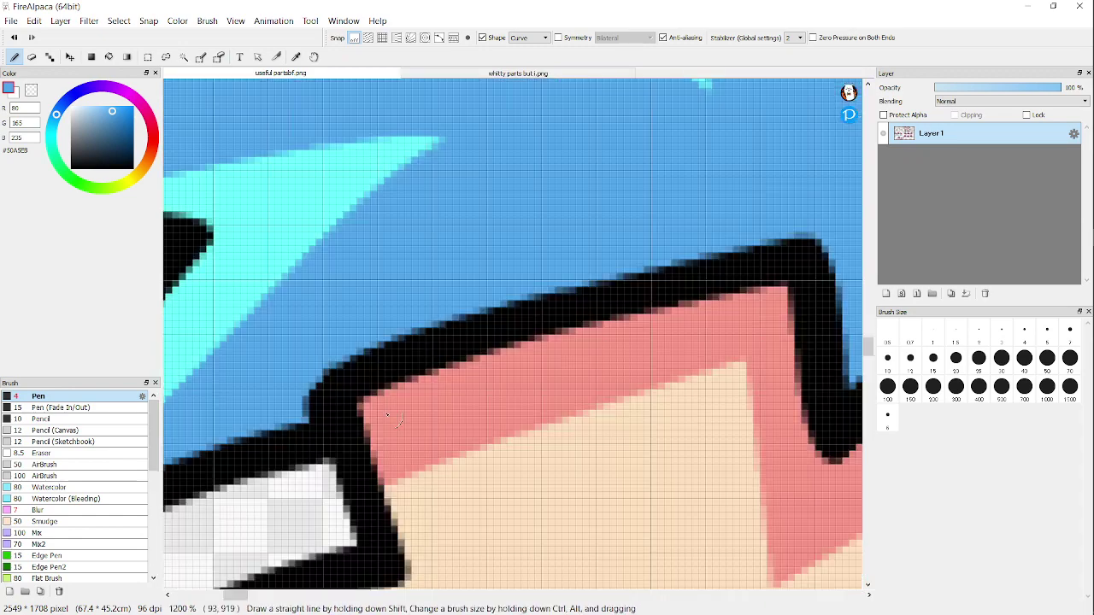
scroll(432, 363, "down", 8)
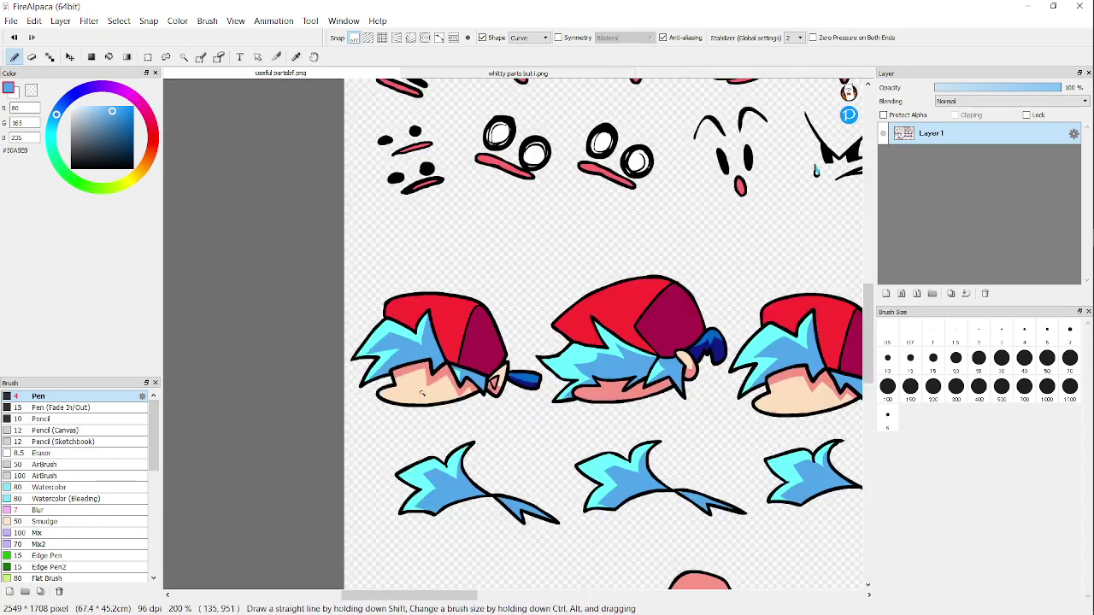
scroll(459, 359, "up", 5)
scroll(460, 359, "down", 2)
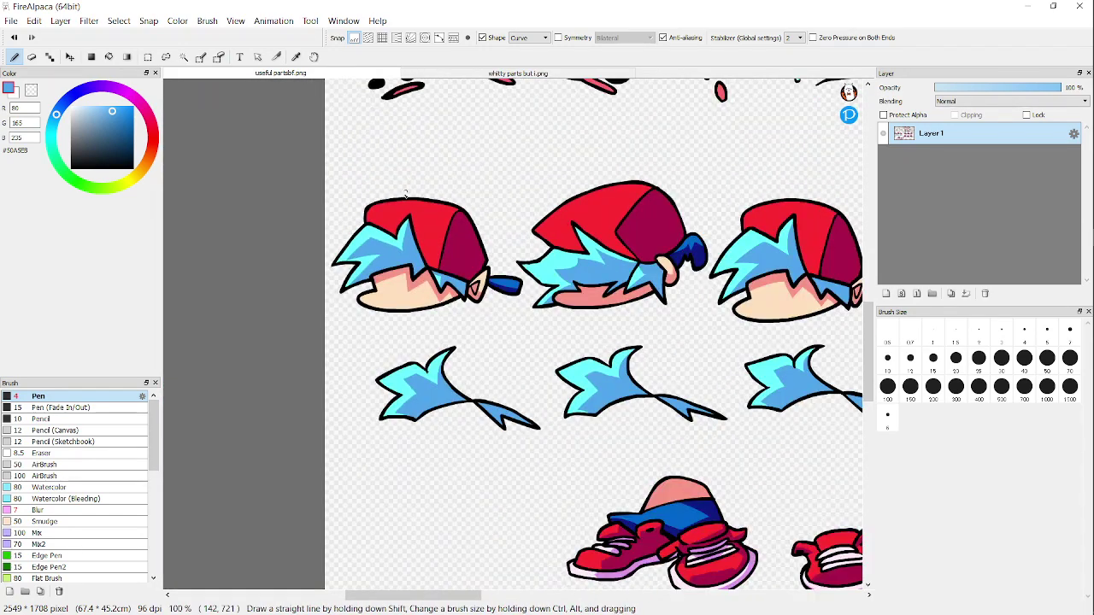
left_click(149, 57)
scroll(365, 199, "up", 3)
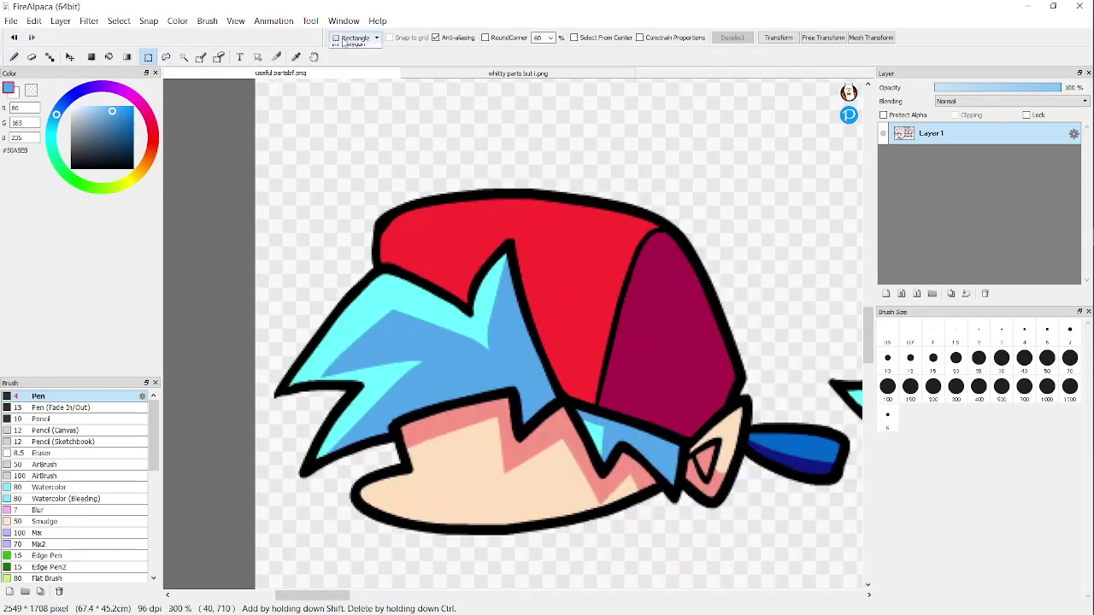
left_click(350, 38)
left_click(357, 65)
scroll(325, 175, "down", 1)
scroll(276, 210, "down", 6)
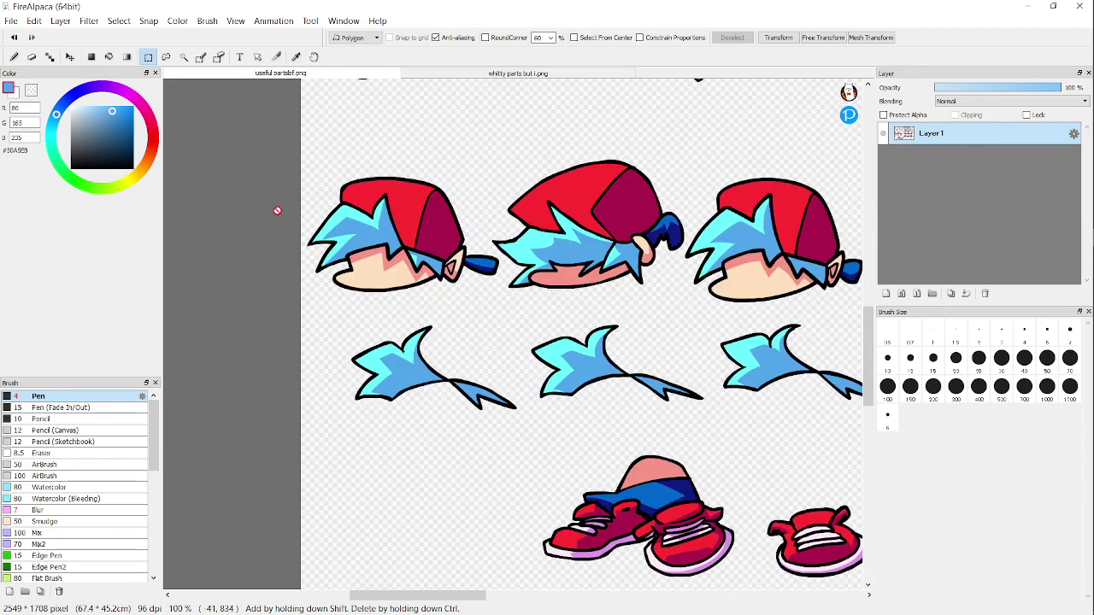
scroll(299, 322, "up", 3)
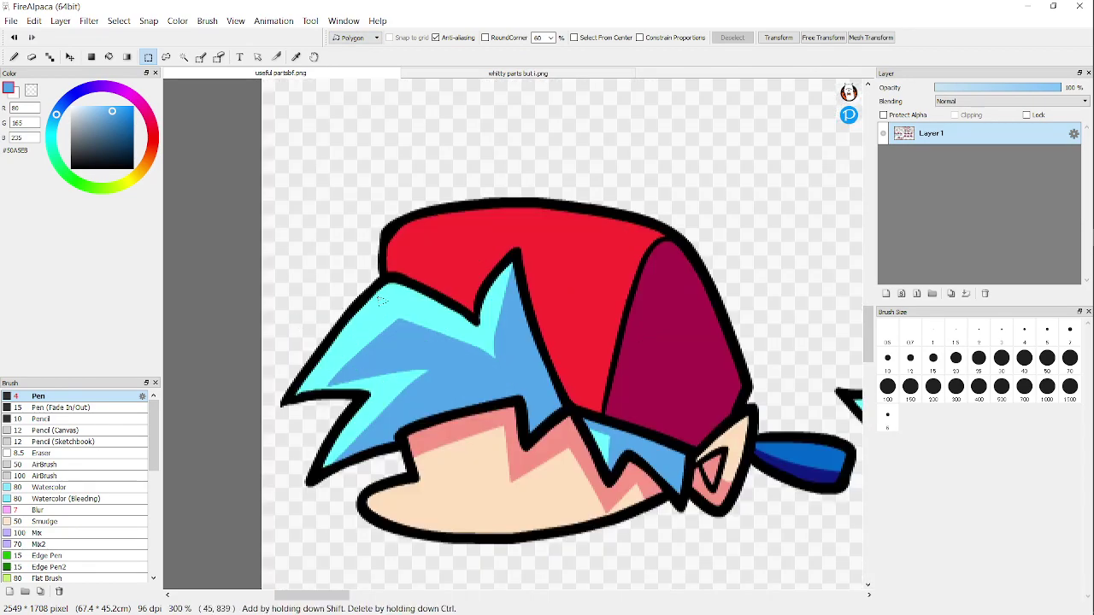
scroll(382, 301, "down", 4)
scroll(358, 321, "up", 3)
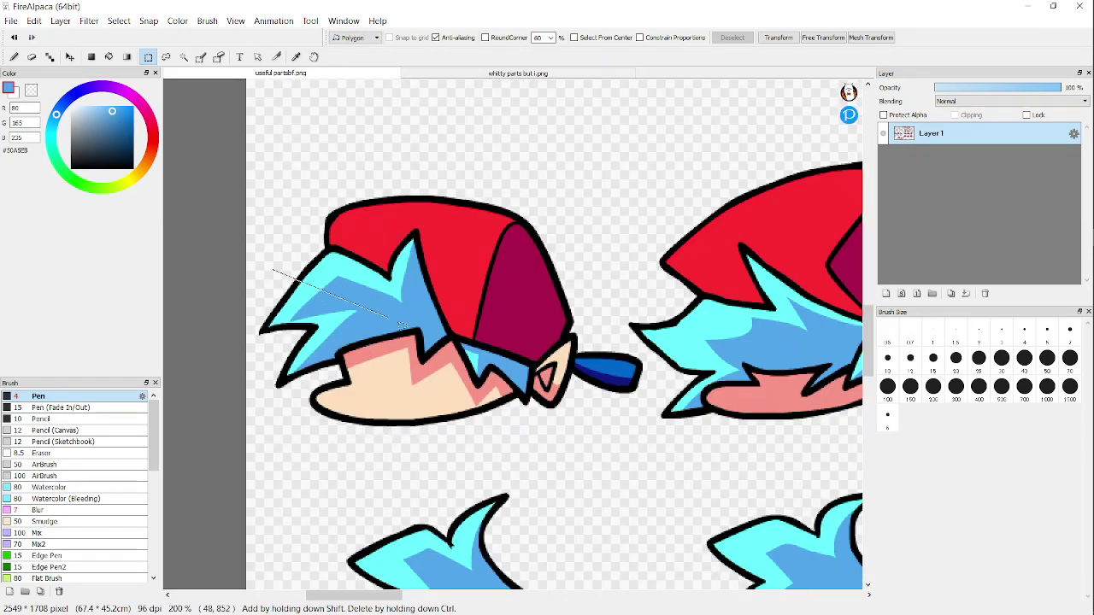
key("Escape")
Step: Cut through the first head's black outline with the transparent Pen where the lower hair spike joins the face
scroll(282, 346, "up", 6)
scroll(336, 389, "down", 5)
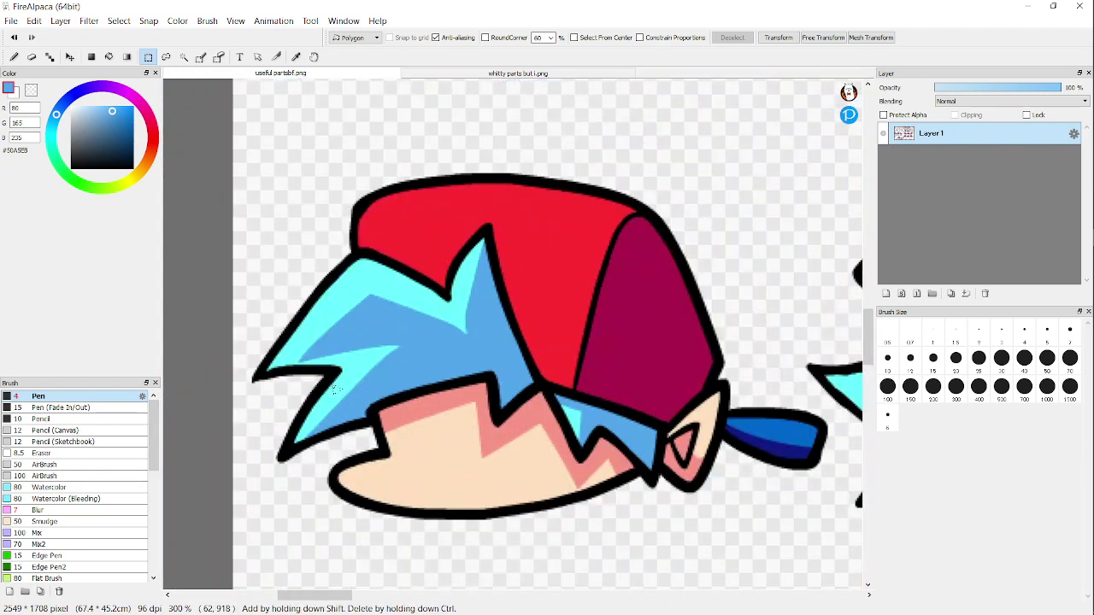
scroll(593, 443, "down", 2)
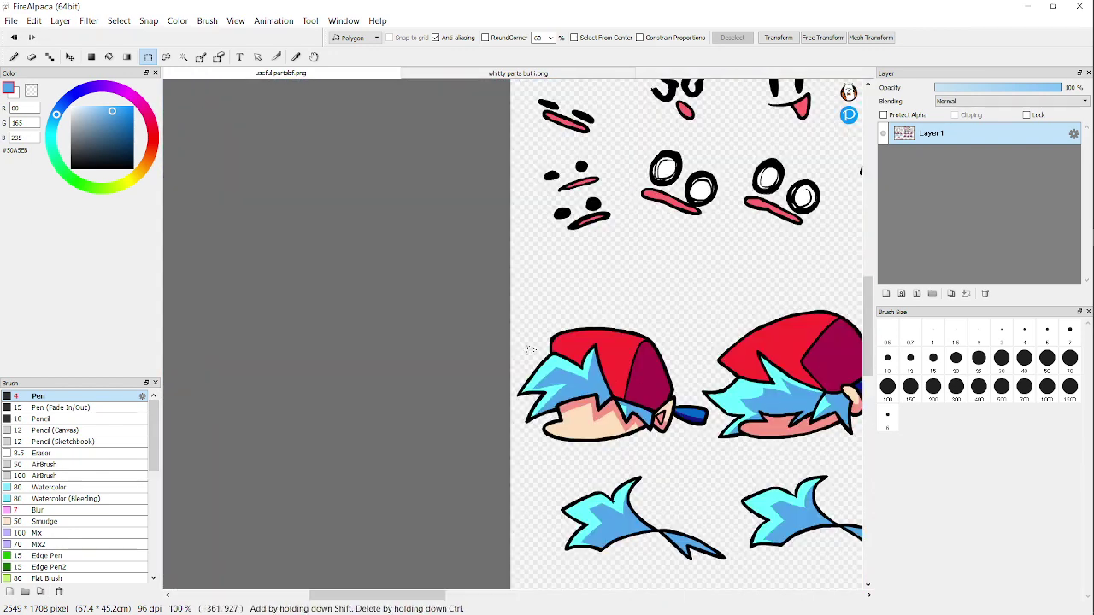
scroll(566, 427, "up", 6)
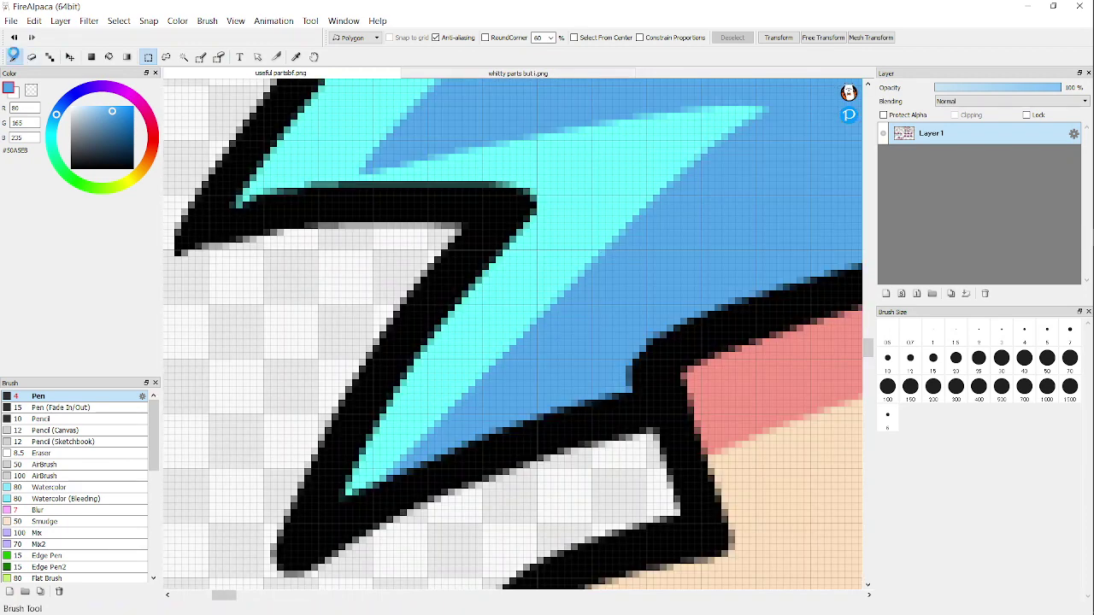
left_click(13, 57)
scroll(648, 437, "up", 1)
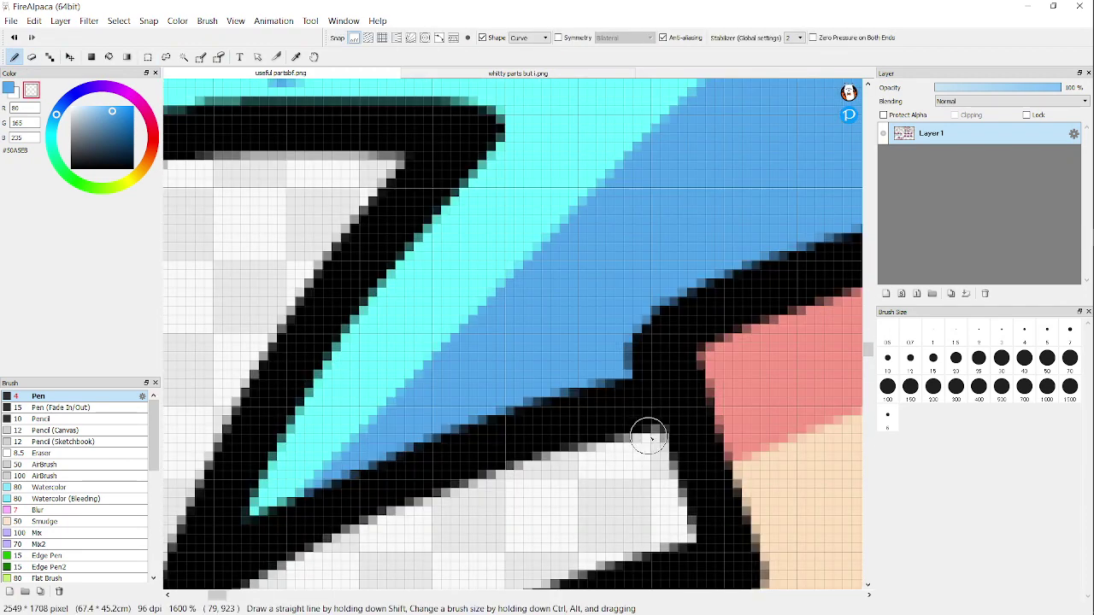
scroll(610, 350, "down", 5)
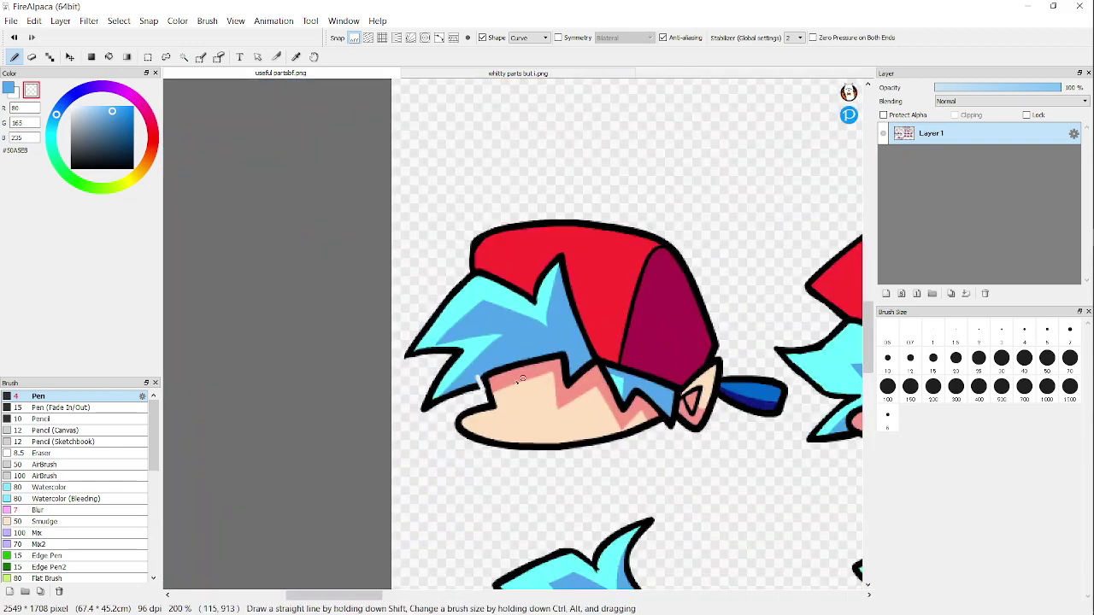
scroll(475, 350, "up", 3)
scroll(485, 397, "up", 1)
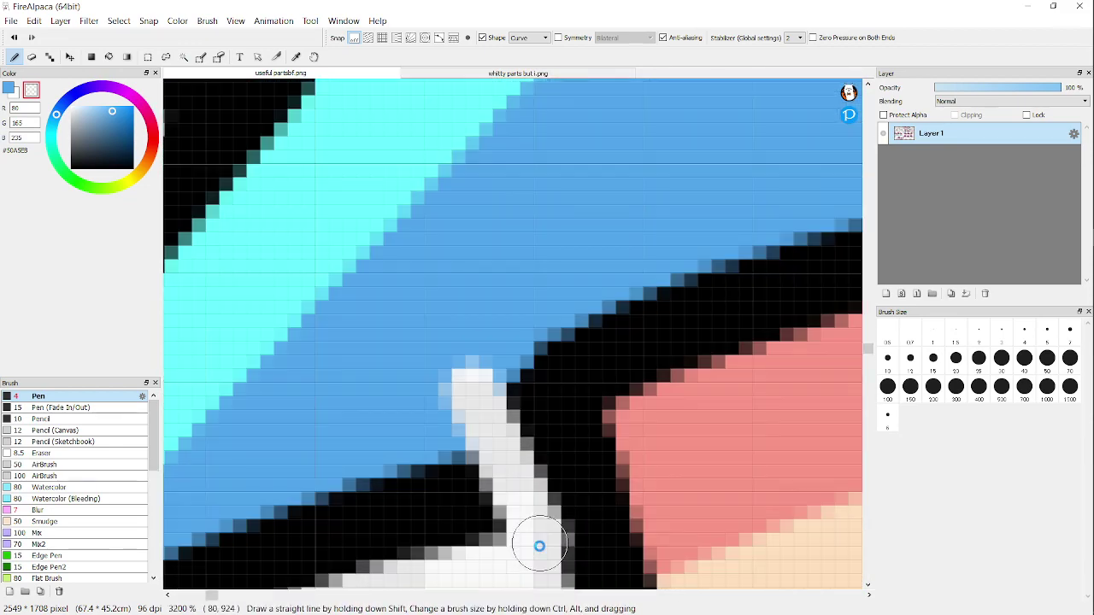
Step: Cut the first head's outline with transparent Pen strokes between the cap's back and the ear, and where hair and red cap meet above the face
scroll(537, 538, "down", 2)
scroll(529, 336, "down", 2)
scroll(550, 319, "up", 5)
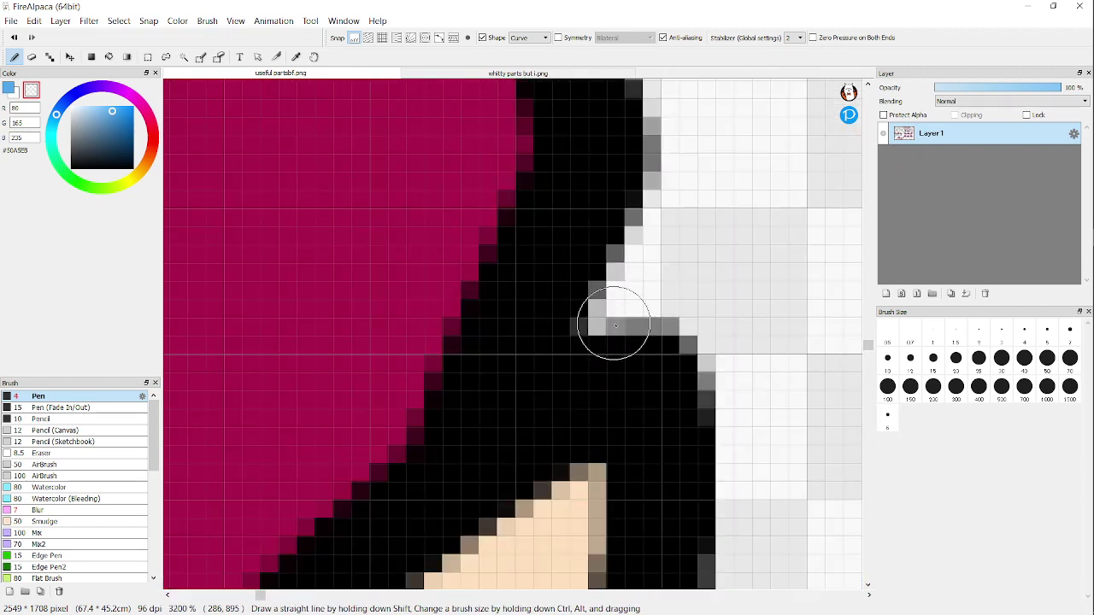
left_click(590, 308)
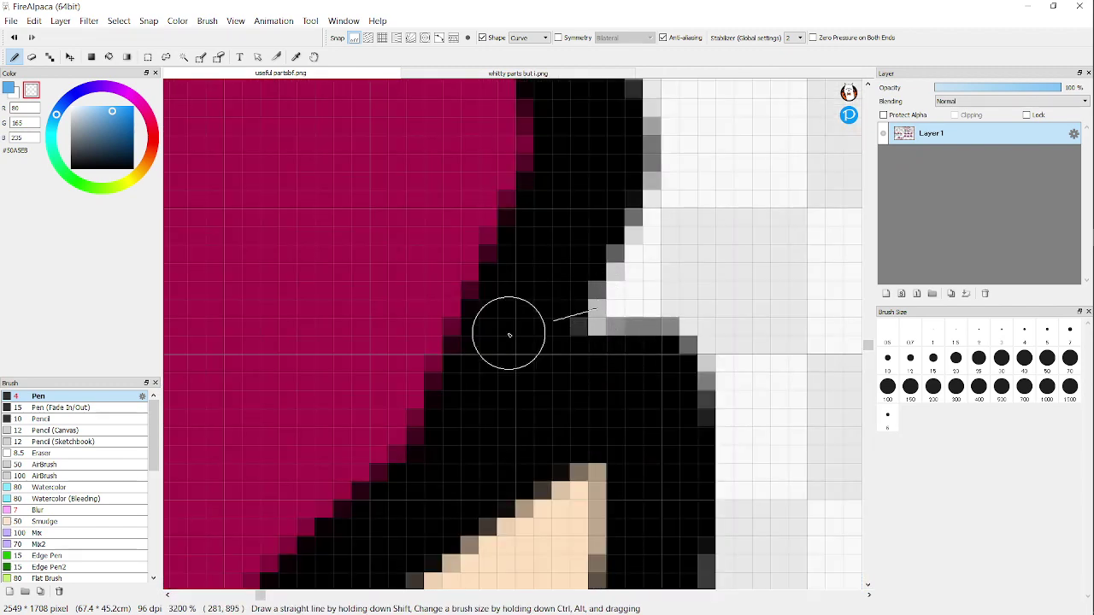
scroll(342, 458, "down", 5)
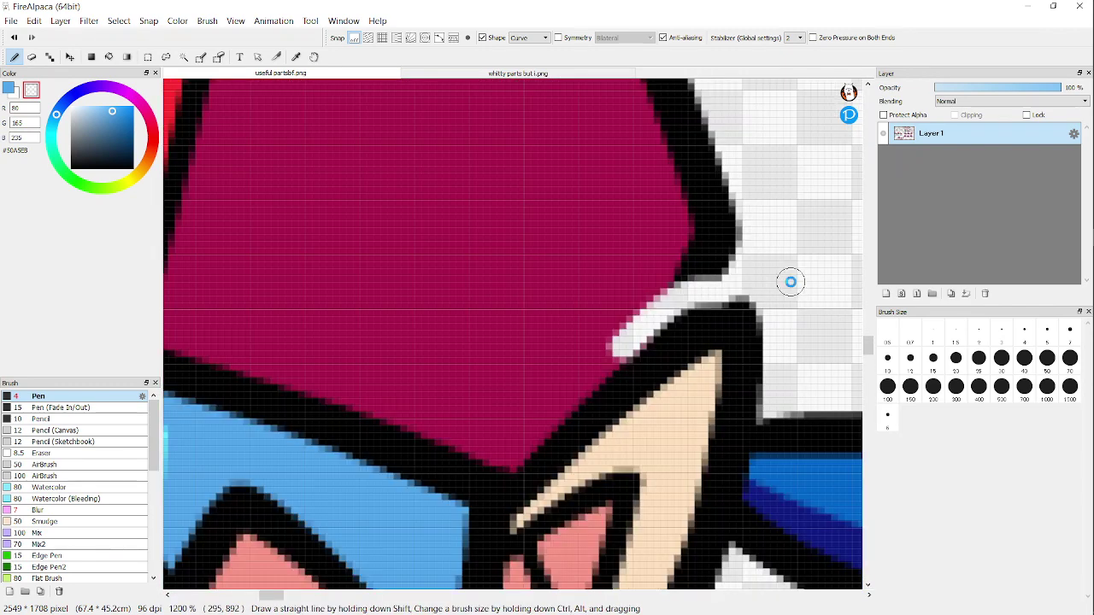
scroll(573, 322, "up", 8)
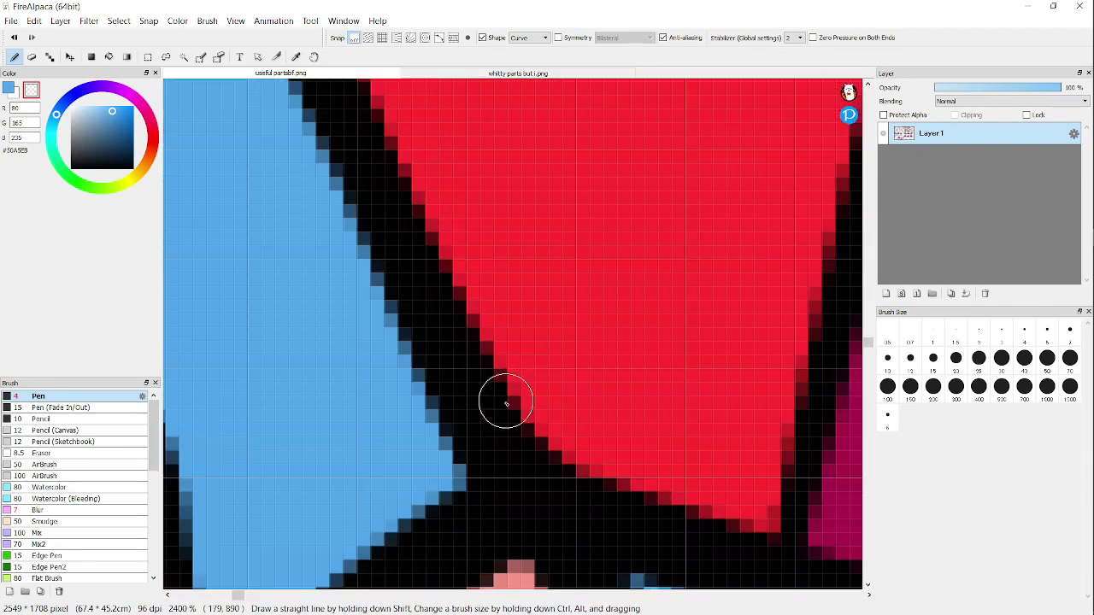
scroll(535, 402, "down", 6)
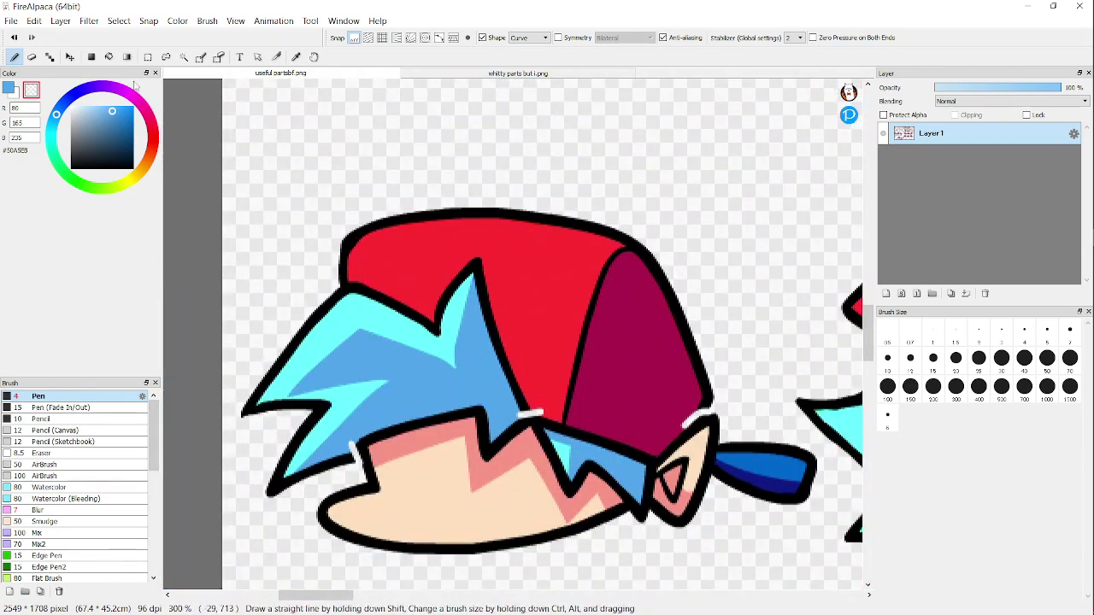
Step: Try to clear the first head's black outline with a transparent Bucket fill, and undo it
left_click(108, 56)
left_click(389, 217)
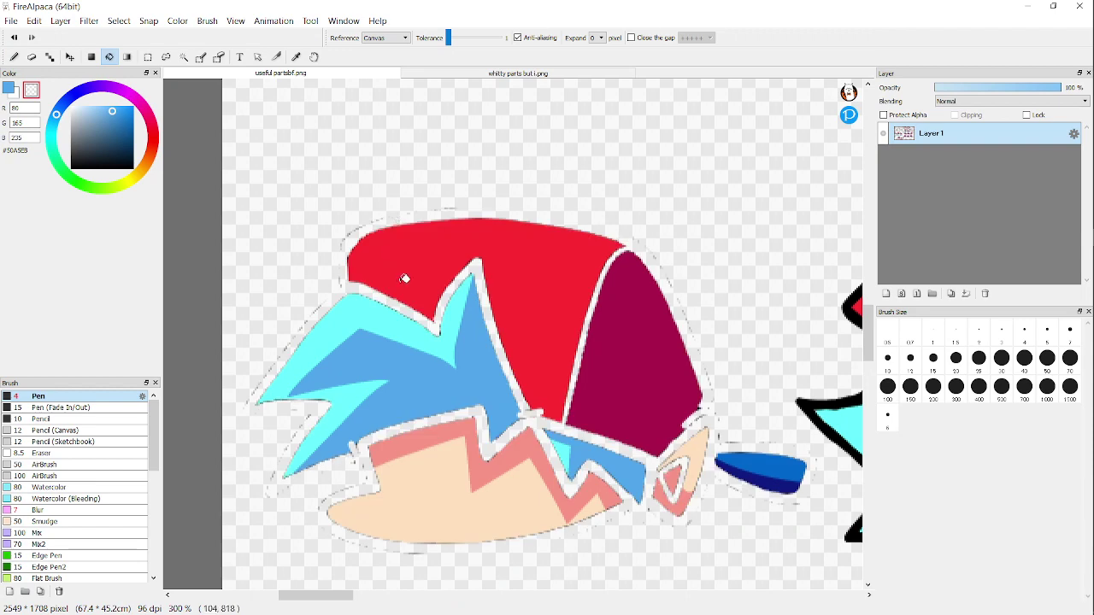
left_click(14, 38)
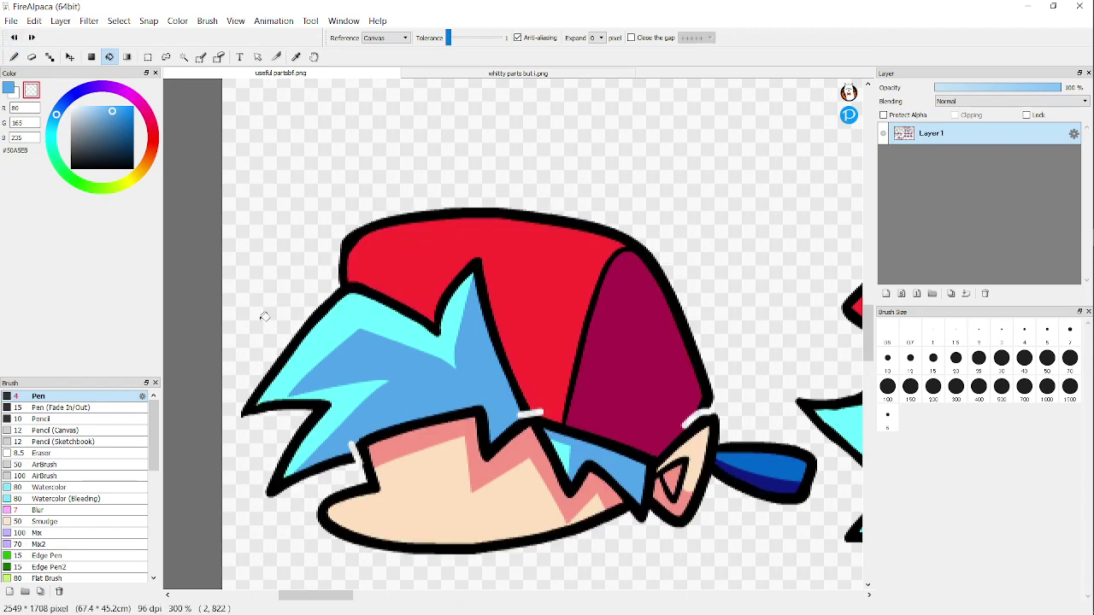
Step: Cut the outline with a transparent Pen stroke at the lower end of the line dividing the red and maroon cap panels
scroll(390, 383, "up", 2)
scroll(491, 411, "up", 2)
scroll(491, 411, "up", 4)
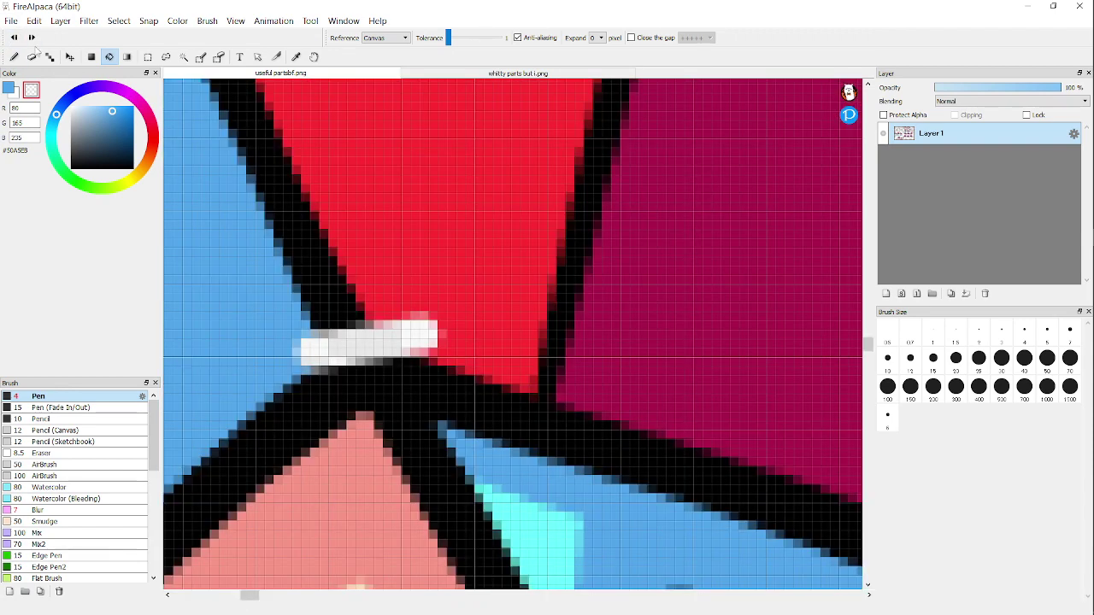
key("b")
scroll(630, 361, "up", 2)
left_click_drag(473, 349, 339, 296)
scroll(394, 318, "down", 3)
scroll(408, 321, "down", 3)
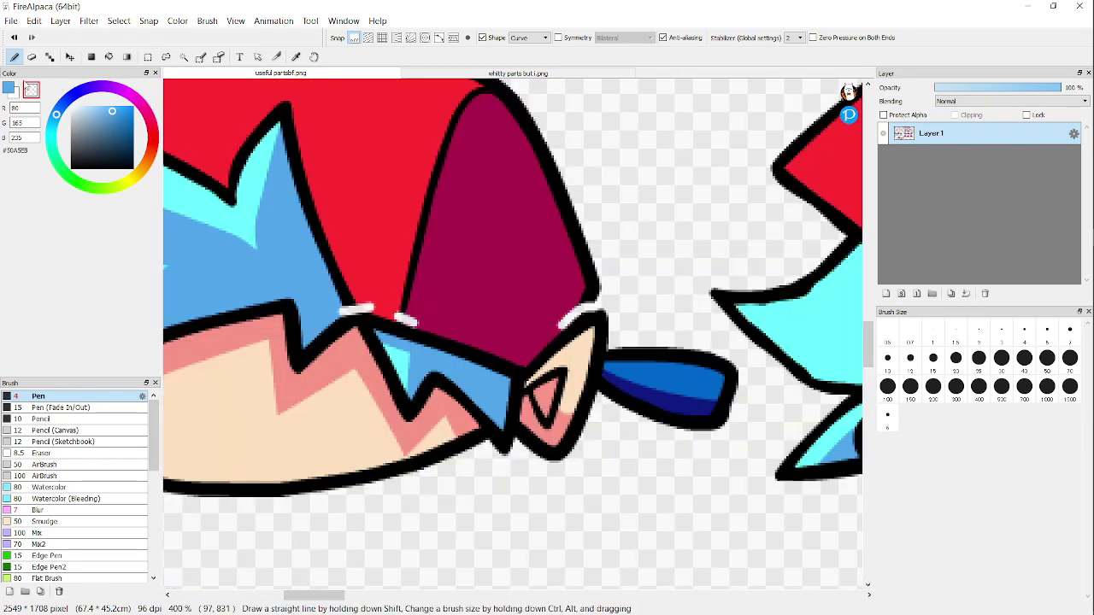
Step: Clear the red and maroon cap panels of the first head with transparent Bucket fills
left_click(108, 57)
left_click(371, 180)
left_click(456, 239)
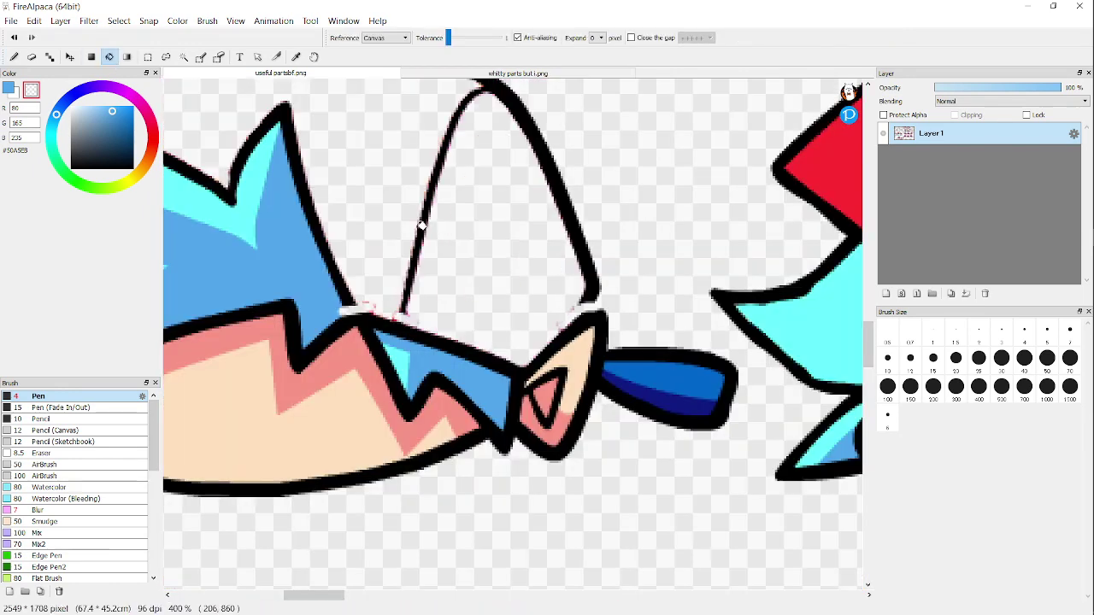
Step: Clear the first head's detached cap and hair outline and the blue and cyan front hair areas with transparent Bucket fills
scroll(427, 225, "up", 1)
scroll(520, 276, "down", 2)
left_click(393, 224)
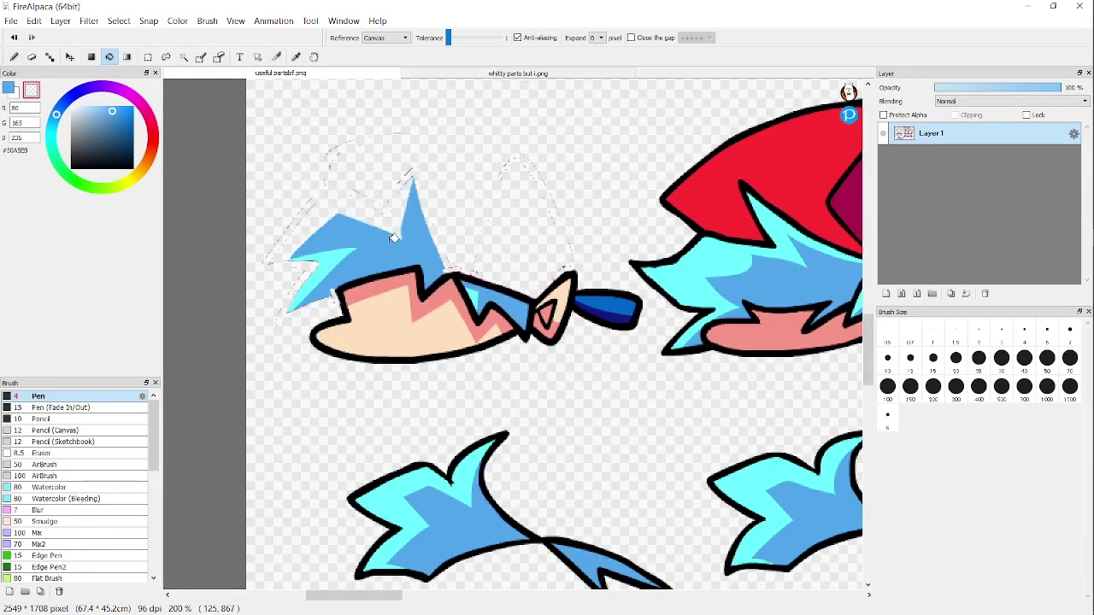
left_click(394, 238)
scroll(369, 246, "up", 2)
left_click(289, 262)
scroll(342, 271, "down", 1)
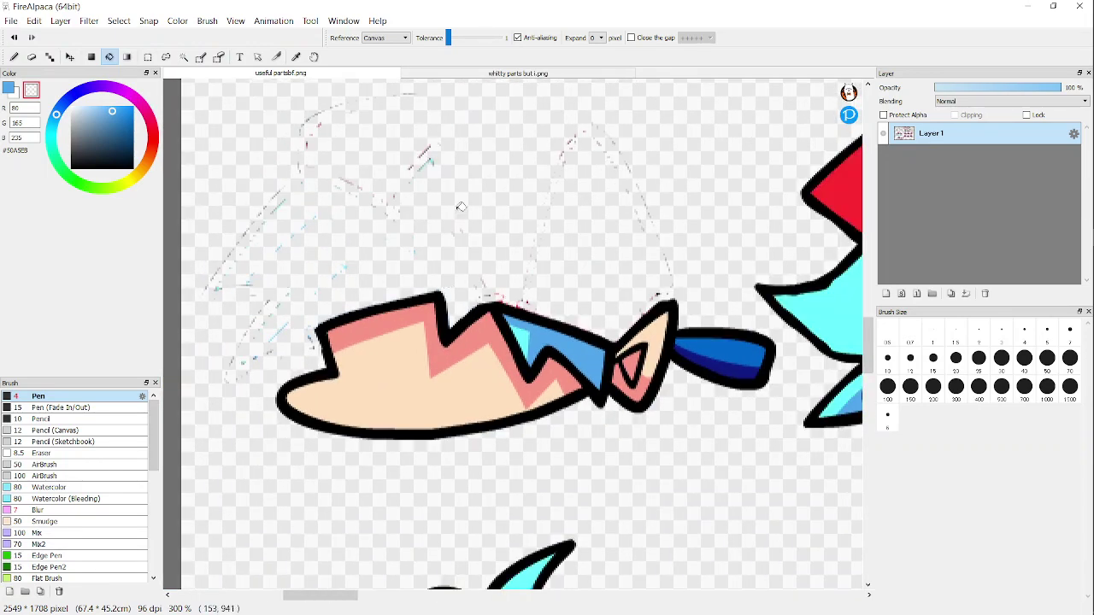
Step: Undo the transparent fills and outline cuts on the first head, restoring its cap, hair and black outline
scroll(459, 207, "down", 2)
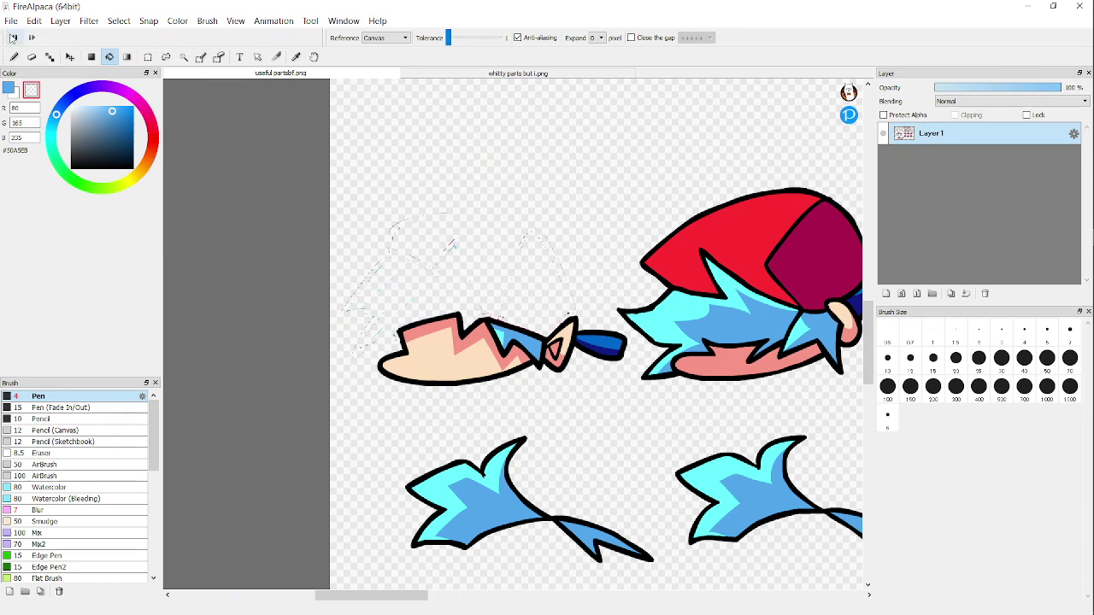
left_click(12, 37)
left_click(13, 38)
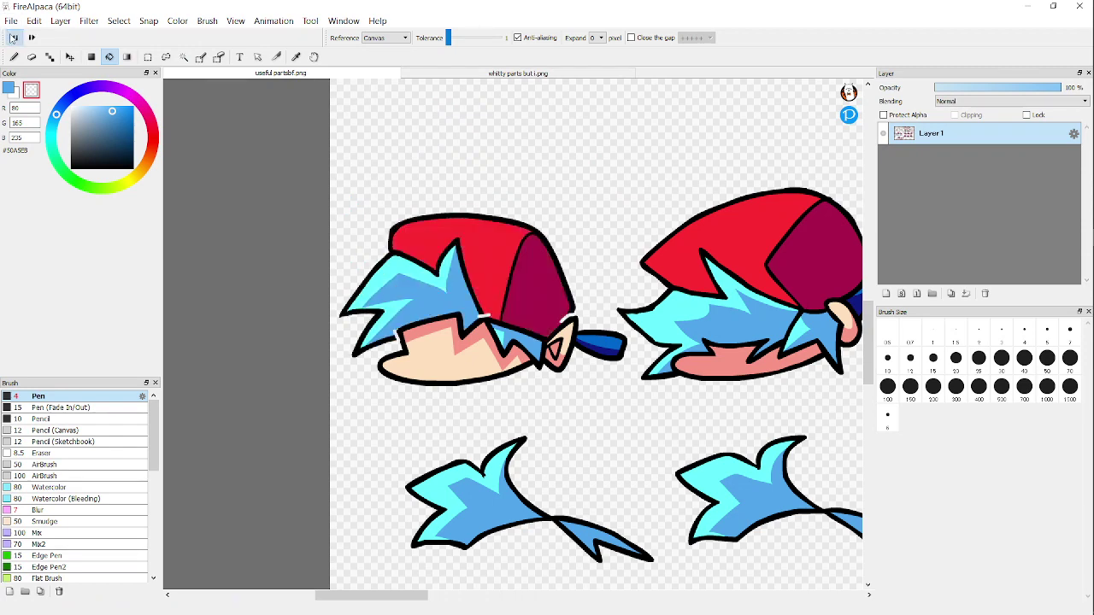
scroll(495, 316, "up", 2)
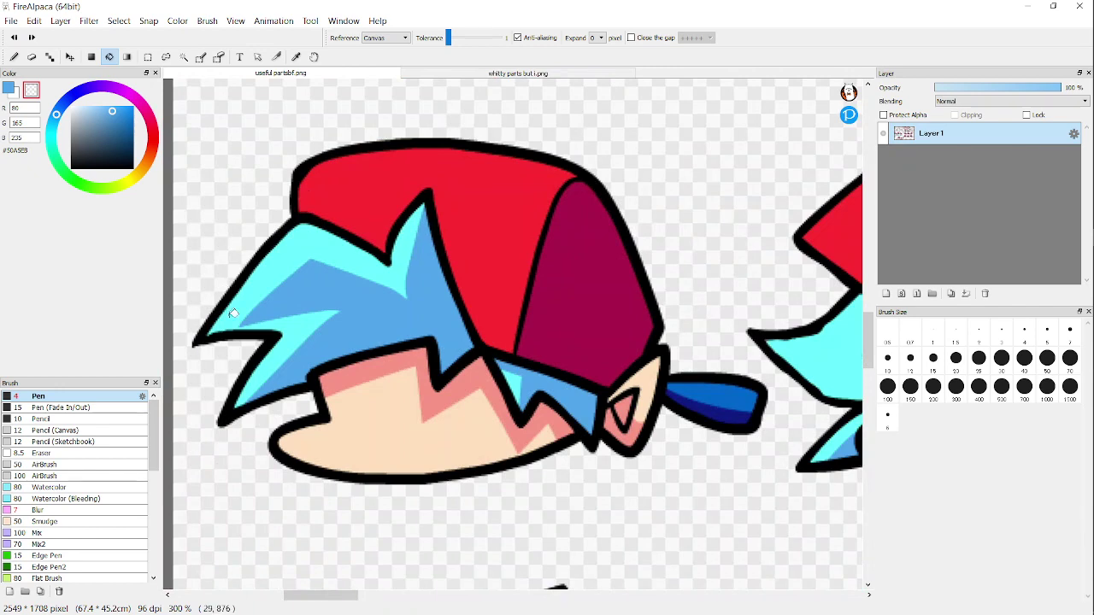
Step: Recolour the first head's cyan hair areas magenta #FF00C2 and its blue hair areas dark maroon
scroll(341, 402, "down", 3)
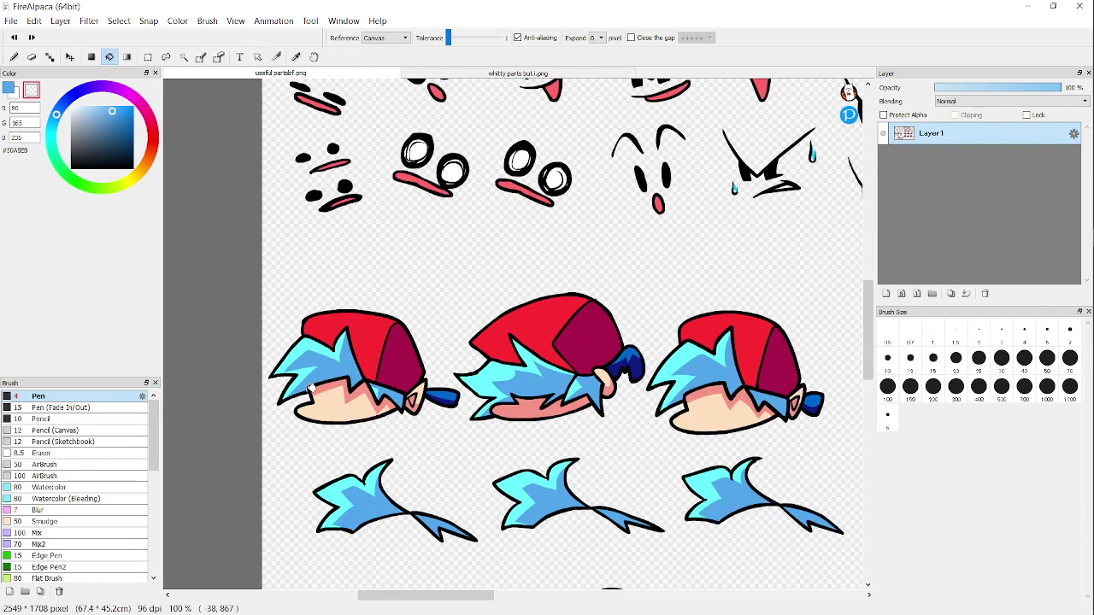
scroll(323, 392, "up", 3)
key("b")
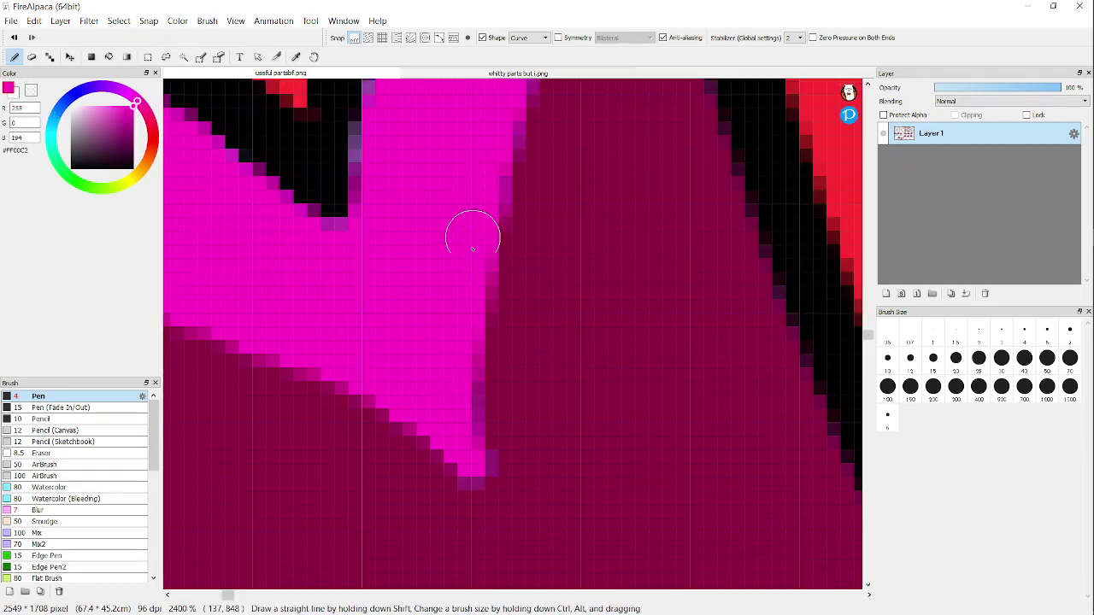
scroll(480, 282, "down", 3)
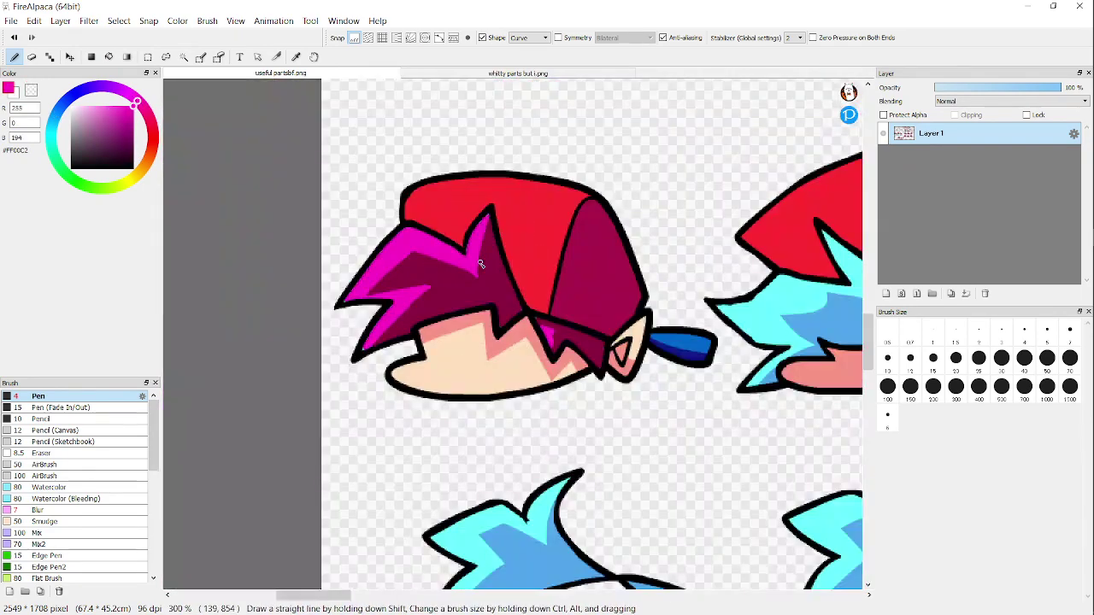
scroll(472, 252, "up", 2)
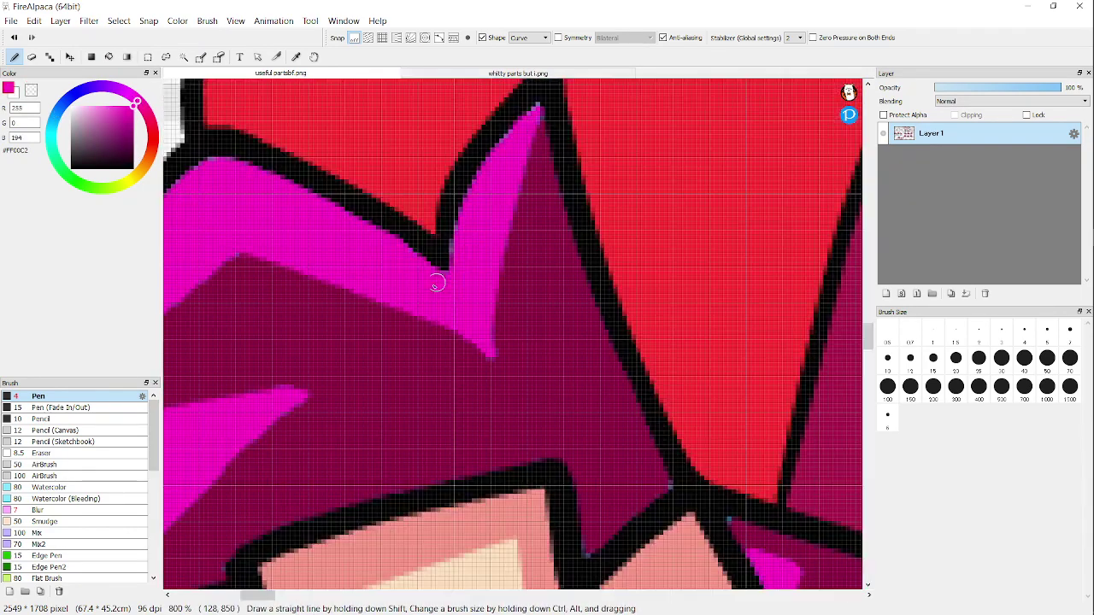
scroll(437, 282, "down", 1)
scroll(464, 309, "up", 2)
scroll(457, 303, "down", 4)
scroll(297, 306, "up", 3)
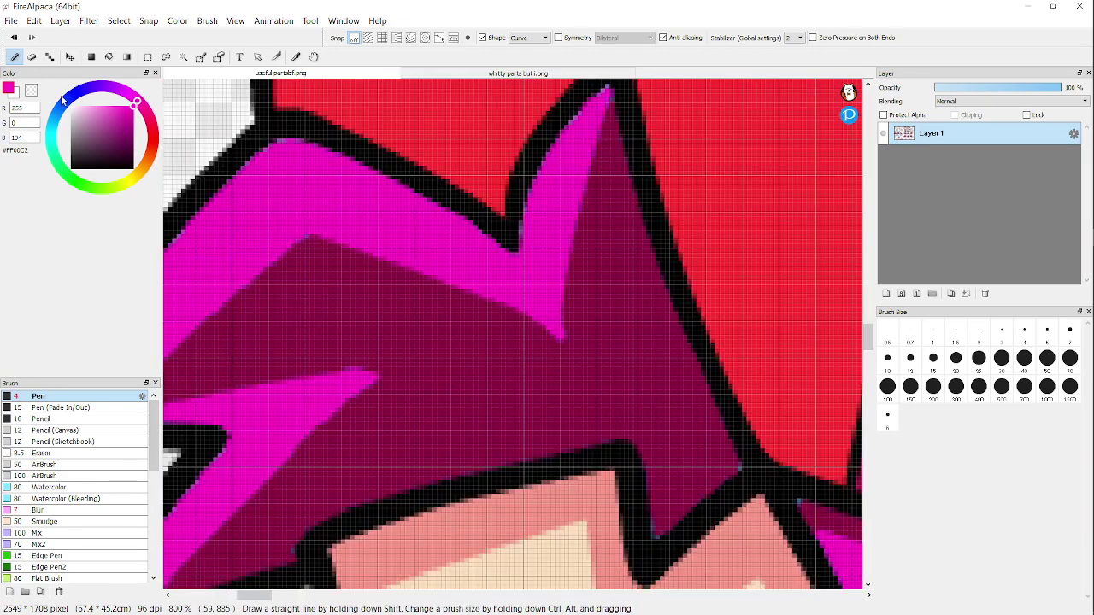
Step: Examine the first head's magenta hair on the sheet and the leg parts in the whitty parts image, with the Bucket tool selected
left_click(109, 56)
scroll(476, 288, "down", 3)
scroll(363, 398, "down", 3)
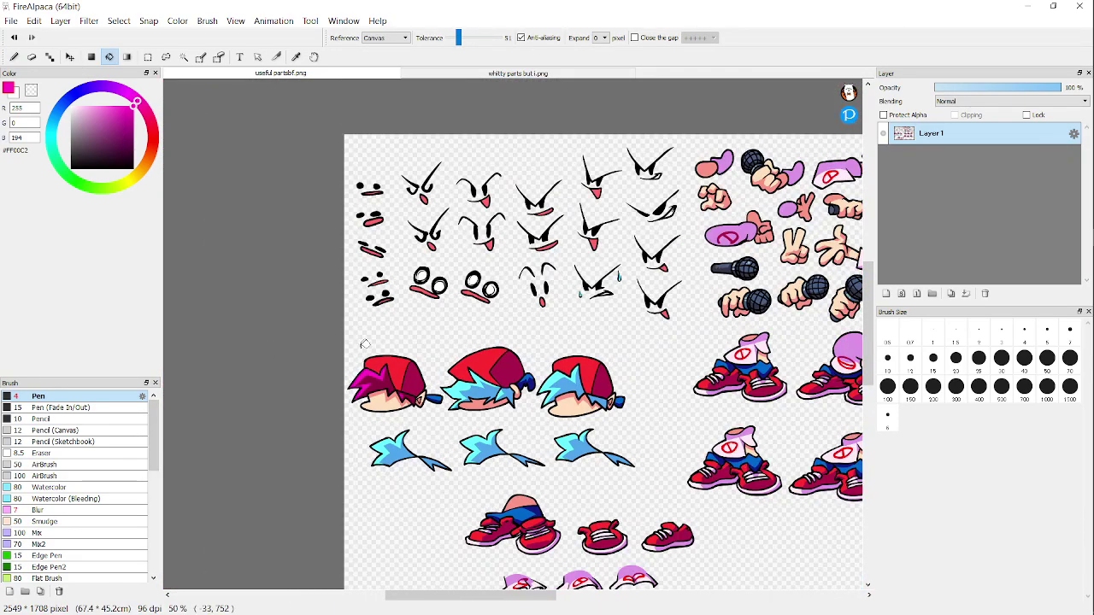
scroll(385, 403, "up", 5)
scroll(317, 317, "down", 2)
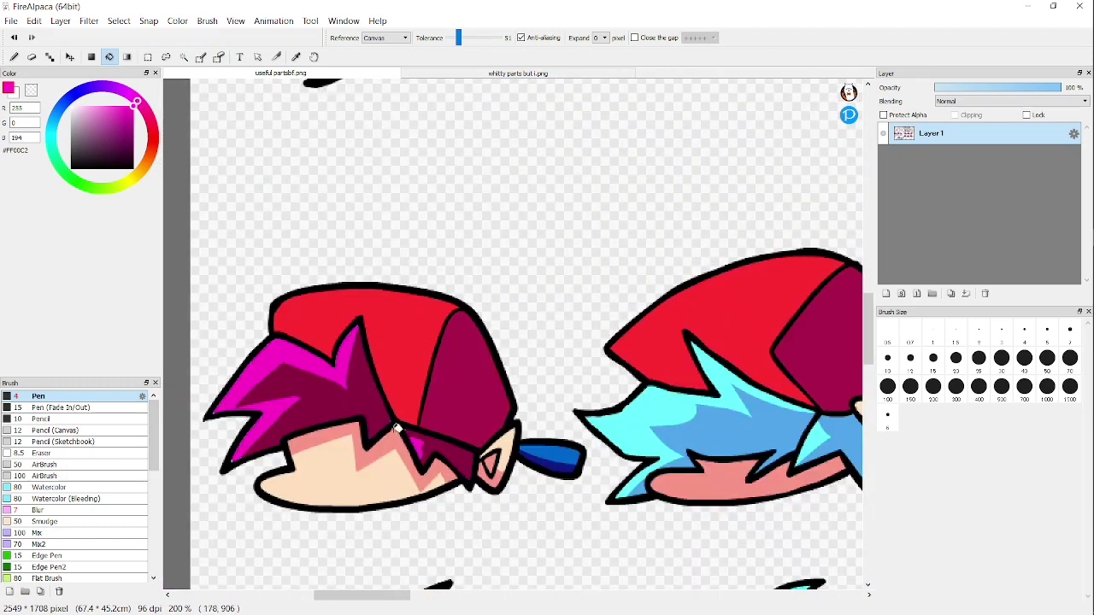
scroll(362, 382, "up", 2)
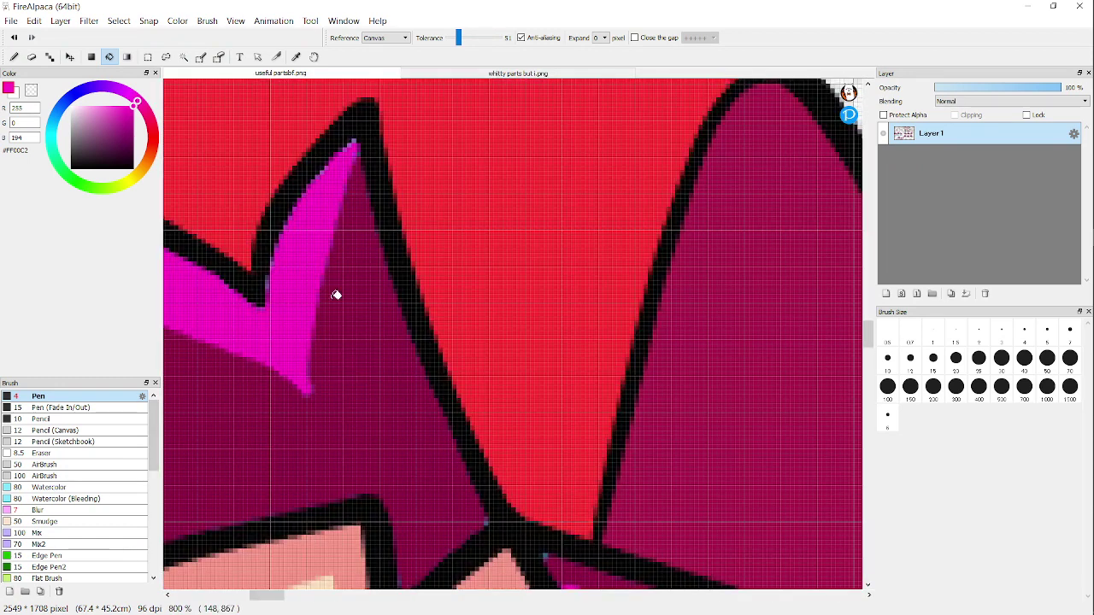
scroll(351, 394, "down", 5)
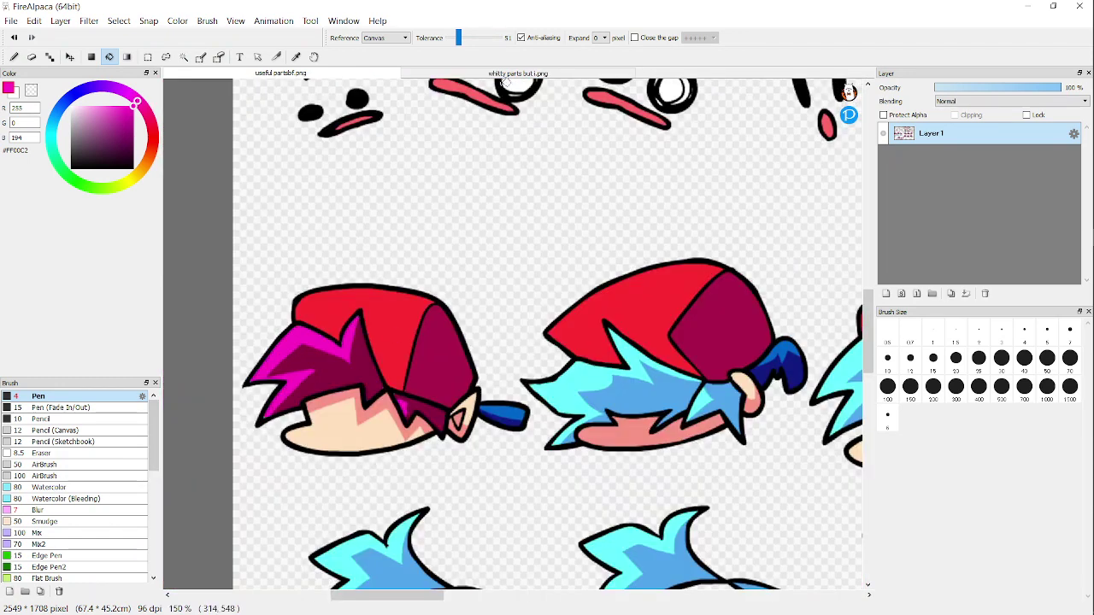
left_click(513, 74)
scroll(479, 188, "up", 4)
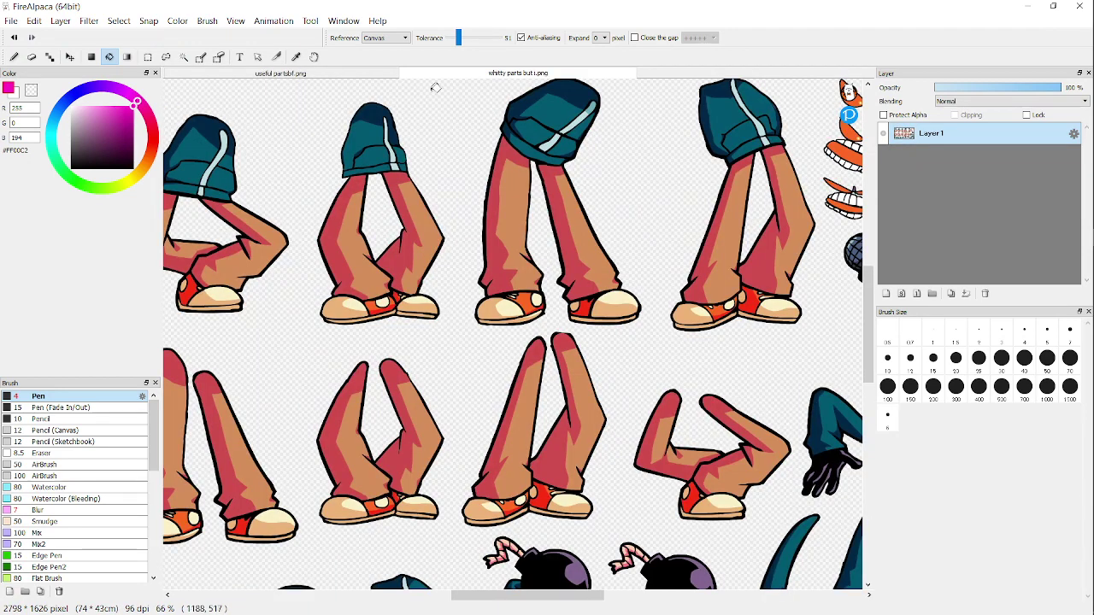
left_click(279, 74)
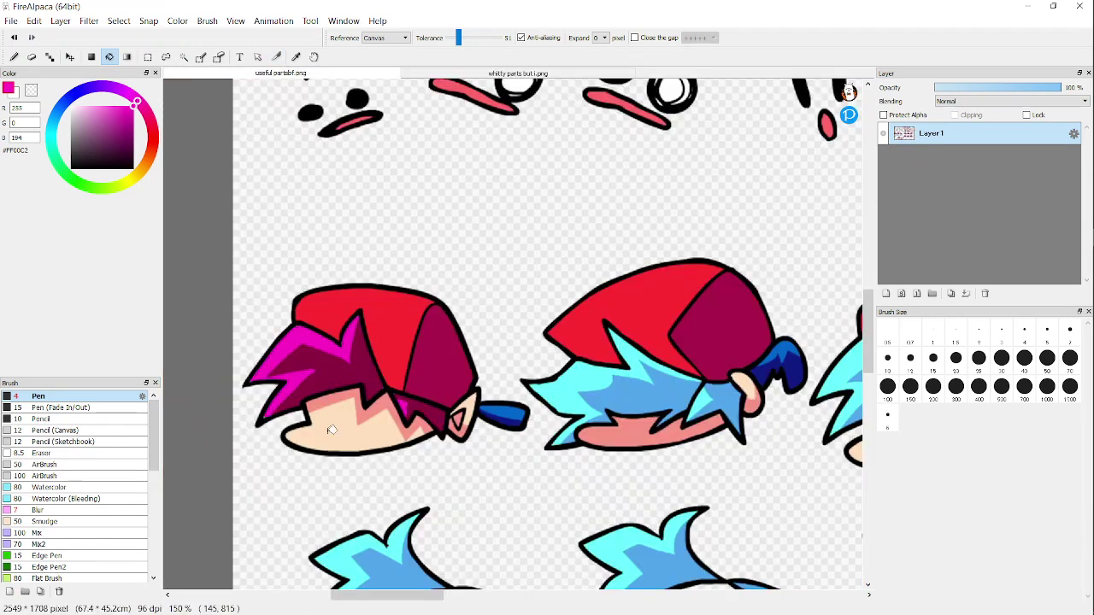
Step: Fill the first head's red cap panel with purple #B100FF and its maroon cap panel with dark purple
scroll(342, 387, "up", 3)
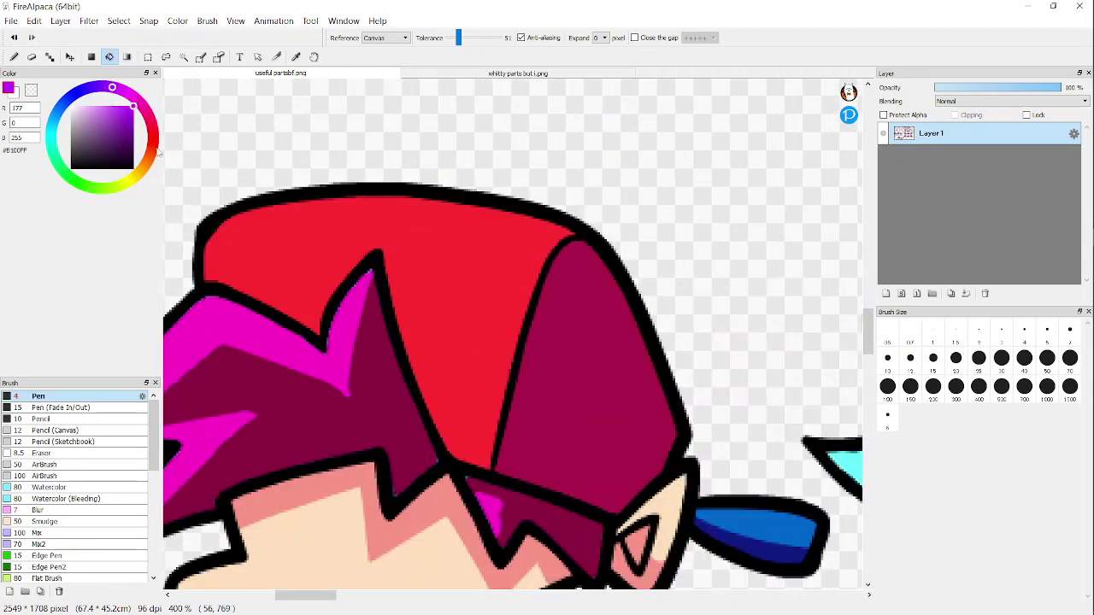
left_click(360, 219)
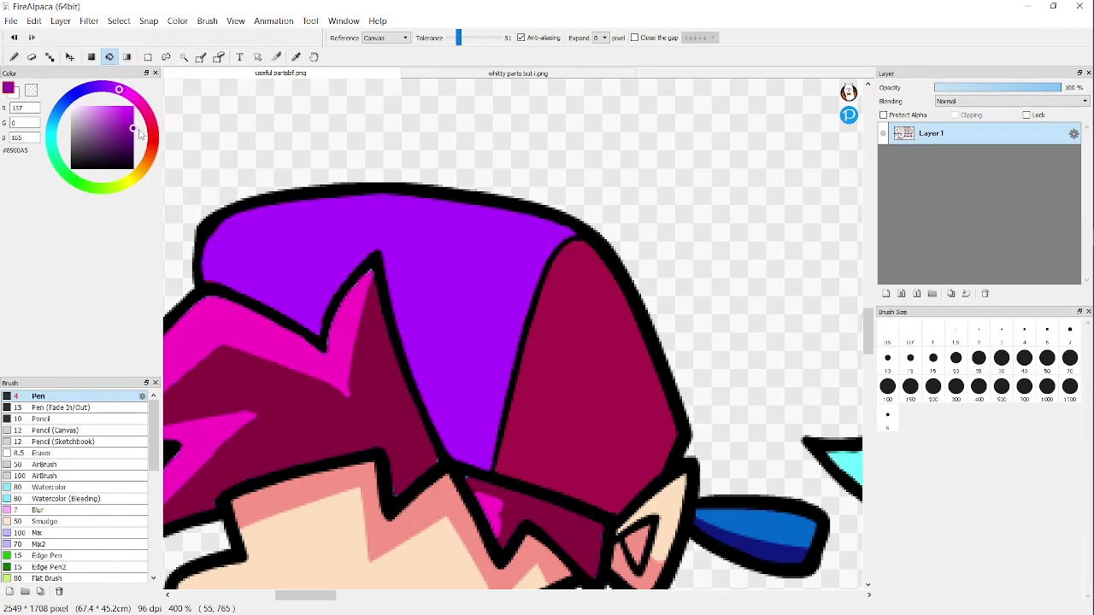
left_click(548, 340)
Step: Fill the blue and navy areas of the tail behind the first head's ear with purple #B100FF and dark purple
scroll(374, 317, "down", 3)
scroll(623, 416, "up", 5)
left_click(665, 407)
scroll(665, 407, "down", 3)
left_click(665, 395)
scroll(438, 311, "down", 2)
scroll(235, 317, "down", 3)
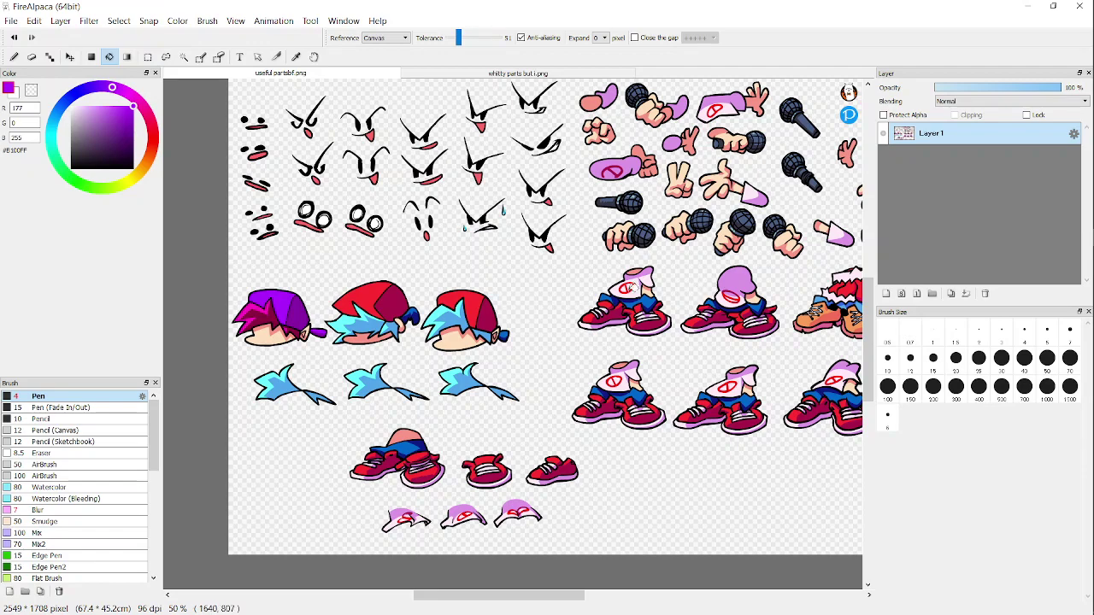
Step: Paint out the red symbol on the first torso's shirt with a size 20 Pen in the shirt's pale pink #FEEBF7
scroll(285, 322, "up", 3)
scroll(293, 293, "down", 3)
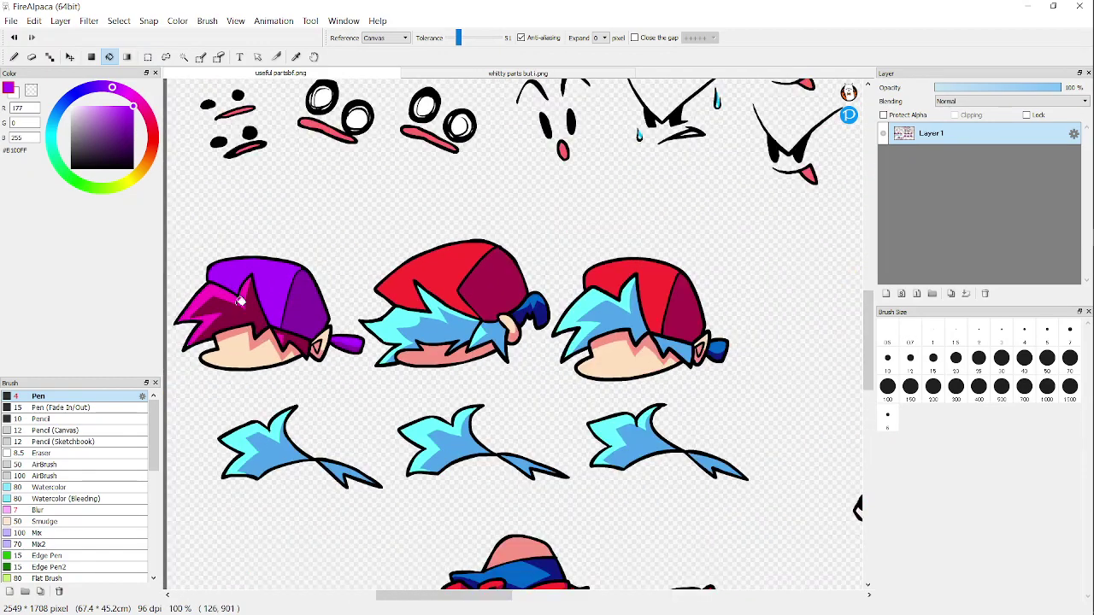
scroll(438, 252, "down", 1)
scroll(429, 179, "up", 5)
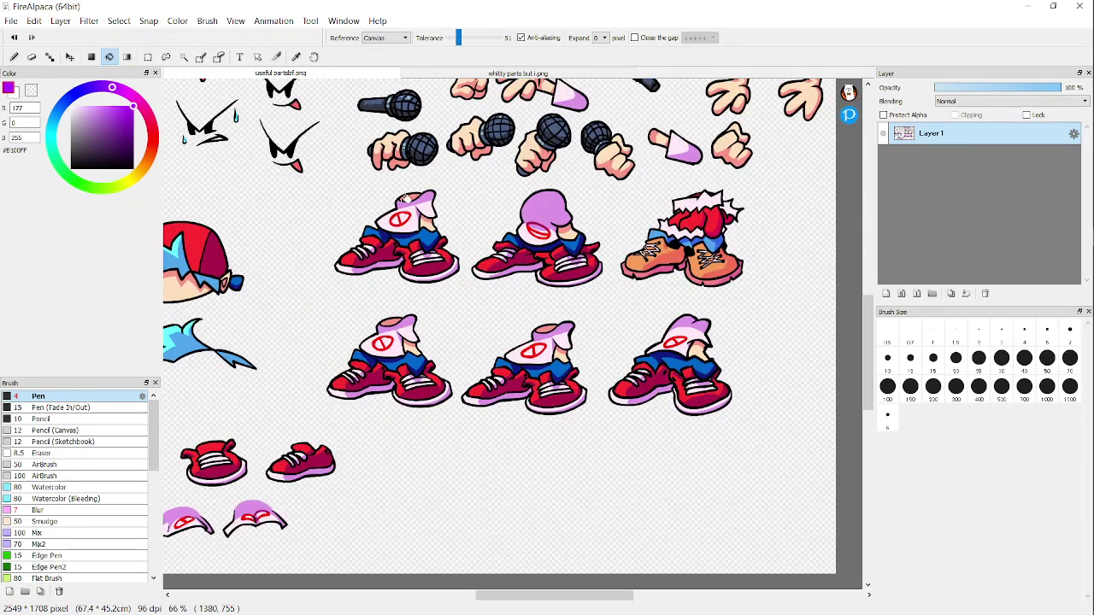
scroll(401, 209, "up", 3)
scroll(419, 319, "down", 1)
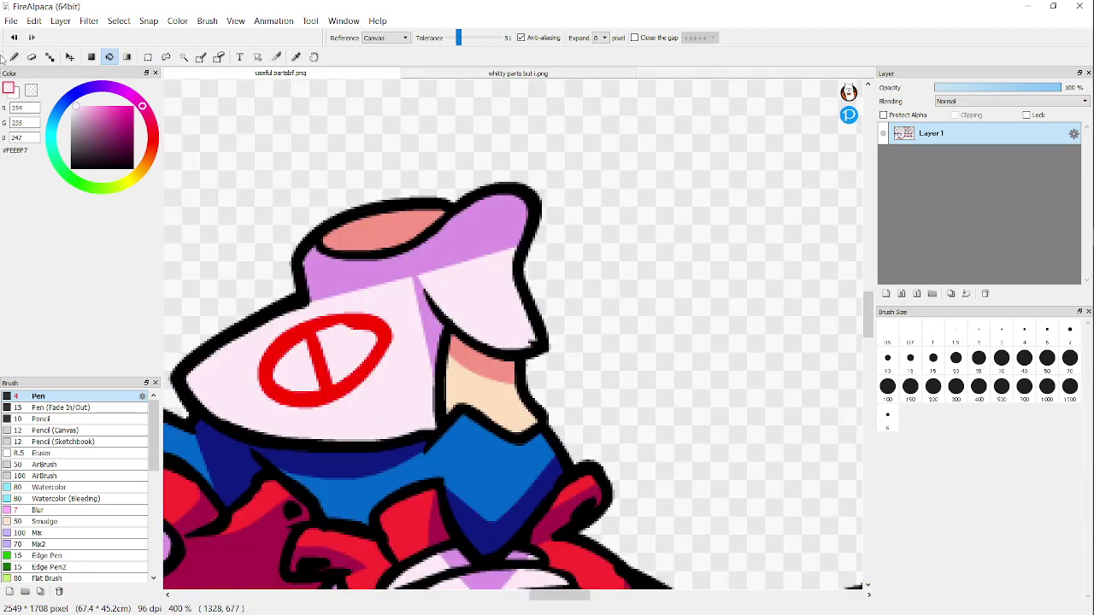
key("e")
left_click(13, 56)
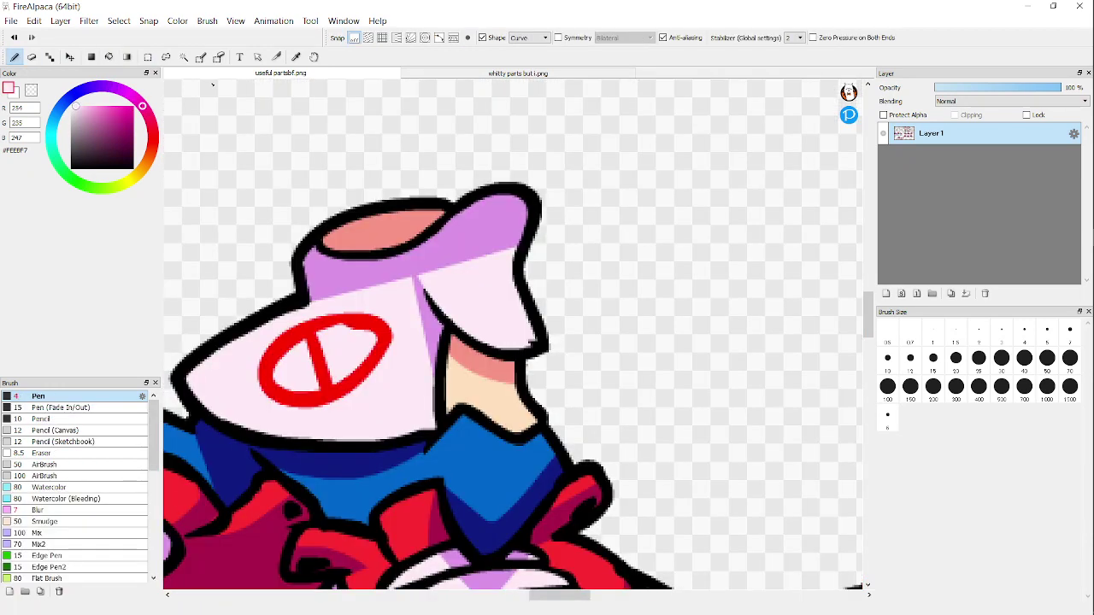
scroll(594, 357, "up", 2)
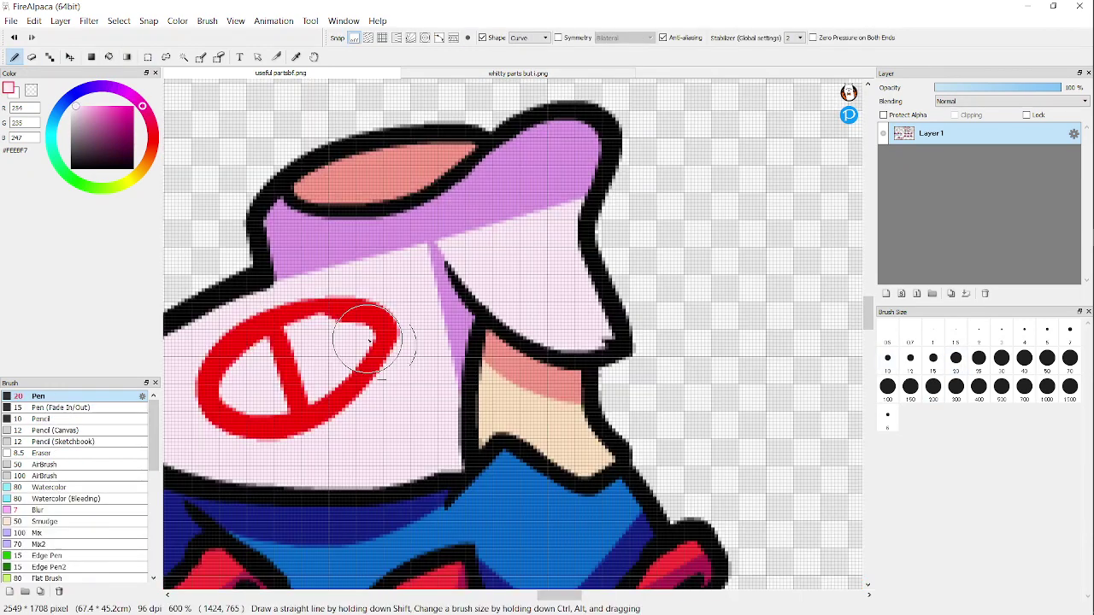
mouse_move(378, 310)
left_mouse_down()
mouse_move(390, 341)
mouse_move(262, 439)
mouse_move(242, 425)
mouse_move(218, 359)
mouse_move(254, 327)
mouse_move(295, 335)
mouse_move(374, 317)
mouse_move(295, 383)
mouse_move(415, 342)
left_mouse_up()
scroll(416, 342, "down", 2)
scroll(532, 298, "up", 2)
Step: Draw a black outline with a size 5 Pen from the first torso's sleeve corner straight down to the elbow
scroll(610, 337, "up", 3)
left_click(1046, 333)
left_click(498, 235, "alt")
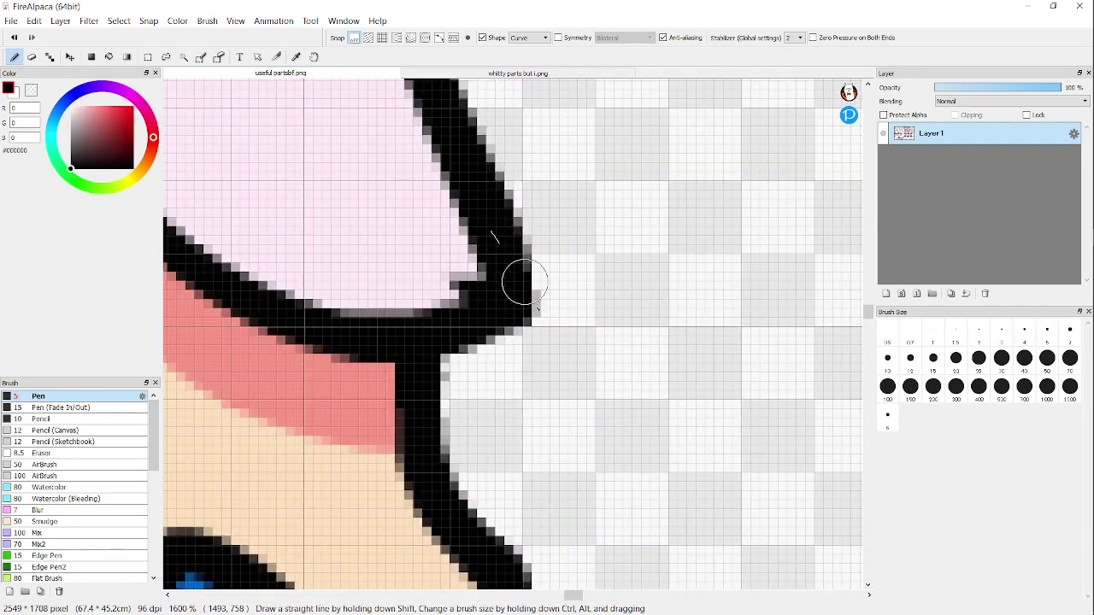
left_click(516, 383)
scroll(515, 519, "down", 3)
scroll(515, 559, "up", 4)
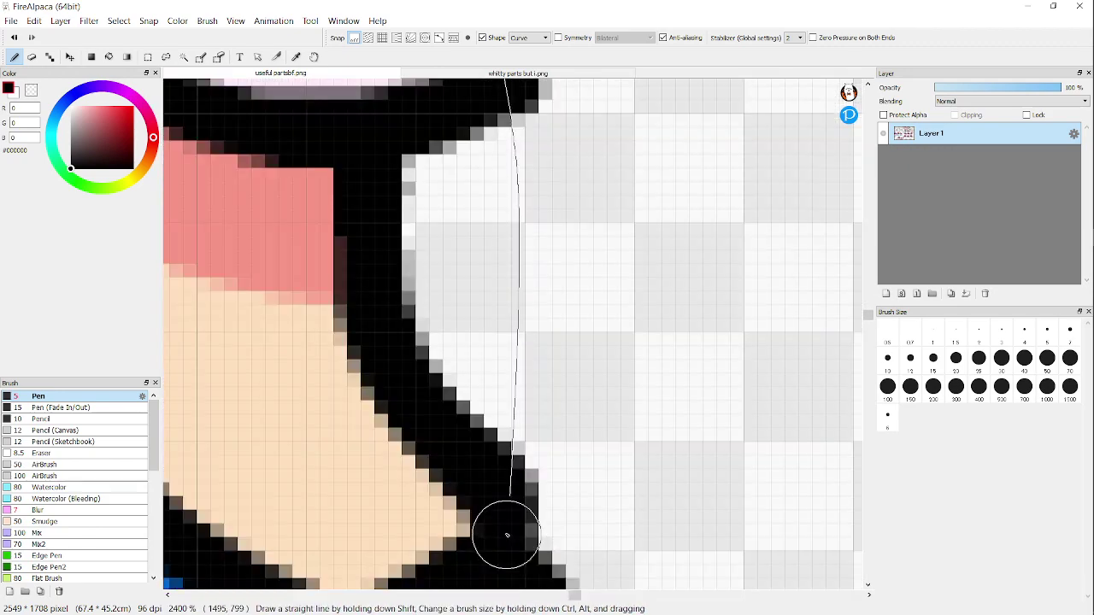
scroll(519, 376, "down", 3)
scroll(518, 284, "up", 3)
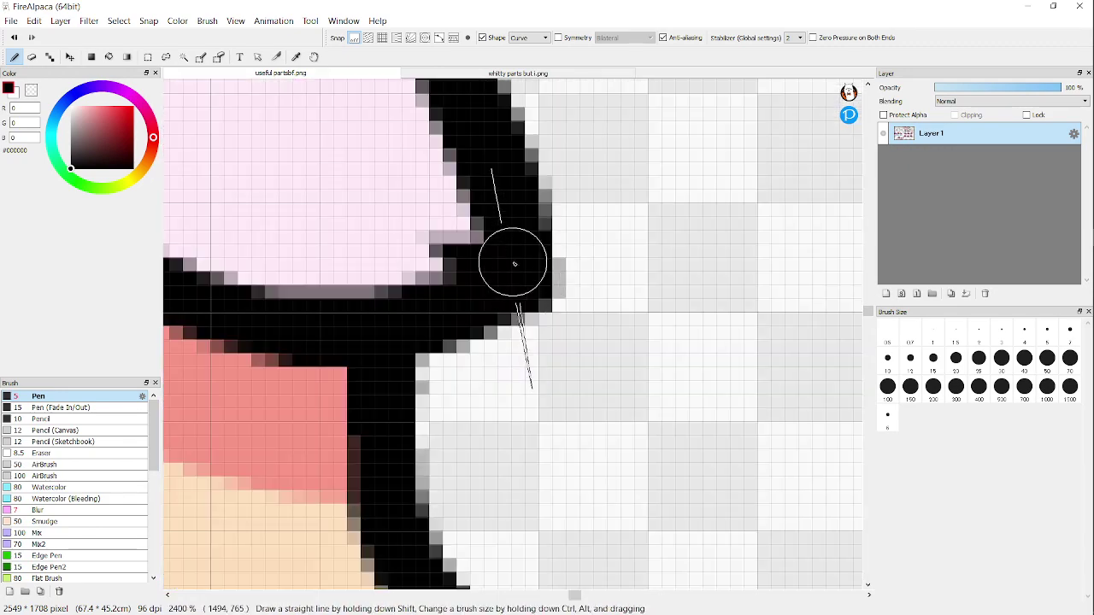
scroll(512, 267, "down", 2)
scroll(513, 272, "down", 2)
scroll(513, 385, "up", 2)
scroll(501, 432, "down", 2)
scroll(505, 439, "up", 1)
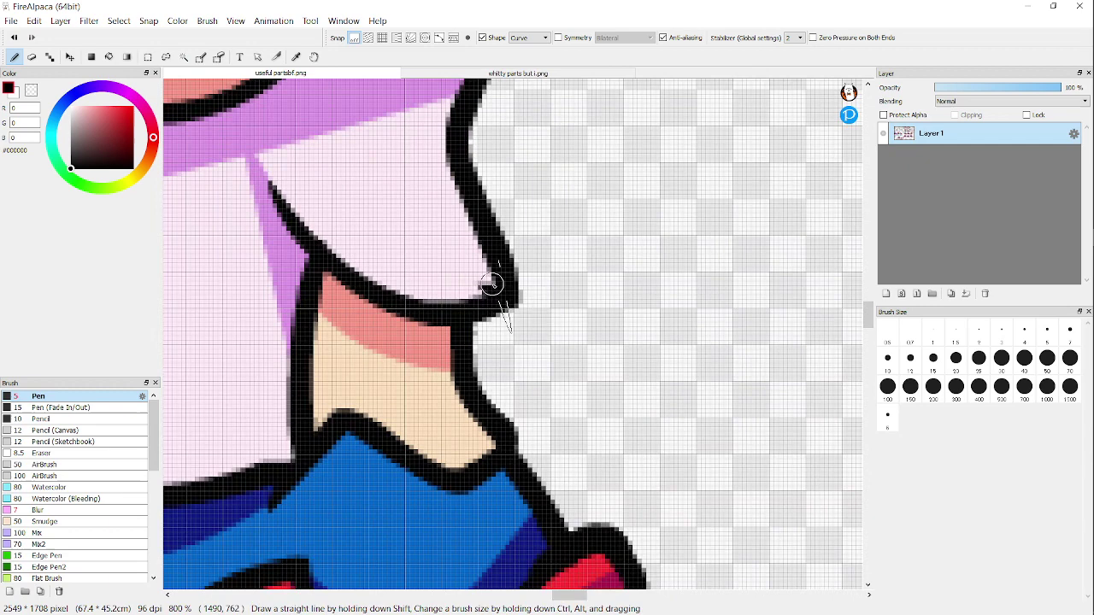
double_click(503, 457)
Step: Paint pale pink #FEEBF7 over the sleeve corner, the gap inside the new outline and the inner end of the sleeve hem
right_click(464, 256)
scroll(497, 292, "up", 3)
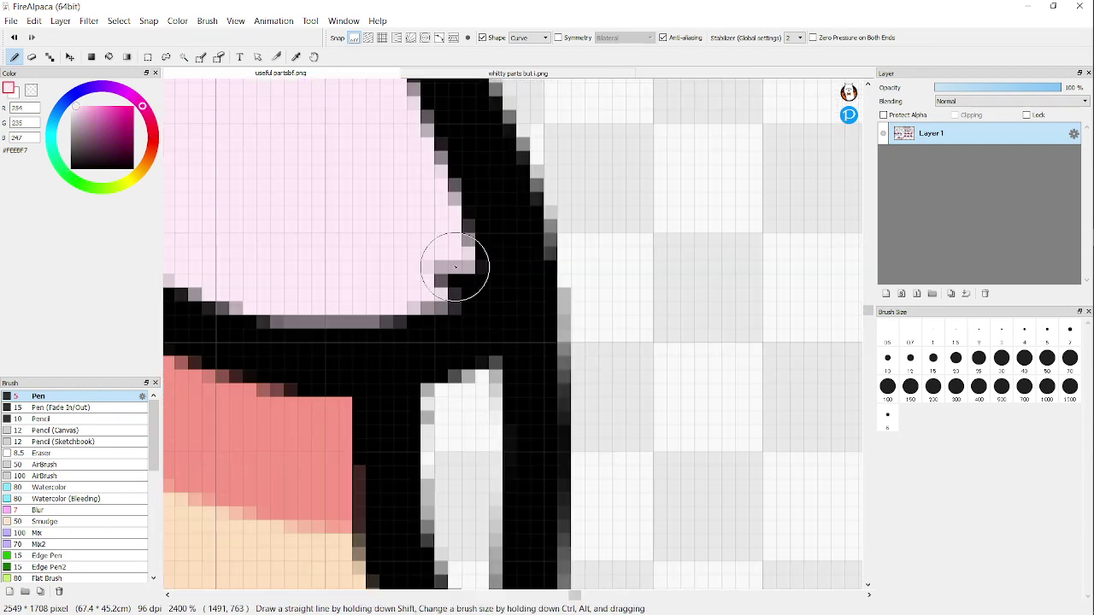
left_click(442, 257)
scroll(441, 257, "down", 1)
scroll(463, 365, "down", 1)
scroll(459, 512, "up", 1)
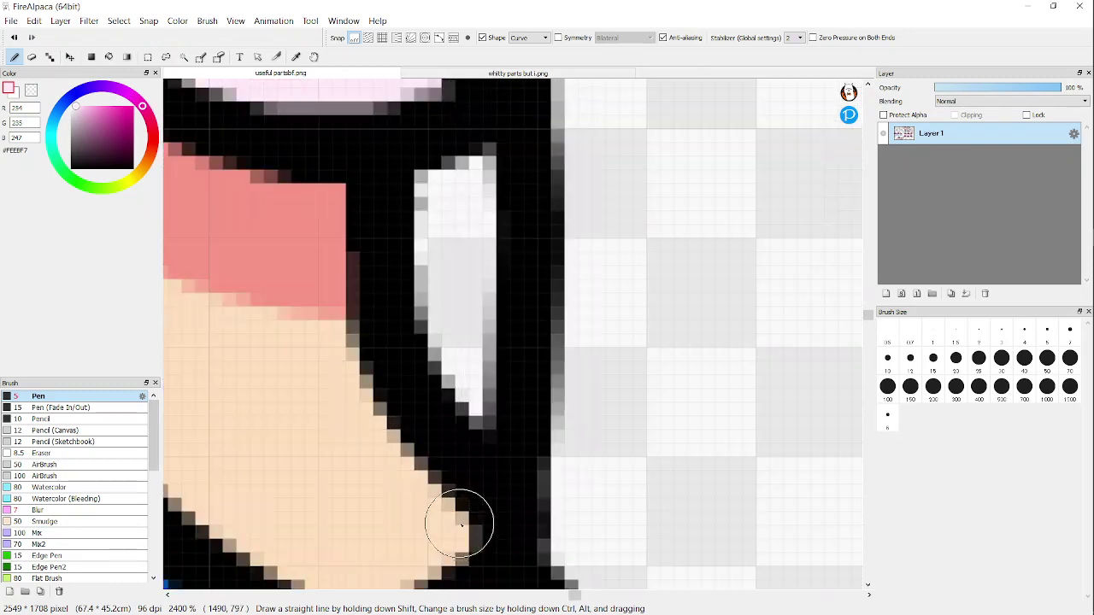
double_click(442, 528)
scroll(428, 448, "down", 1)
scroll(321, 327, "up", 1)
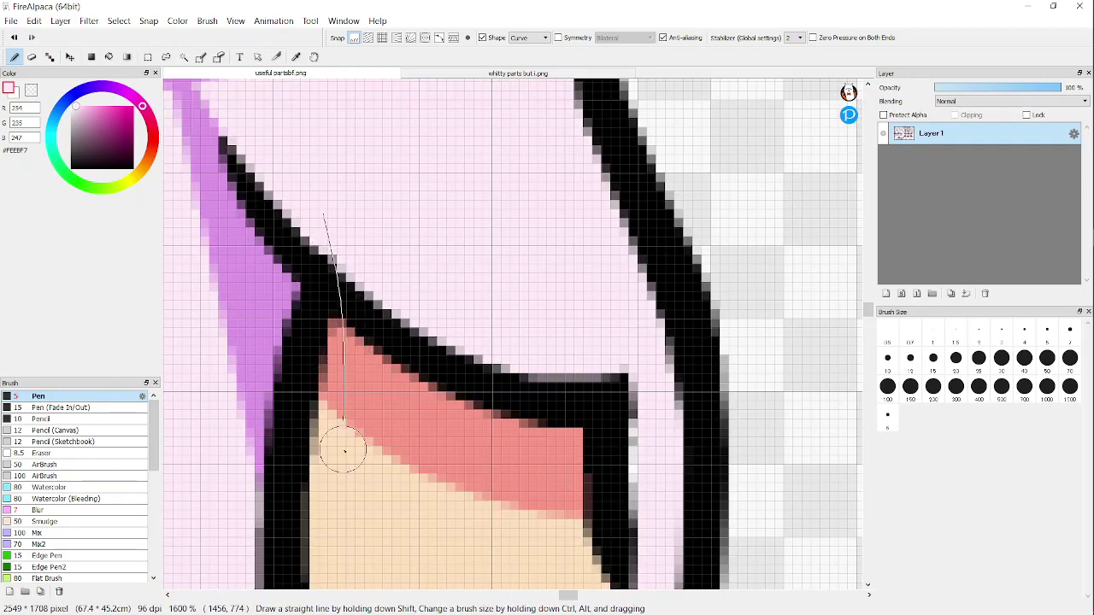
scroll(367, 395, "down", 1)
scroll(368, 394, "up", 1)
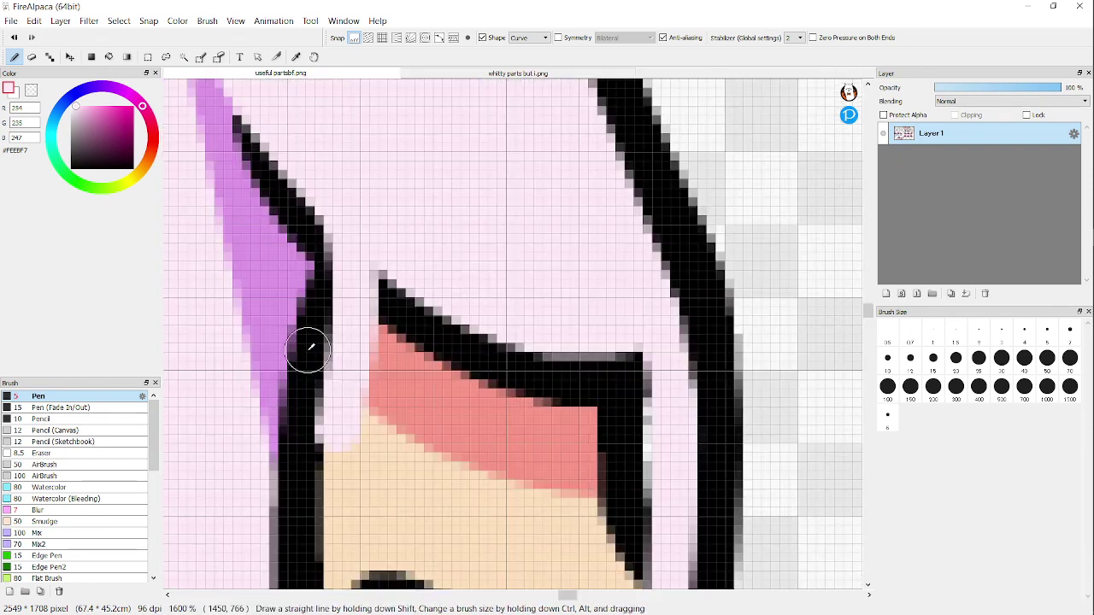
Step: Repair the sleeve's inner fold and arm outline with size 2 black Pen strokes
left_click(311, 346, "alt")
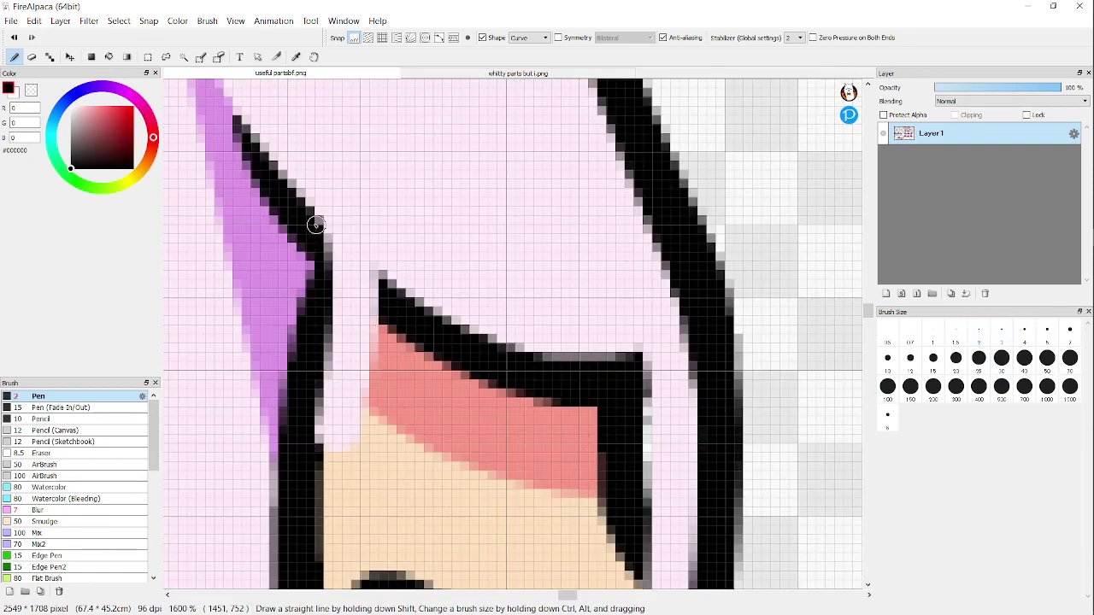
double_click(334, 256)
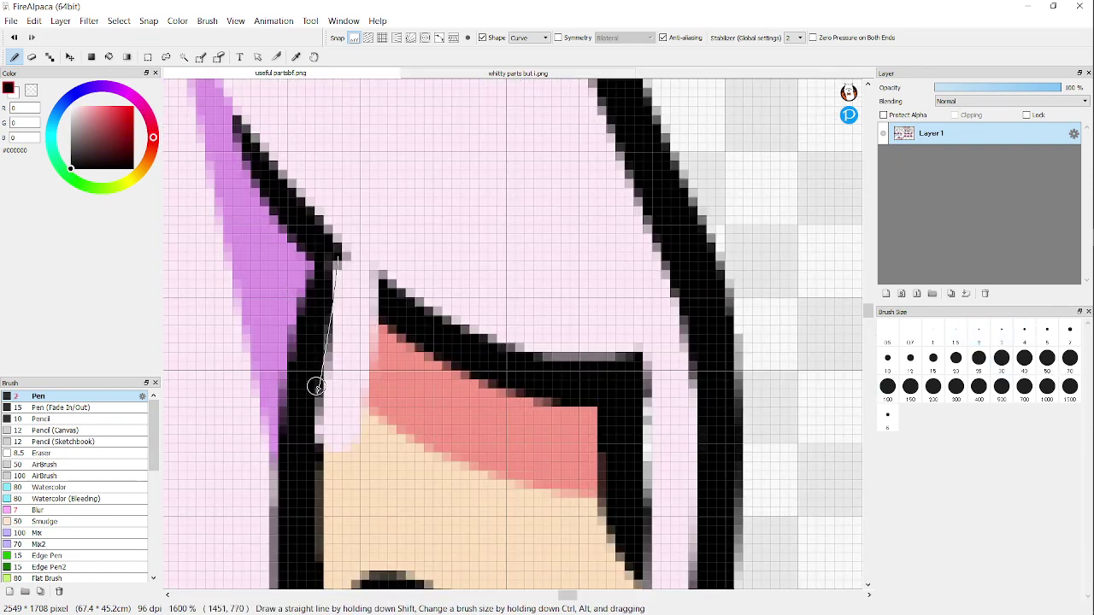
left_click(308, 488, "shift")
scroll(314, 419, "down", 2)
Step: Fill the first torso's exposed arm skin and leftover sleeve hem outline with pale pink #FEEBF7 using the Bucket tool
right_click(420, 323)
scroll(366, 439, "up", 1)
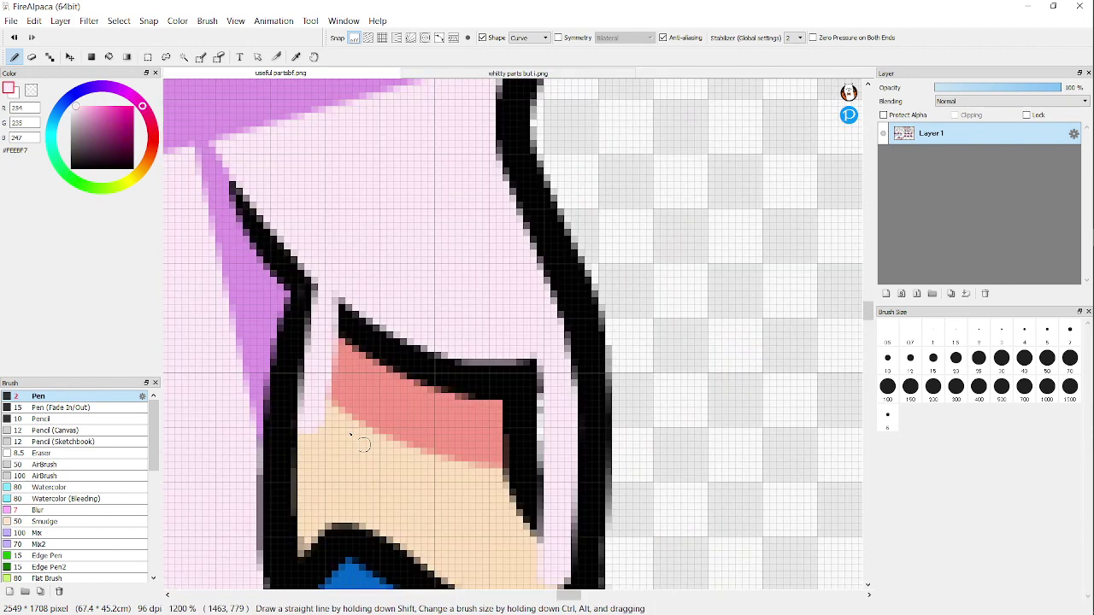
left_click(111, 58)
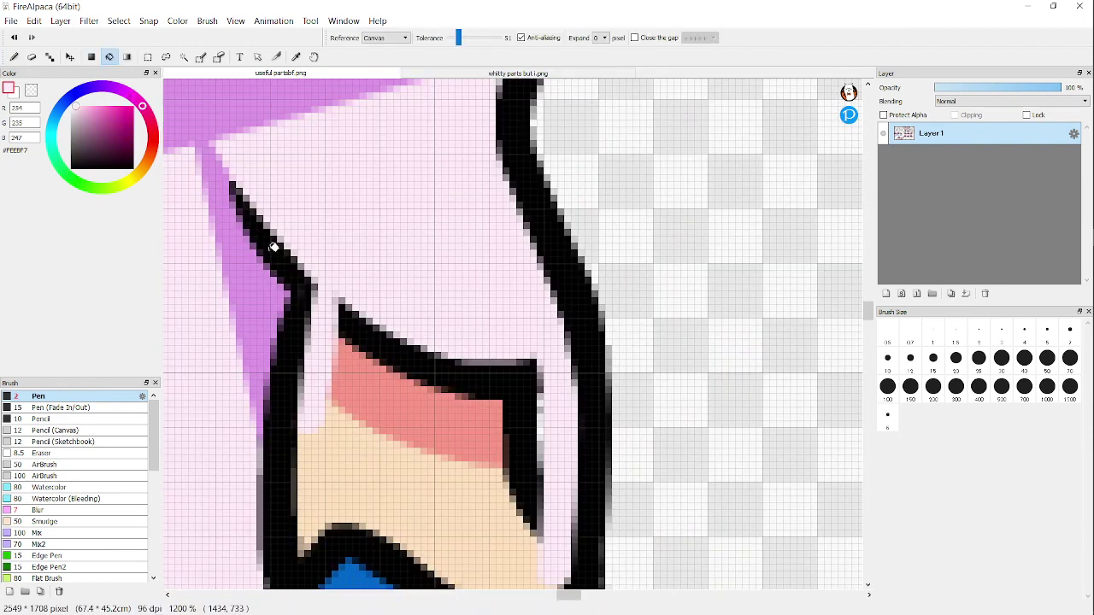
left_click(376, 402)
scroll(381, 408, "down", 4)
scroll(398, 412, "up", 4)
scroll(399, 408, "down", 4)
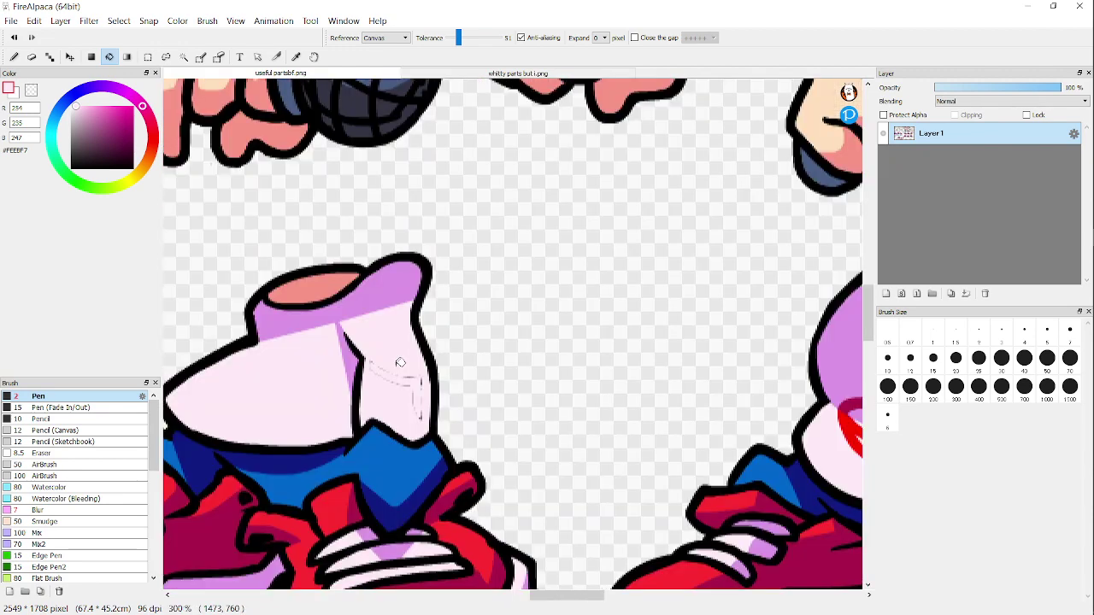
Step: Paint over the leftover black hem lines inside the first torso's sleeve with a size 15 Pen in pale pink #FEEBF7
scroll(394, 395, "up", 3)
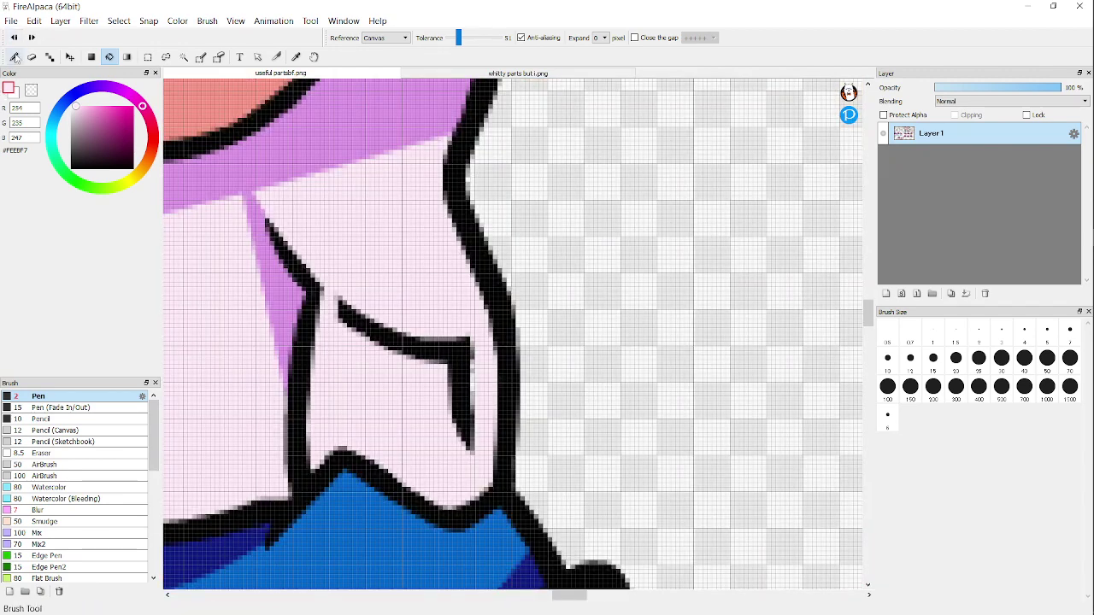
left_click(13, 57)
left_click(933, 360)
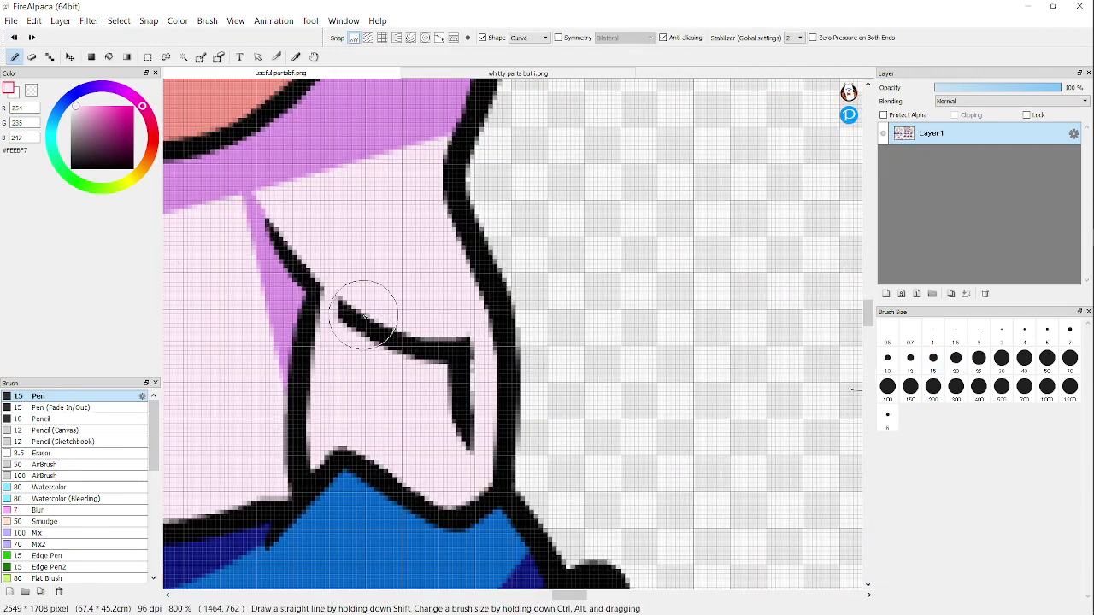
mouse_move(368, 315)
left_mouse_down()
mouse_move(450, 358)
mouse_move(454, 427)
mouse_move(435, 434)
mouse_move(450, 444)
mouse_move(457, 427)
left_mouse_up()
scroll(573, 395, "down", 2)
scroll(568, 393, "down", 2)
scroll(515, 361, "up", 5)
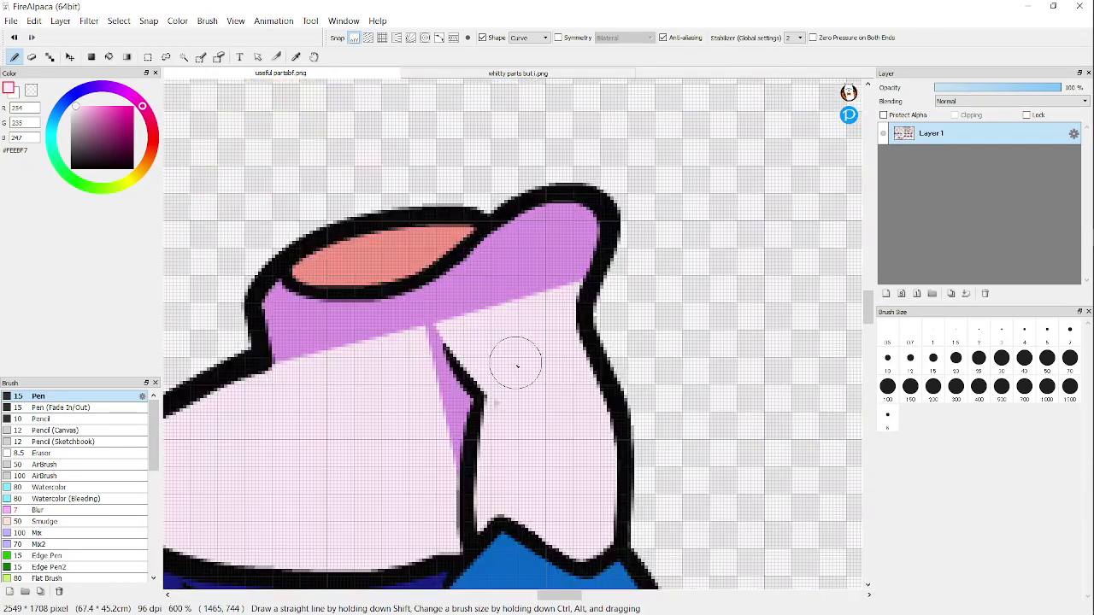
scroll(495, 427, "down", 5)
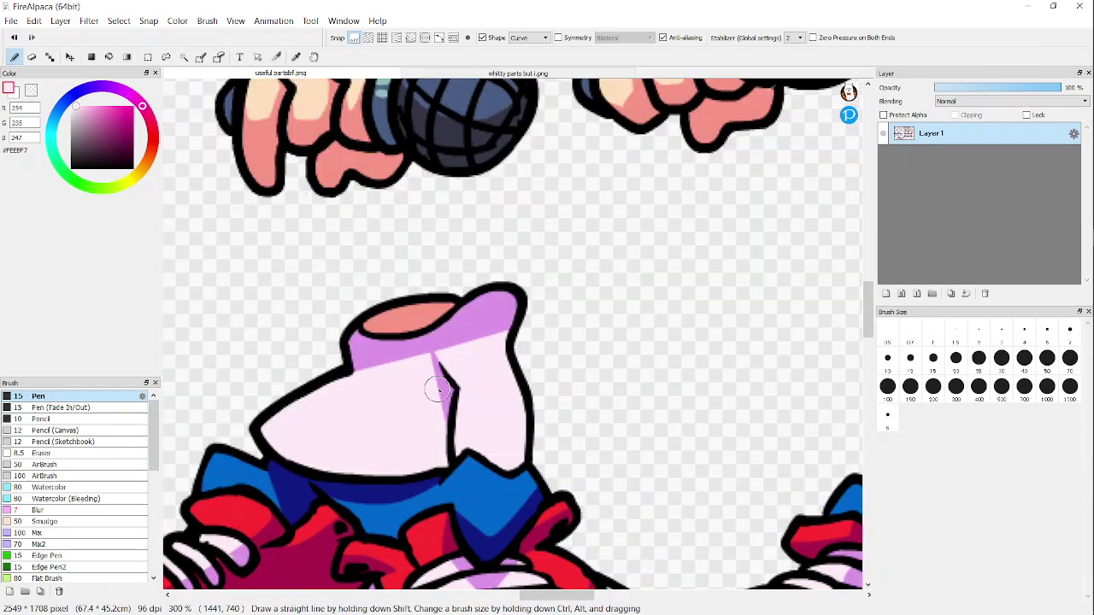
scroll(438, 411, "up", 4)
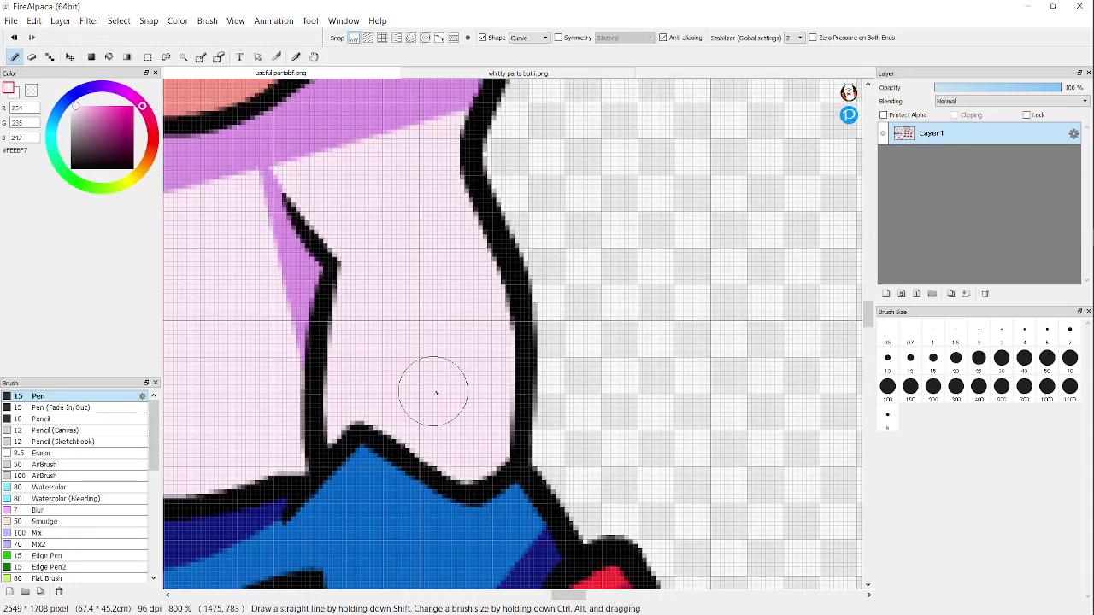
Step: Step back through the latest sleeve edits to inspect the earlier fold and hem, and redo all of them
left_click(14, 40)
left_click(15, 39)
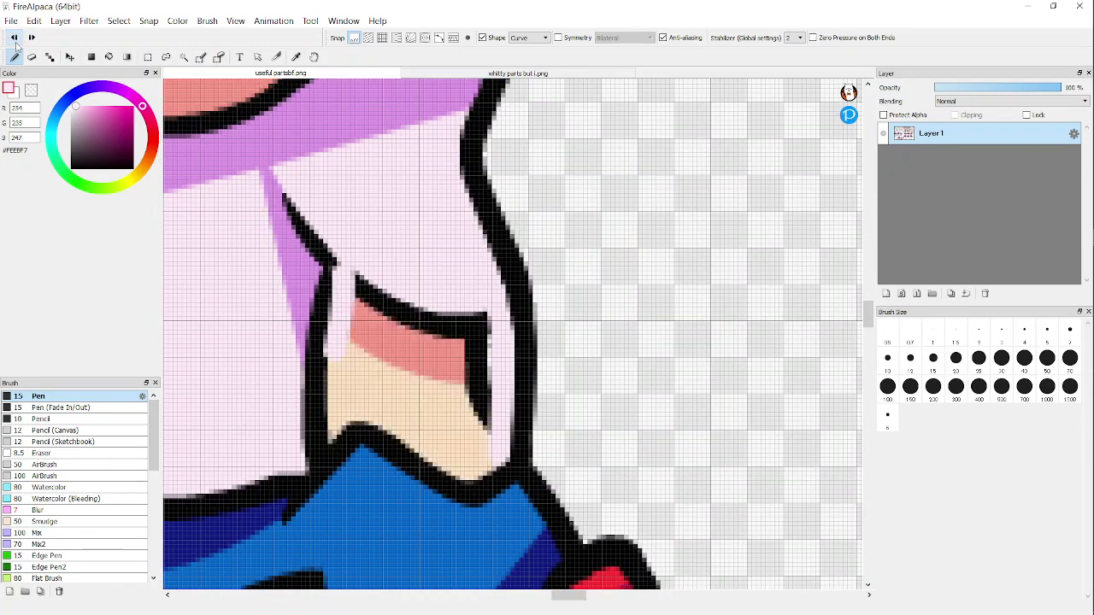
left_click(15, 40)
scroll(359, 241, "up", 4)
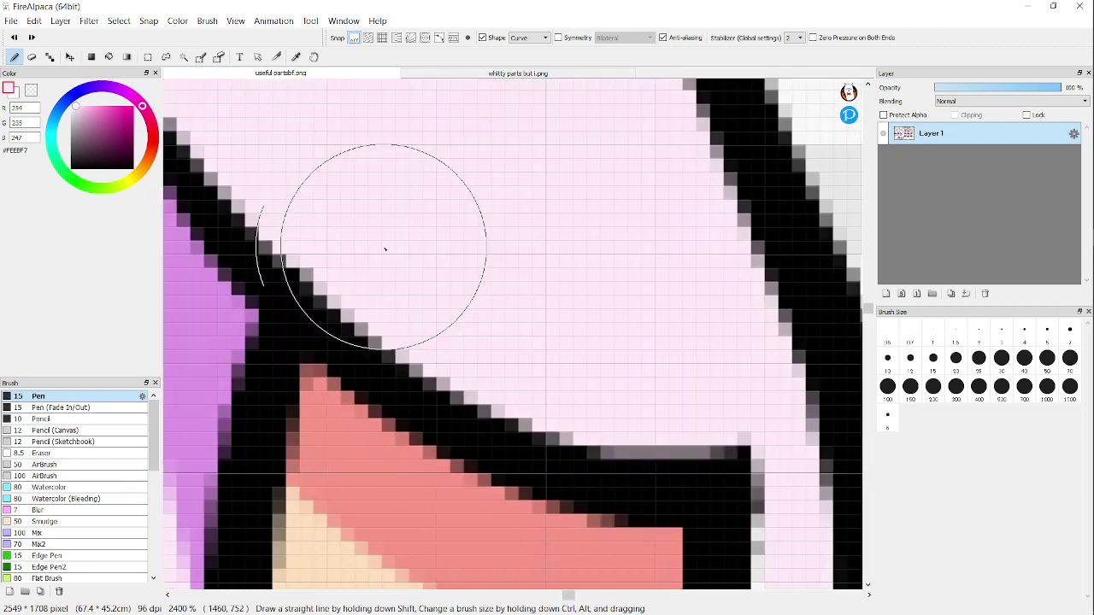
left_click(32, 39)
scroll(284, 214, "down", 2)
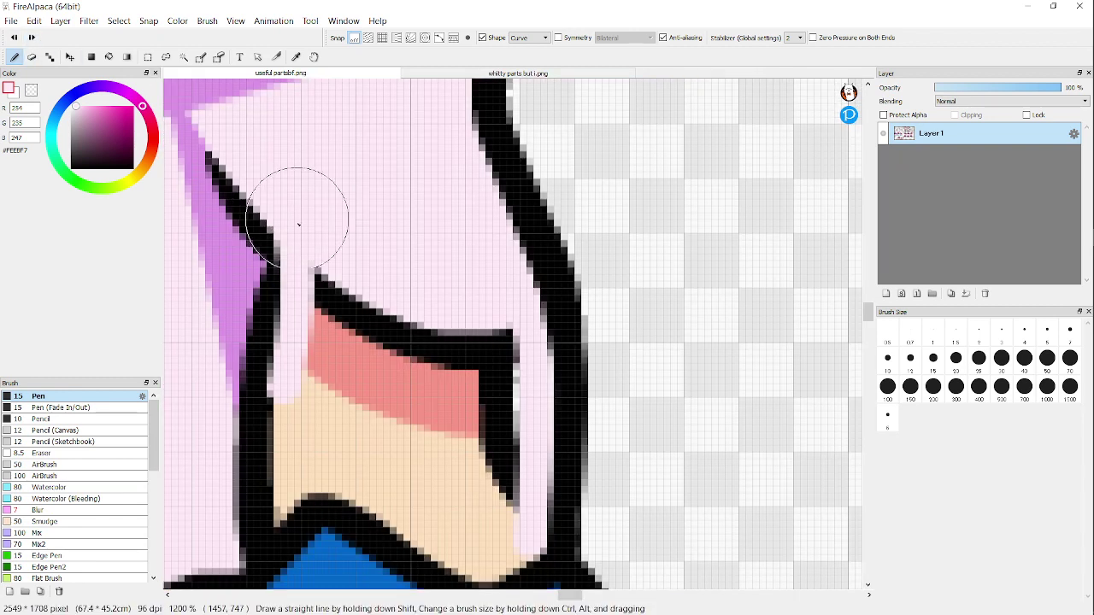
scroll(293, 237, "up", 1)
scroll(281, 236, "down", 2)
left_click(31, 38)
left_click(31, 38)
left_click(31, 38)
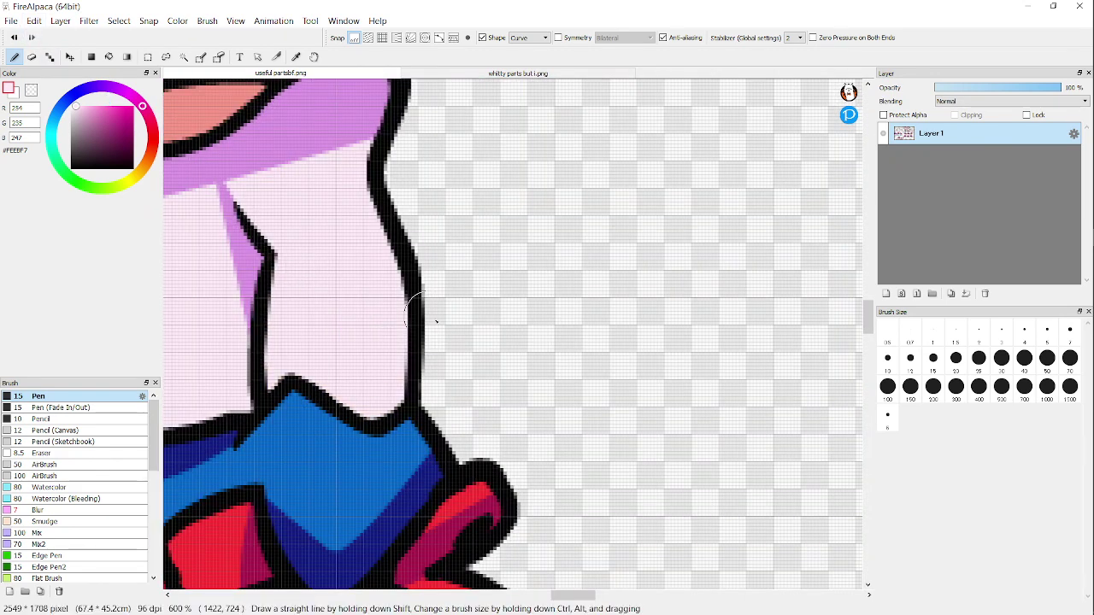
Step: Try filling the first torso's whole shirt with plum #853667 using the Bucket tool at tolerance 51
scroll(299, 290, "down", 1)
scroll(300, 290, "up", 1)
scroll(424, 376, "down", 1)
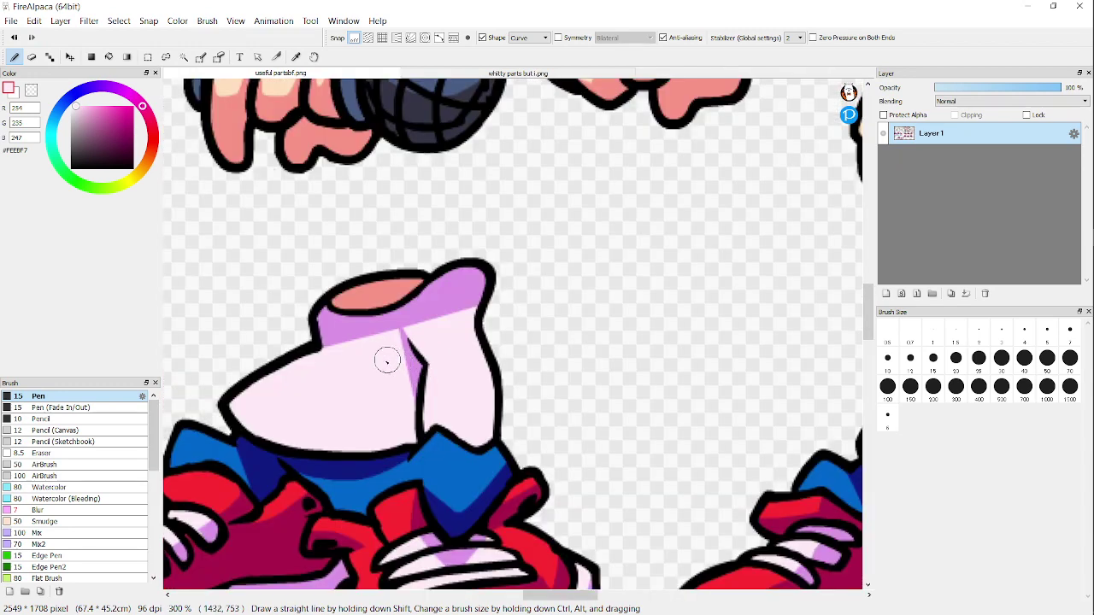
scroll(314, 369, "up", 4)
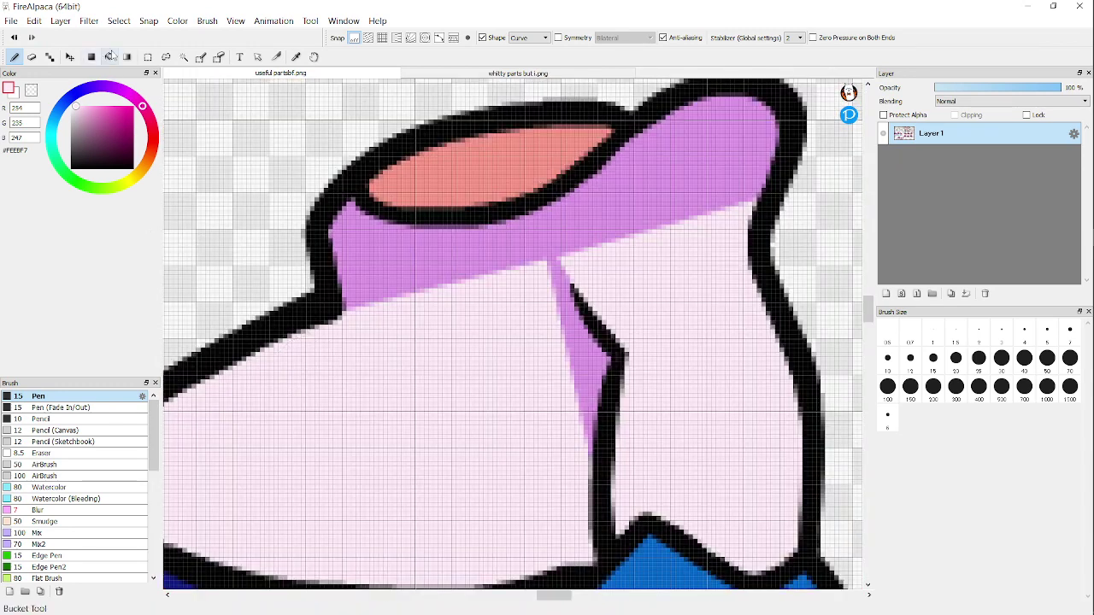
left_click(108, 57)
scroll(374, 371, "down", 1)
scroll(373, 370, "up", 1)
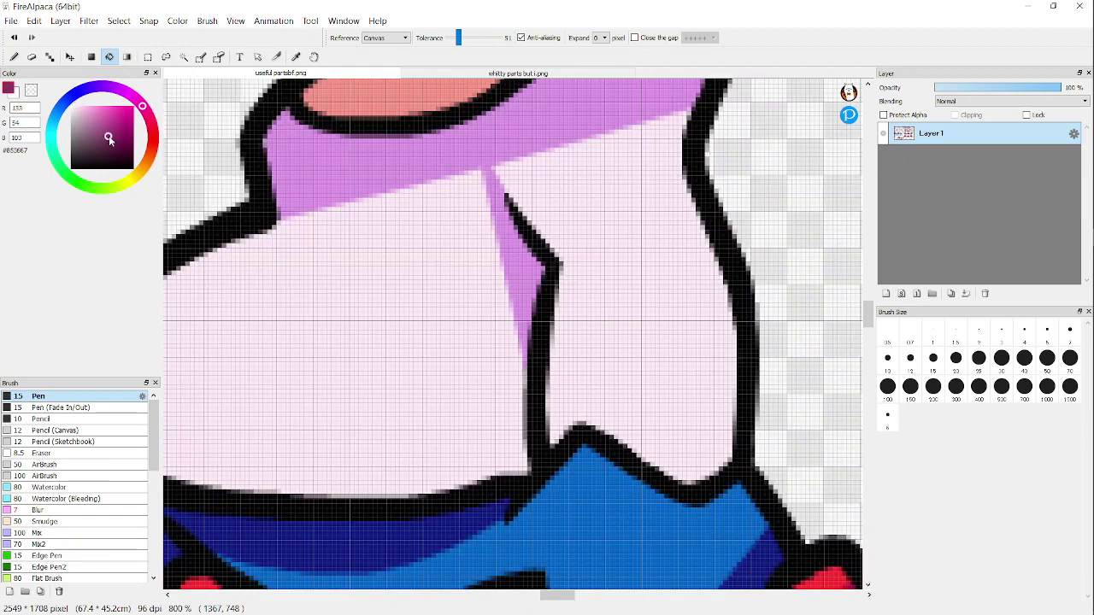
left_click(354, 287)
scroll(366, 296, "down", 3)
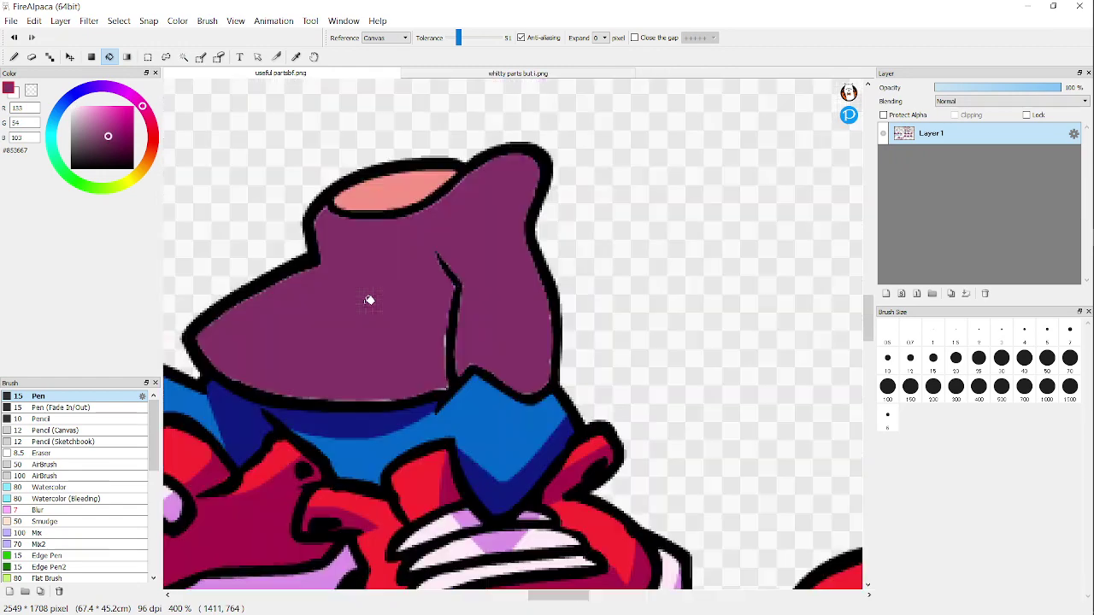
left_click(14, 38)
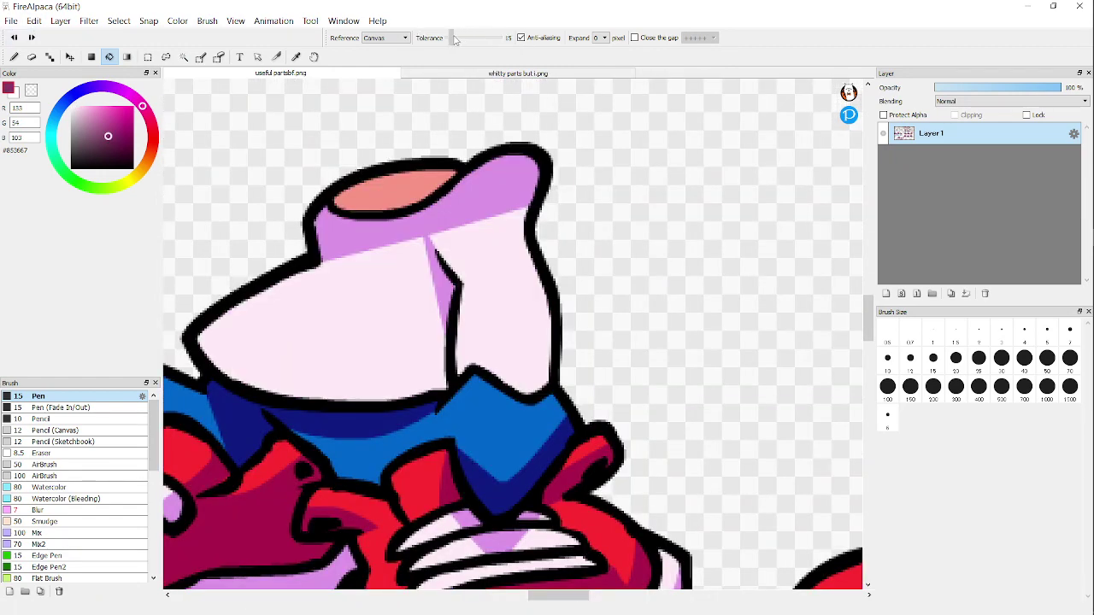
Step: Try filling only the shirt's pale pink body and sleeve with plum #853667 at tolerance 15
left_click(395, 312)
left_click(515, 273)
scroll(515, 273, "down", 1)
scroll(420, 237, "up", 2)
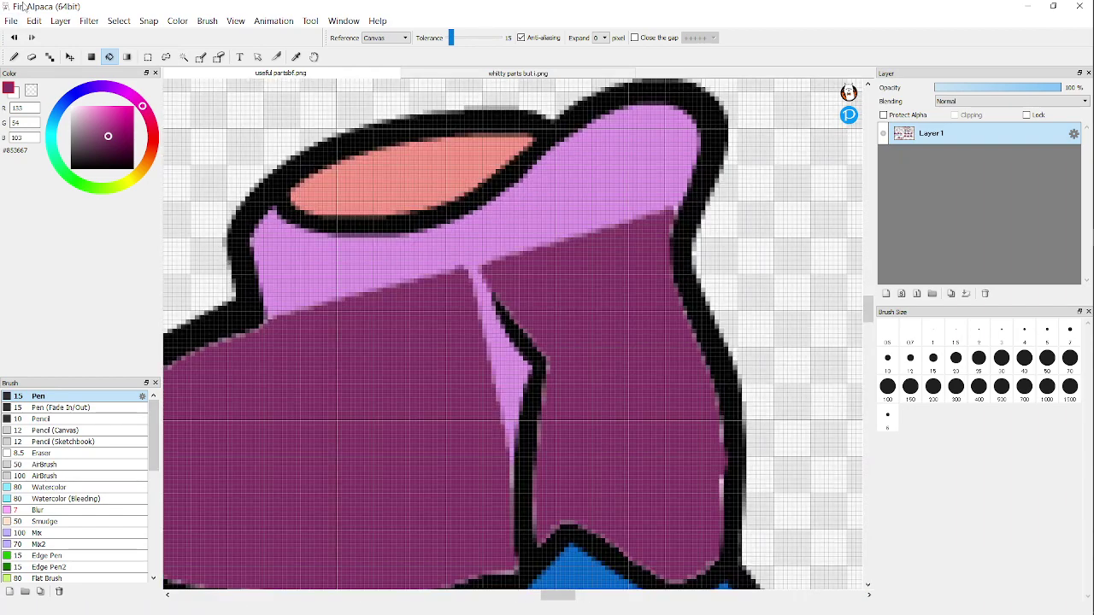
left_click(14, 38)
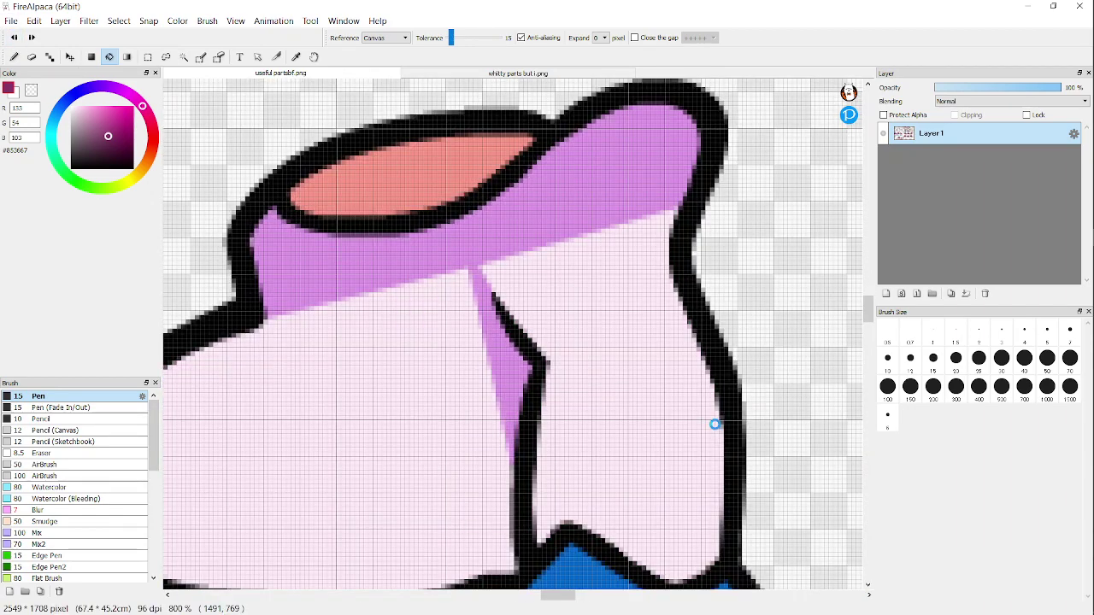
Step: Fill the leftover cyan pixel at the first head's lower hair tip with magenta #FF00C2
scroll(667, 383, "down", 6)
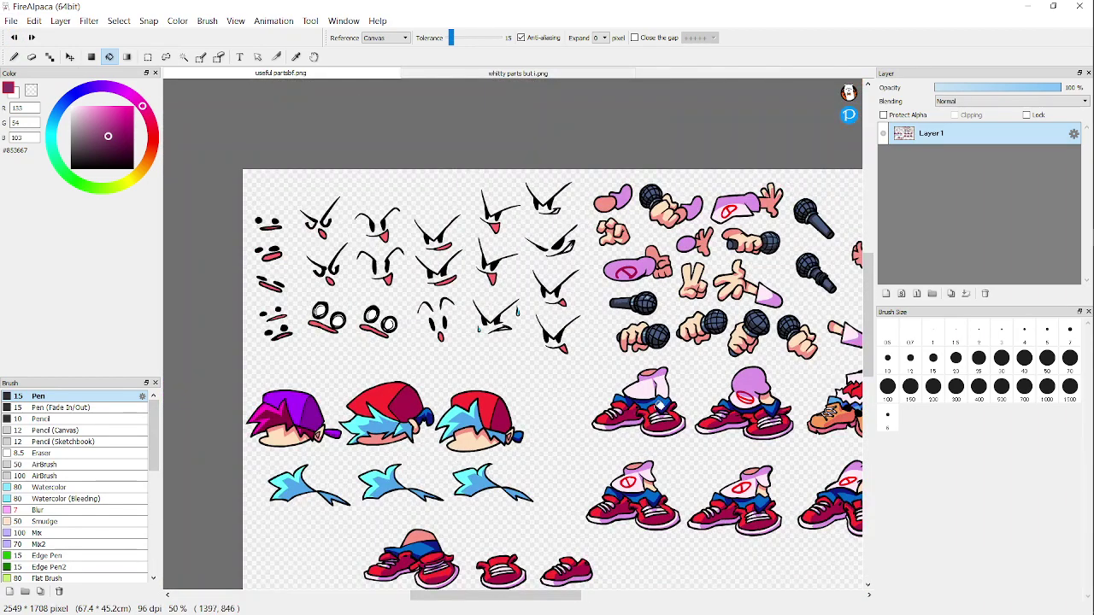
scroll(256, 425, "up", 6)
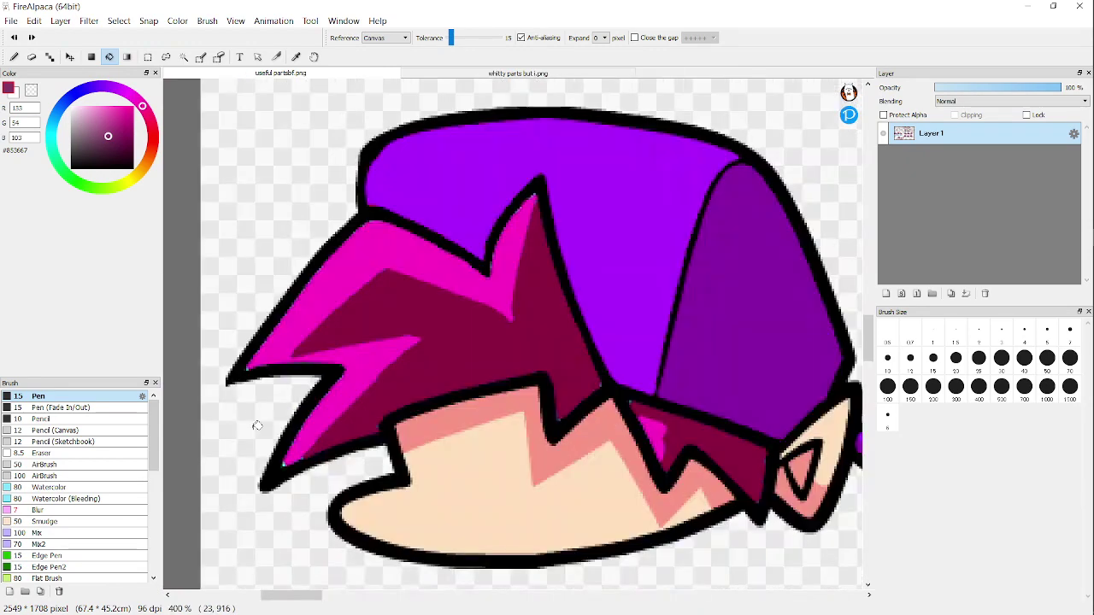
scroll(302, 437, "up", 3)
right_click(287, 377)
scroll(270, 411, "up", 5)
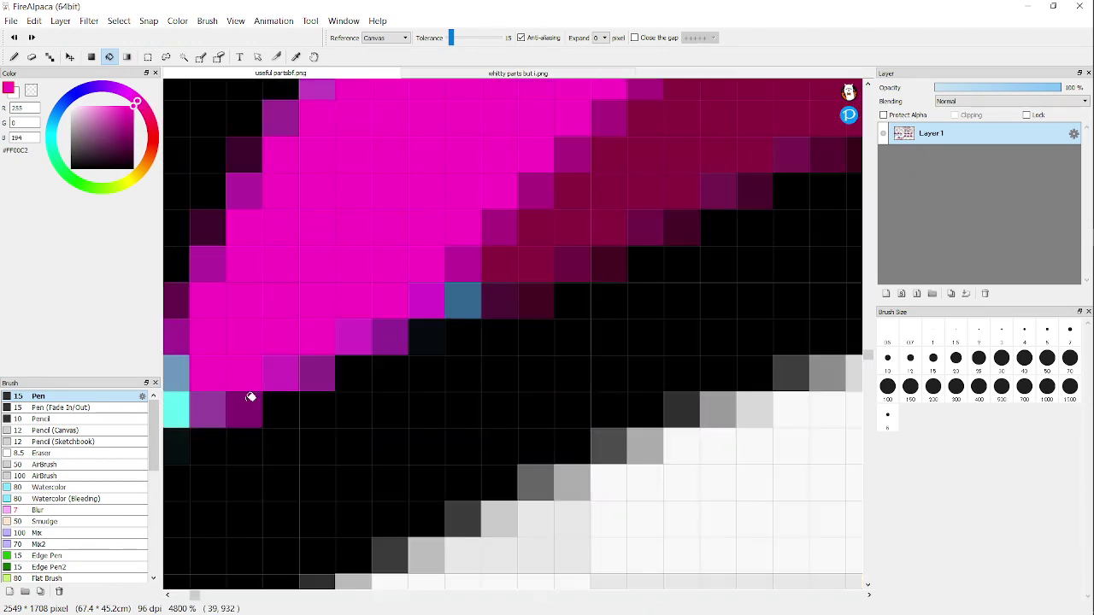
scroll(384, 439, "down", 3)
scroll(241, 426, "up", 3)
left_click(423, 402)
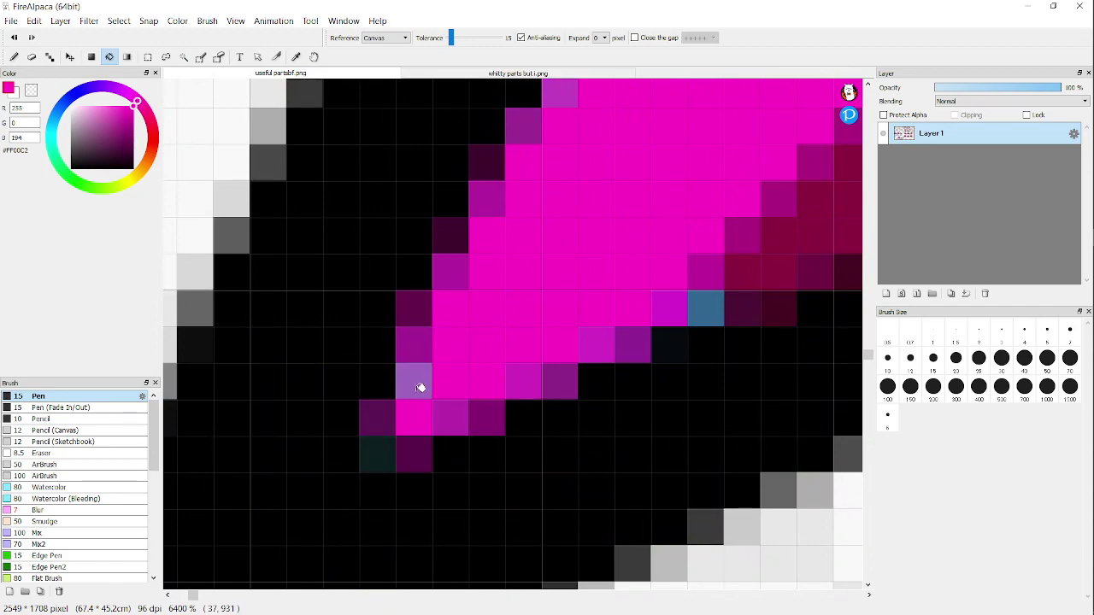
scroll(342, 431, "down", 10)
scroll(365, 372, "down", 5)
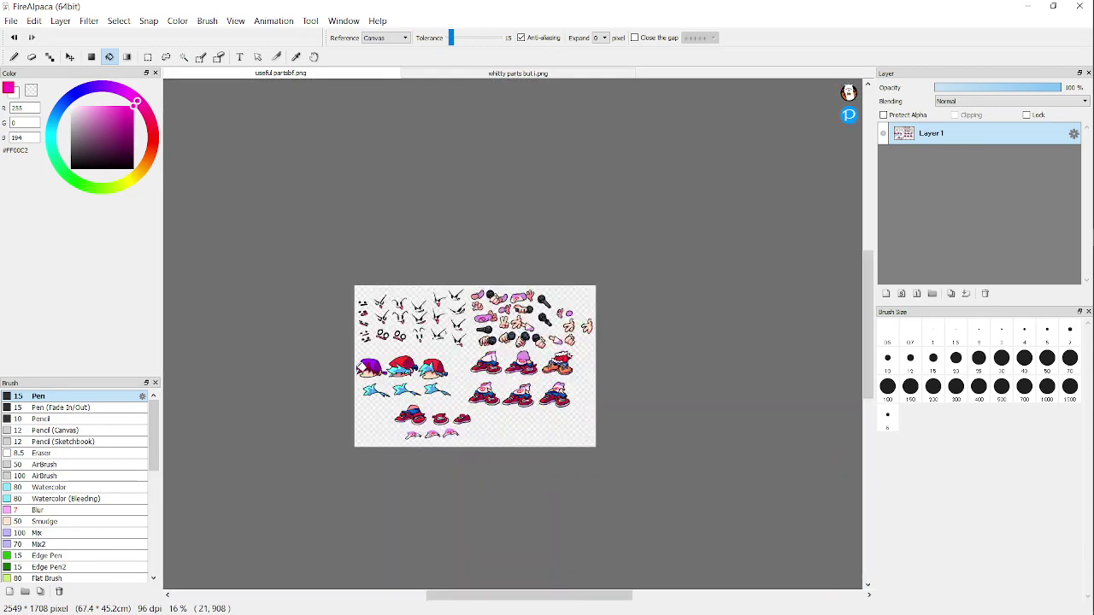
scroll(290, 346, "up", 7)
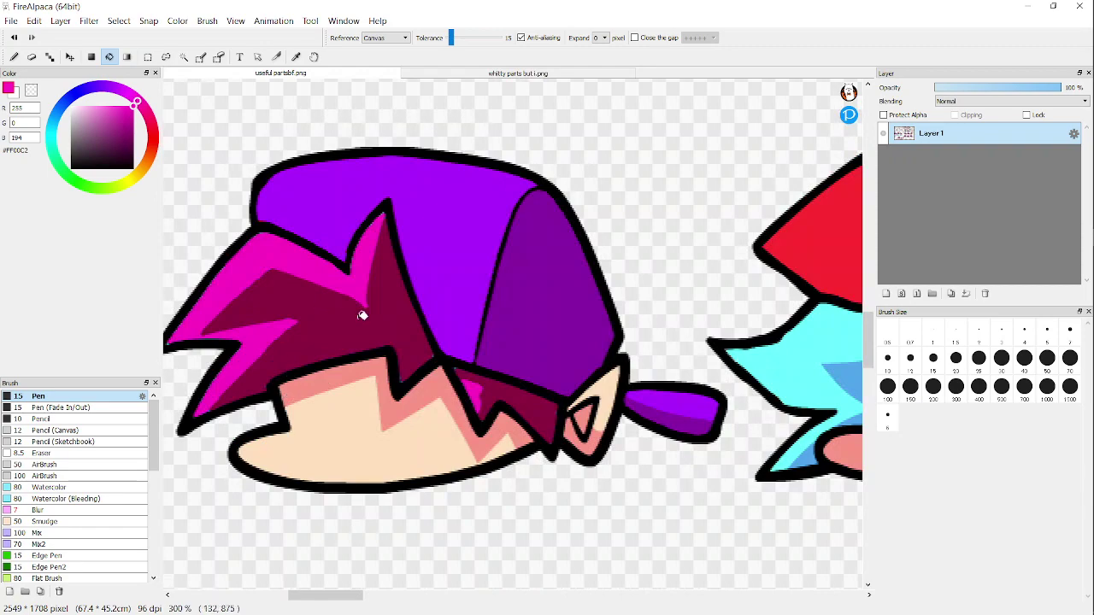
Step: Fill the pale pink body and sleeve of the first torso's shirt with blue #0006FF at tolerance 15
scroll(271, 338, "down", 5)
scroll(515, 350, "up", 1)
scroll(516, 351, "up", 3)
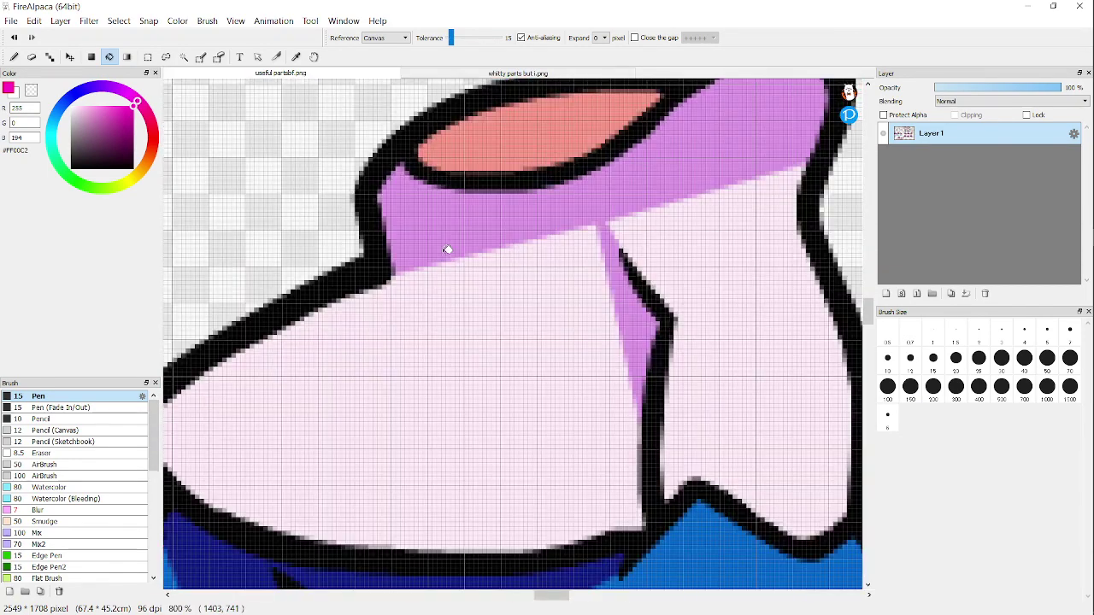
left_click_drag(112, 93, 86, 95)
left_click(446, 325)
scroll(452, 341, "down", 2)
scroll(555, 346, "up", 2)
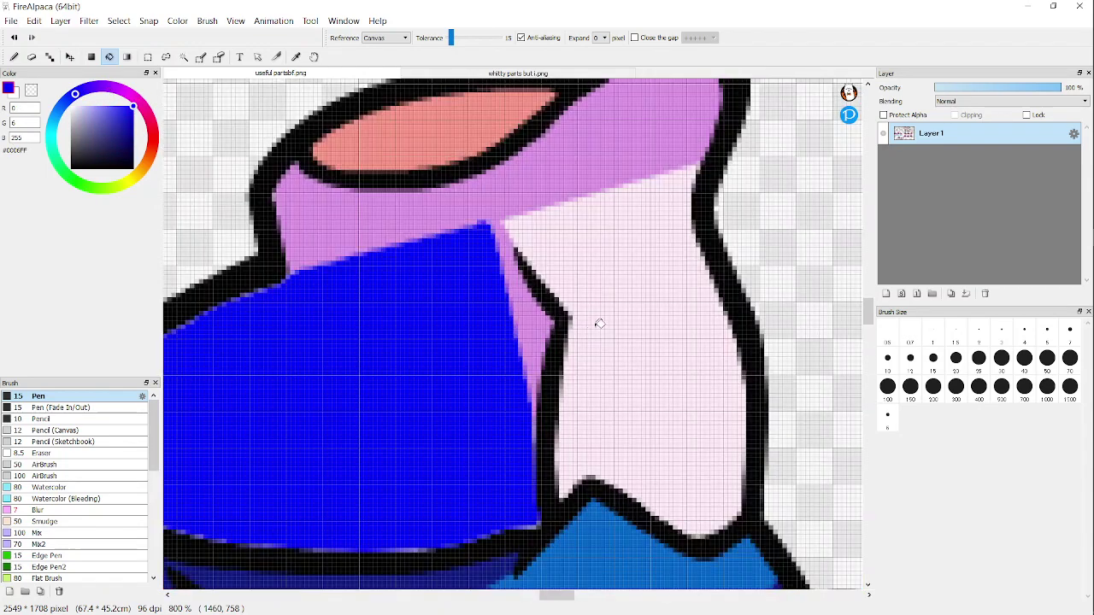
left_click(597, 324)
scroll(449, 366, "down", 2)
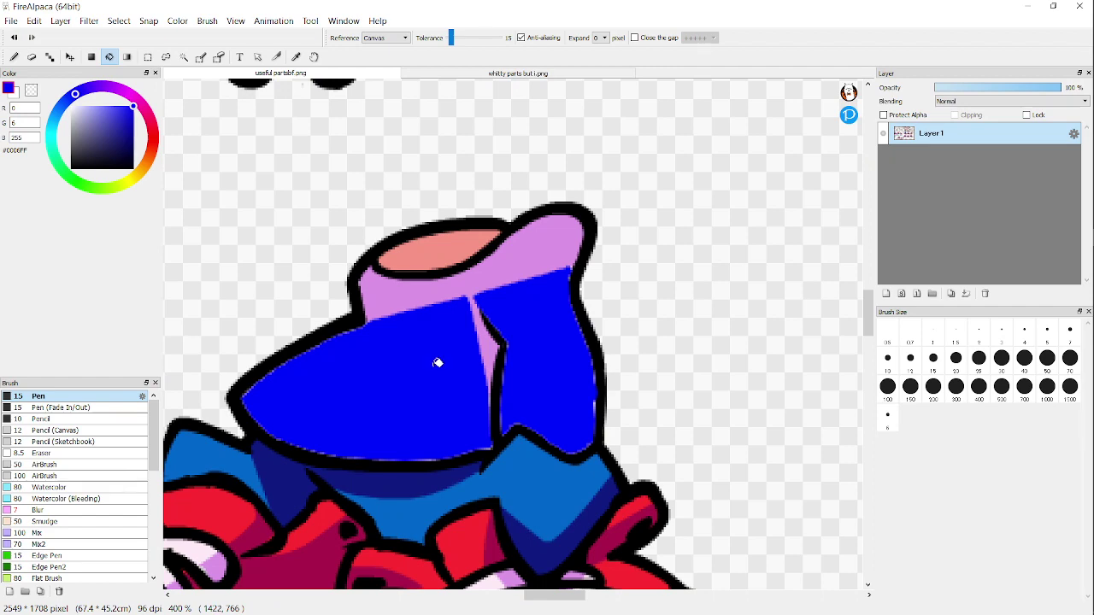
scroll(362, 460, "up", 2)
scroll(361, 451, "down", 2)
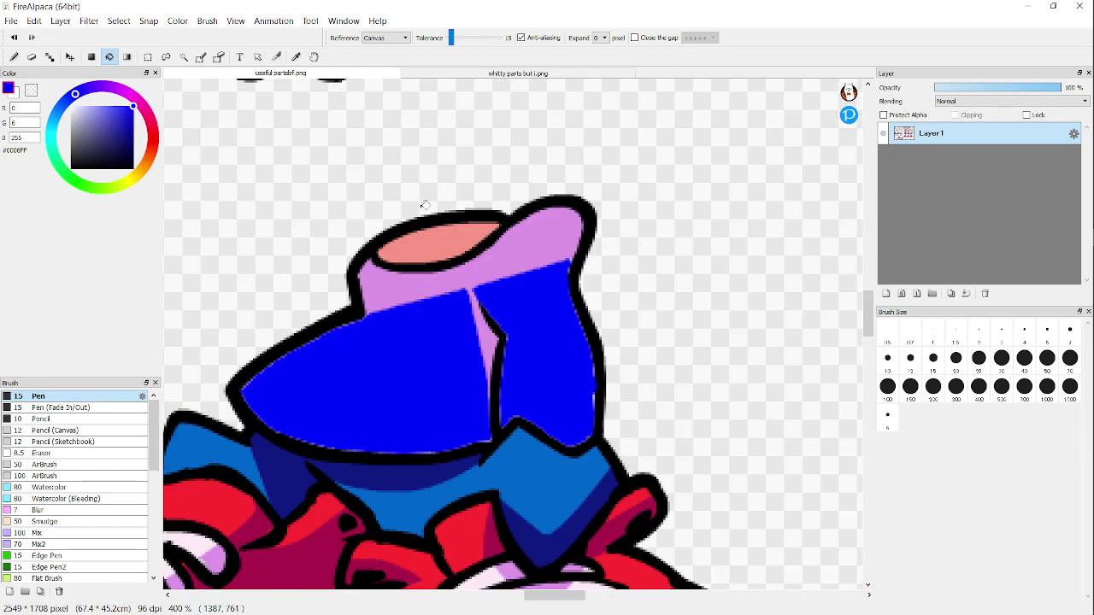
Step: Try filling the shirt's lilac shading with indigo #2200B1 at tolerance 1
left_click_drag(451, 37, 443, 38)
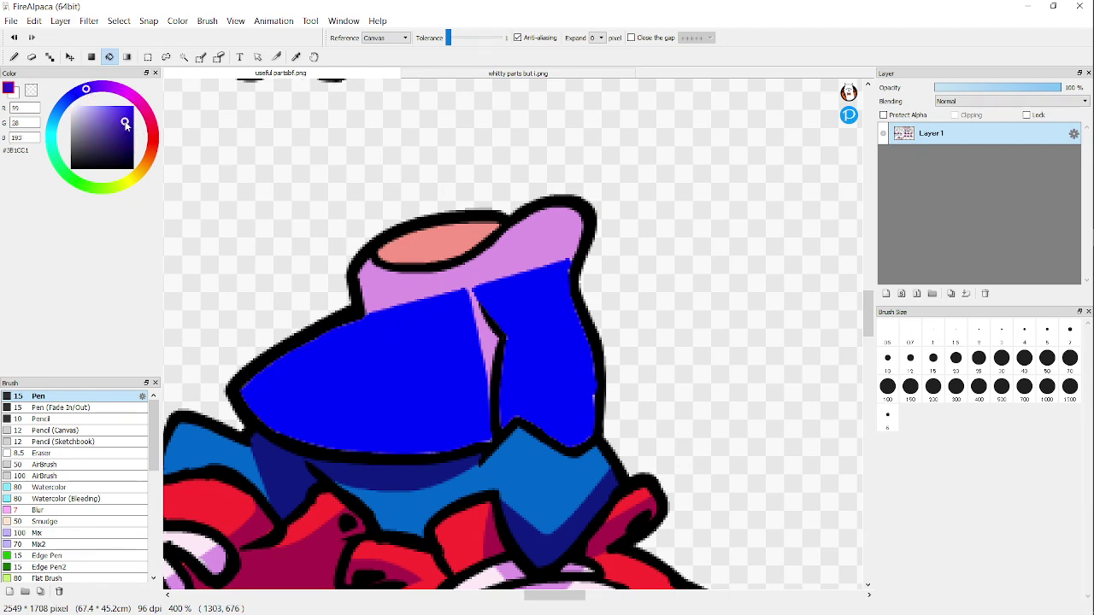
left_click(454, 282)
scroll(479, 290, "up", 3)
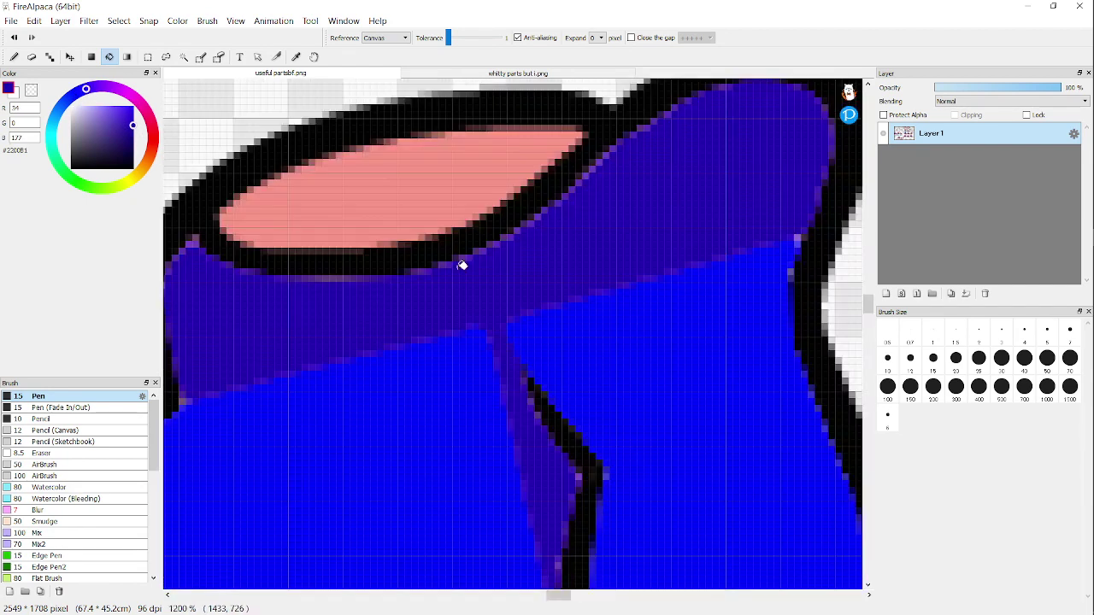
left_click(15, 38)
Step: Try the indigo #2200B1 fill on the shirt's lilac shading with the tolerance raised to 21
left_click_drag(448, 37, 454, 38)
left_click(510, 276)
scroll(510, 276, "down", 3)
scroll(510, 276, "up", 2)
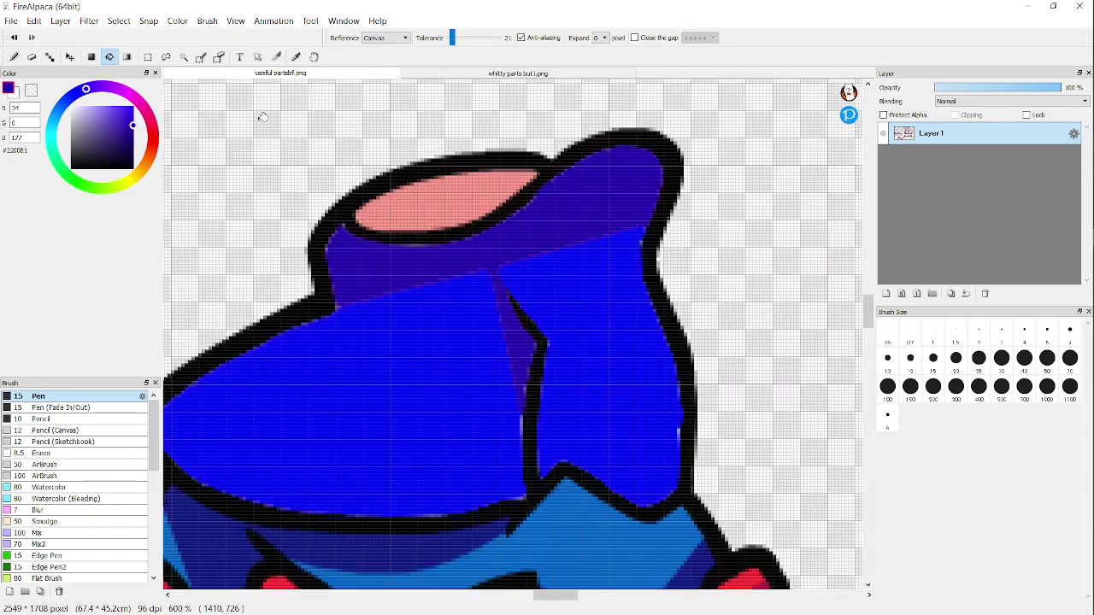
key("ctrl+z")
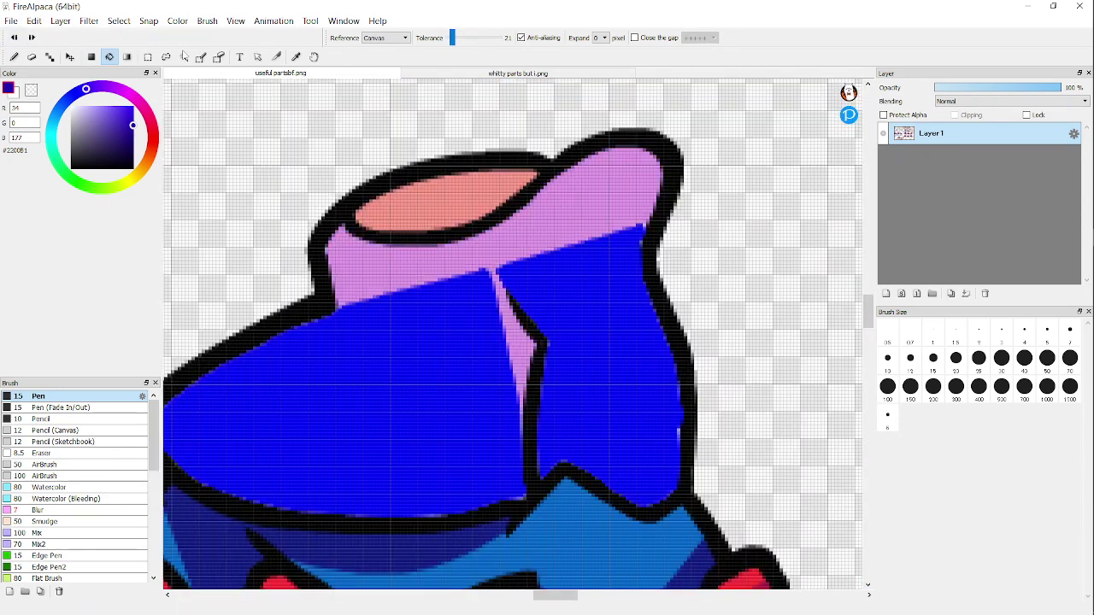
Step: Fill the shirt's lilac shading with indigo #2200B1 at tolerance 51
left_click(485, 41)
left_click(544, 243)
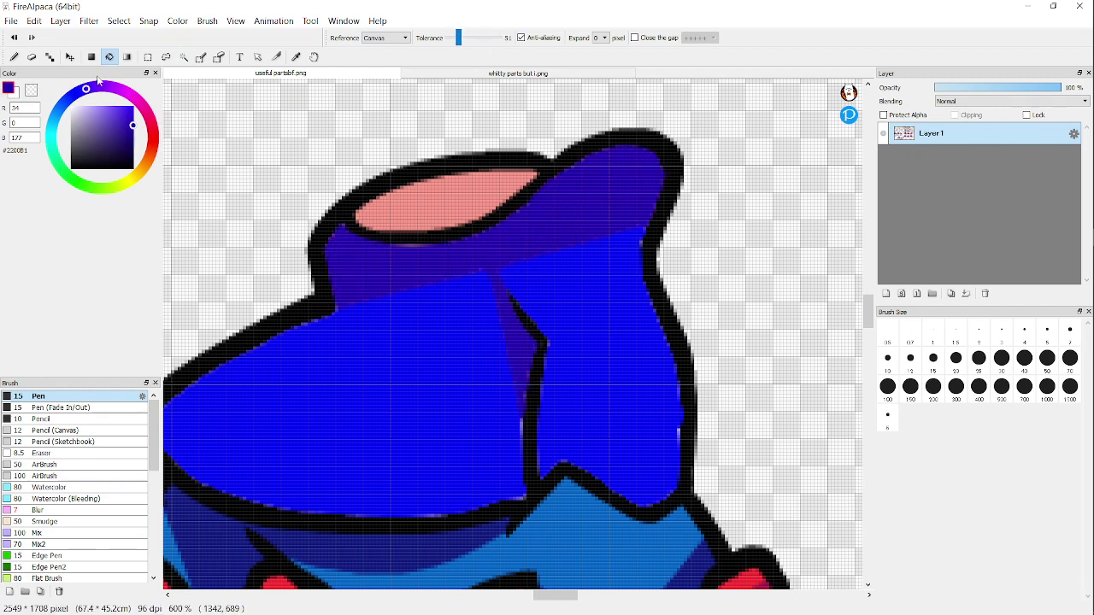
Step: Try lighter blues for the drawing colour, and resample the first torso's shirt blue #0006FF
left_click(58, 128)
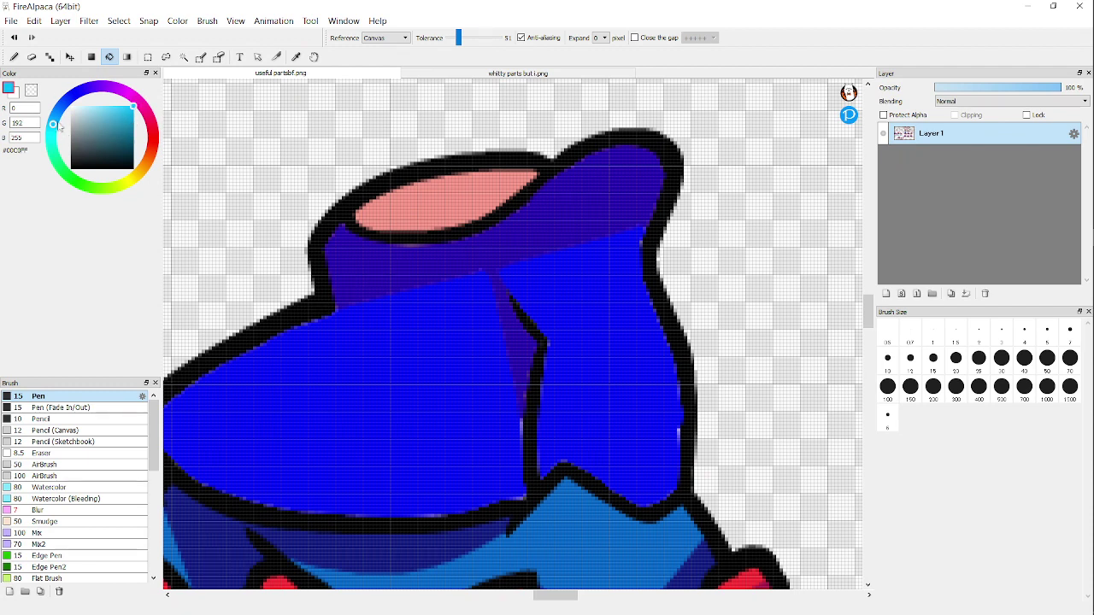
left_click_drag(59, 129, 71, 124)
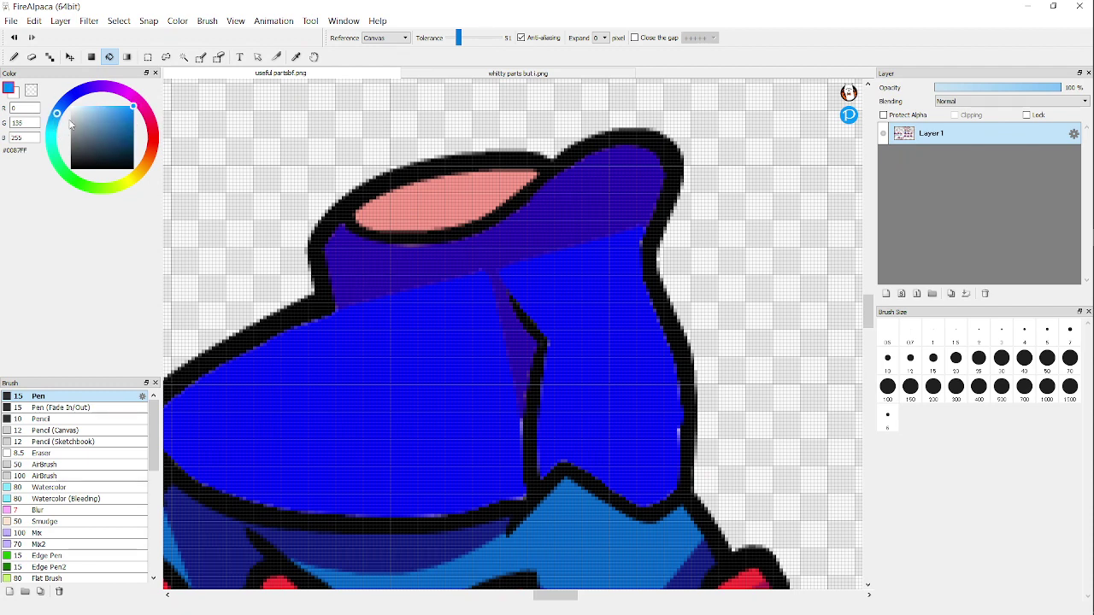
scroll(318, 328, "down", 5)
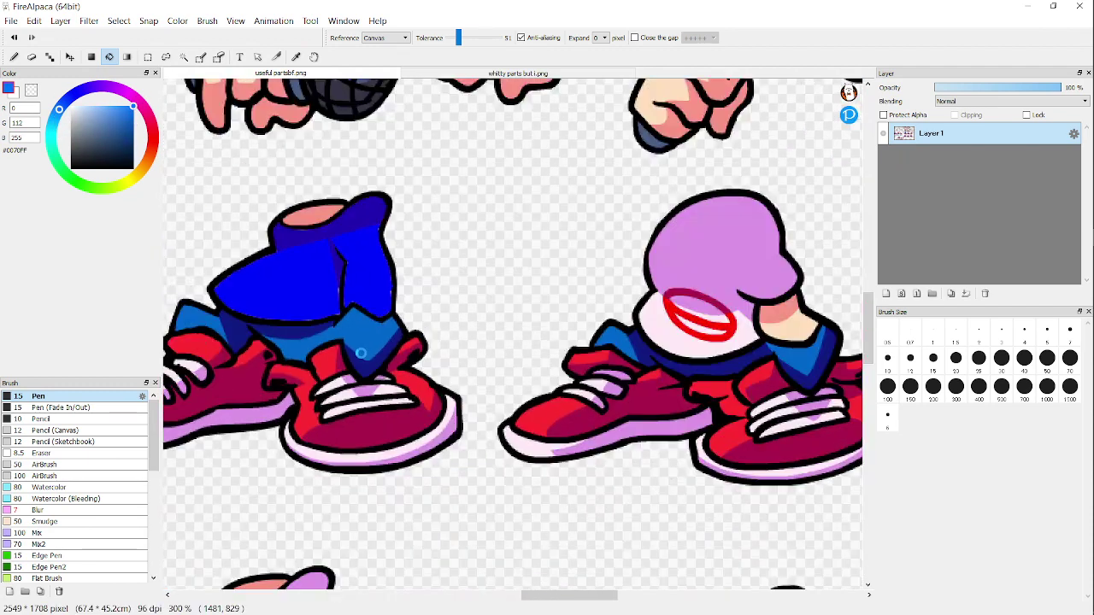
scroll(323, 314, "up", 5)
left_click(368, 360, "alt")
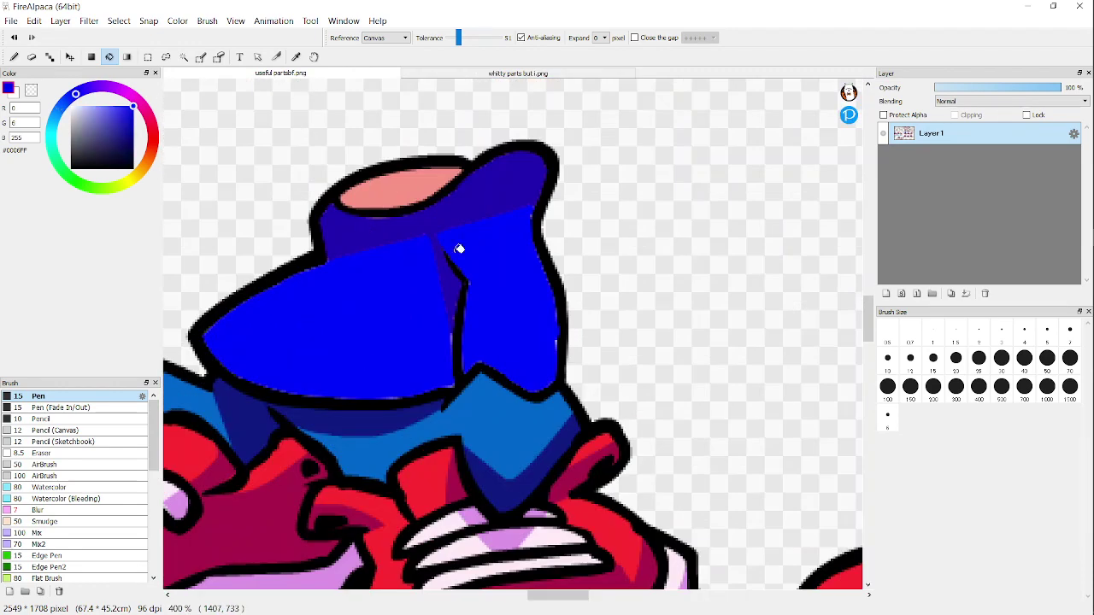
Step: Try filling the front shoe's red and maroon upper with blue #0006FF at tolerance 51
scroll(459, 248, "down", 4)
scroll(430, 373, "up", 3)
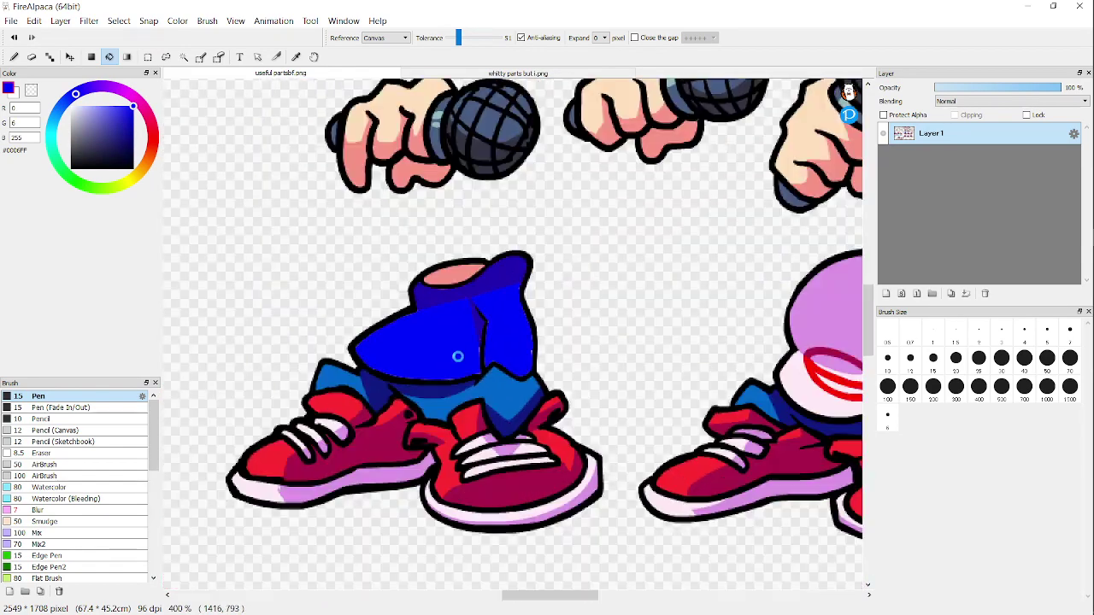
scroll(365, 432, "up", 2)
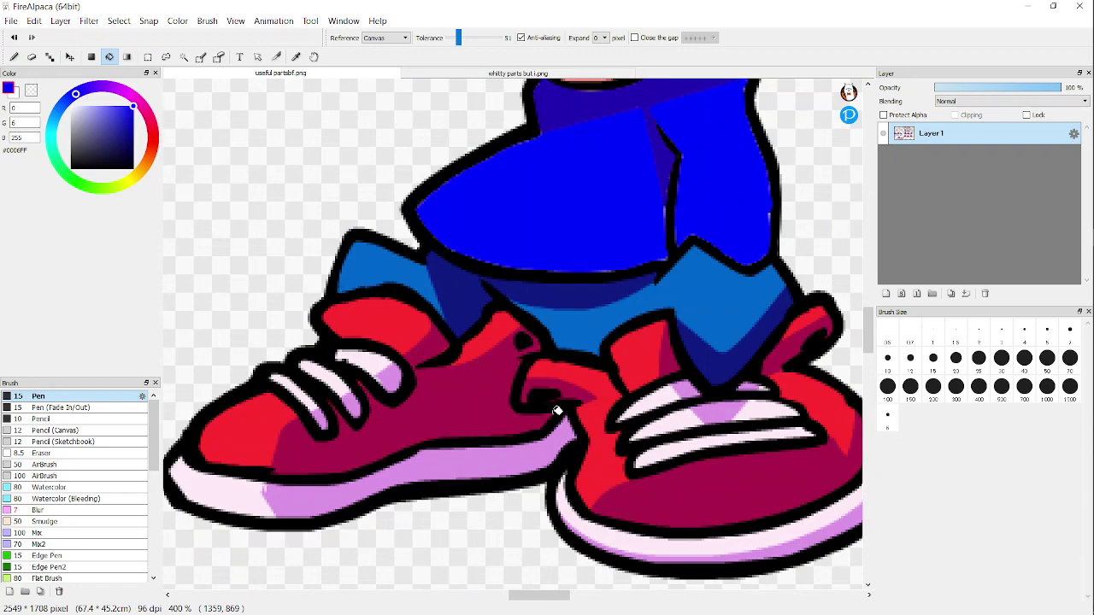
scroll(686, 456, "up", 1)
scroll(473, 460, "down", 1)
scroll(498, 383, "up", 3)
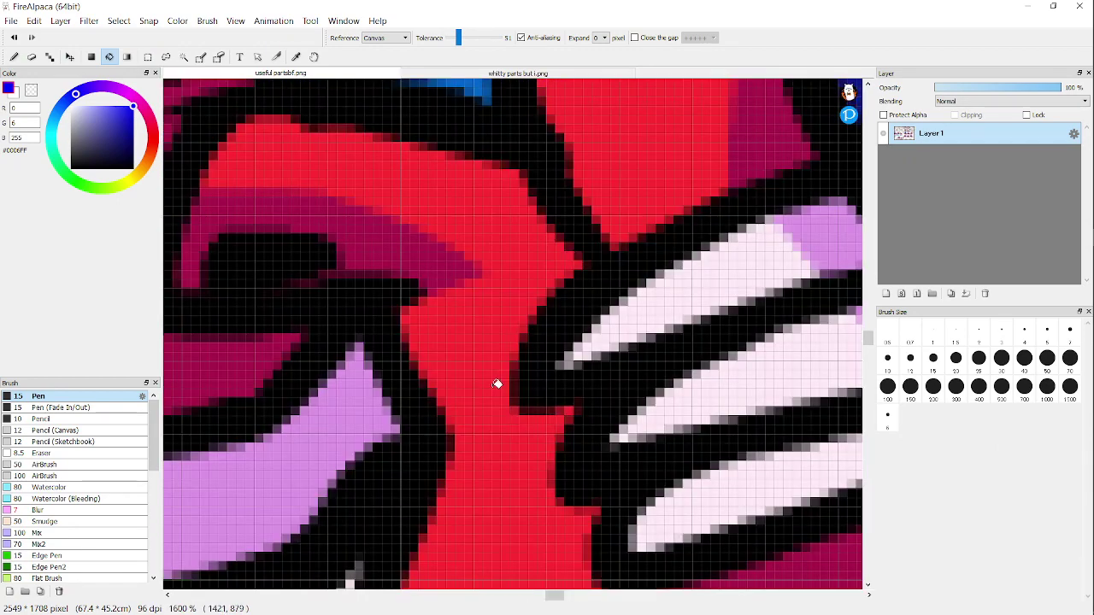
scroll(498, 384, "down", 4)
scroll(690, 335, "up", 4)
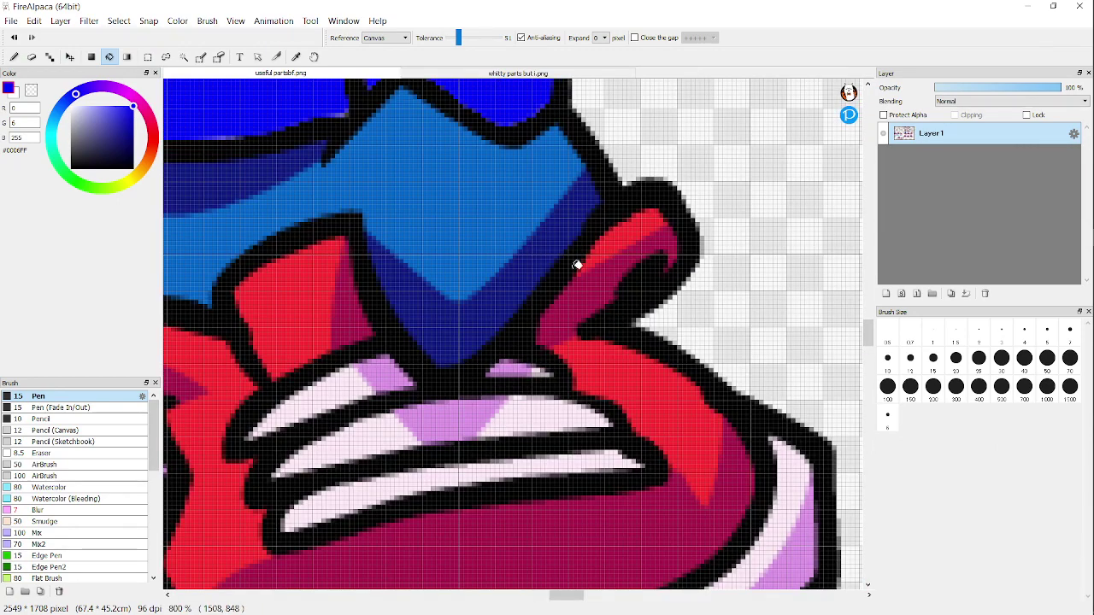
scroll(605, 208, "up", 2)
left_click(530, 222)
scroll(531, 222, "down", 1)
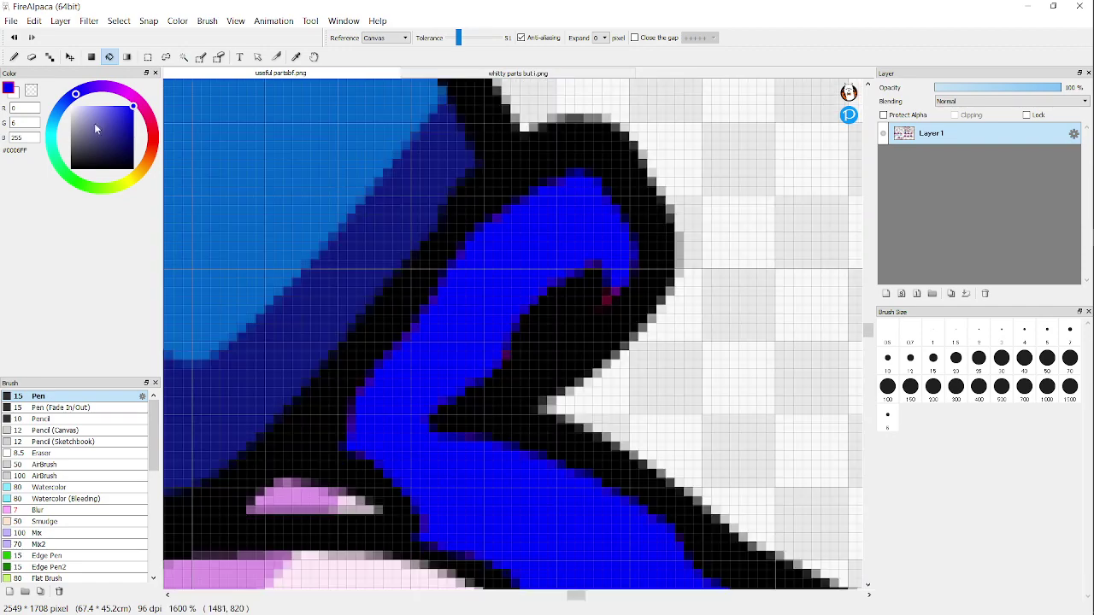
left_click(12, 39)
Step: Try filling the front shoe's upper with magenta #FF00EC at tolerance 51
left_click(130, 95)
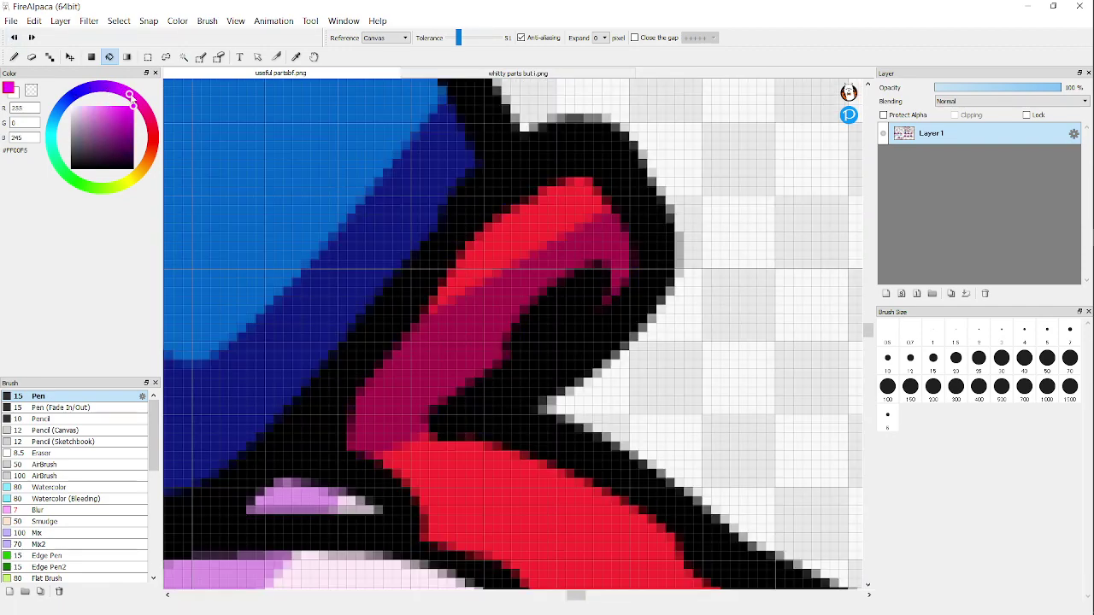
scroll(449, 478, "down", 7)
scroll(472, 468, "up", 4)
left_click(473, 468)
scroll(542, 391, "up", 2)
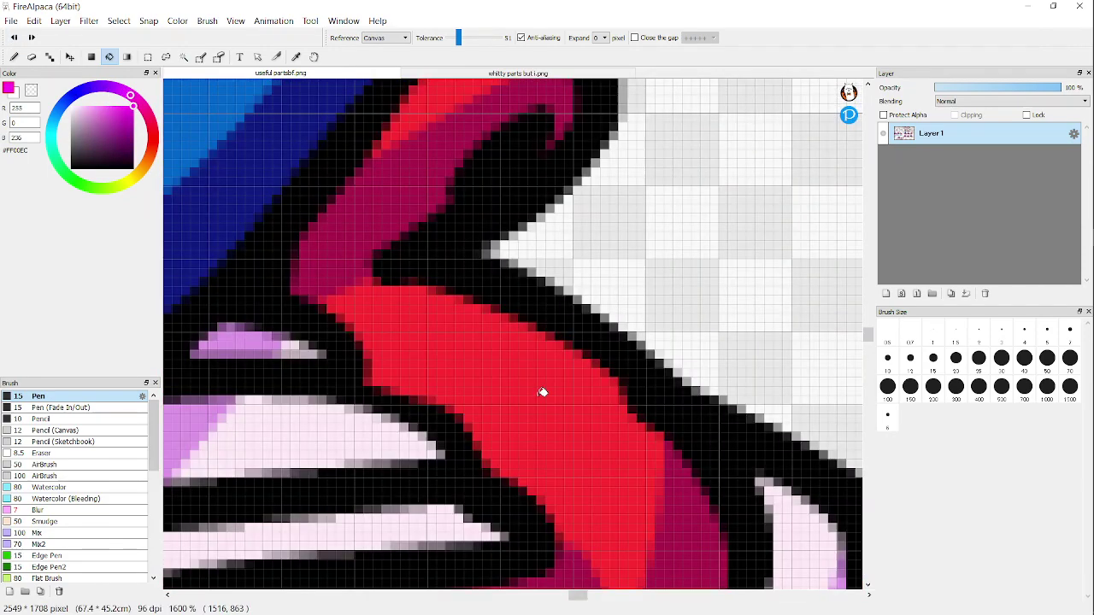
scroll(416, 322, "down", 2)
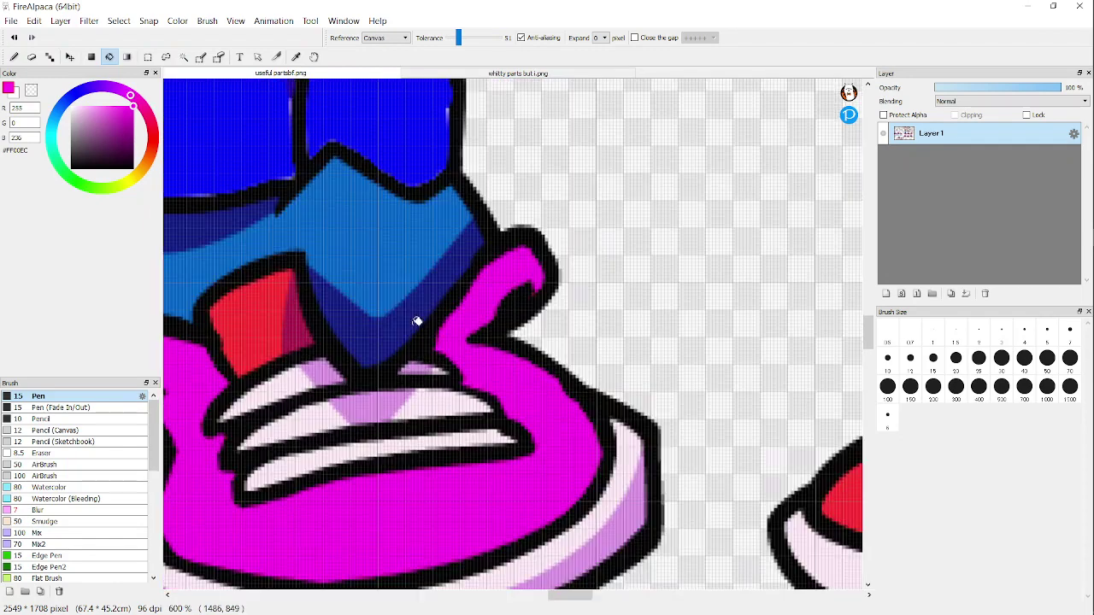
left_click(13, 38)
Step: Try the magenta #FF00EC fill on the front shoe's red highlight with the tolerance lowered to 11
left_click_drag(452, 40, 448, 39)
left_click(522, 392)
scroll(590, 415, "up", 1)
scroll(549, 399, "down", 1)
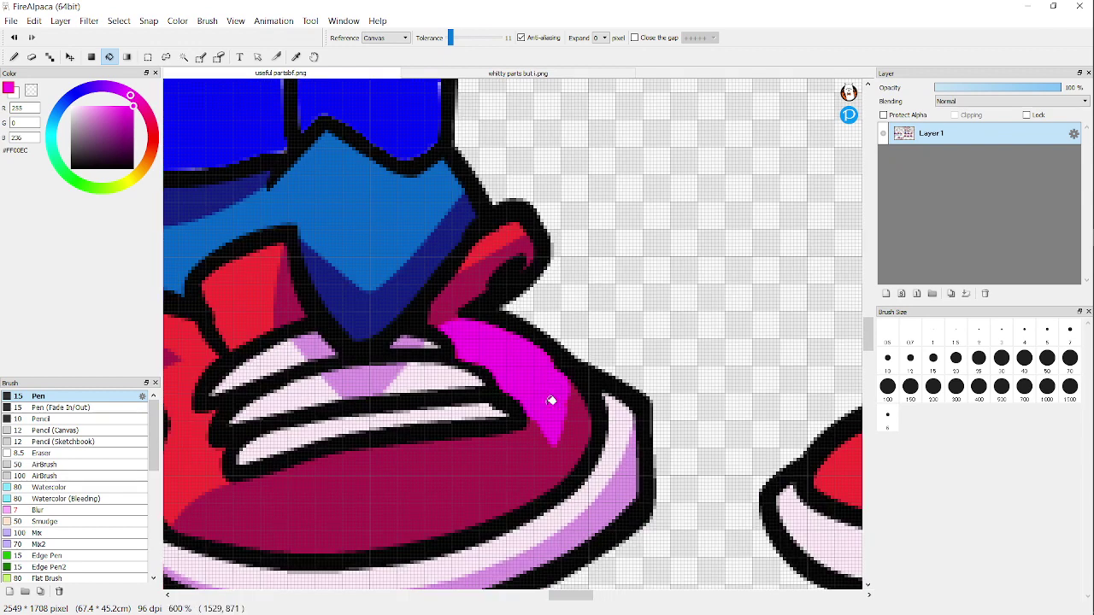
left_click(14, 37)
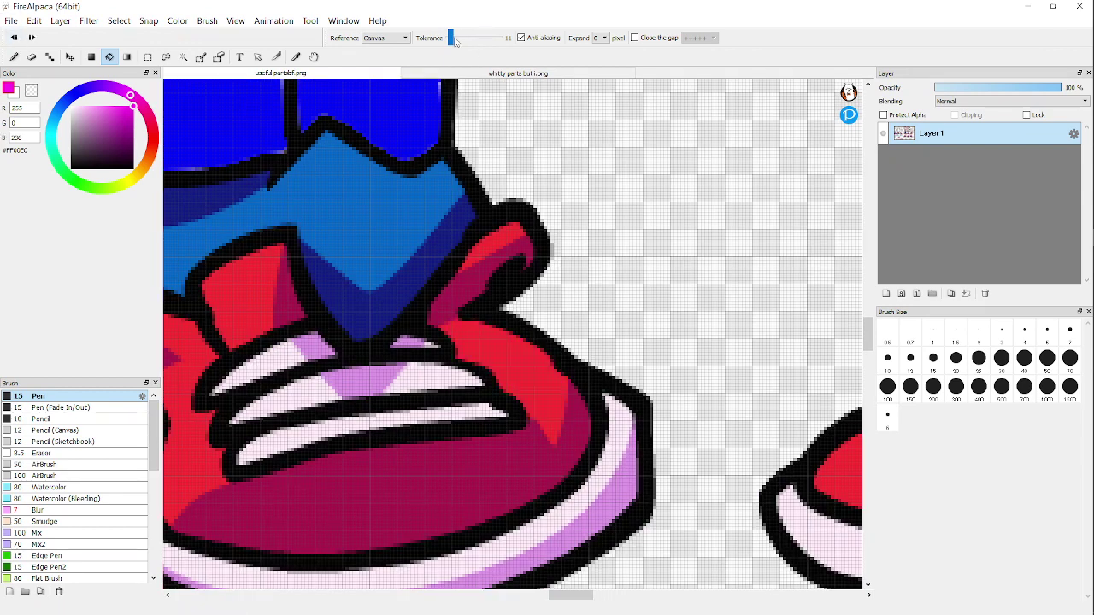
Step: Try filling the front shoe's maroon toe with magenta #FF00EC at tolerance 1
left_click_drag(455, 42, 447, 41)
left_click(544, 456)
scroll(544, 456, "down", 1)
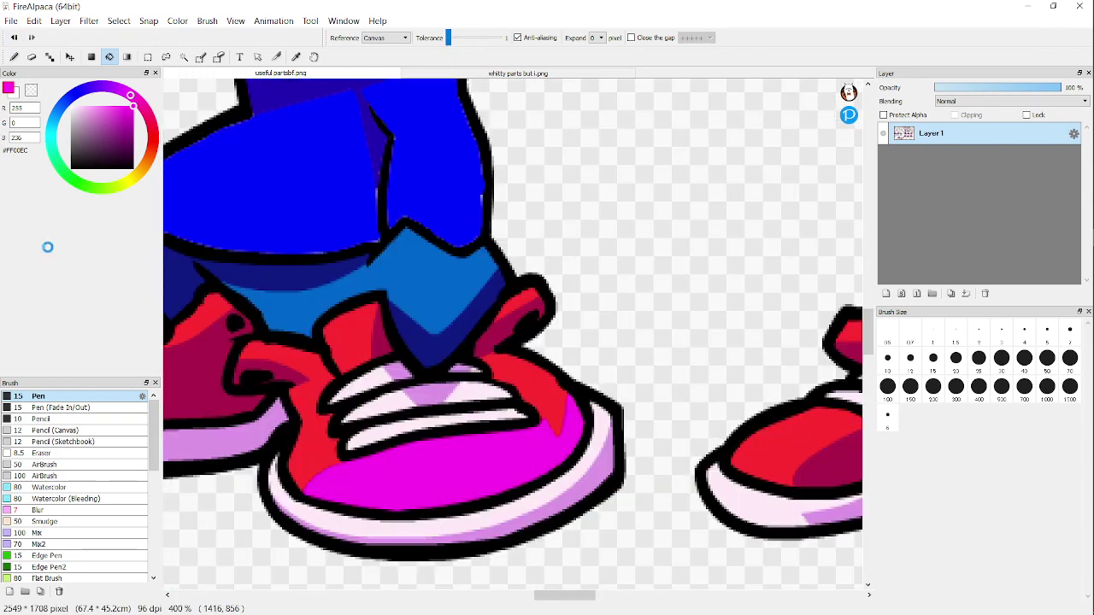
left_click(15, 37)
Step: Try filling the trousers' navy shading below the blue shirt with magenta #FF00EC
left_click(374, 312)
scroll(374, 312, "up", 3)
left_click(14, 38)
scroll(487, 493, "down", 3)
left_click(393, 396)
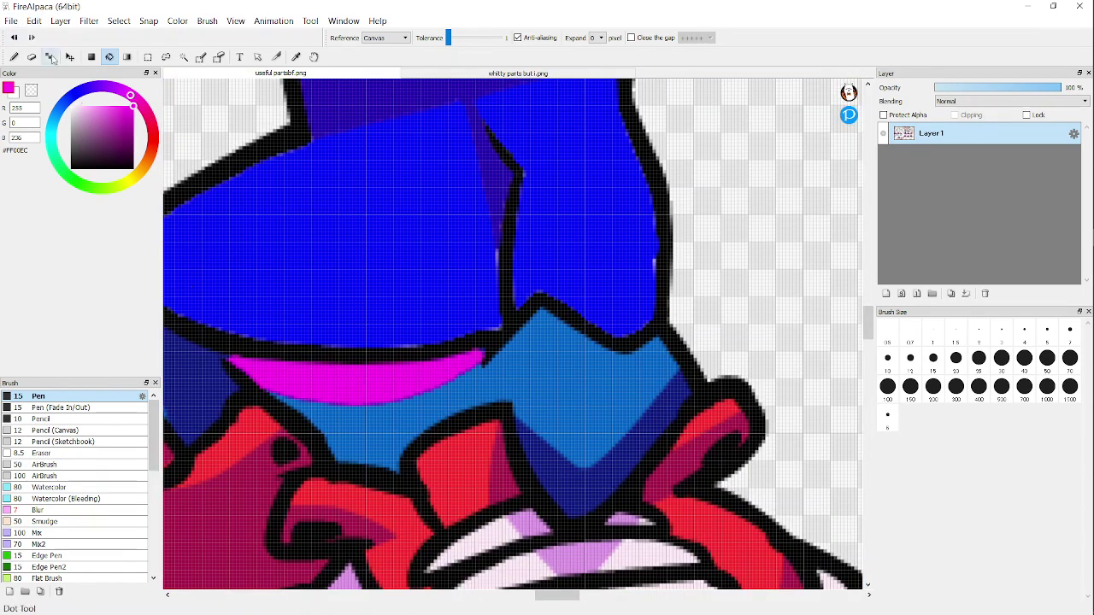
left_click(15, 38)
Step: Try filling the trousers' blue areas and navy shading with magenta #FF00EC at tolerance 1
left_click(563, 342)
scroll(562, 500, "up", 3)
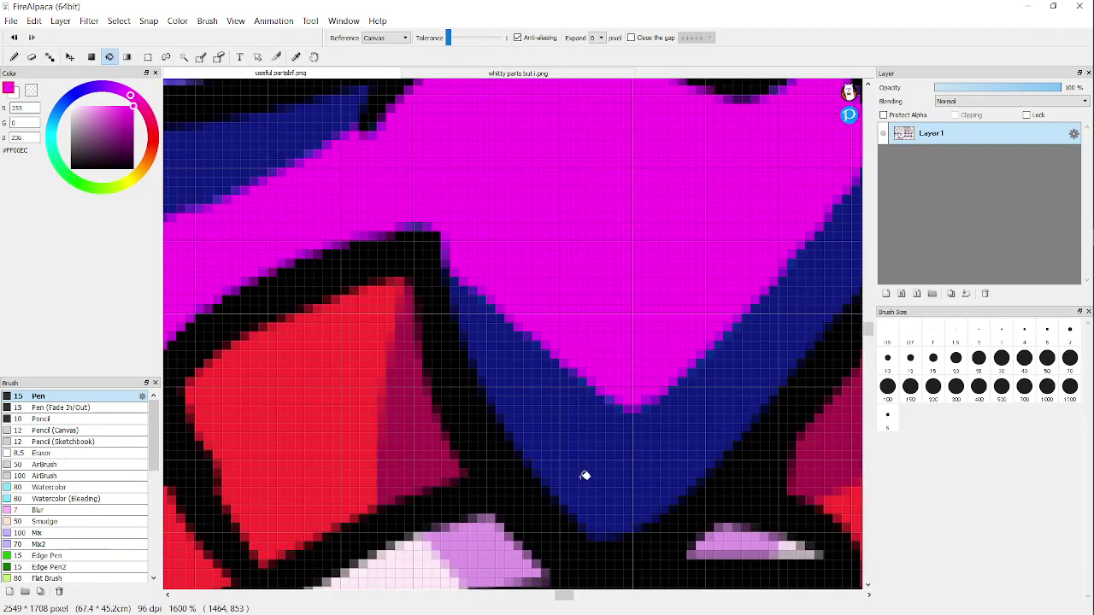
left_click(586, 473)
scroll(587, 470, "down", 3)
left_click(371, 322)
scroll(360, 335, "down", 1)
left_click(269, 348)
left_click(219, 332)
Step: Undo the magenta fills on the trousers' navy shading and rear leg, keeping the front blue area's fill
scroll(350, 342, "up", 1)
scroll(293, 307, "up", 1)
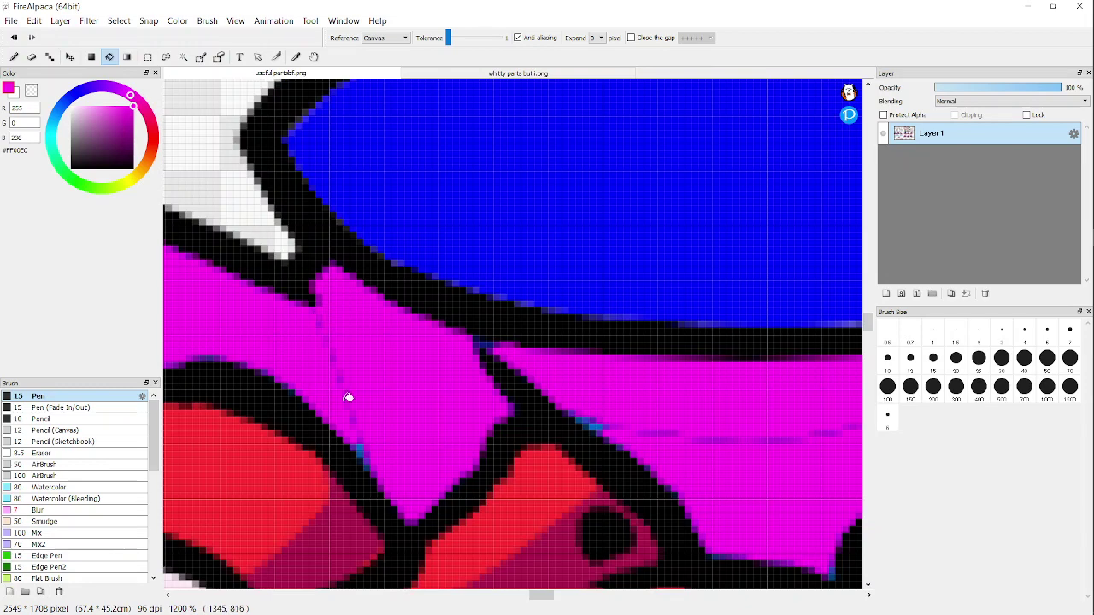
scroll(532, 357, "down", 1)
scroll(383, 374, "up", 1)
scroll(666, 427, "down", 2)
scroll(718, 393, "up", 1)
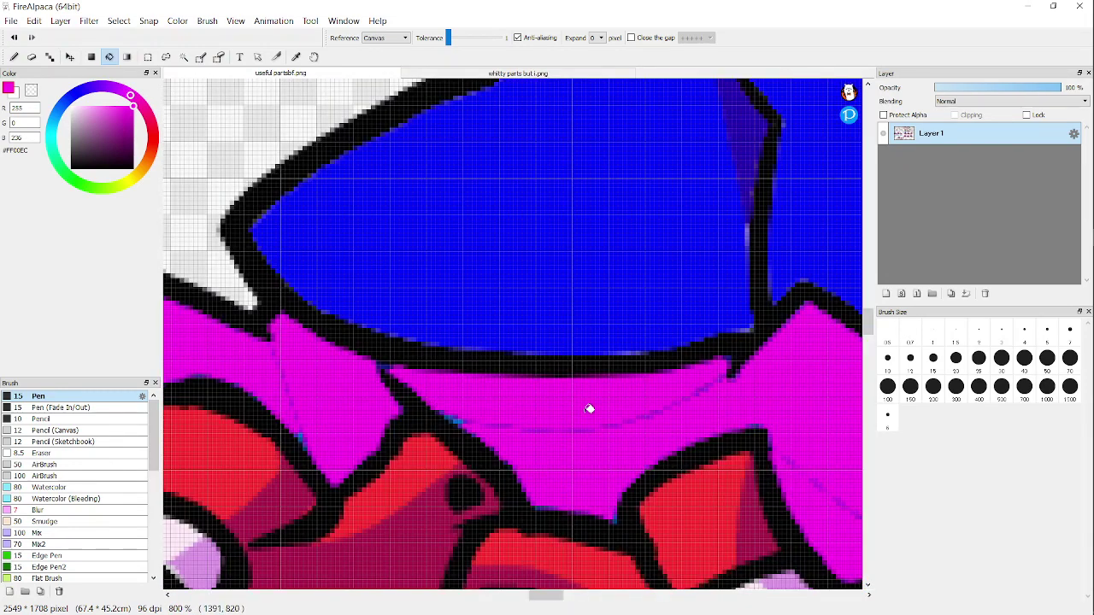
scroll(717, 393, "down", 2)
scroll(590, 393, "up", 1)
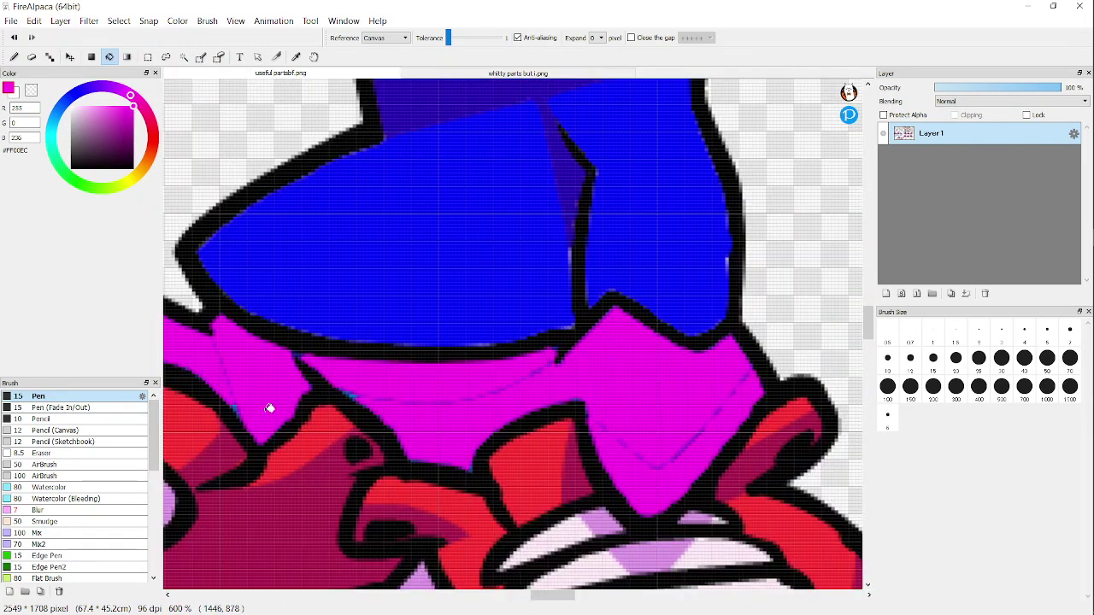
left_click(13, 38)
left_click(13, 38)
left_click(13, 38)
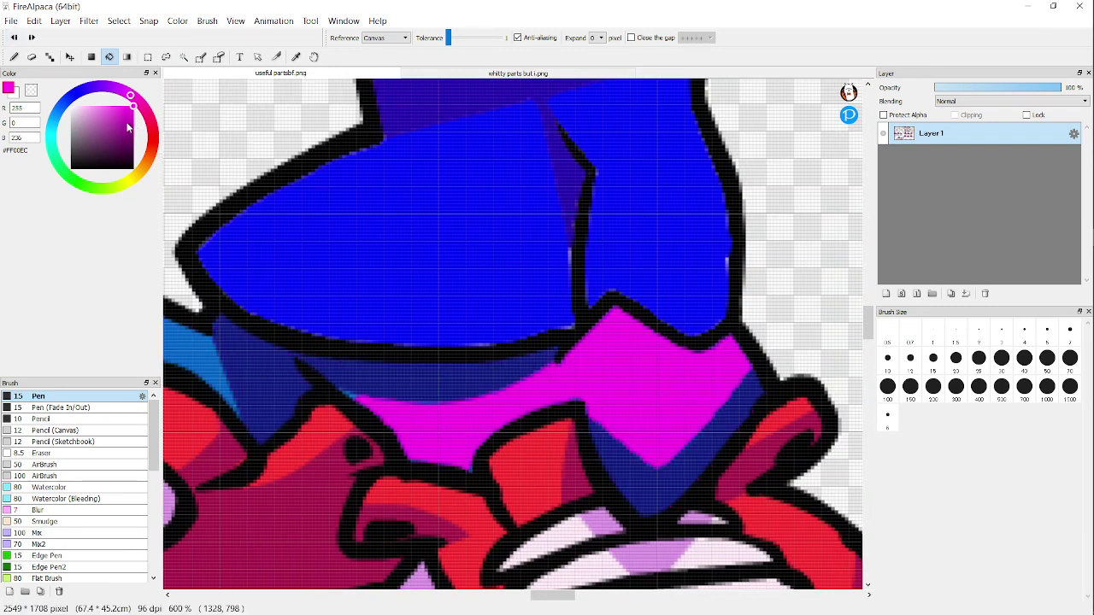
Step: Try filling the trousers' navy shading with dark purple #5B0054
scroll(356, 379, "down", 2)
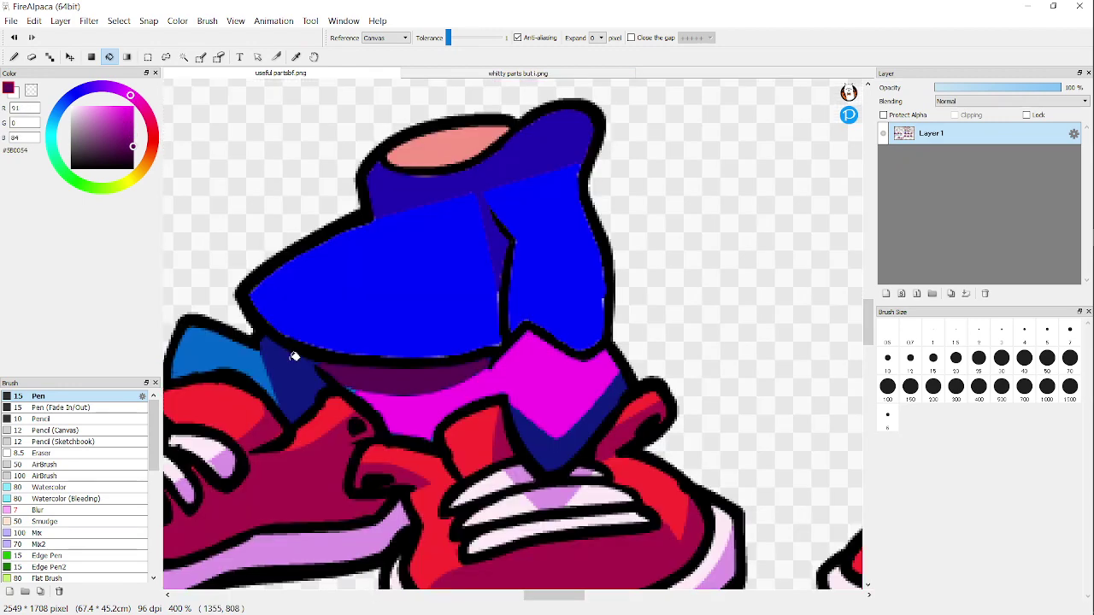
scroll(302, 374, "up", 2)
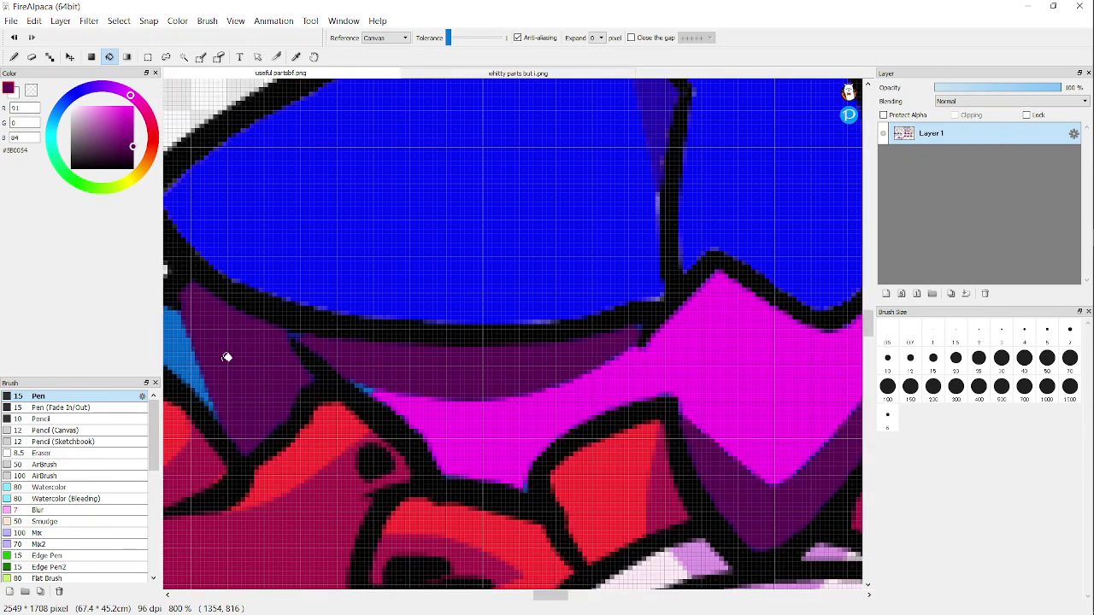
scroll(299, 363, "down", 2)
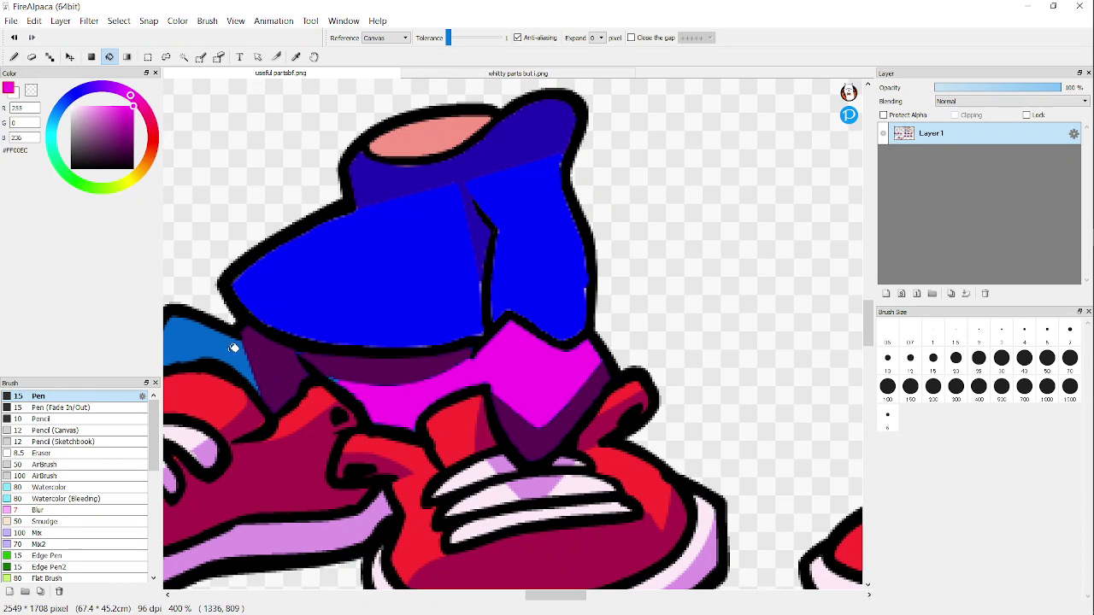
Step: Try filling the rear leg's blue area with magenta and its stray edge pixels with dark purple #5B0054
scroll(337, 368, "down", 3)
scroll(324, 336, "up", 4)
scroll(324, 337, "down", 1)
left_click(289, 379, "alt")
scroll(289, 379, "up", 6)
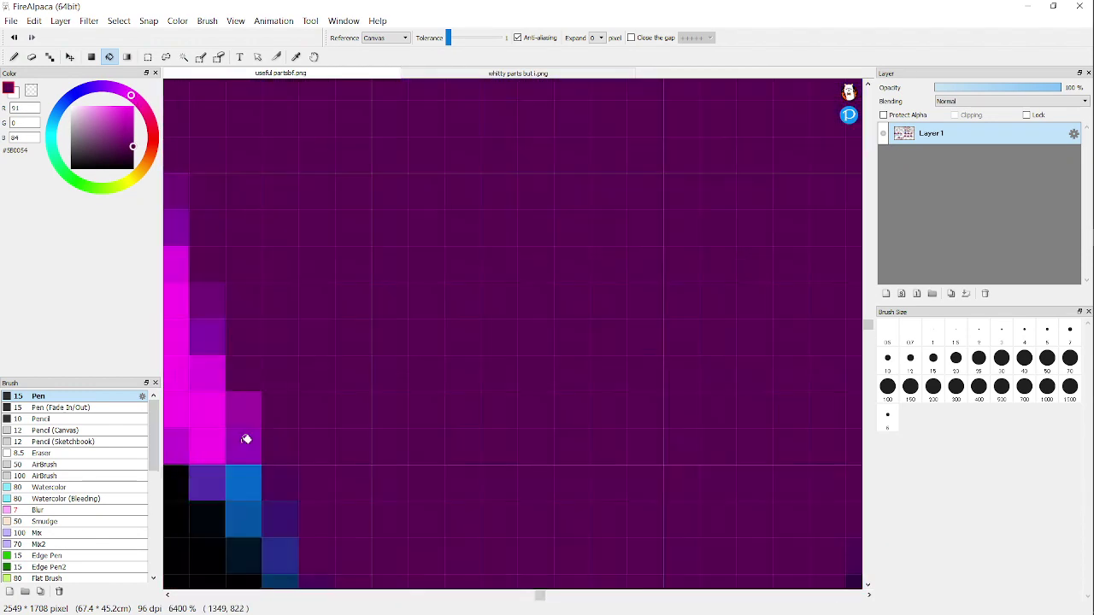
left_click(252, 503)
left_click(255, 483)
scroll(269, 446, "down", 6)
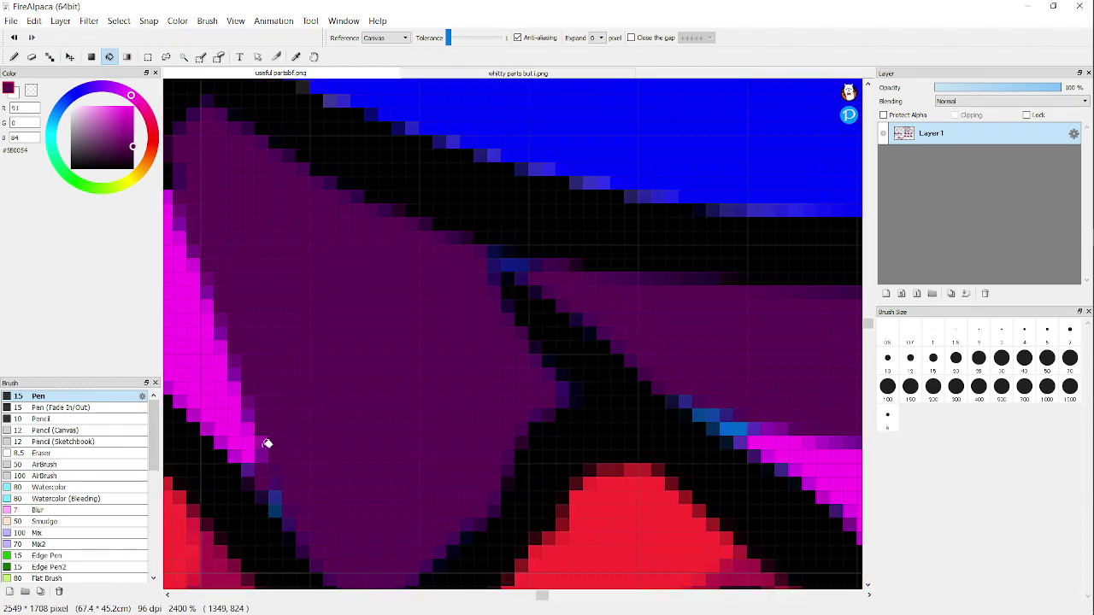
Step: Undo all the trouser fills, and redo the indigo shading fill on the first torso's shirt
left_click(17, 41)
left_click(15, 39)
scroll(452, 446, "down", 4)
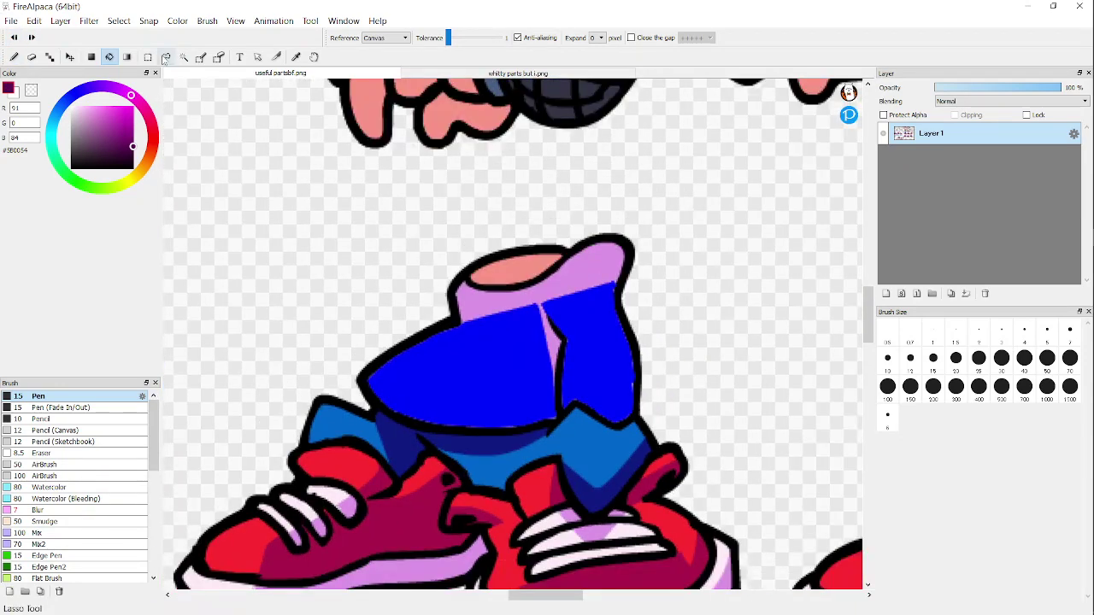
left_click(34, 41)
Step: Fill the pale pink parts of both shoe soles below the first torso with cyan #00D5FF at tolerance 1
scroll(402, 225, "down", 6)
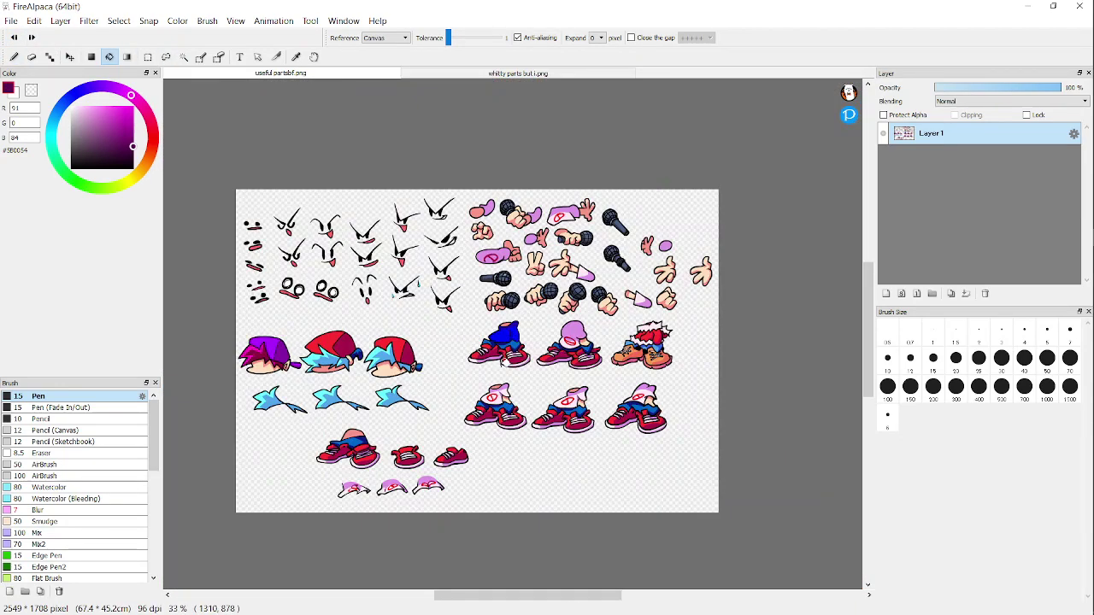
scroll(515, 369, "up", 6)
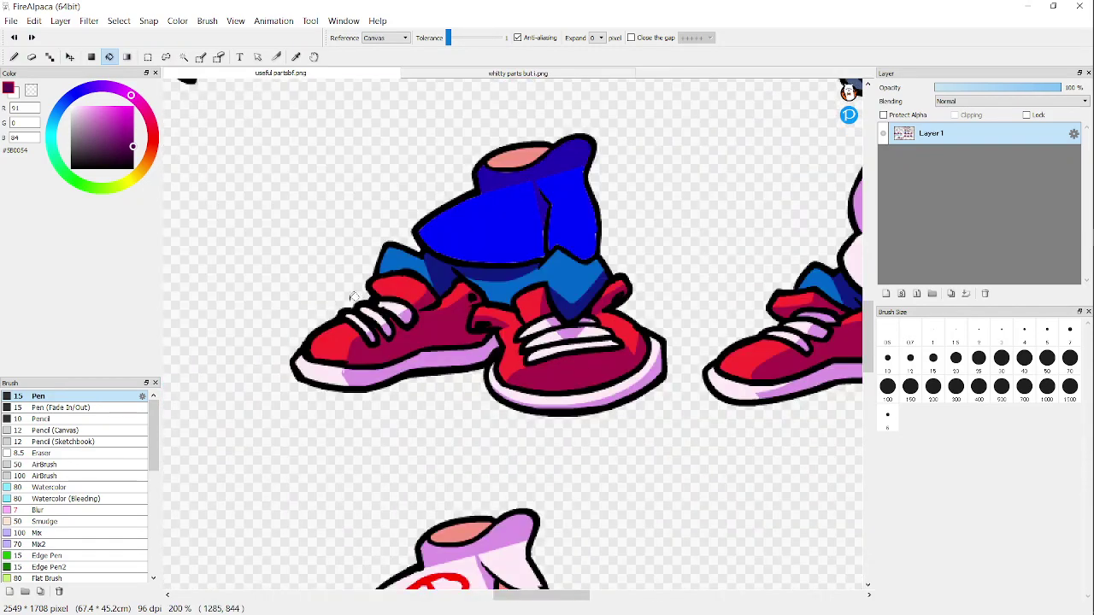
scroll(351, 295, "down", 2)
scroll(299, 418, "up", 4)
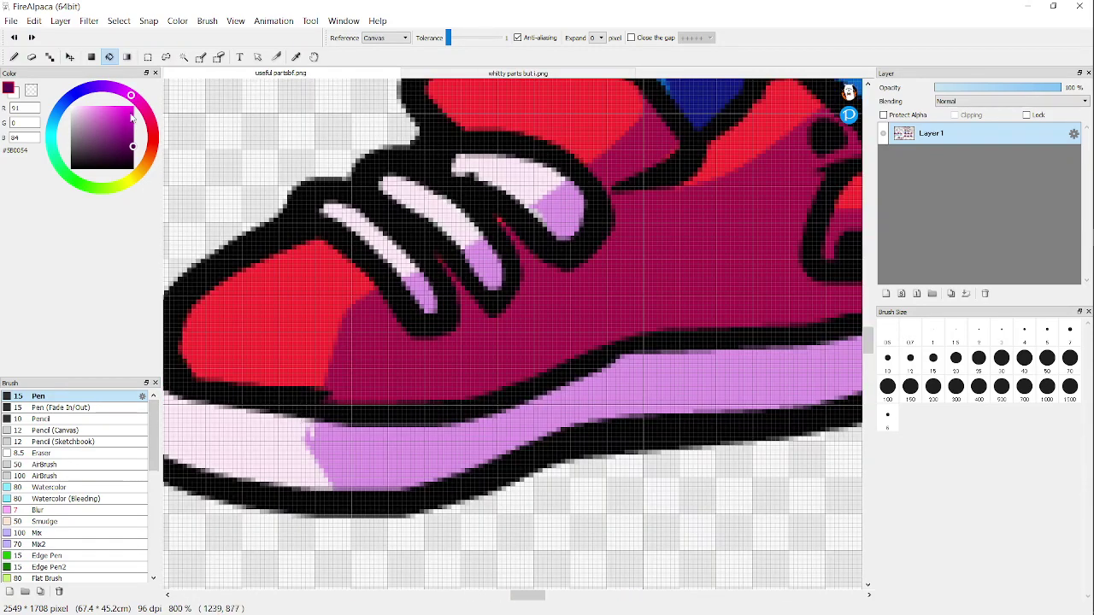
left_click_drag(133, 118, 133, 106)
left_click(51, 131)
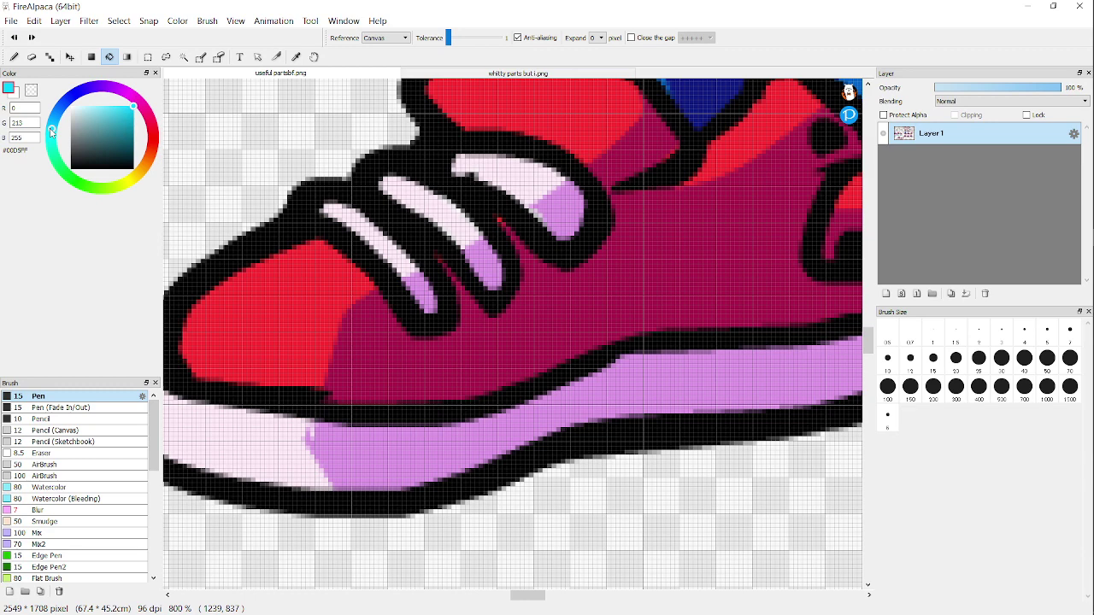
left_click(239, 438)
scroll(291, 402, "down", 4)
scroll(518, 446, "up", 3)
left_click(498, 433)
left_click(14, 38)
left_click(346, 414)
scroll(346, 413, "down", 3)
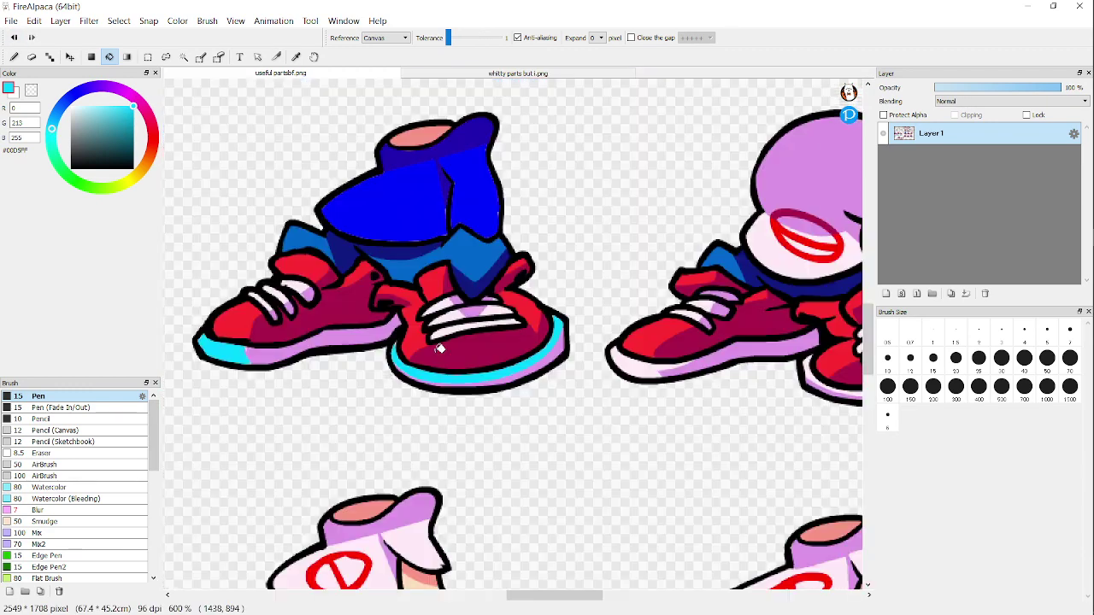
Step: Fill the lilac shading on both shoe soles with darker blue #0076CF
scroll(439, 349, "up", 3)
left_click_drag(50, 130, 56, 114)
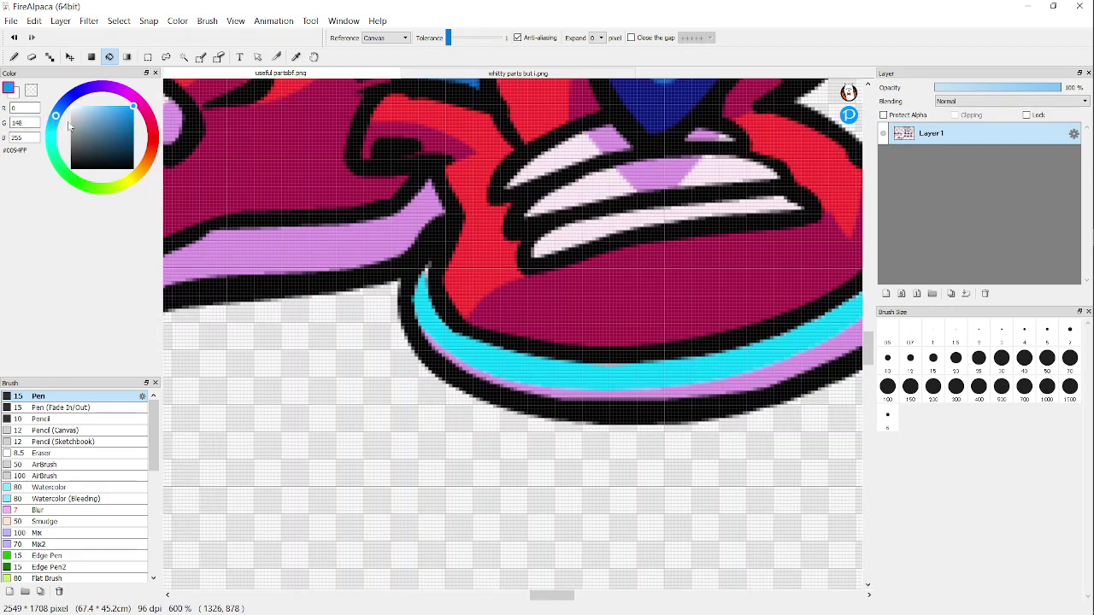
left_click(299, 242)
scroll(457, 378, "down", 2)
scroll(521, 382, "up", 6)
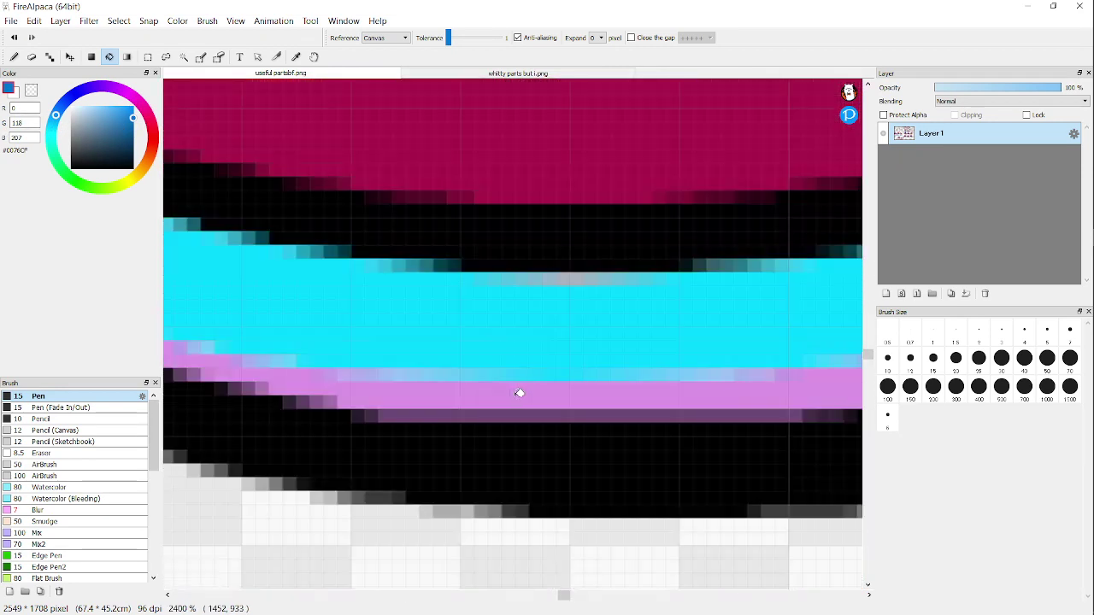
left_click(518, 393)
Step: Touch up the leftover pinkish pixels at the cyan-blue boundary of the left shoe's sole with cyan #00D5FF, using the 1.5 px Pen
scroll(516, 399, "down", 6)
scroll(413, 320, "up", 3)
key("b")
scroll(413, 320, "down", 3)
scroll(251, 325, "up", 4)
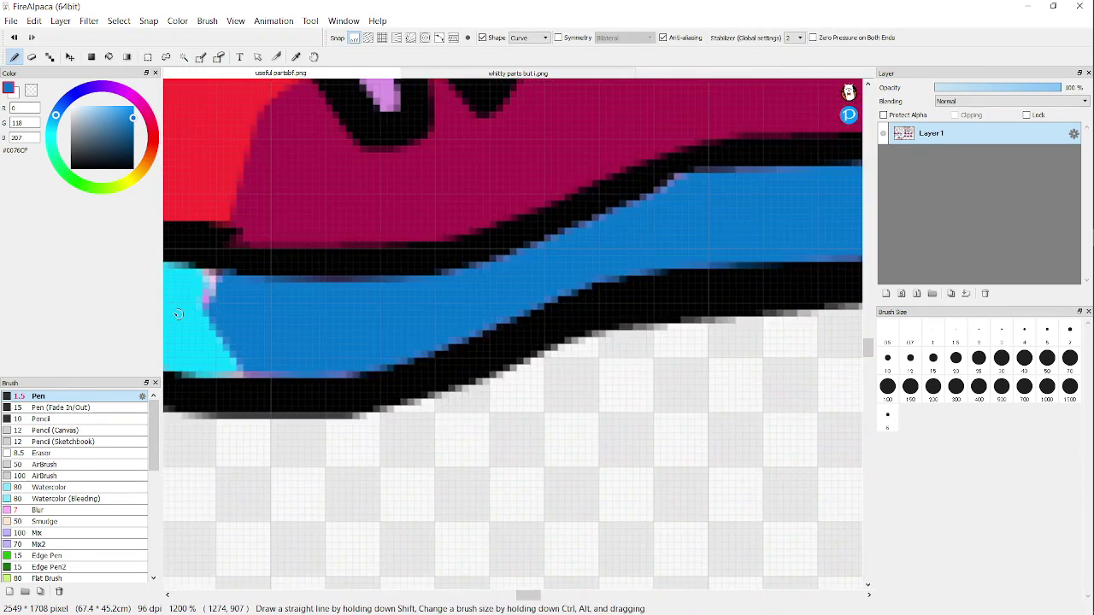
left_click(189, 309, "alt")
scroll(190, 309, "up", 3)
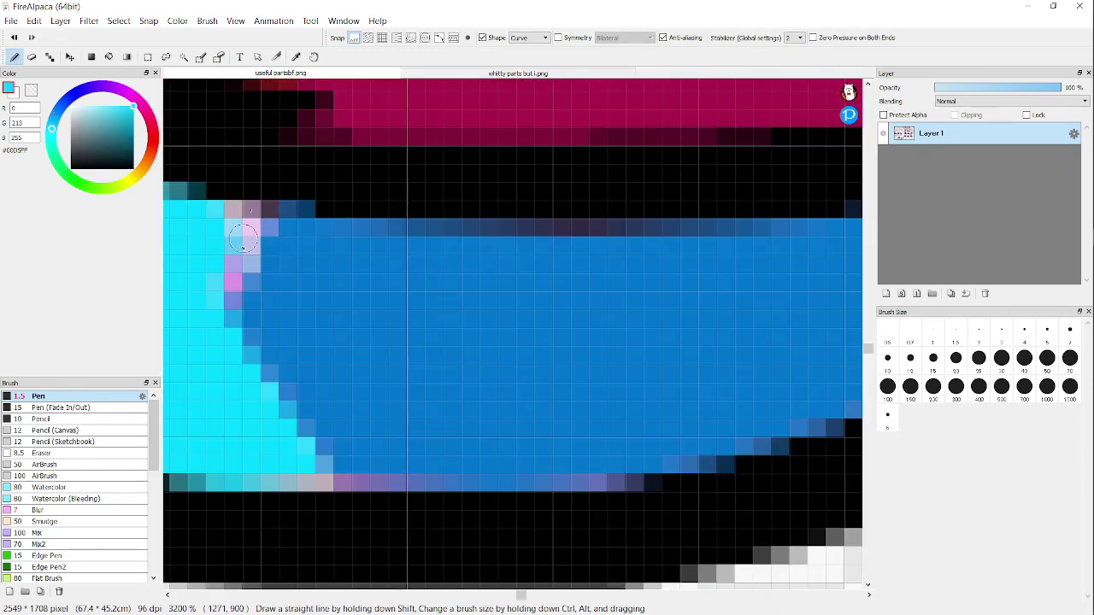
double_click(322, 484)
scroll(320, 470, "down", 3)
scroll(311, 458, "up", 5)
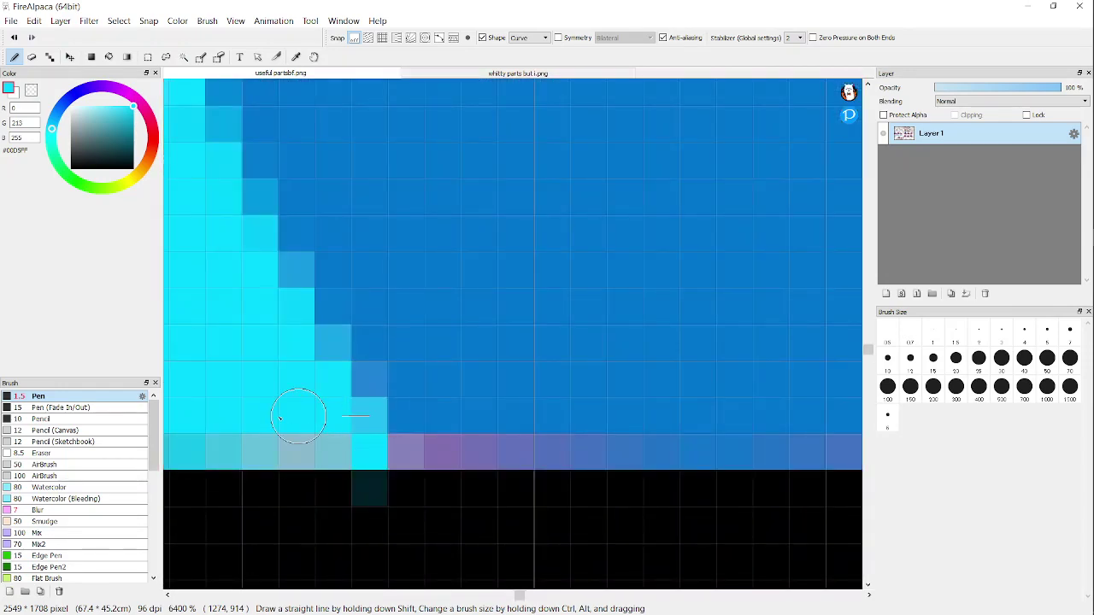
scroll(240, 418, "down", 8)
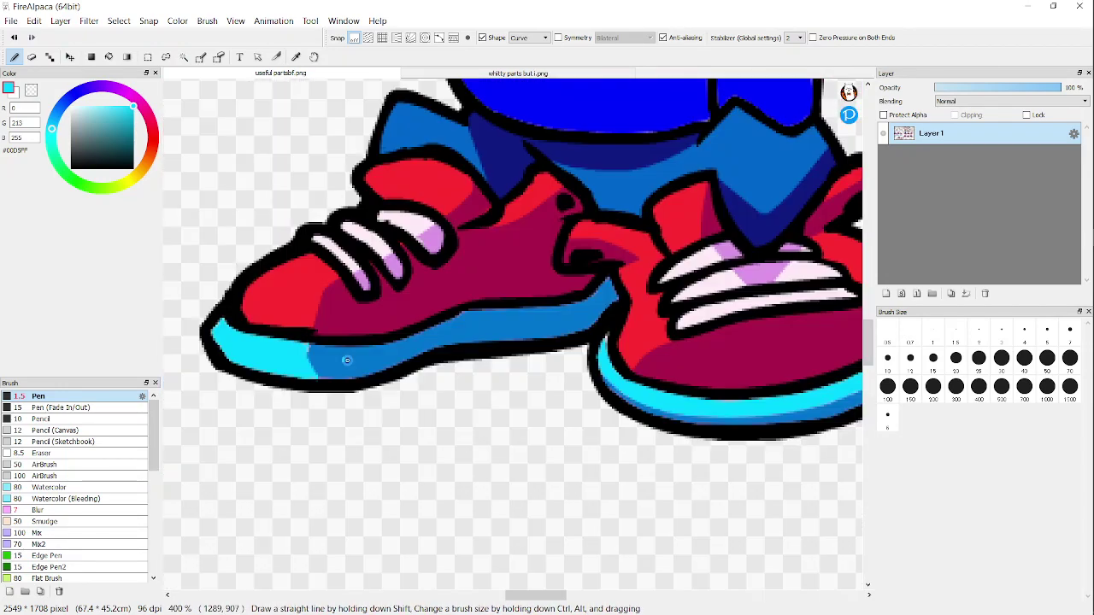
Step: Enclose every head, hair piece, torso and shoe except the recoloured head and torso in a polygon selection, and move them off the canvas
scroll(359, 372, "down", 1)
scroll(398, 359, "up", 1)
scroll(401, 413, "down", 7)
scroll(359, 328, "up", 2)
scroll(359, 327, "up", 1)
scroll(359, 327, "down", 2)
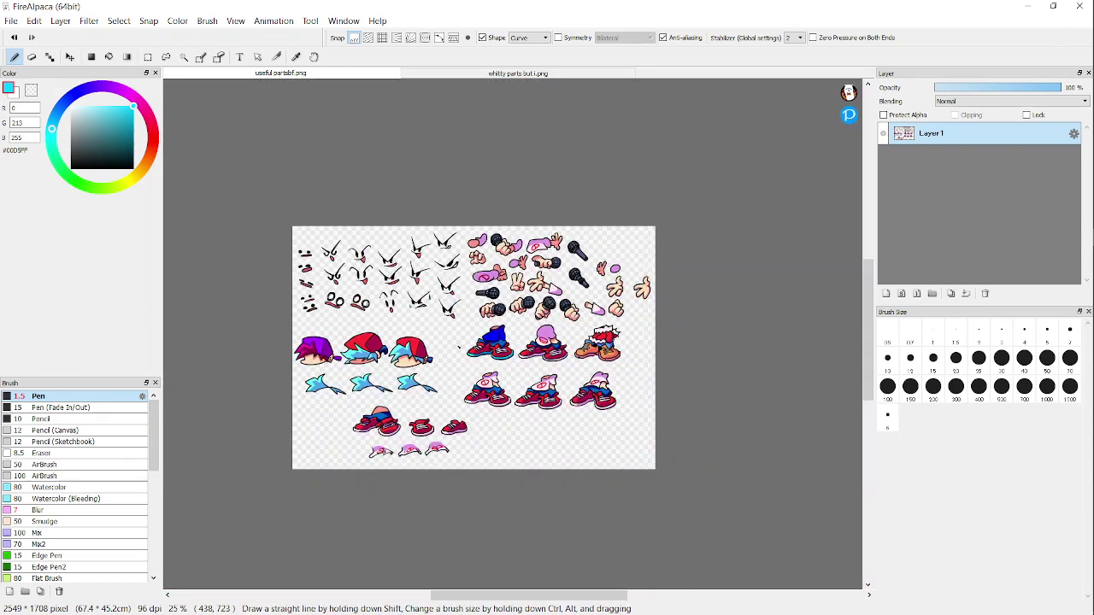
scroll(359, 327, "up", 2)
left_click(148, 56)
scroll(333, 333, "down", 1)
scroll(329, 256, "up", 2)
left_click(325, 224)
scroll(328, 319, "up", 3)
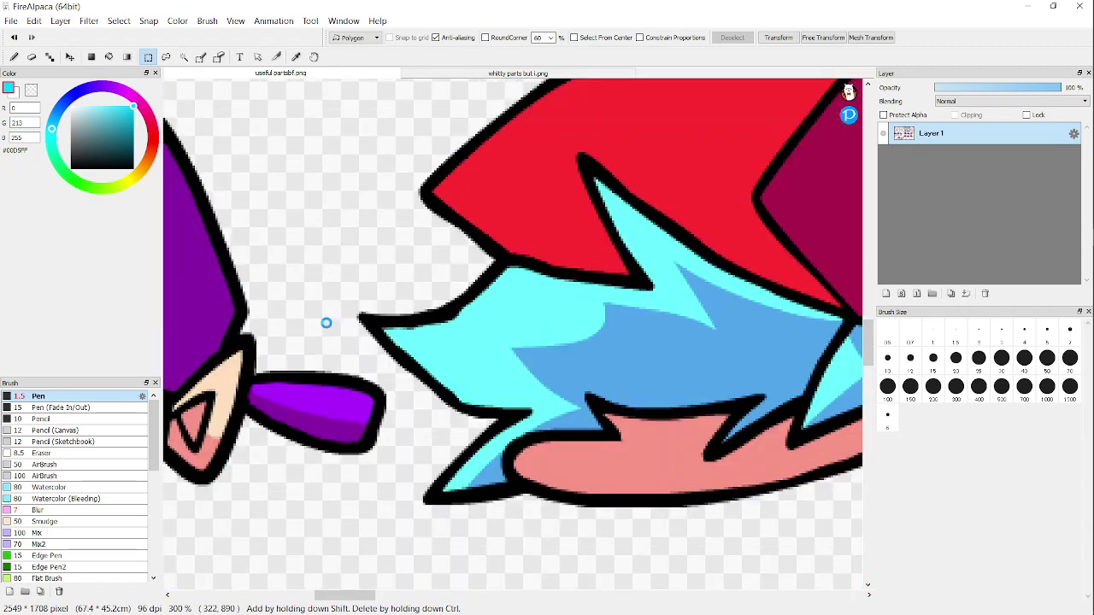
left_click(328, 316)
left_click(351, 336)
scroll(474, 389, "down", 2)
left_click(430, 522)
scroll(380, 342, "down", 3)
scroll(359, 325, "up", 3)
left_click(446, 270)
left_click(237, 323)
scroll(239, 316, "down", 5)
left_click(237, 436)
left_click(708, 359)
scroll(697, 252, "up", 3)
left_click(634, 230)
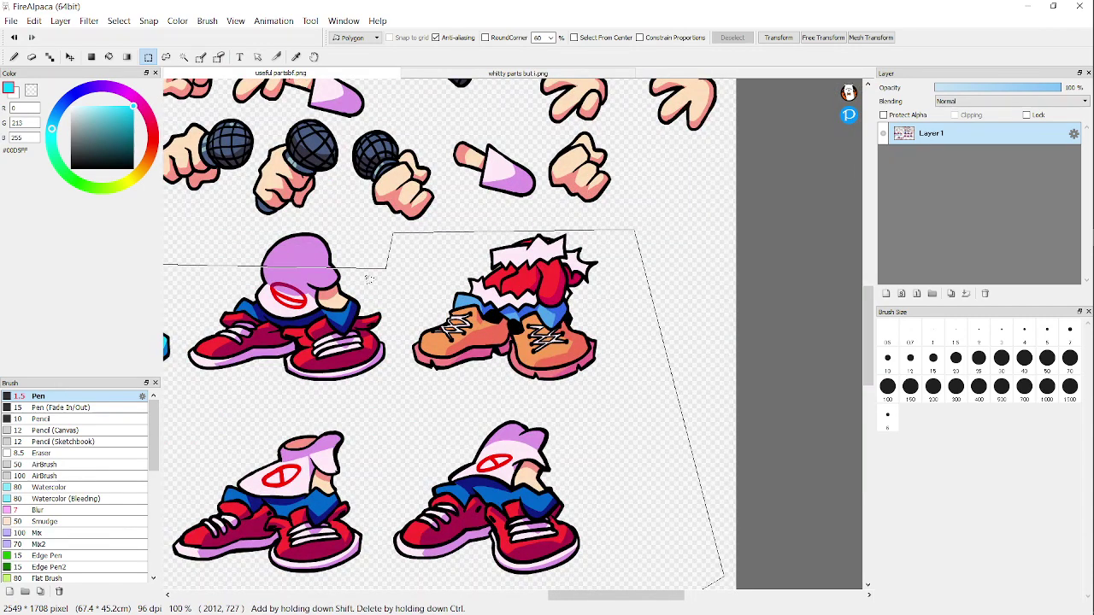
scroll(261, 250, "down", 2)
scroll(261, 251, "up", 2)
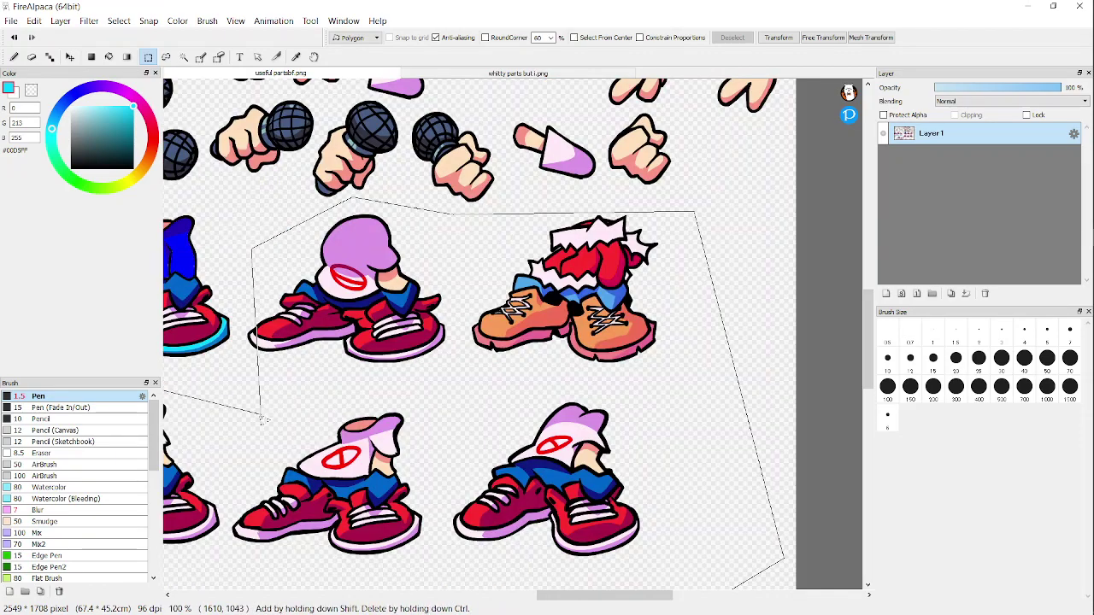
scroll(279, 414, "down", 3)
scroll(278, 413, "up", 2)
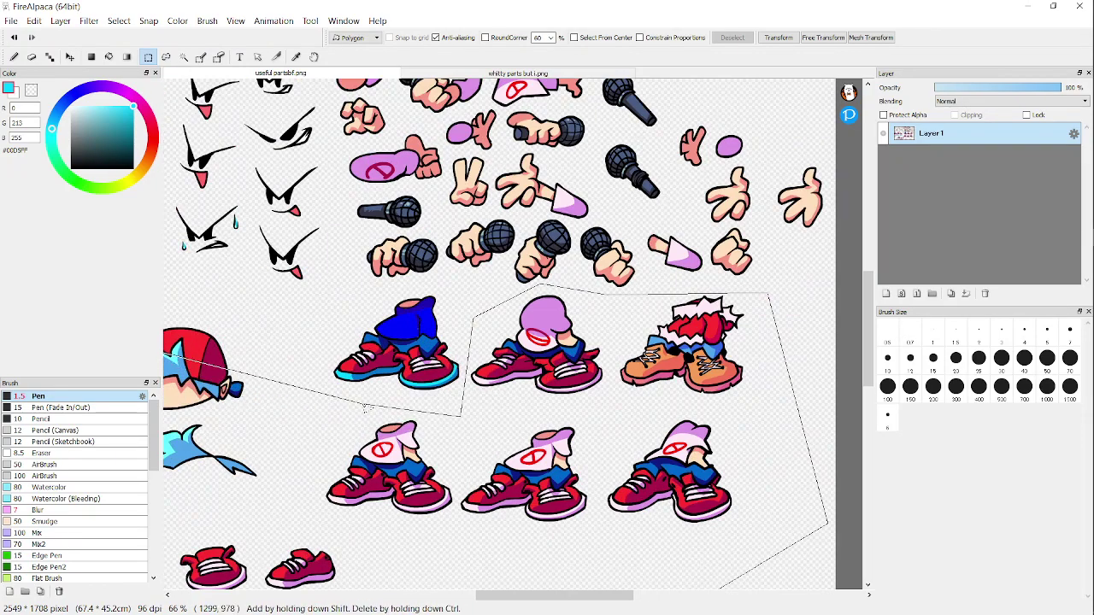
scroll(267, 291, "up", 1)
scroll(290, 294, "down", 1)
scroll(329, 333, "down", 1)
scroll(329, 333, "up", 1)
double_click(273, 305)
scroll(323, 331, "down", 1)
scroll(359, 325, "down", 2)
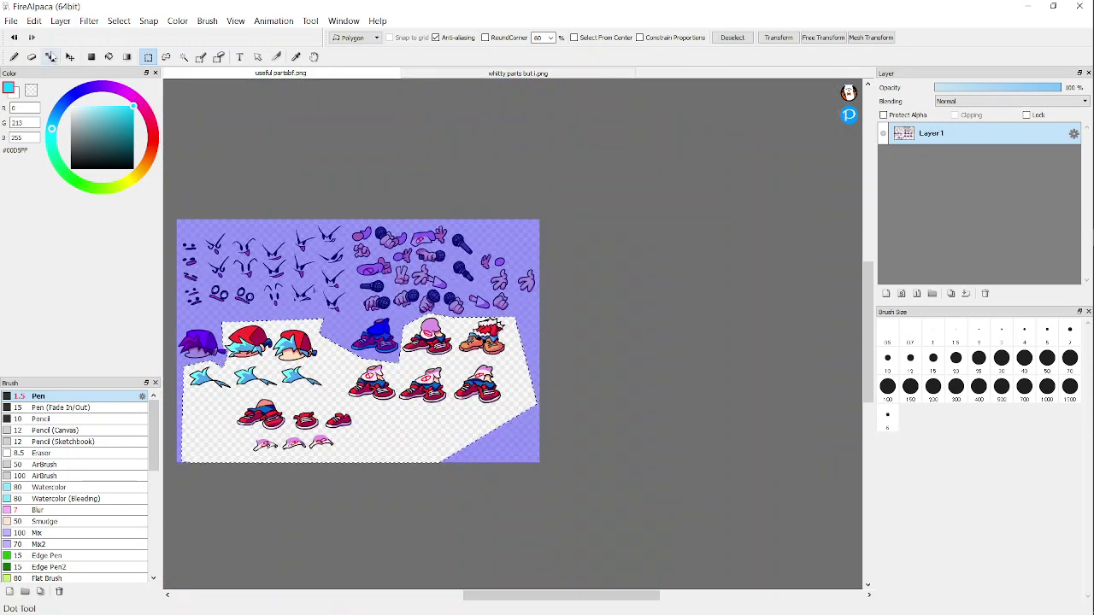
left_click(70, 57)
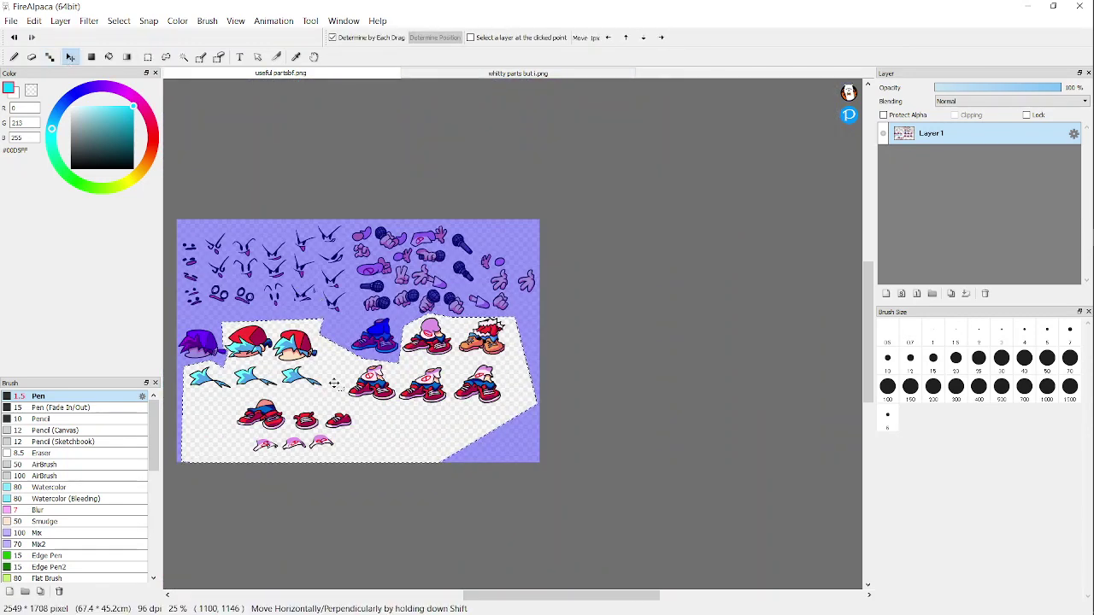
left_click_drag(333, 383, 690, 431)
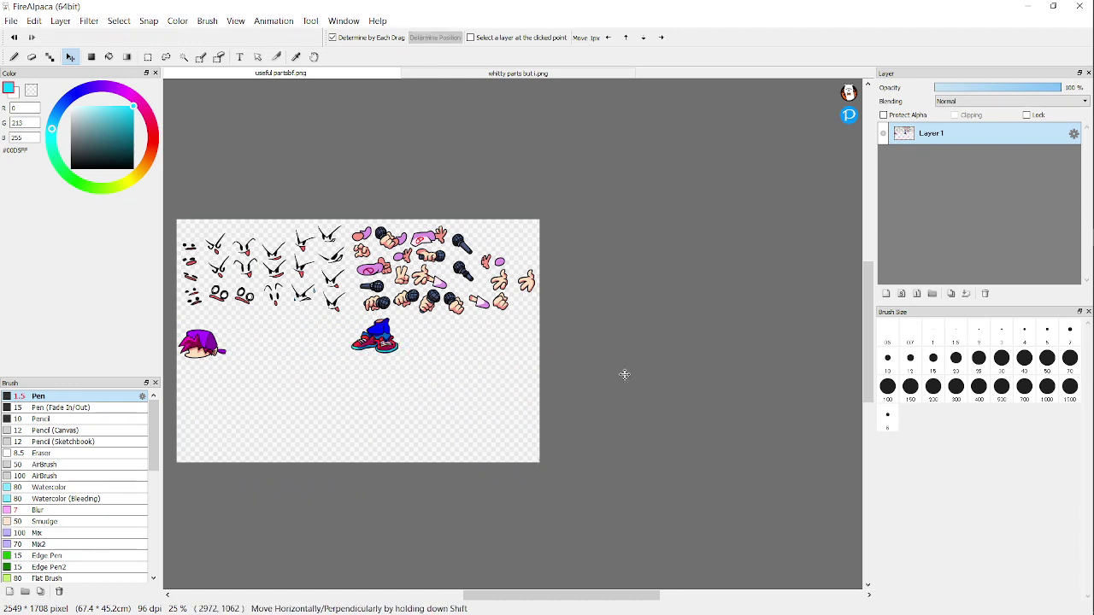
Step: Enclose the recoloured torso in a polygon selection and copy it onto its own layer
scroll(711, 375, "down", 2)
scroll(551, 372, "up", 4)
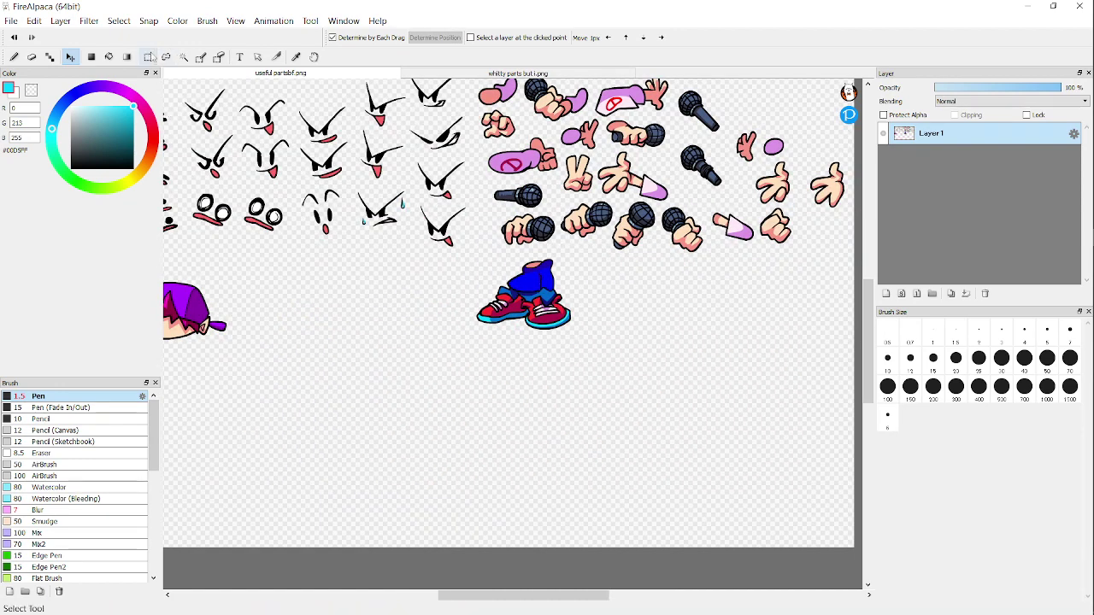
left_click(148, 57)
scroll(489, 257, "up", 2)
left_click(520, 281)
left_click(385, 386)
left_click(653, 446)
left_click(683, 345)
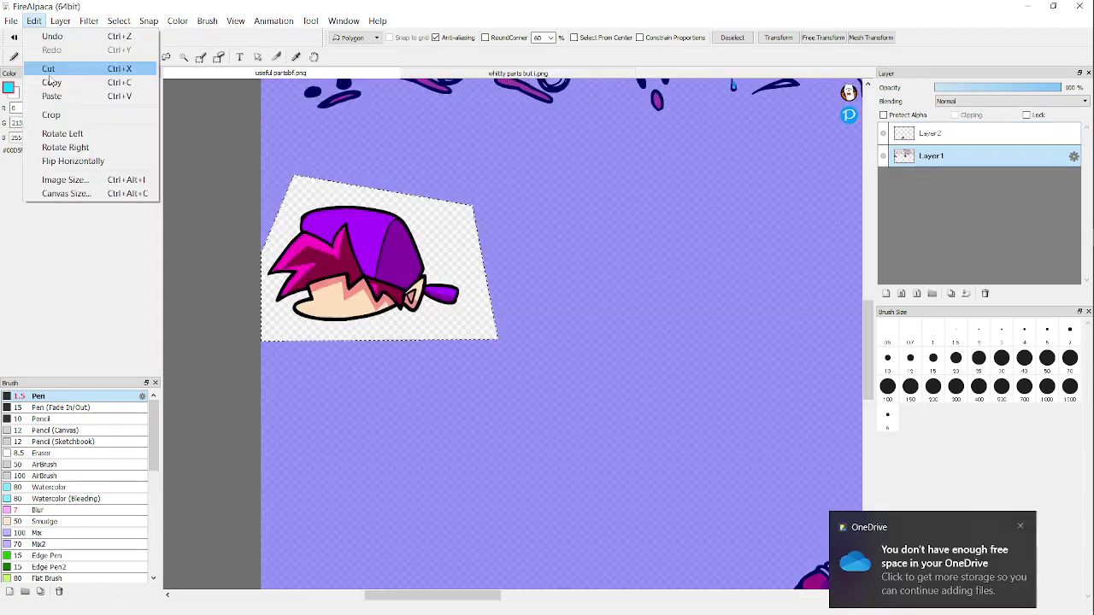
Step: Copy the selected purple-capped head and paste it onto a new layer
left_click(41, 81)
left_click(34, 21)
left_click(39, 95)
key("ctrl+d")
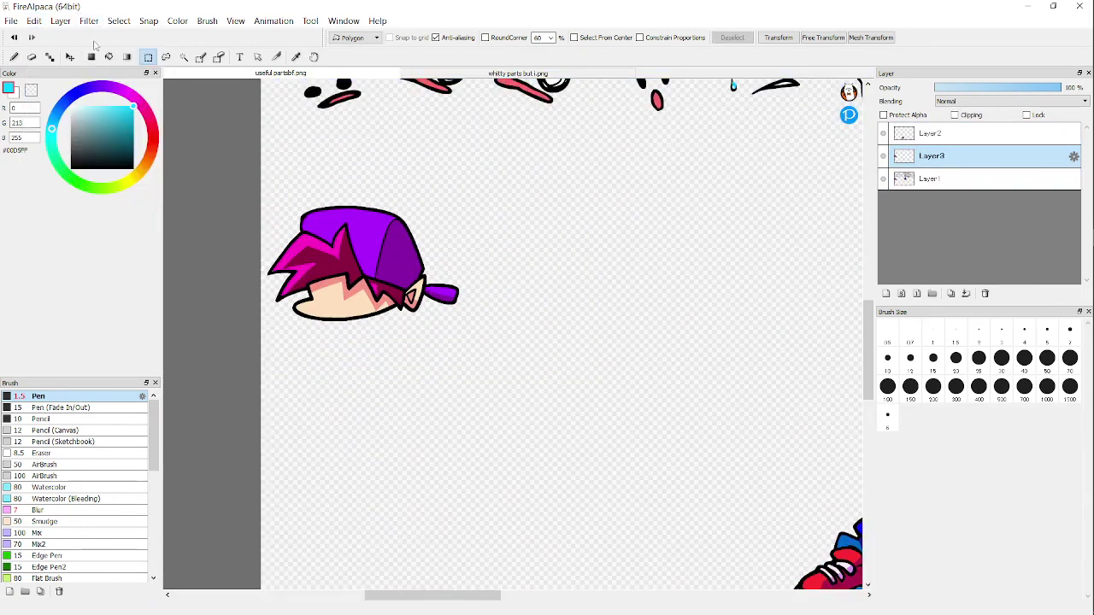
Step: Move the copied head onto the torso copy's neck, and place Layer3 above Layer2
left_click(50, 56)
left_click(70, 57)
scroll(249, 213, "down", 4)
left_click_drag(247, 217, 376, 252)
scroll(375, 252, "up", 2)
scroll(389, 261, "up", 5)
left_click_drag(452, 247, 494, 350)
left_click_drag(936, 164, 949, 128)
scroll(412, 190, "up", 1)
left_click_drag(411, 190, 414, 204)
scroll(457, 325, "down", 4)
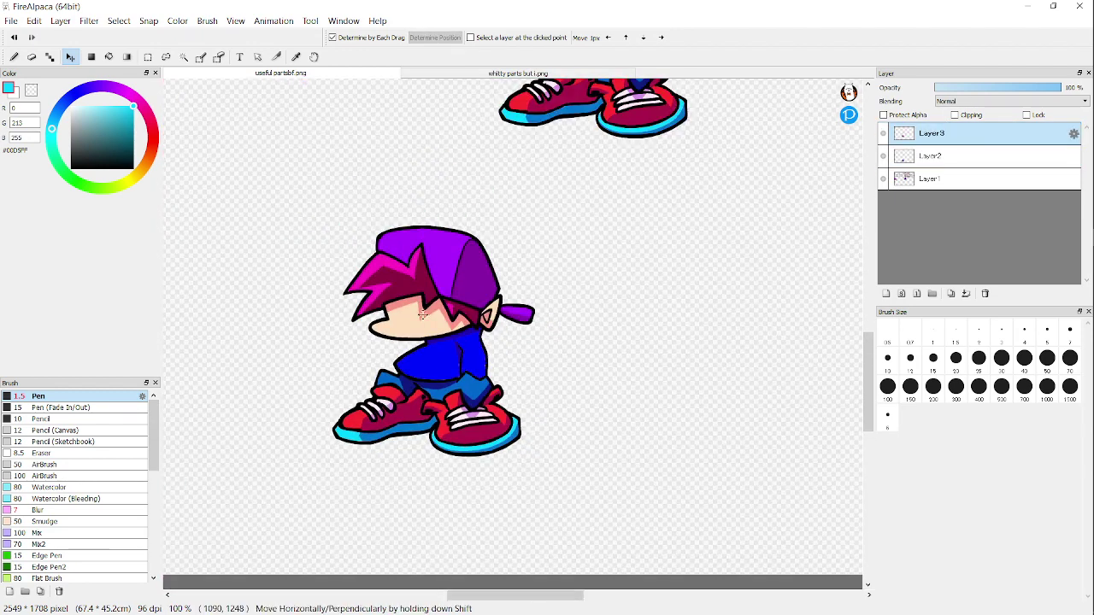
Step: Examine the assembled character and the arm, hand and microphone parts on the sheet for pieces that suit it
scroll(426, 309, "down", 1)
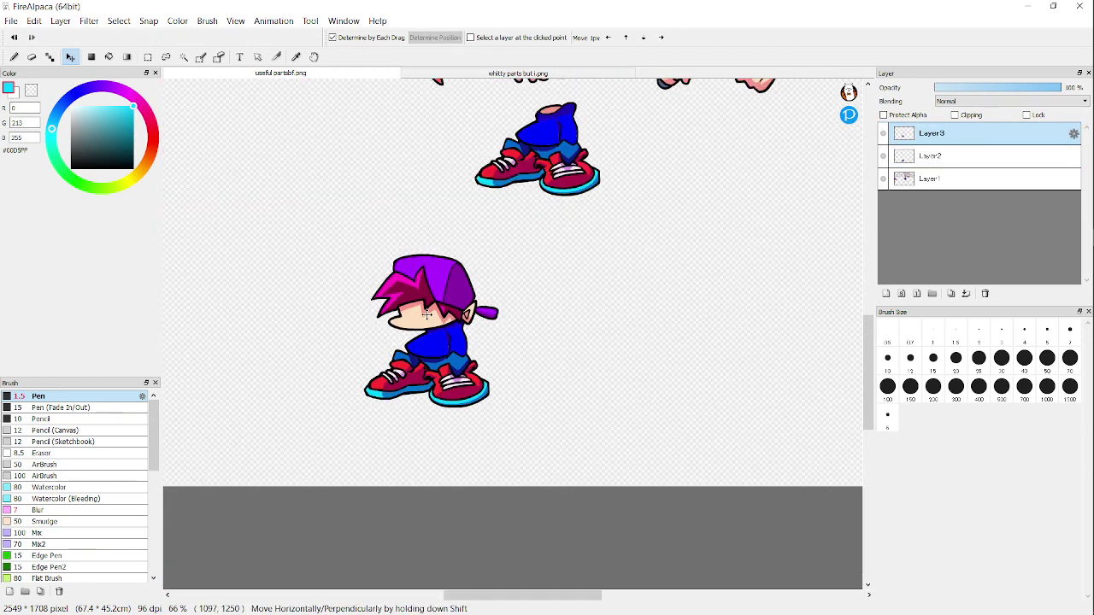
scroll(426, 313, "up", 1)
scroll(444, 307, "down", 4)
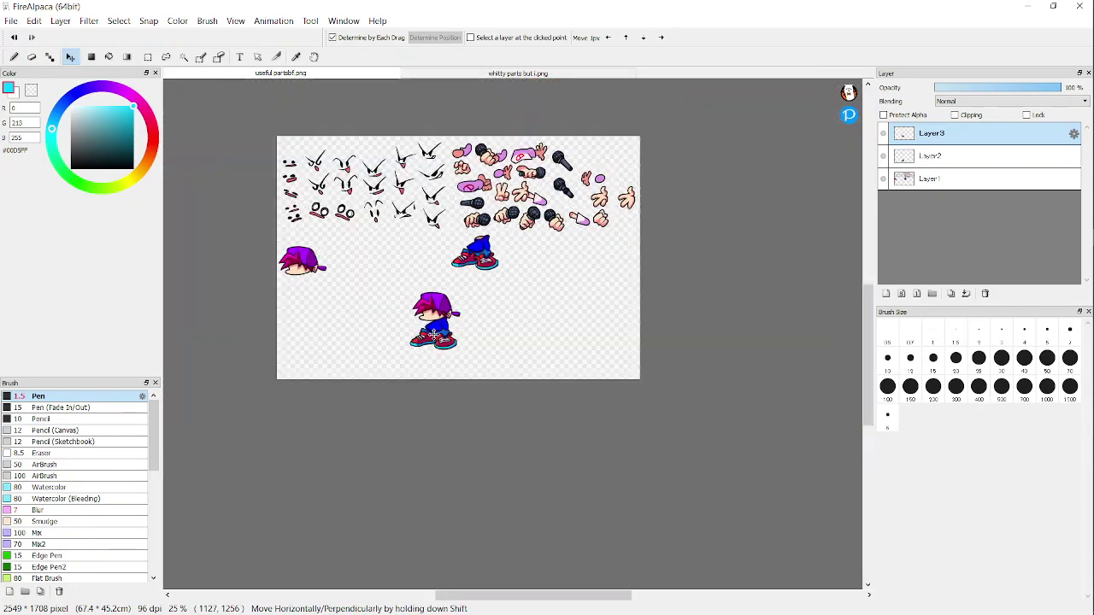
scroll(493, 147, "up", 4)
scroll(493, 147, "down", 4)
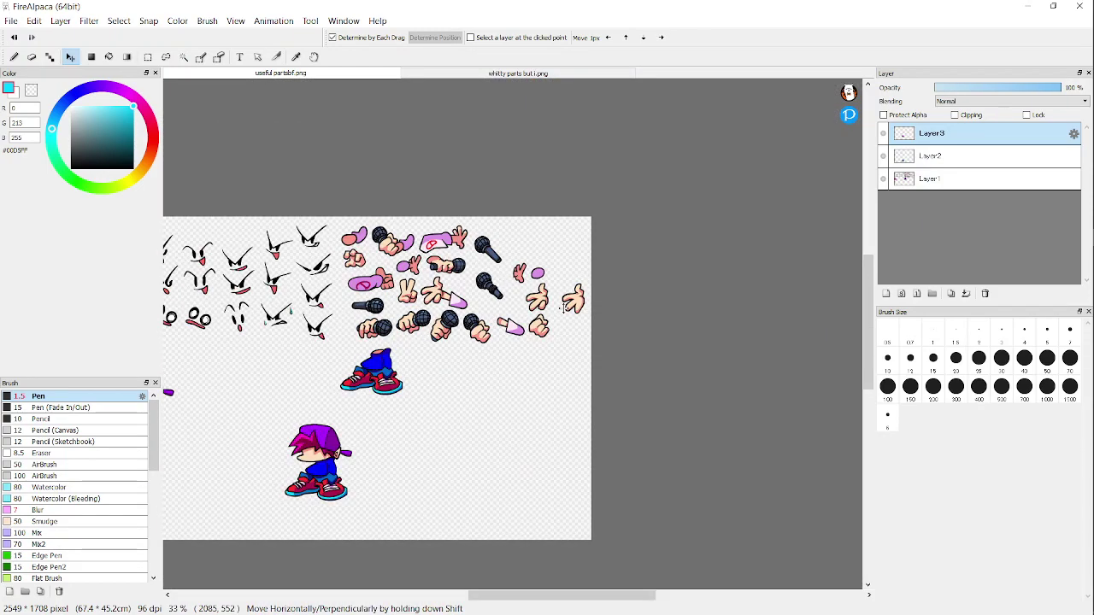
scroll(223, 92, "up", 5)
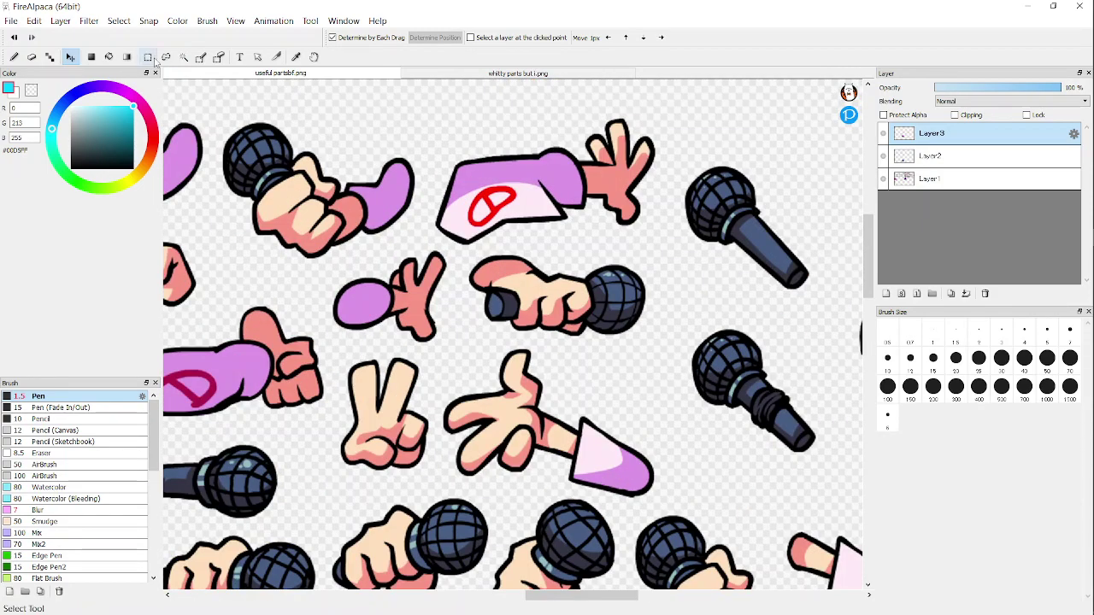
left_click(150, 58)
scroll(415, 232, "down", 3)
scroll(288, 192, "up", 3)
left_click(287, 246)
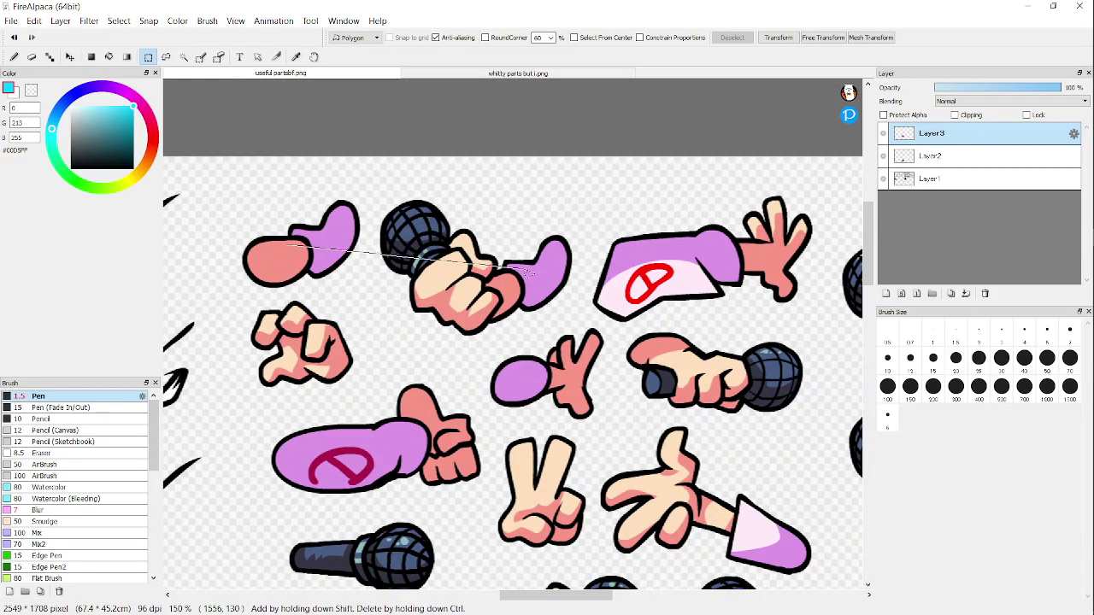
scroll(476, 205, "down", 3)
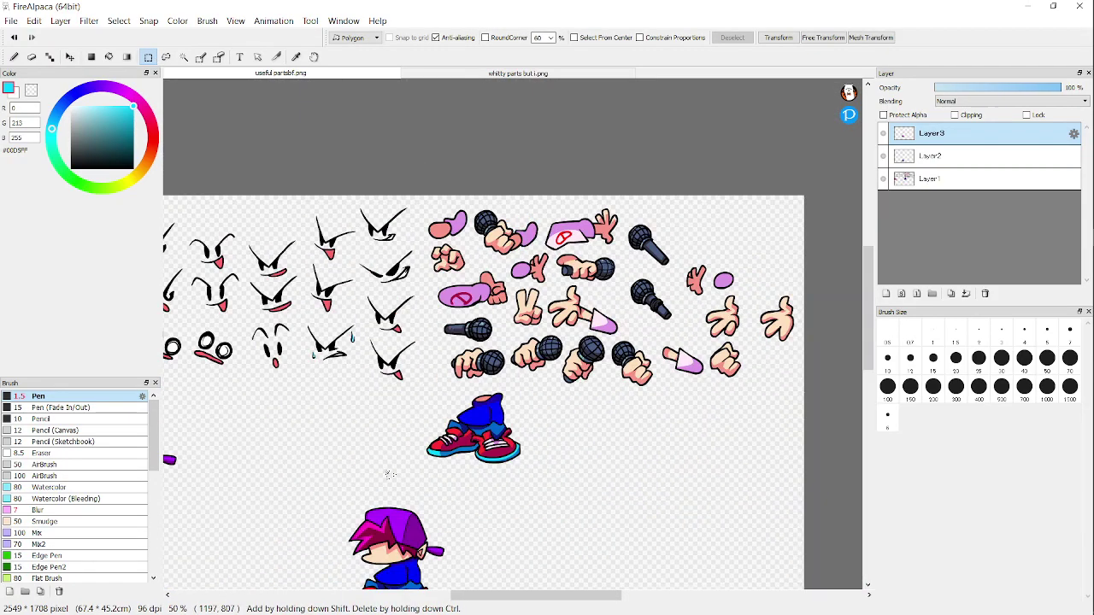
scroll(442, 462, "up", 4)
scroll(441, 461, "down", 4)
scroll(458, 427, "down", 2)
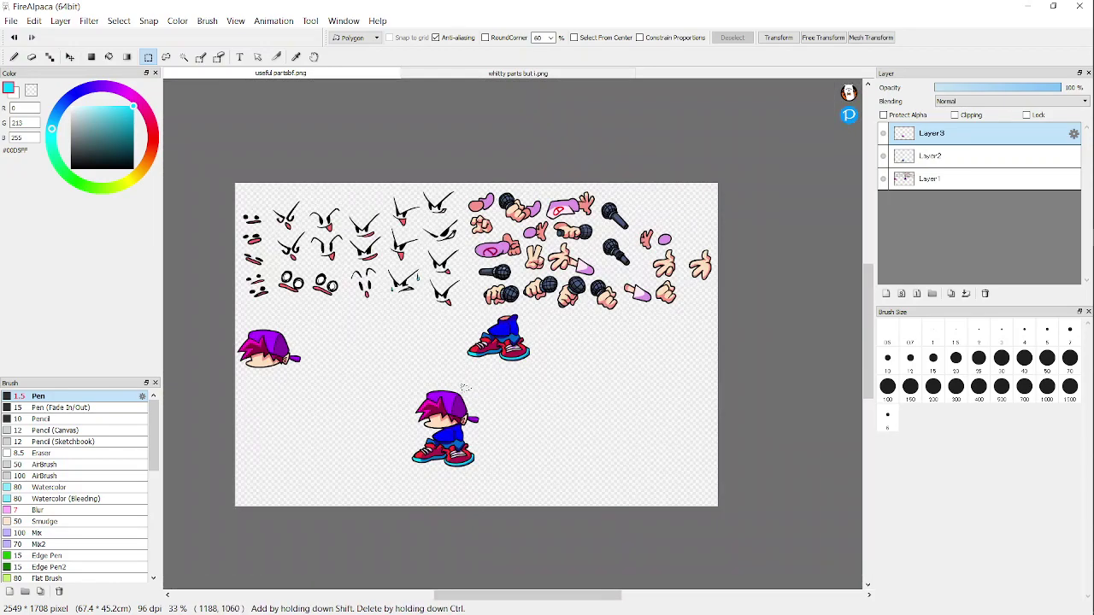
scroll(587, 233, "up", 3)
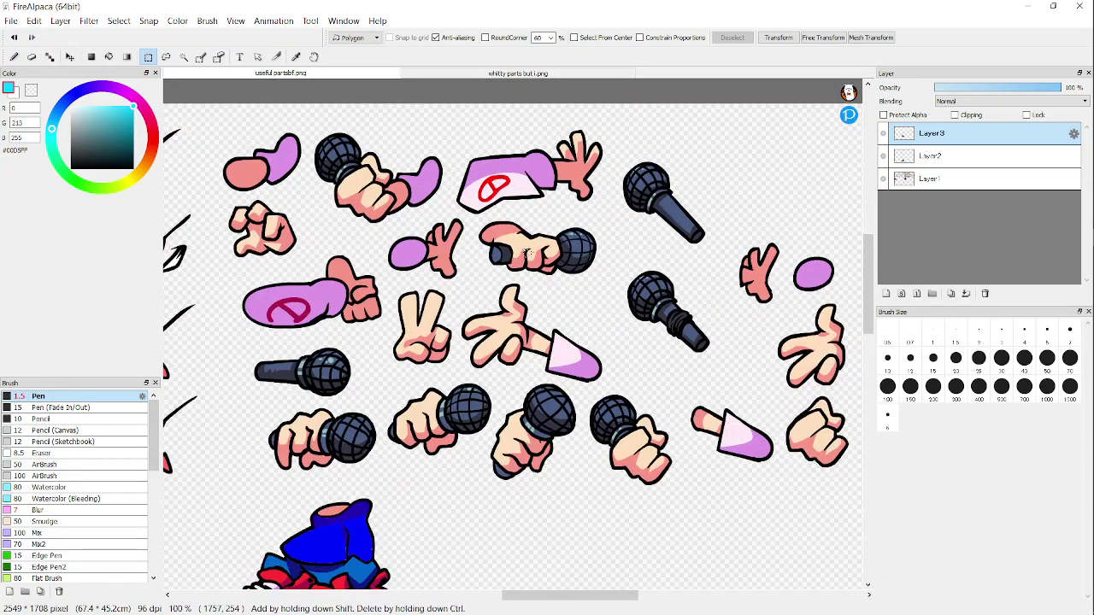
scroll(531, 244, "up", 5)
scroll(584, 226, "down", 4)
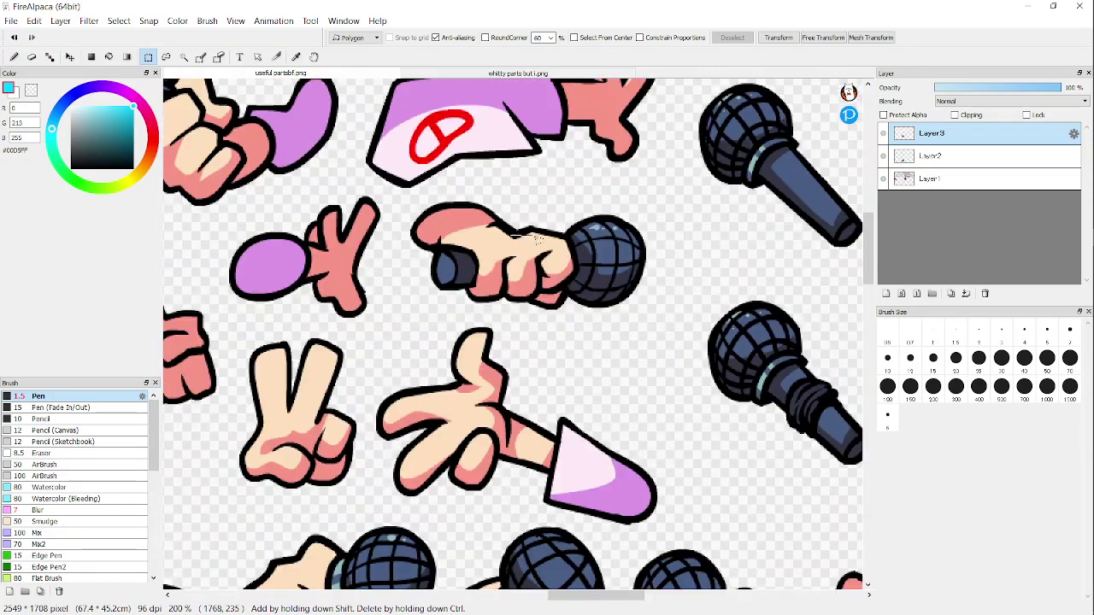
scroll(585, 226, "down", 4)
scroll(537, 247, "up", 3)
scroll(537, 248, "down", 3)
scroll(537, 248, "up", 3)
scroll(537, 248, "down", 4)
scroll(537, 248, "up", 3)
scroll(530, 239, "down", 3)
scroll(494, 194, "up", 2)
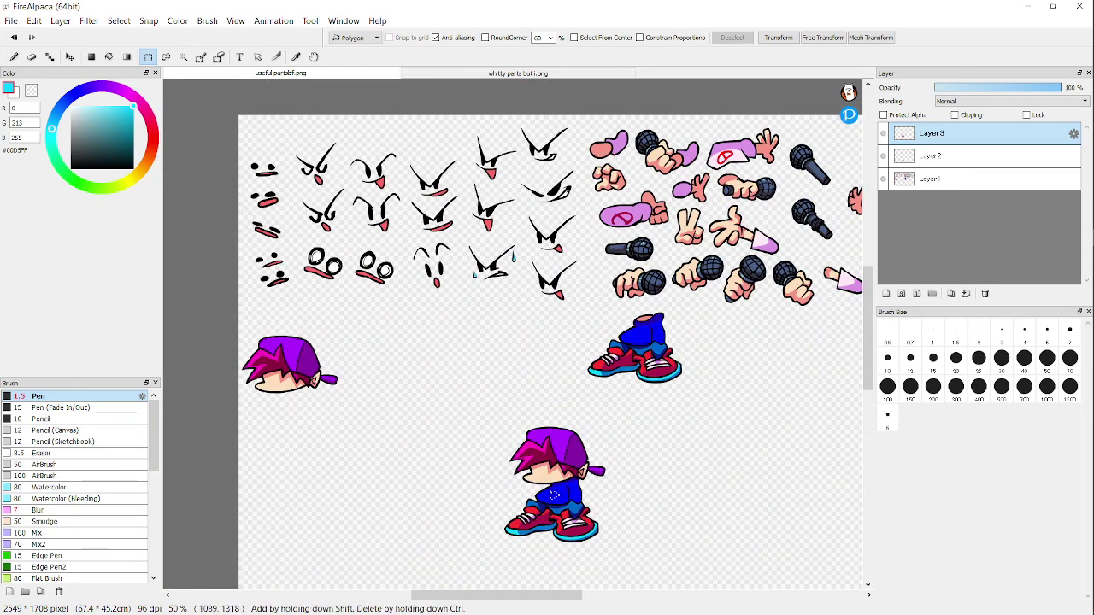
scroll(553, 369, "up", 2)
scroll(547, 368, "down", 4)
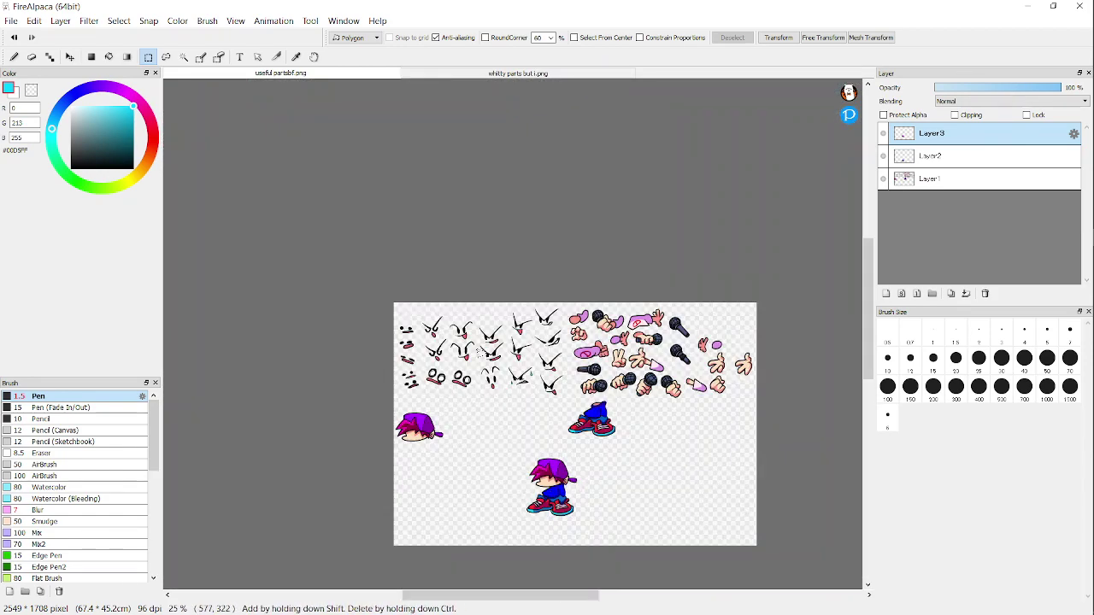
Step: Look through the rows of facial expressions for one that suits the assembled character
scroll(414, 379, "up", 5)
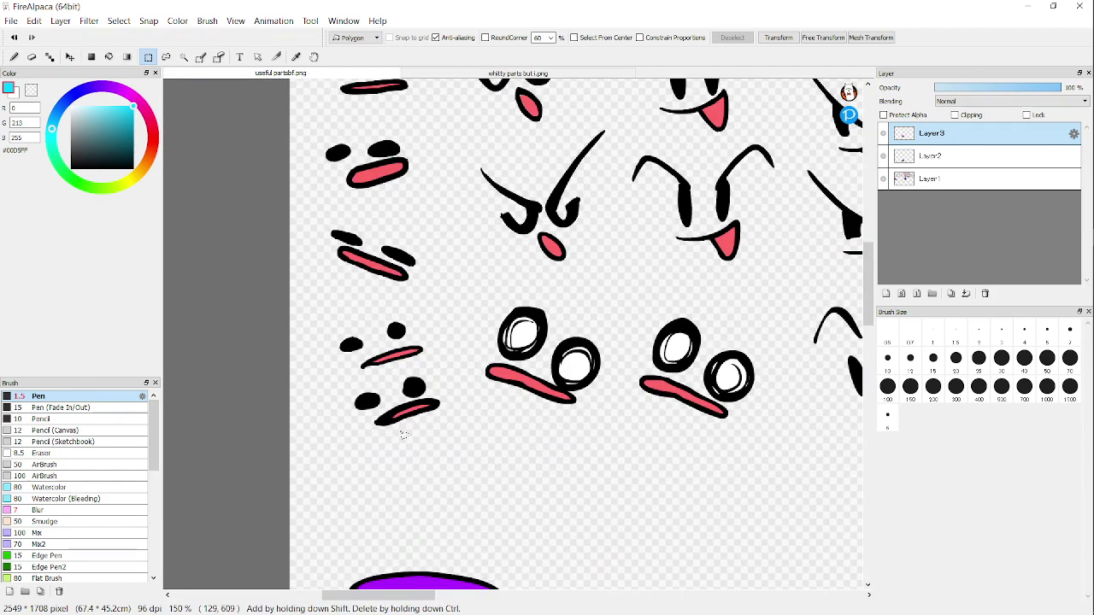
left_click(400, 433)
key("ctrl+z")
scroll(431, 481, "down", 3)
scroll(434, 465, "up", 2)
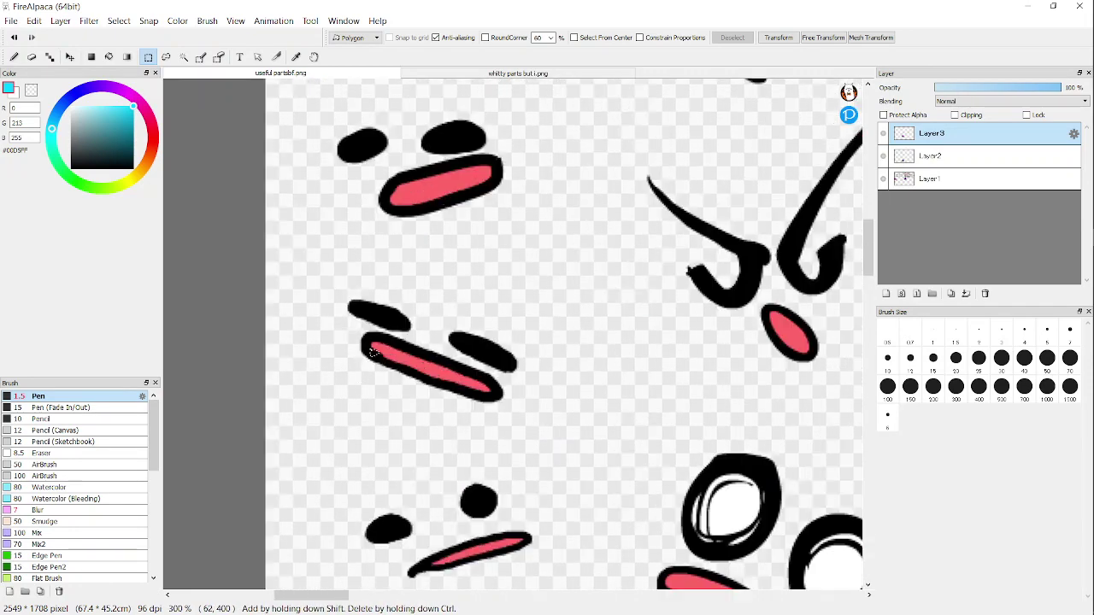
scroll(349, 283, "down", 1)
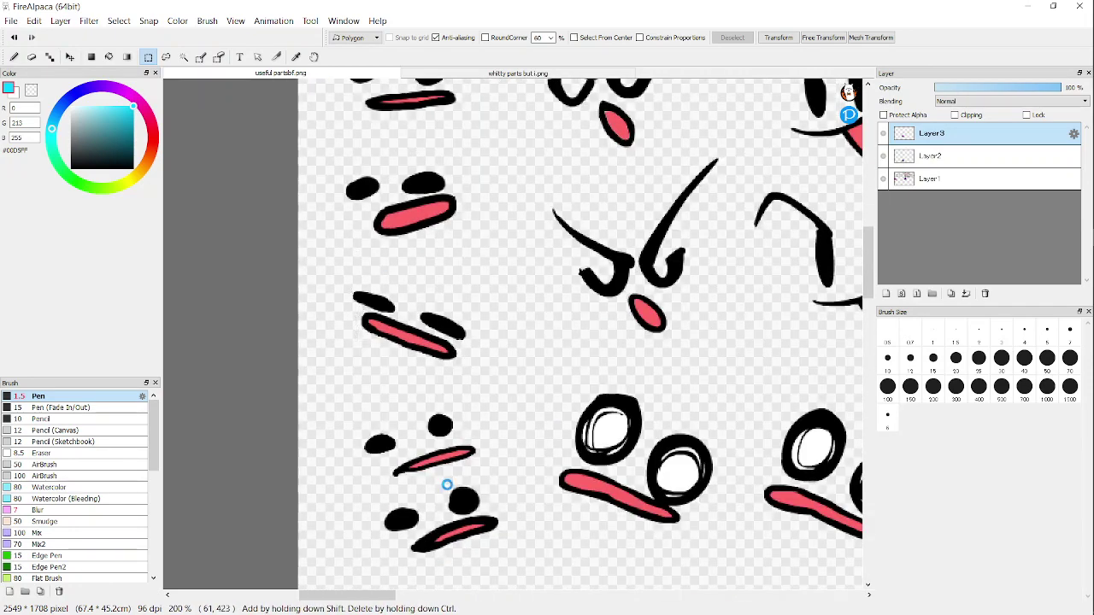
scroll(447, 485, "down", 4)
scroll(617, 459, "up", 3)
scroll(465, 329, "down", 1)
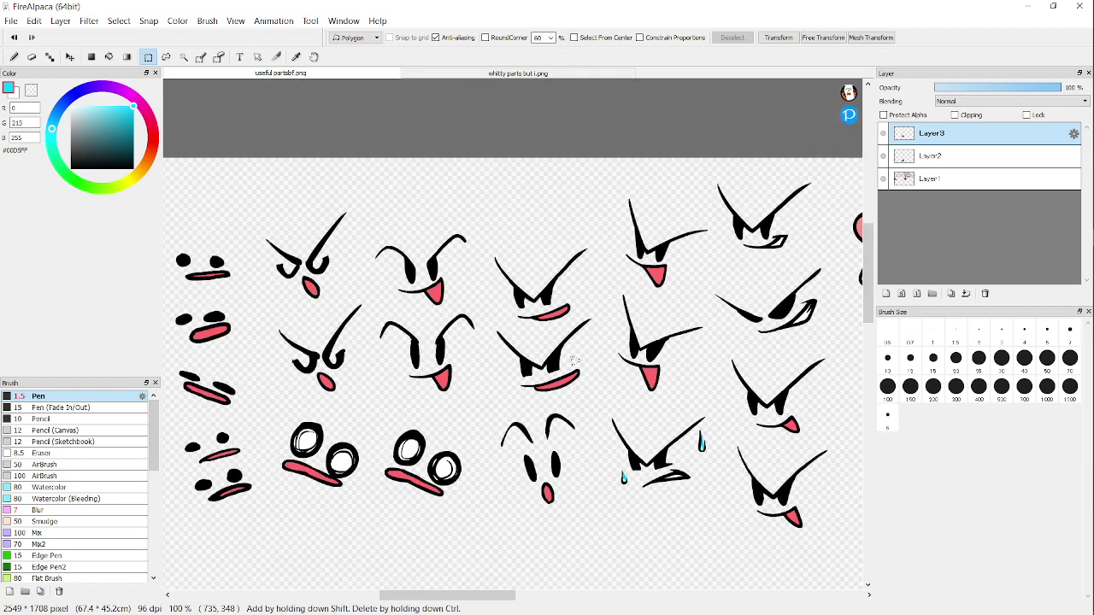
scroll(549, 370, "down", 1)
Step: Enclose the angry face with sweat drops in a polygon selection and copy it onto a new layer
scroll(542, 402, "up", 3)
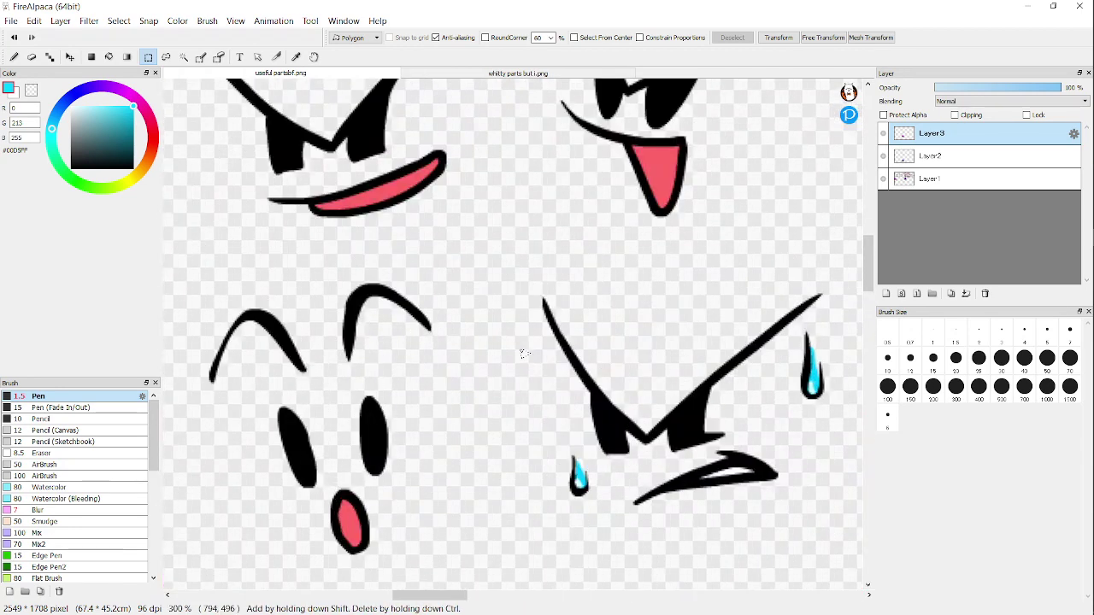
scroll(532, 433, "down", 1)
left_click(696, 444)
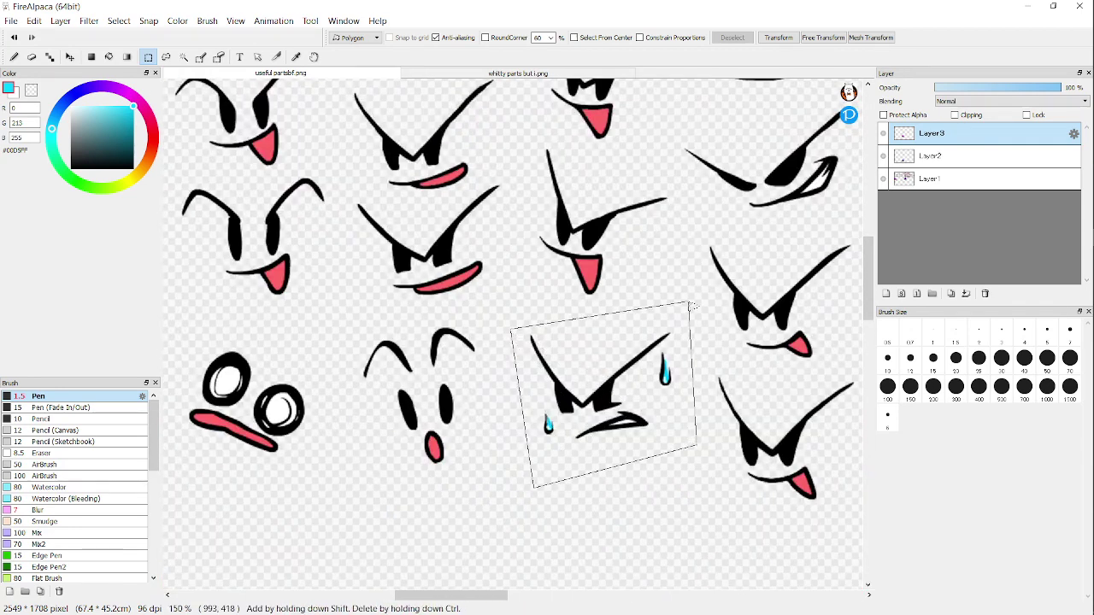
double_click(688, 301)
left_click(34, 20)
left_click(54, 86)
left_click(34, 20)
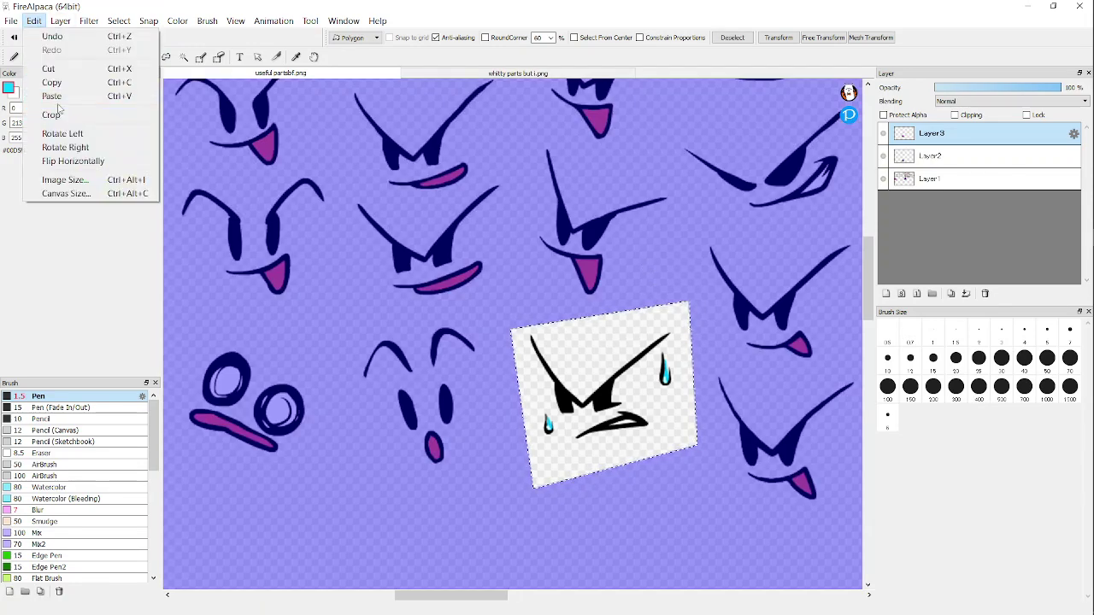
left_click(49, 95)
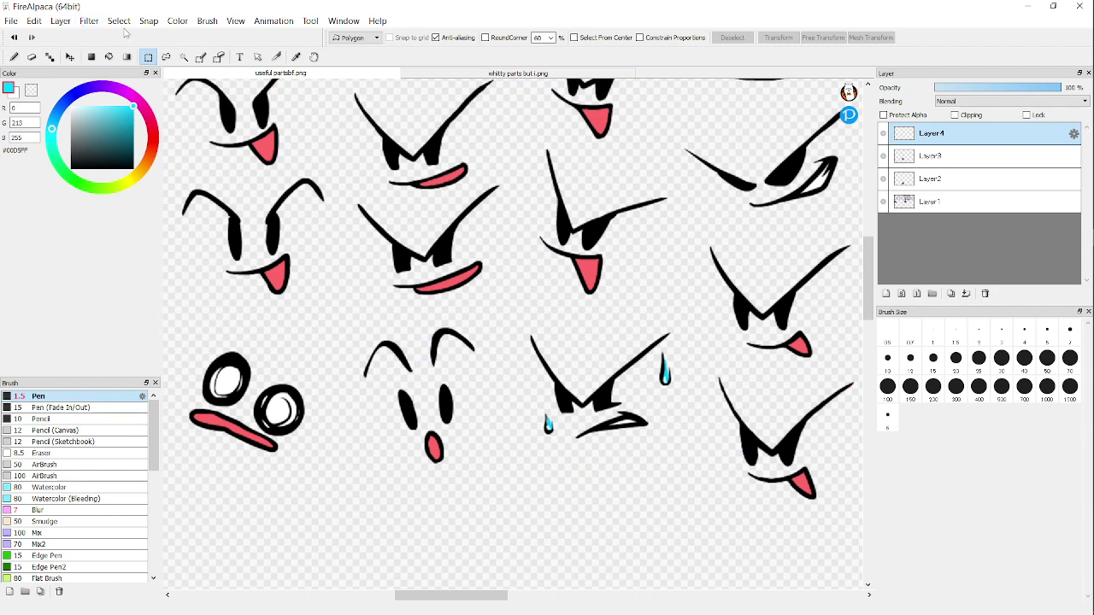
Step: Undo the last paste of the angry sweating face and paste it again onto a new layer above Layer3
left_click(120, 21)
left_click(601, 355)
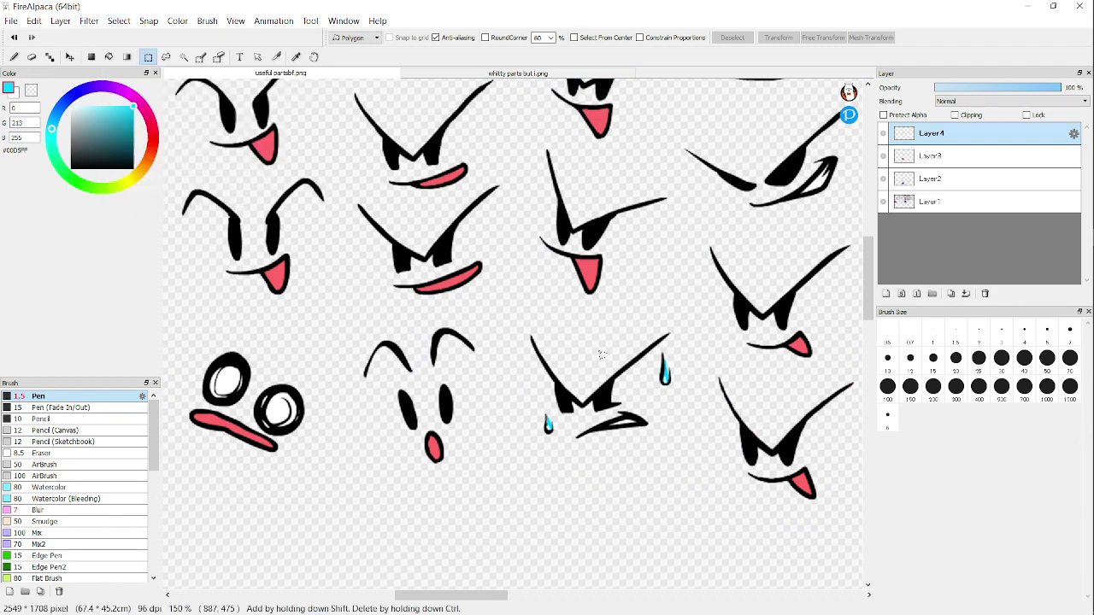
left_click(14, 38)
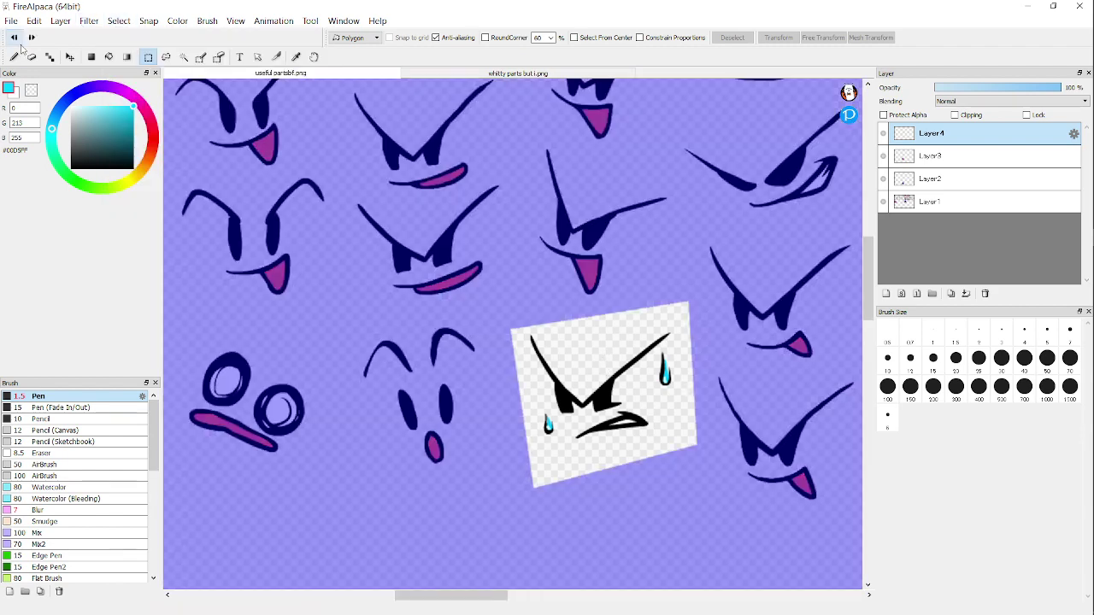
left_click(15, 38)
left_click(1003, 183)
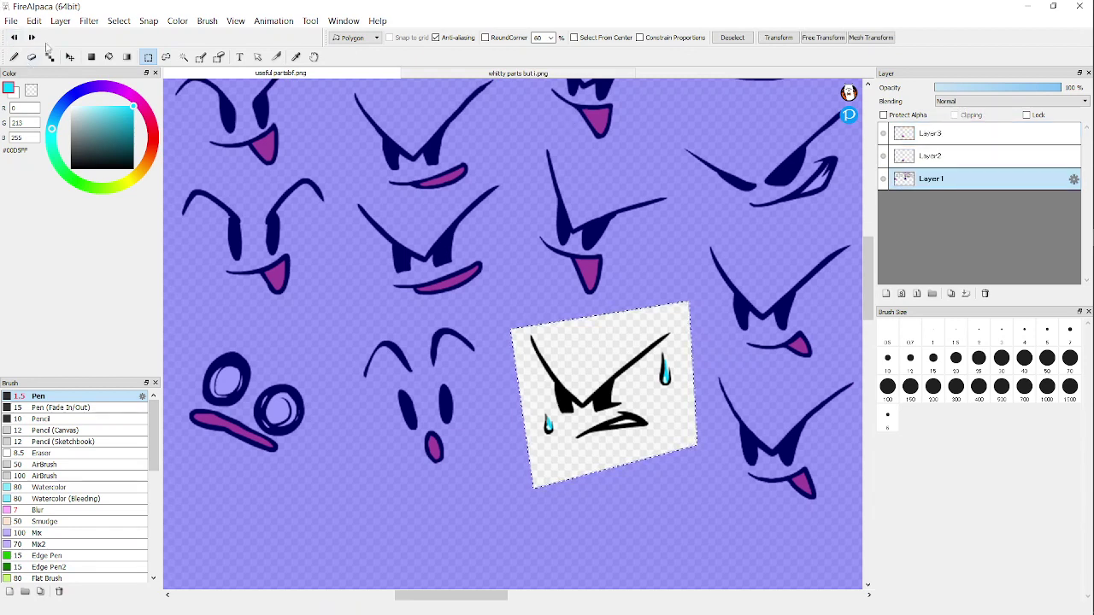
left_click(34, 21)
left_click(62, 89)
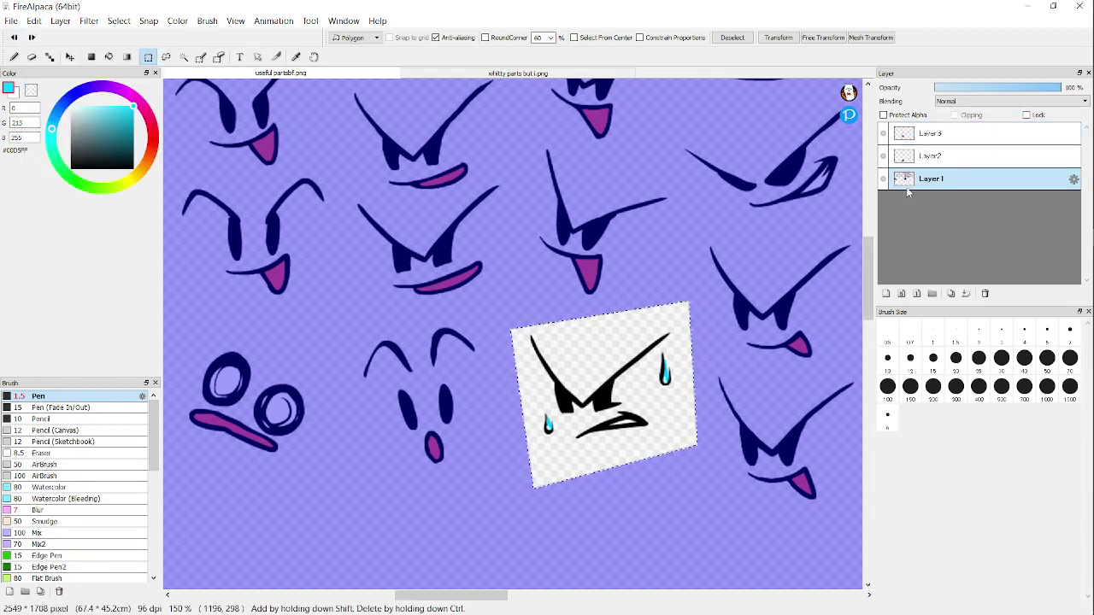
left_click(950, 134)
left_click(34, 20)
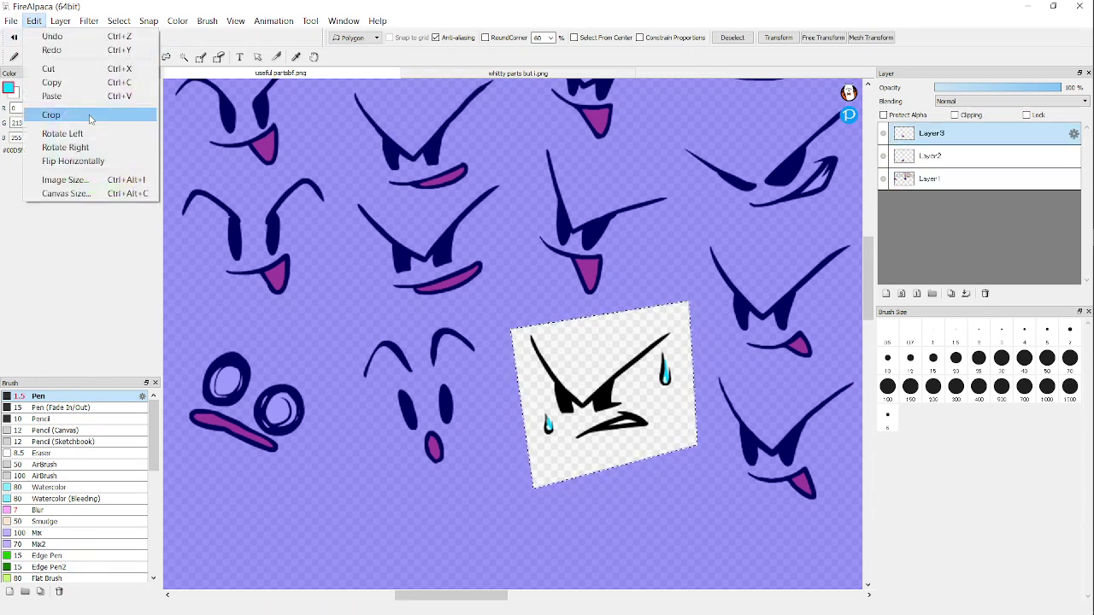
left_click(90, 95)
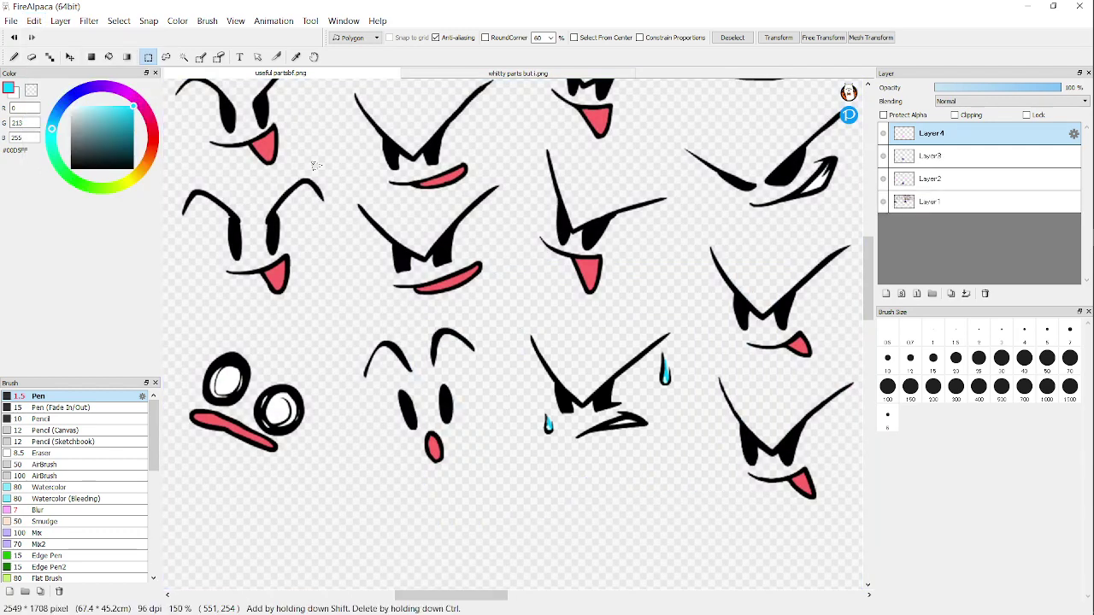
Step: Move the copied angry face on Layer4 onto the assembled character's head, fitting its eyes and mouth to the skin area
left_click(70, 56)
scroll(512, 385, "down", 4)
scroll(562, 461, "up", 4)
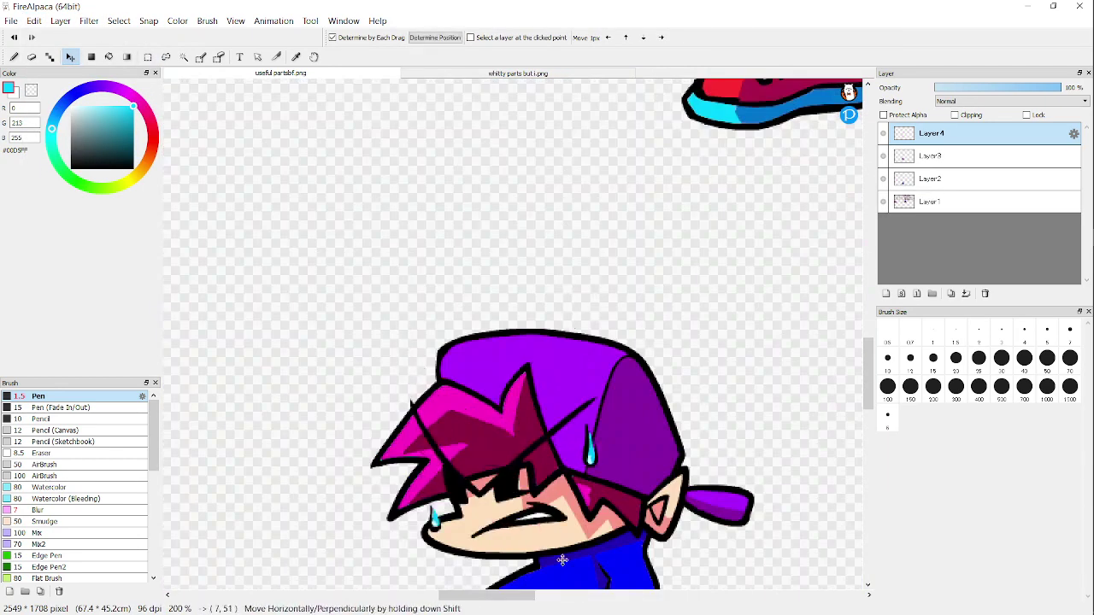
scroll(496, 489, "up", 4)
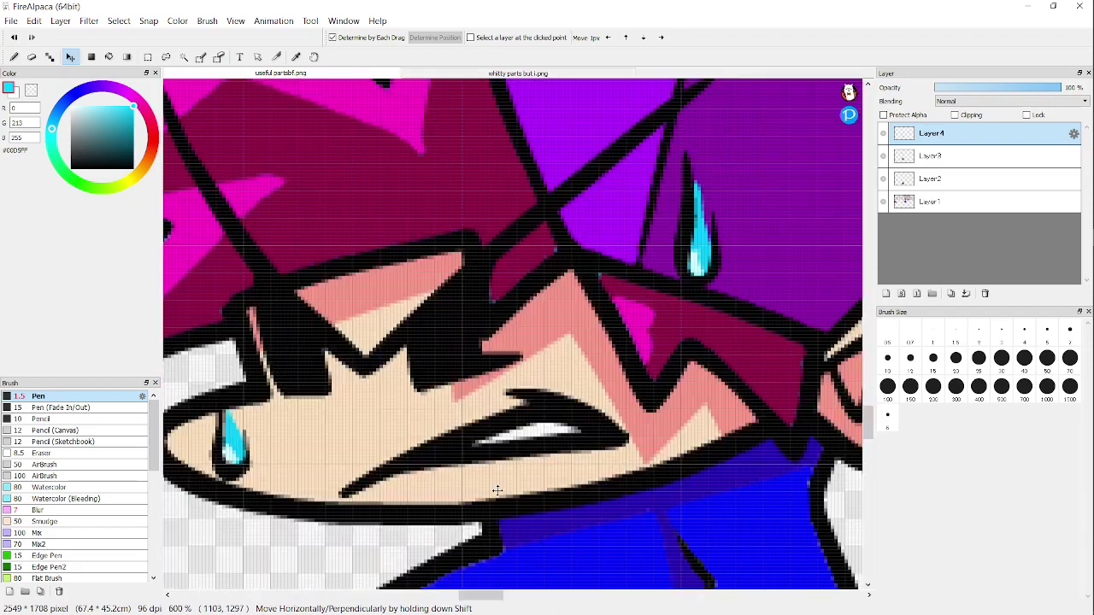
scroll(497, 489, "down", 4)
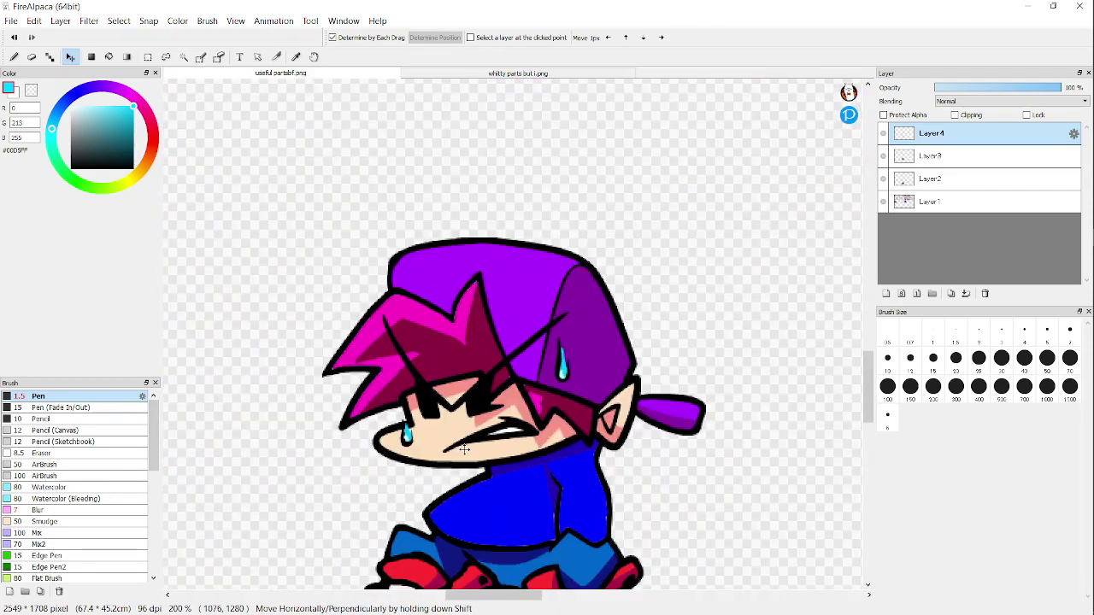
scroll(464, 450, "down", 3)
scroll(498, 377, "up", 5)
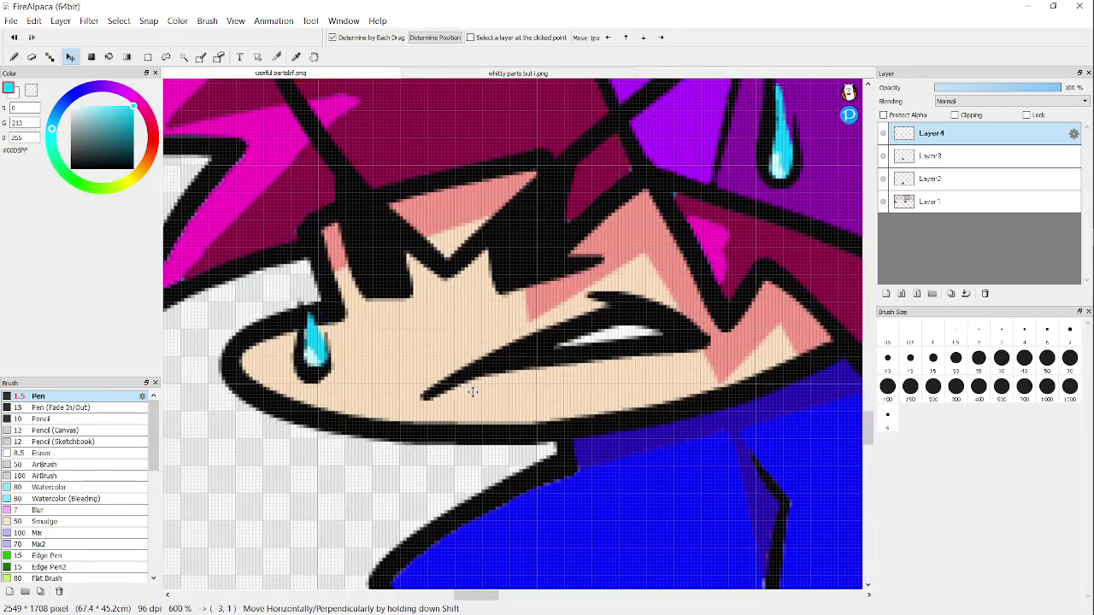
scroll(478, 400, "down", 5)
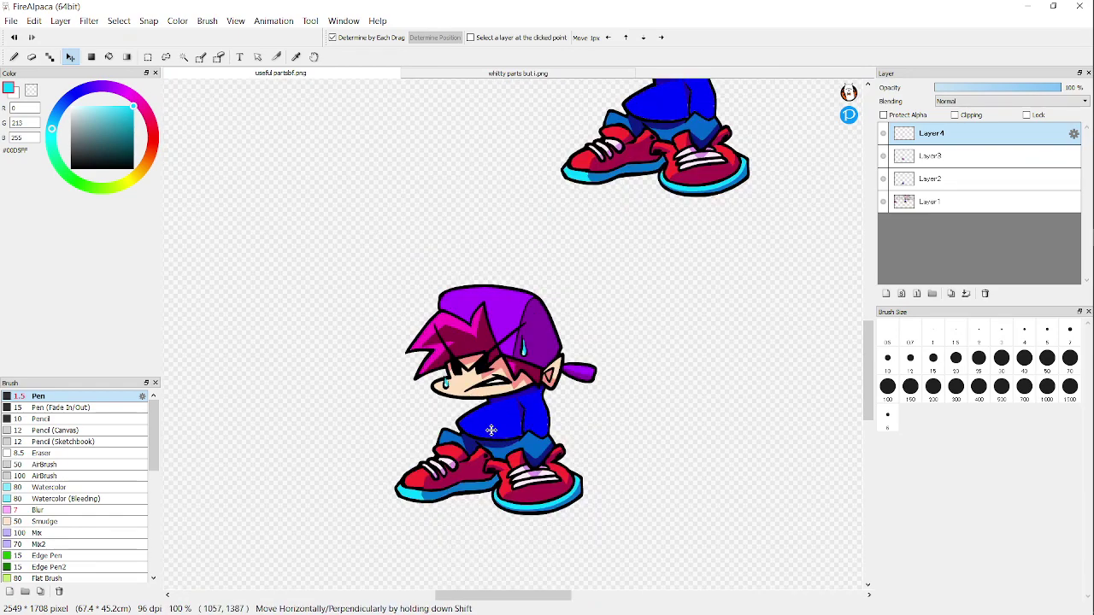
scroll(512, 429, "down", 4)
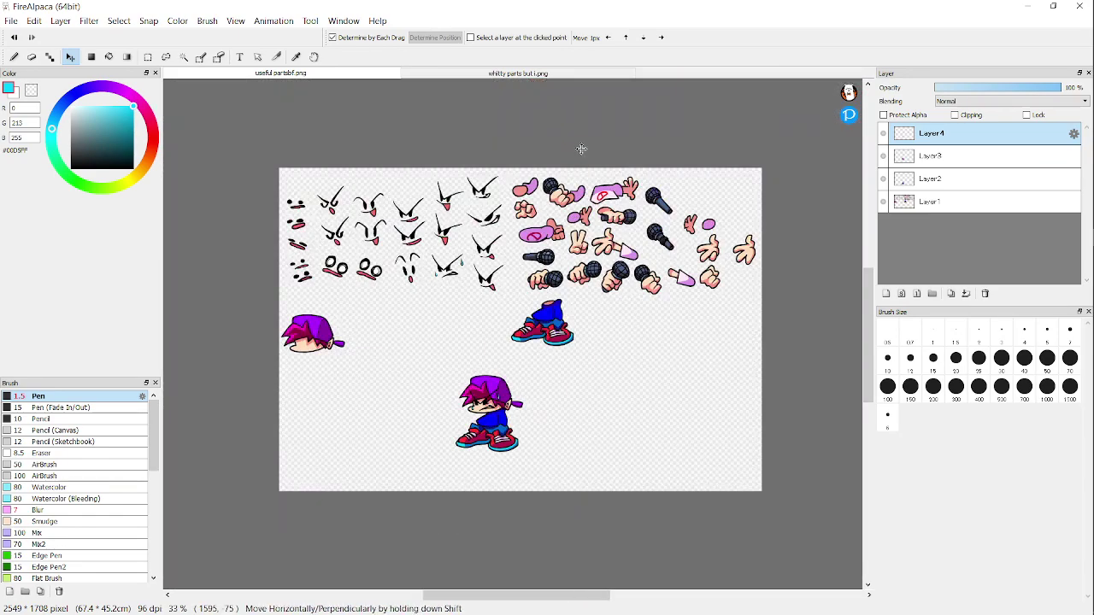
scroll(583, 152, "up", 4)
scroll(509, 177, "up", 2)
left_click(147, 57)
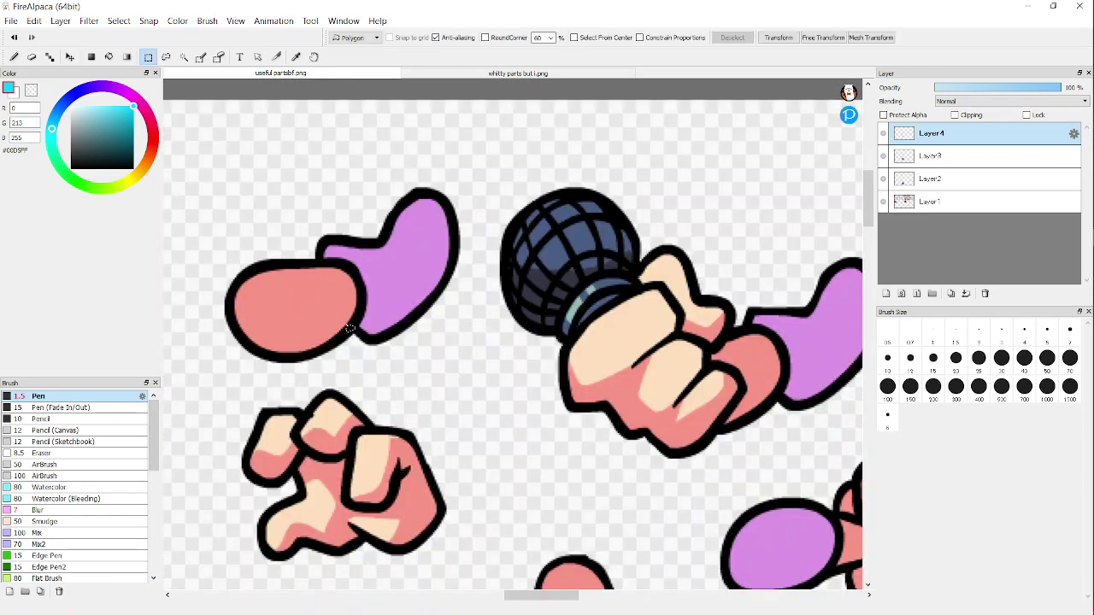
scroll(266, 337, "down", 2)
scroll(453, 342, "up", 2)
scroll(297, 156, "down", 2)
left_click(297, 155)
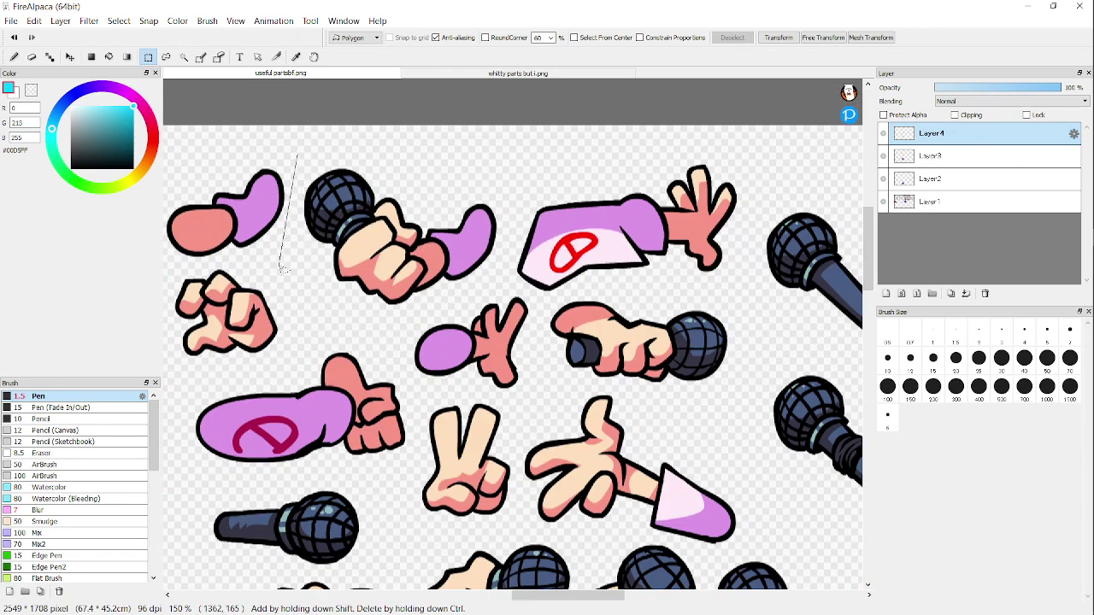
scroll(478, 191, "down", 5)
Step: On Layer1, fill the sleeve of the bent microphone arm with the dark blue #2200B1 sampled from the shirt's collar shadow
left_click(935, 202)
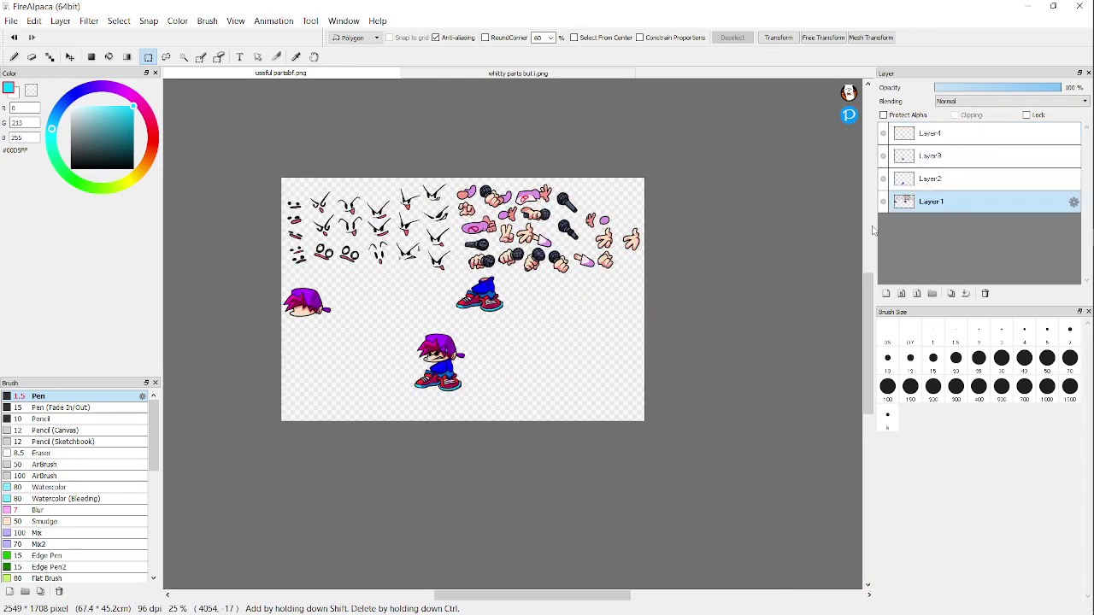
scroll(420, 359, "up", 3)
scroll(420, 359, "up", 5)
left_click(530, 214, "alt")
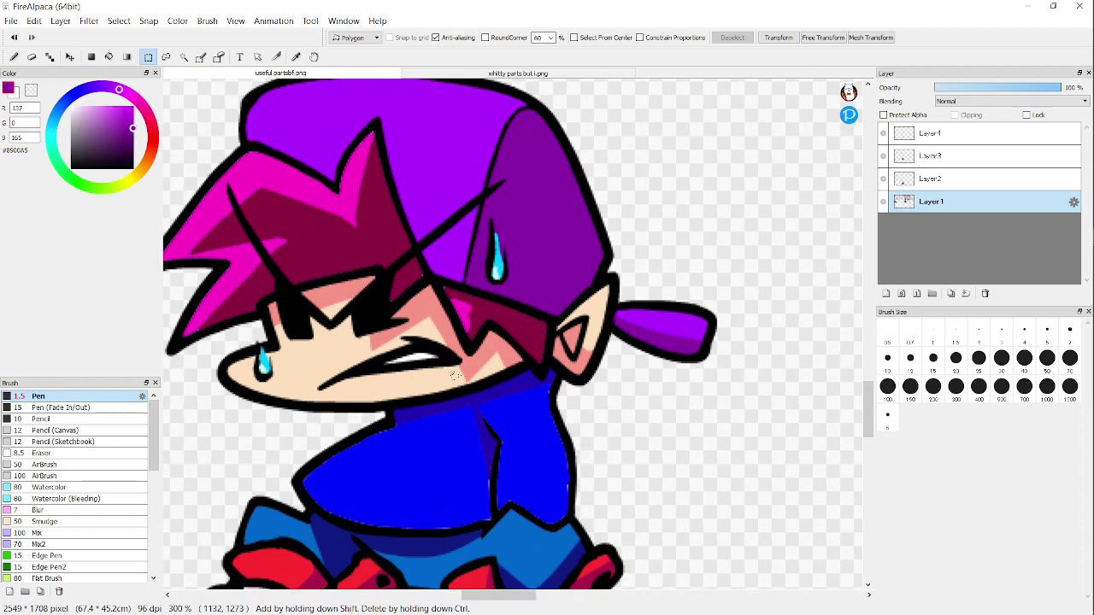
scroll(506, 386, "up", 2)
left_click(506, 385, "alt")
scroll(500, 384, "down", 6)
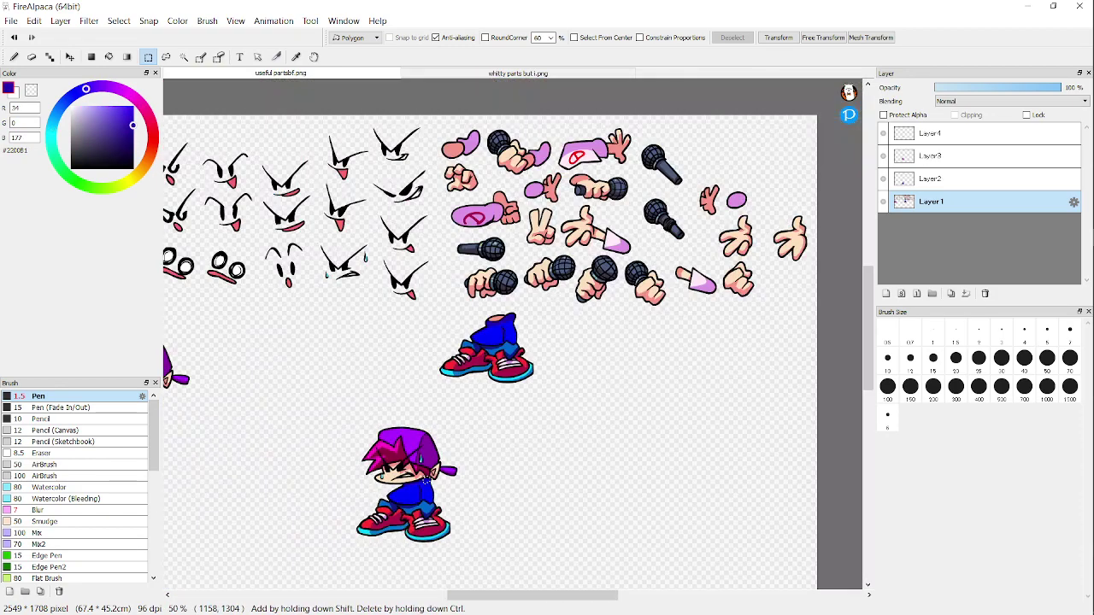
scroll(590, 100, "up", 6)
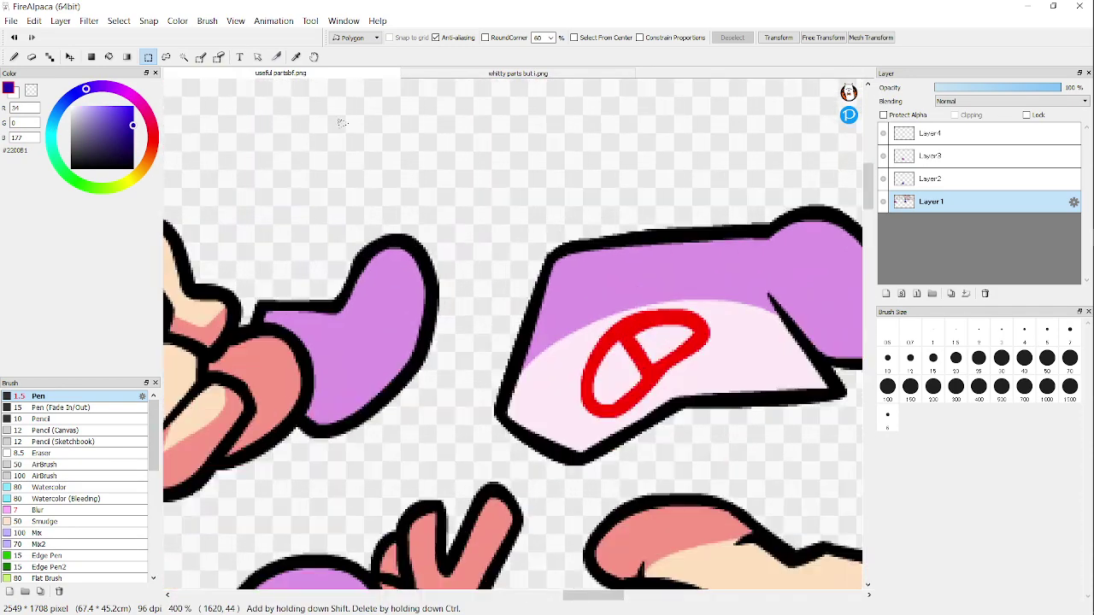
left_click(108, 56)
left_click(385, 329)
scroll(466, 235, "left", 1)
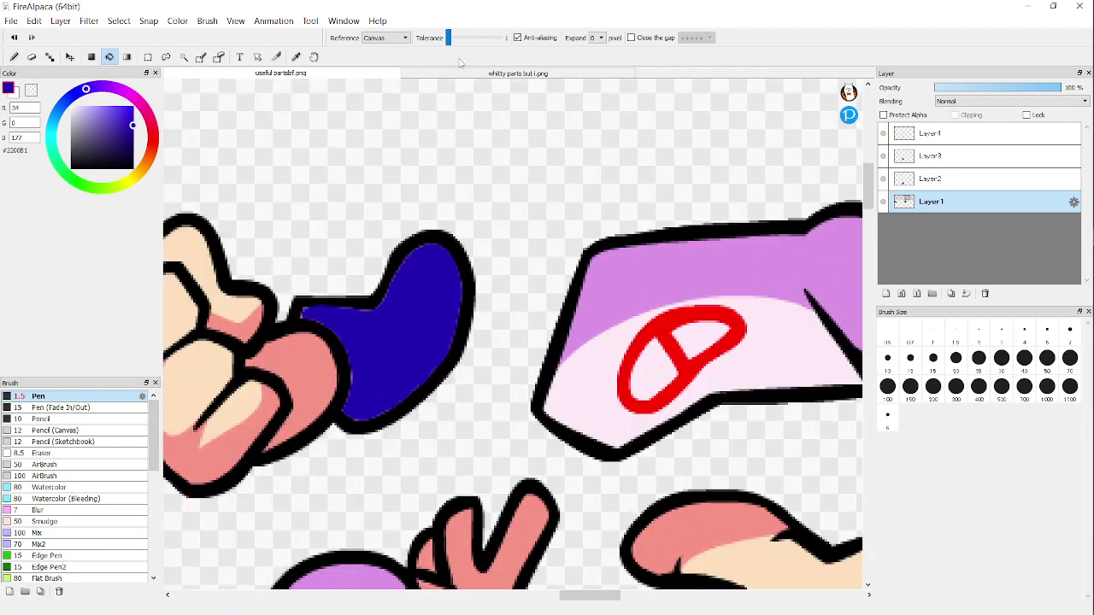
Step: Enclose the microphone hand and its dark blue sleeve in a polygon selection
scroll(460, 317, "down", 3)
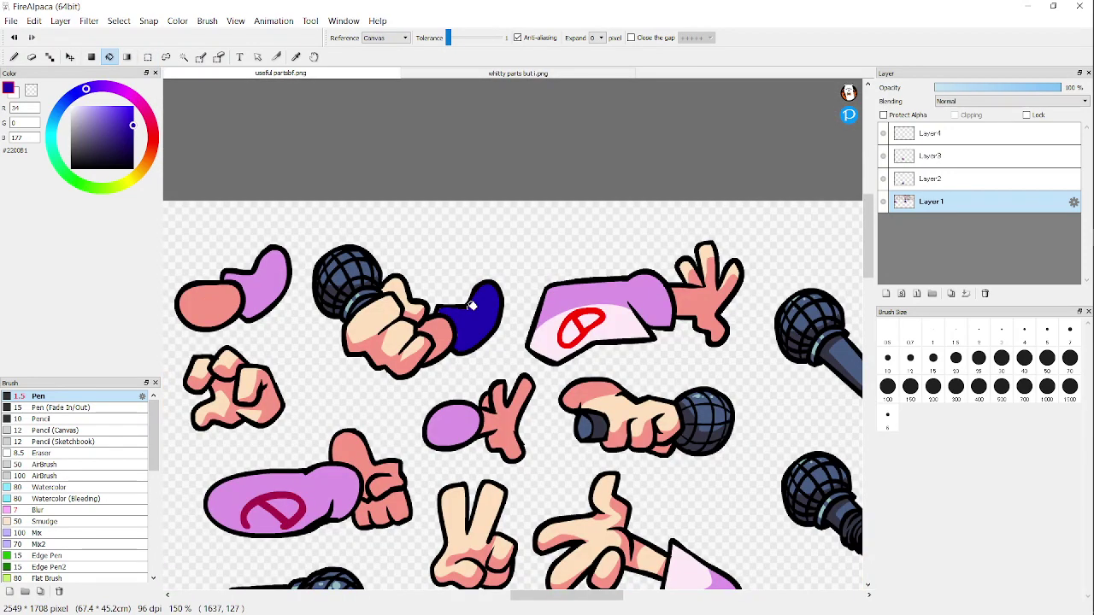
scroll(447, 305, "up", 2)
scroll(447, 305, "down", 2)
left_click(148, 56)
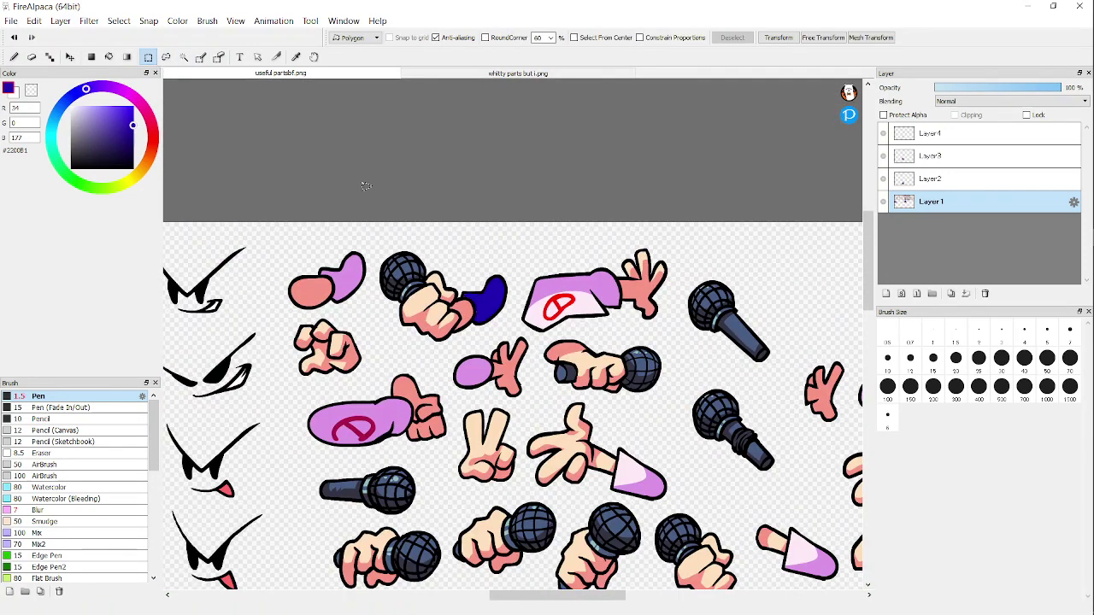
scroll(425, 230, "up", 2)
left_click(328, 248)
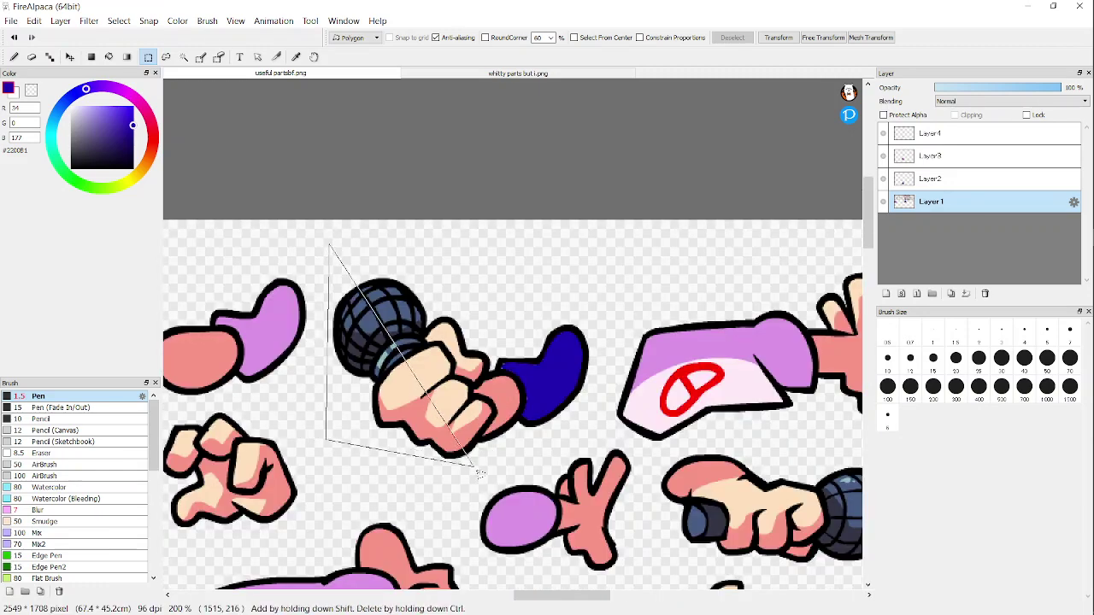
left_click(479, 471)
left_click(604, 443)
left_click(604, 295)
left_click(329, 247)
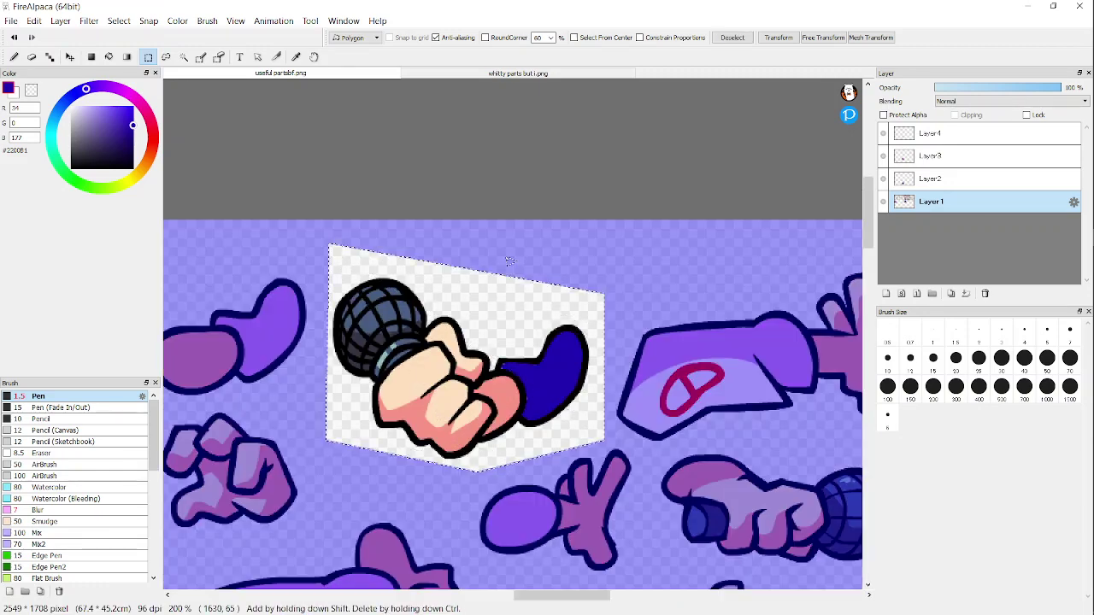
Step: Copy the selected microphone arm onto a new layer directly above Layer1 and clear the selection
left_click(34, 22)
left_click(83, 81)
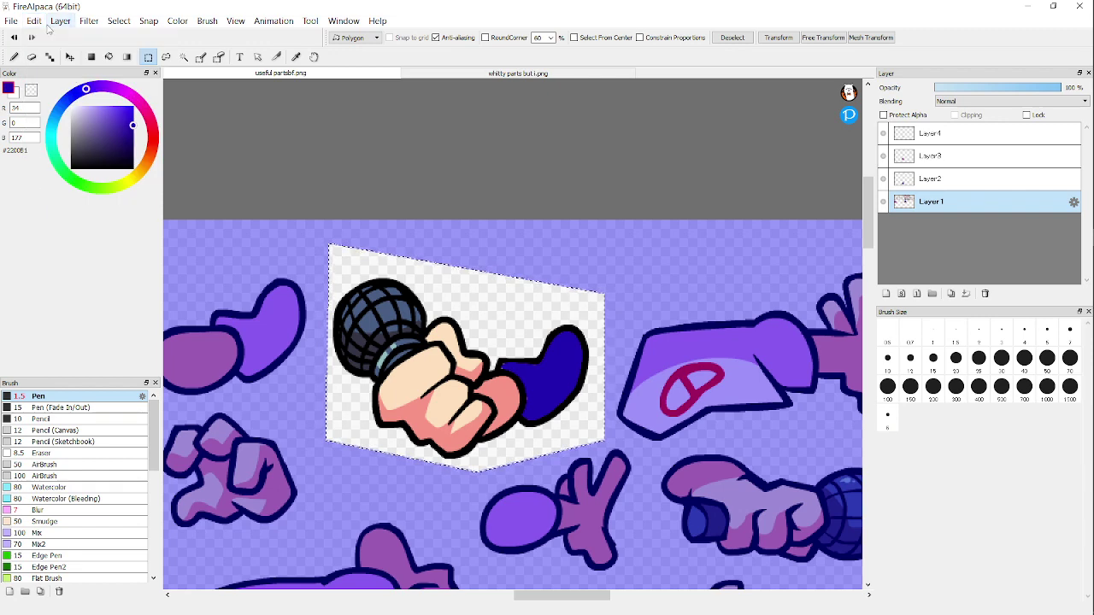
left_click(33, 20)
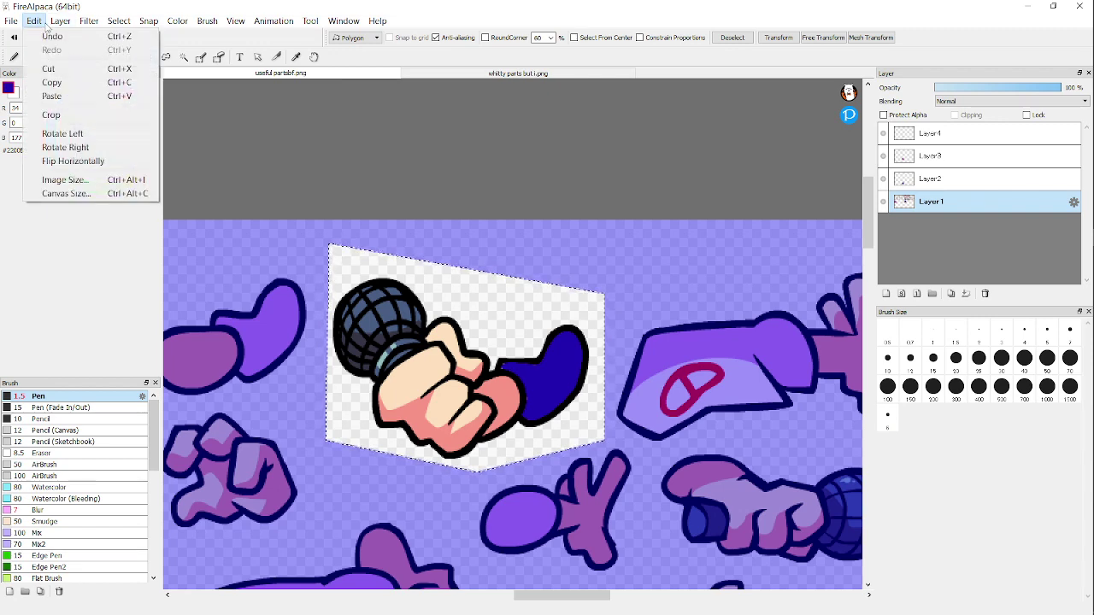
left_click(49, 96)
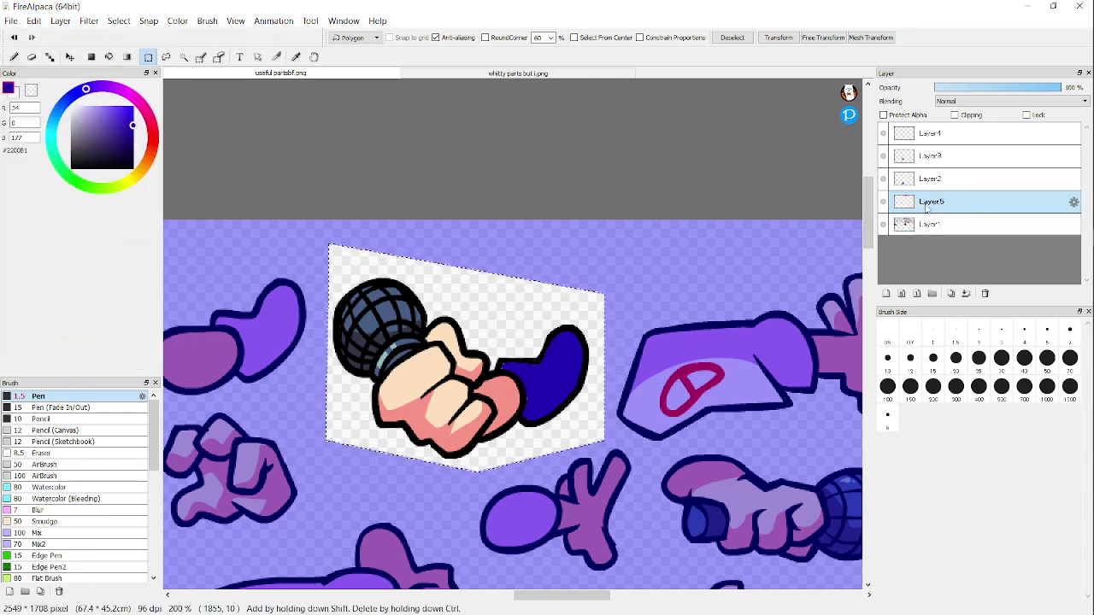
key("ctrl+d")
Step: Move the microphone arm copy on Layer5 to the front of the character so its sleeve sits behind the torso
left_click(70, 57)
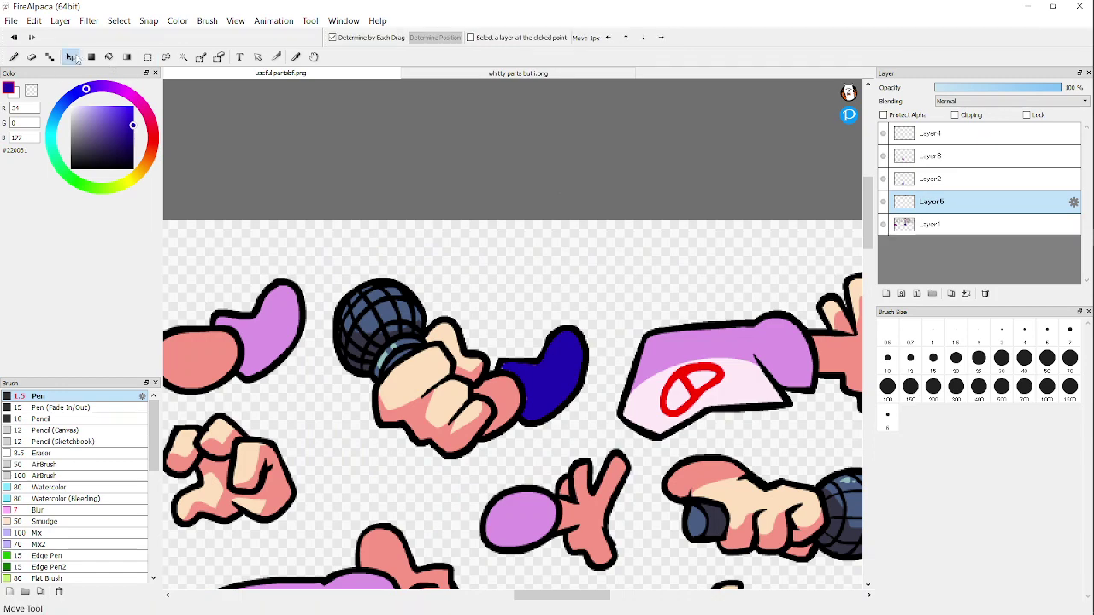
scroll(701, 265, "down", 6)
scroll(645, 384, "up", 8)
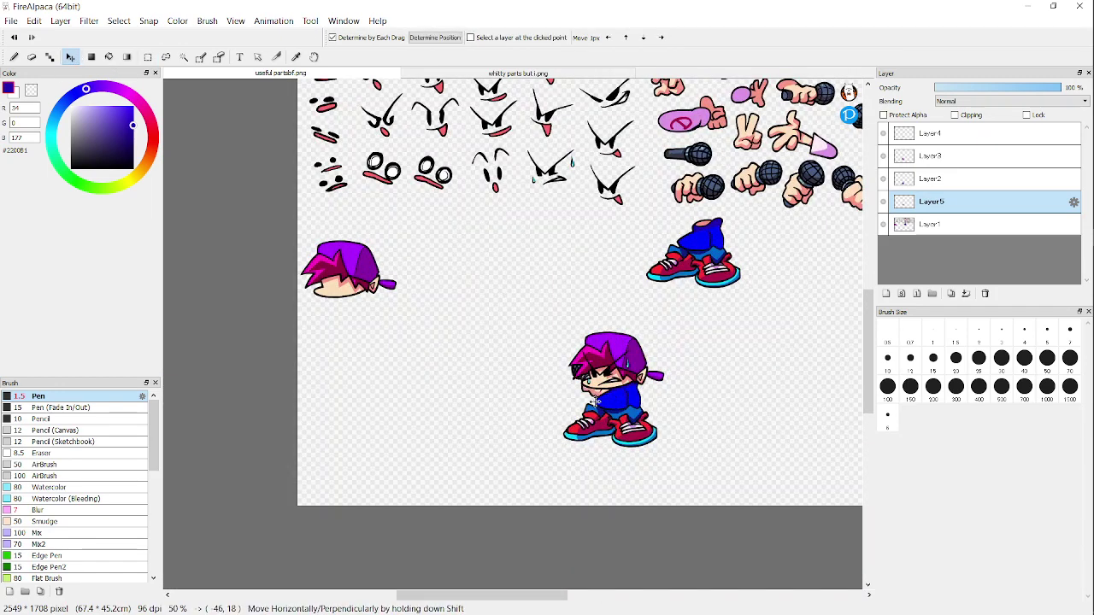
scroll(611, 416, "down", 4)
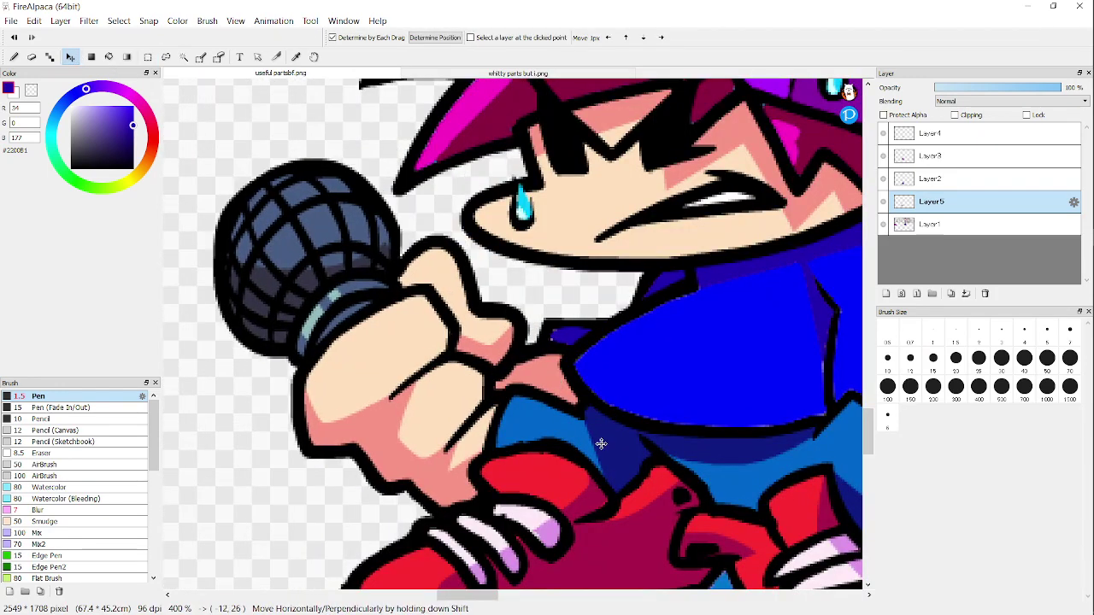
scroll(672, 373, "down", 3)
scroll(713, 379, "up", 3)
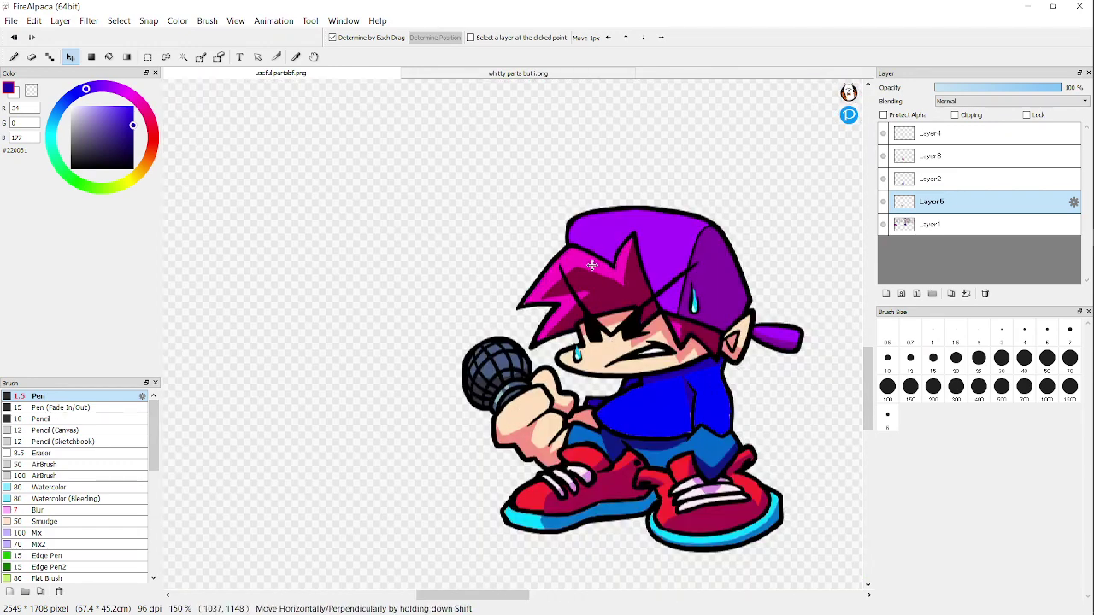
Step: Examine how the microphone arm fits the assembled character, up close and as a whole
scroll(610, 340, "down", 3)
scroll(615, 336, "up", 2)
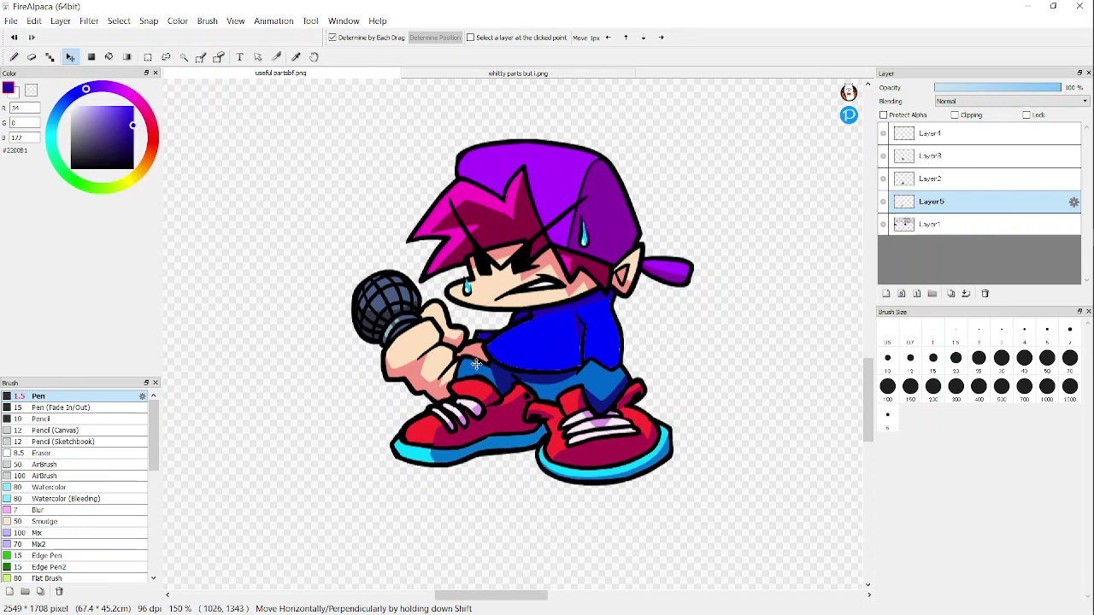
scroll(502, 360, "down", 2)
scroll(506, 359, "up", 3)
scroll(459, 471, "down", 2)
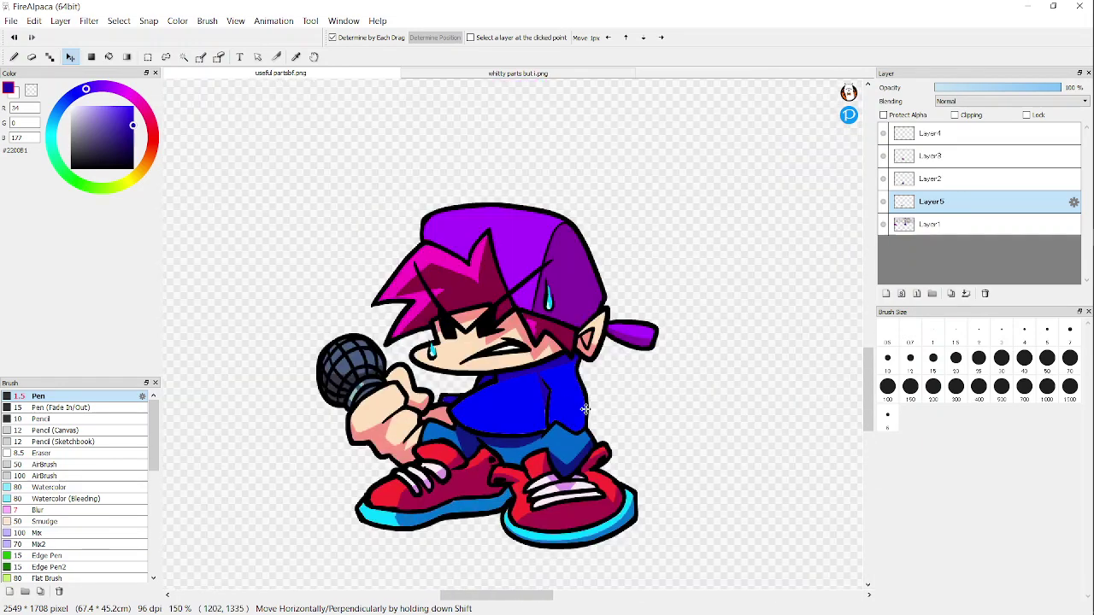
scroll(584, 409, "up", 4)
scroll(715, 418, "down", 5)
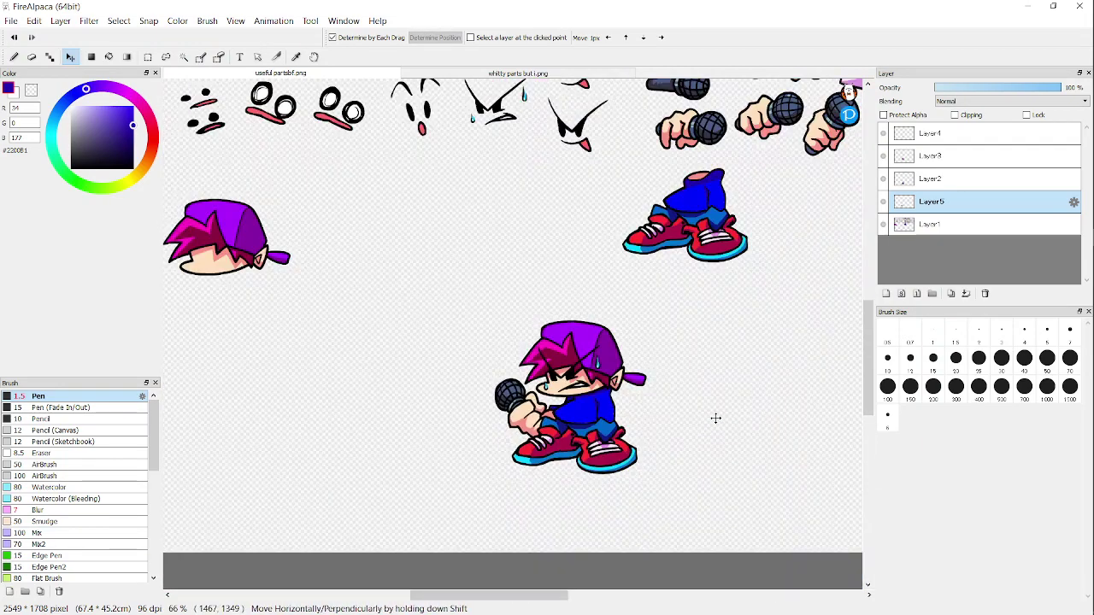
Step: Move the microphone arm copy away from the character onto the empty canvas in front of it
left_click_drag(715, 418, 609, 402)
scroll(614, 407, "up", 5)
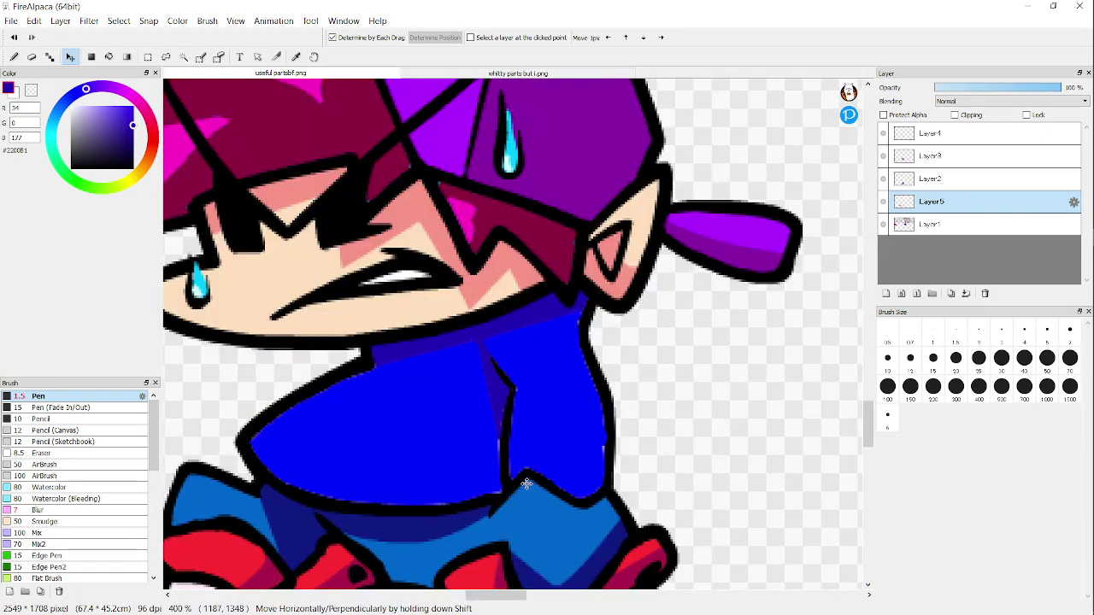
scroll(526, 484, "down", 4)
left_click_drag(334, 449, 375, 393)
scroll(279, 352, "up", 8)
scroll(421, 396, "down", 4)
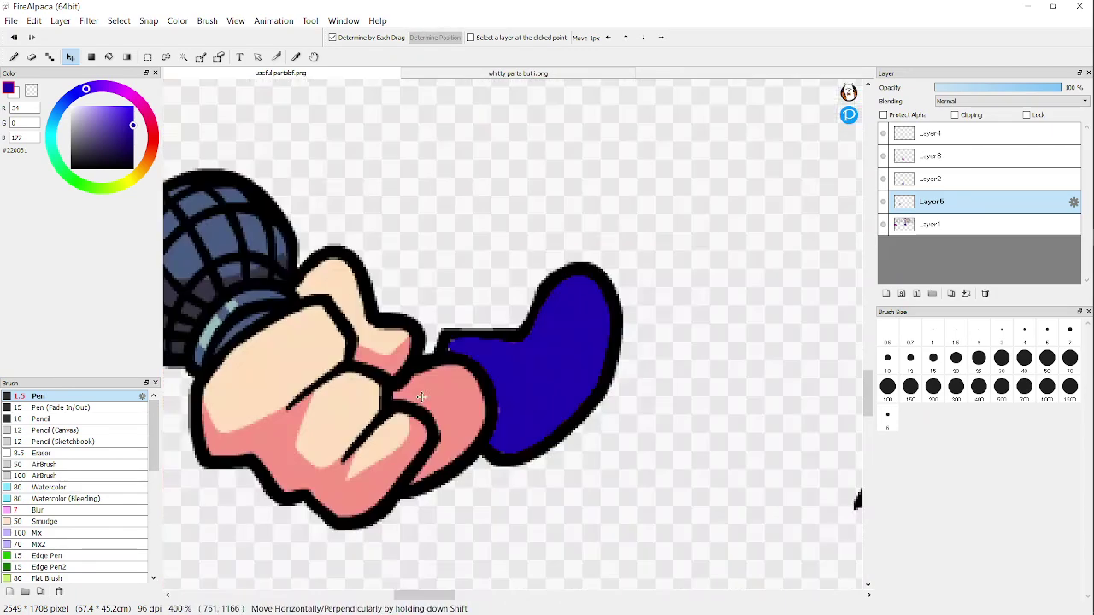
Step: Draw a straight blue line with the 3 px Pen from the sleeve's lower edge to the tip of the pink palm section
scroll(485, 454, "up", 2)
left_click(14, 56)
scroll(533, 403, "down", 1)
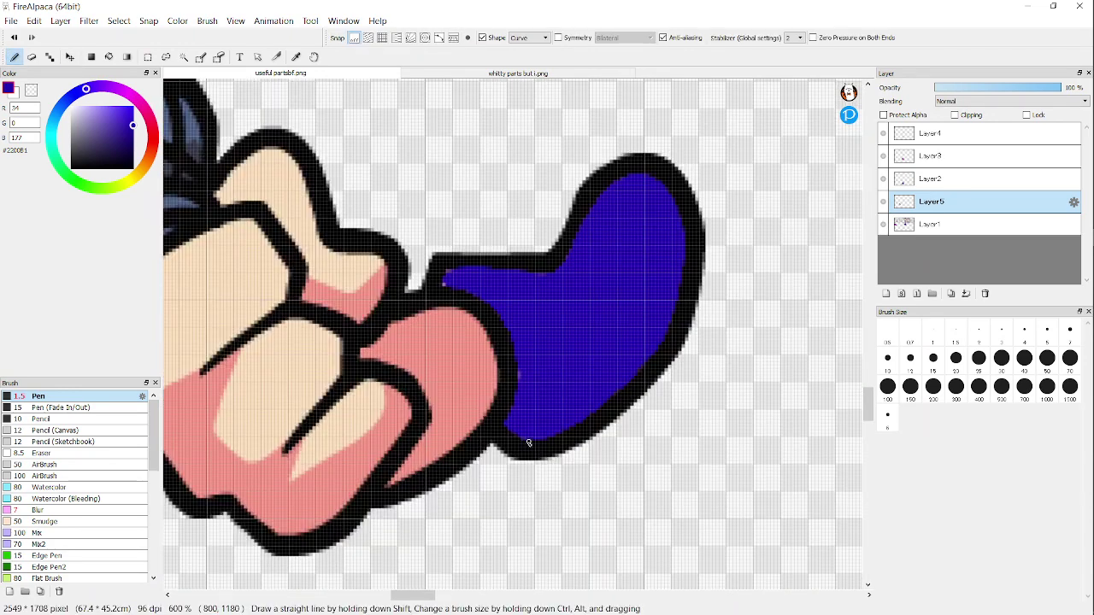
scroll(528, 443, "up", 2)
left_click(1002, 331)
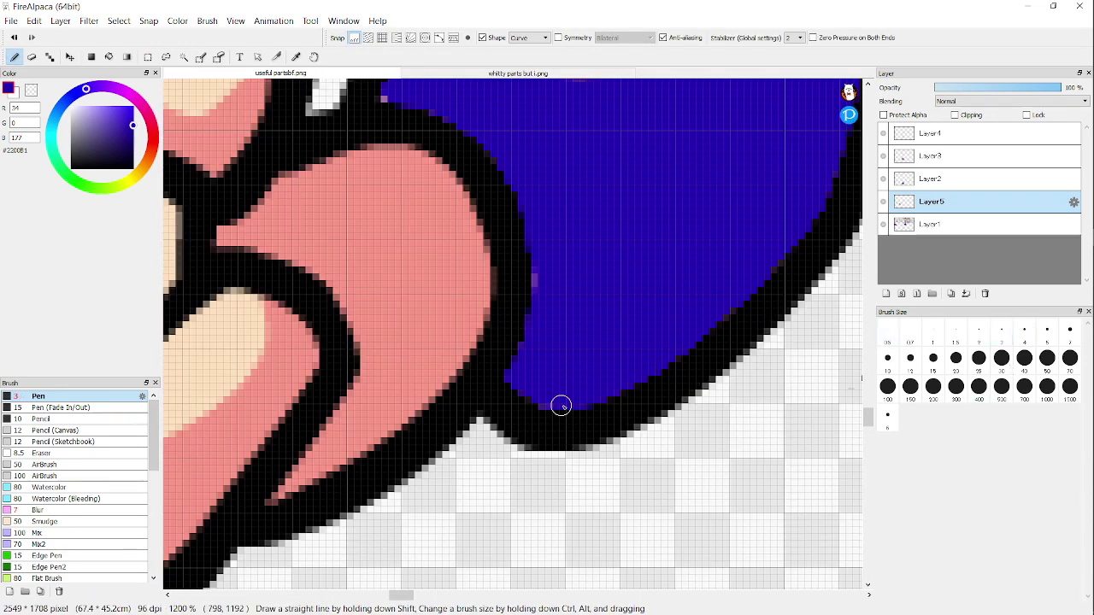
left_click(561, 405)
scroll(538, 410, "down", 2)
scroll(453, 449, "up", 4)
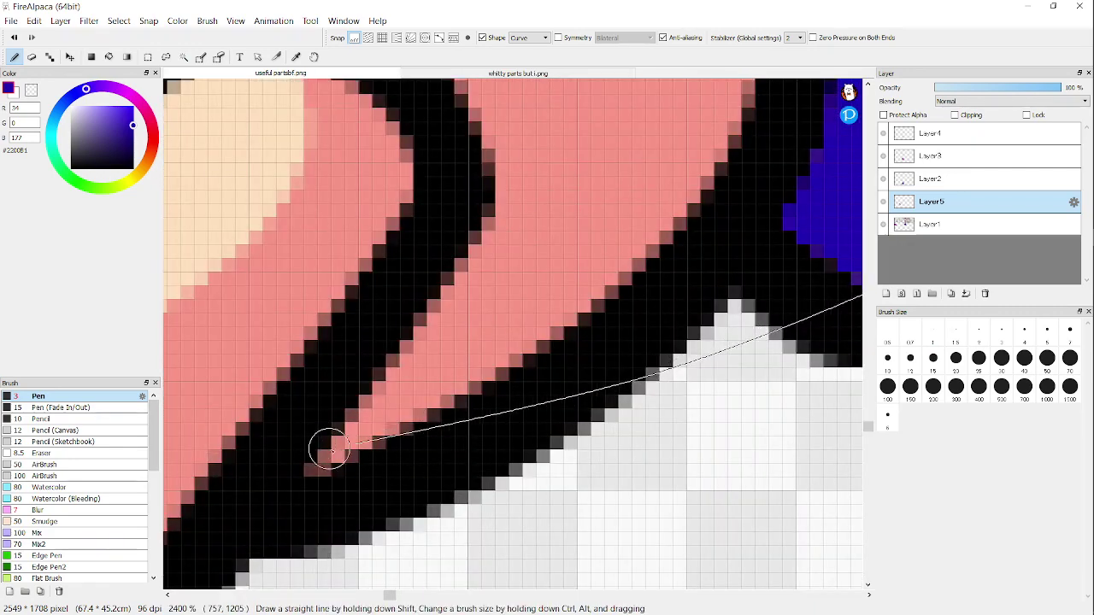
left_click(348, 443, "shift")
scroll(384, 444, "down", 2)
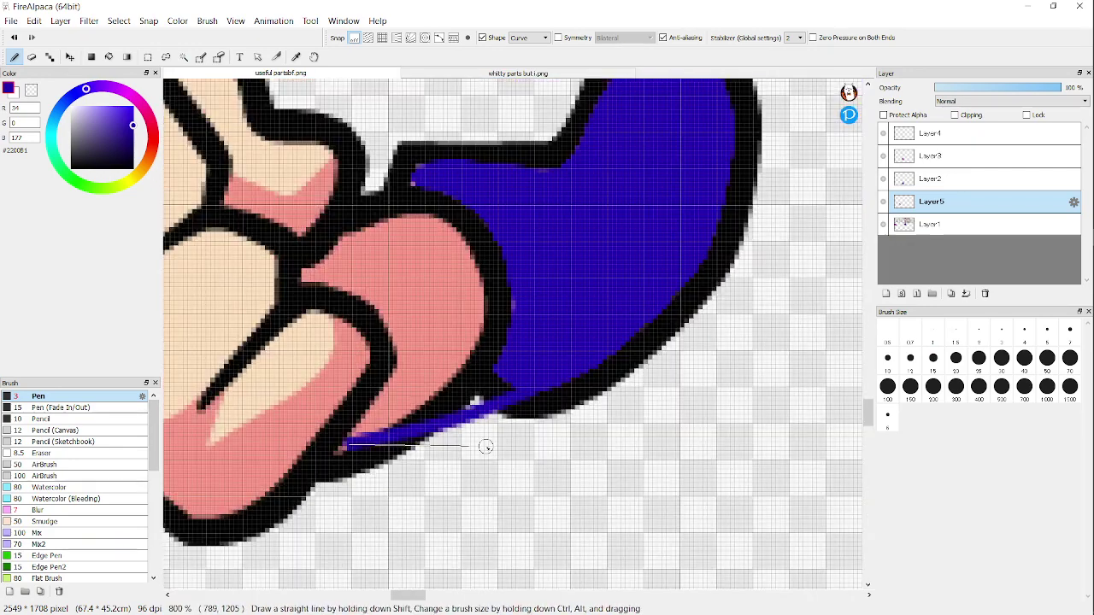
Step: Sample the black outline colour and draw a straight 5 px outline beneath the blue strip, from the sleeve to the hand
scroll(521, 415, "up", 2)
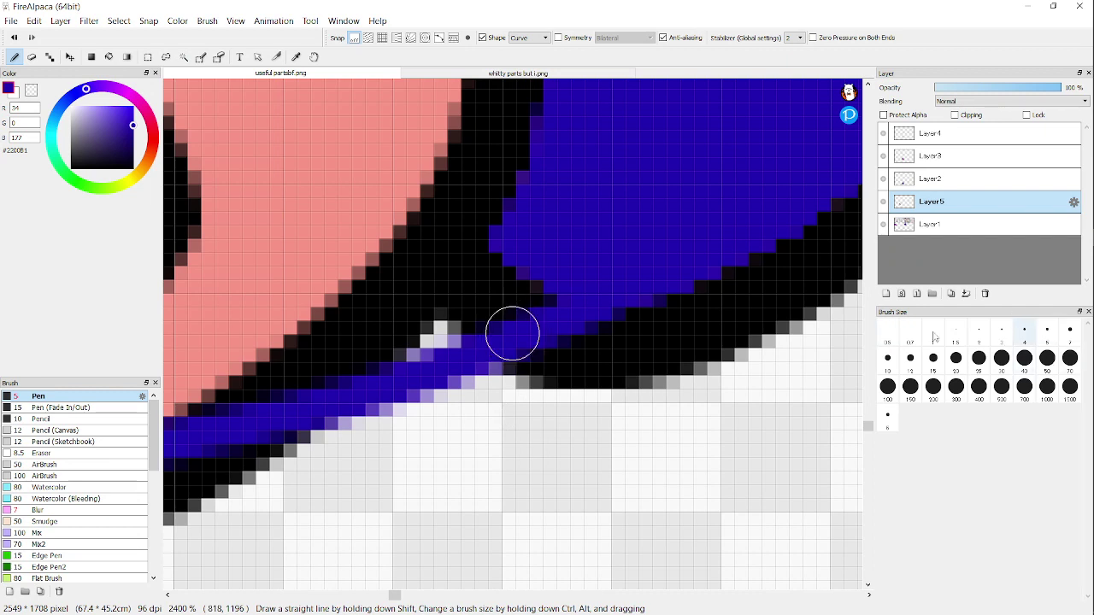
left_click(701, 319, "alt")
scroll(701, 318, "down", 1)
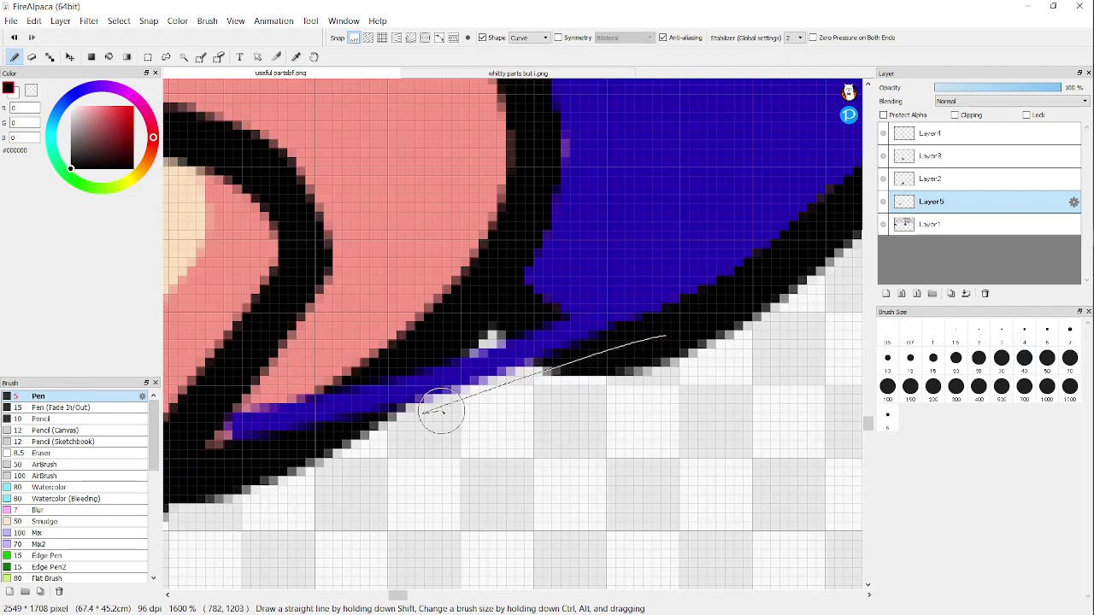
left_click(197, 479, "shift")
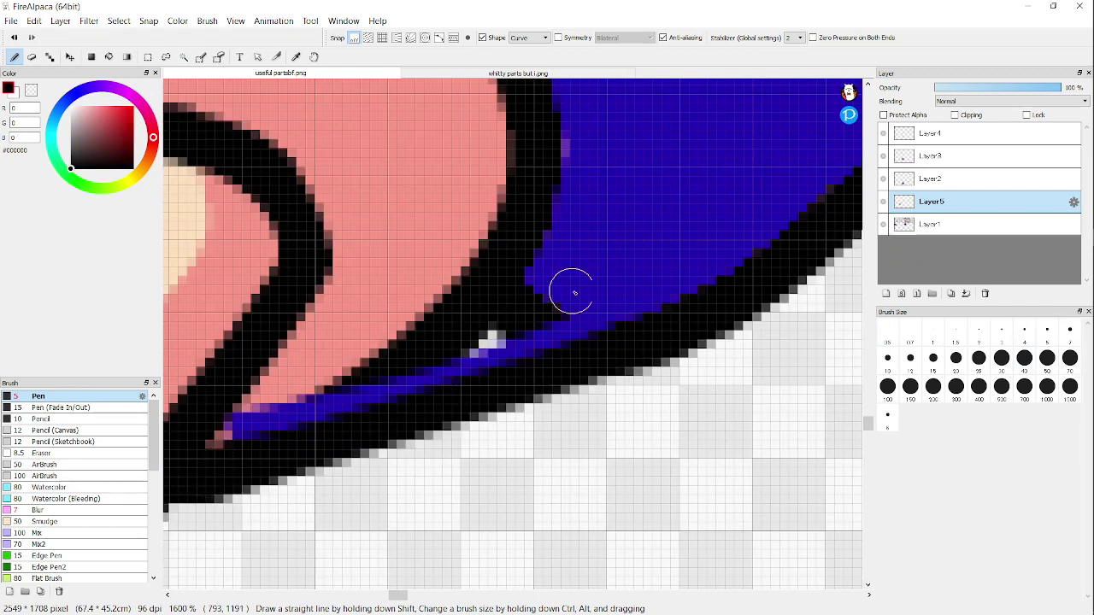
Step: Sample the sleeve's blue and widen the lower strip with a straight 5 px line over the gap beside the palm
left_click(613, 287, "alt")
left_click(301, 385, "shift")
scroll(447, 416, "down", 2)
Step: Extend the sleeve's upper end to the thumb with a straight blue line and a black outline above it
scroll(507, 298, "up", 2)
scroll(508, 298, "up", 2)
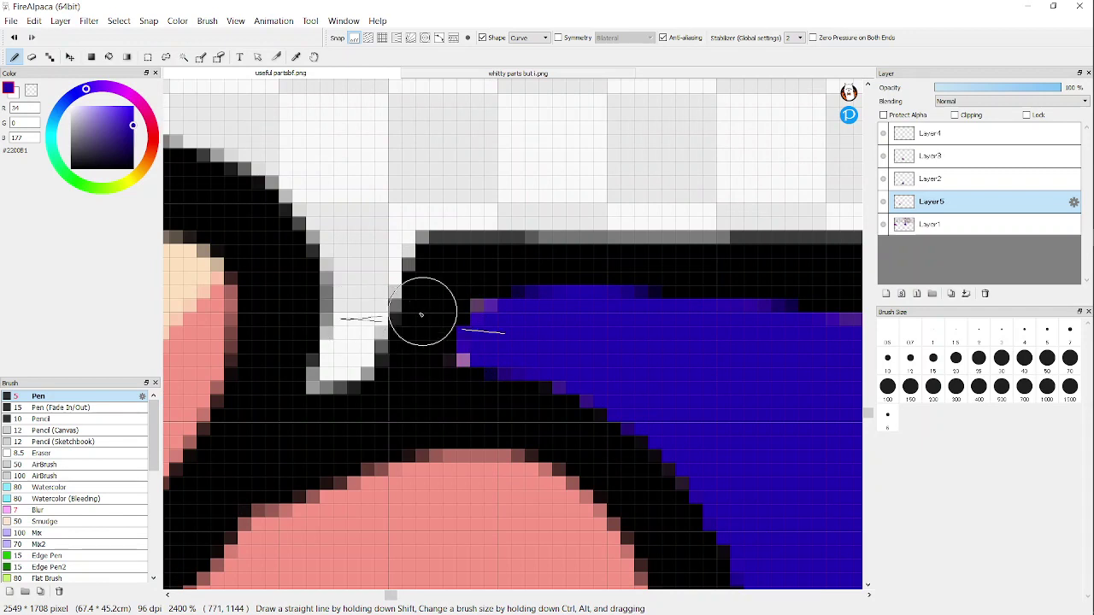
left_click(366, 320, "shift")
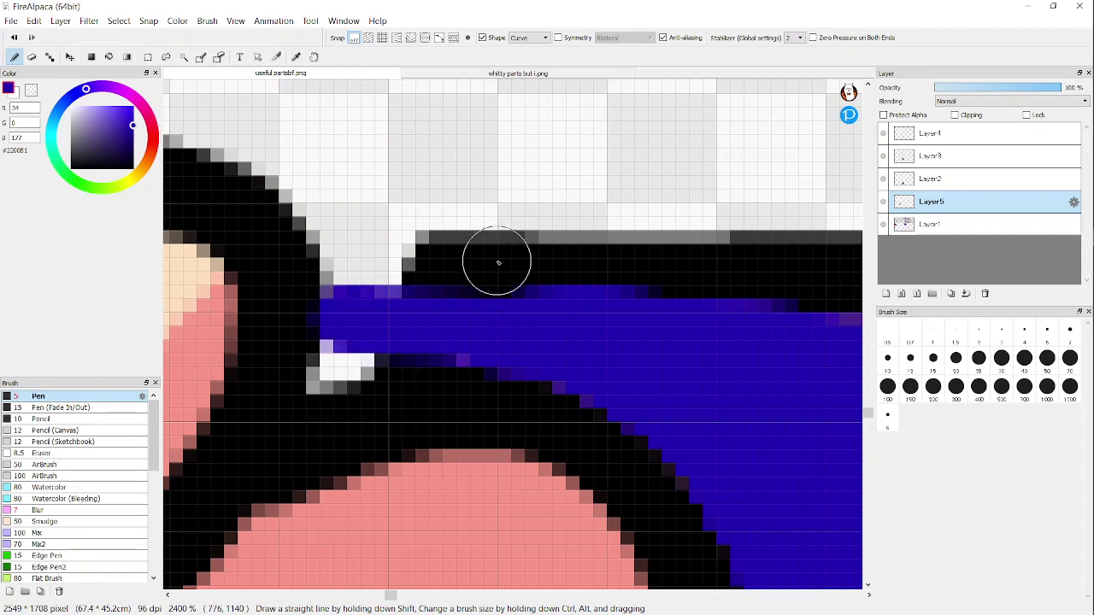
left_click(499, 263, "alt")
left_click(306, 266, "shift")
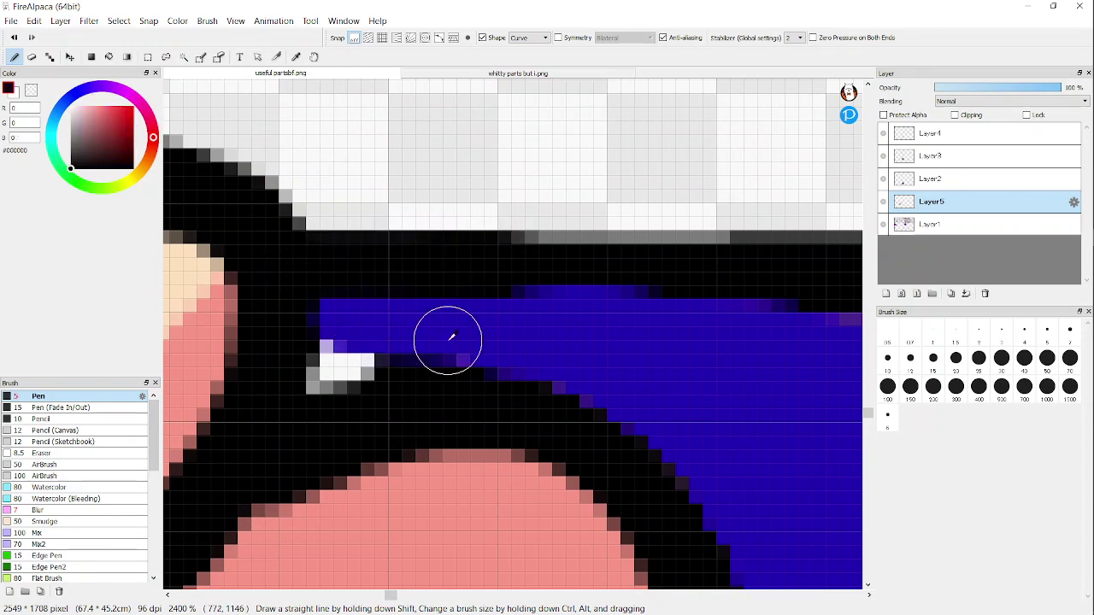
Step: Sample the sleeve's blue and draw a straight line from its upper end across the black outline into the pink palm section
left_click(451, 336, "alt")
scroll(353, 339, "down", 2)
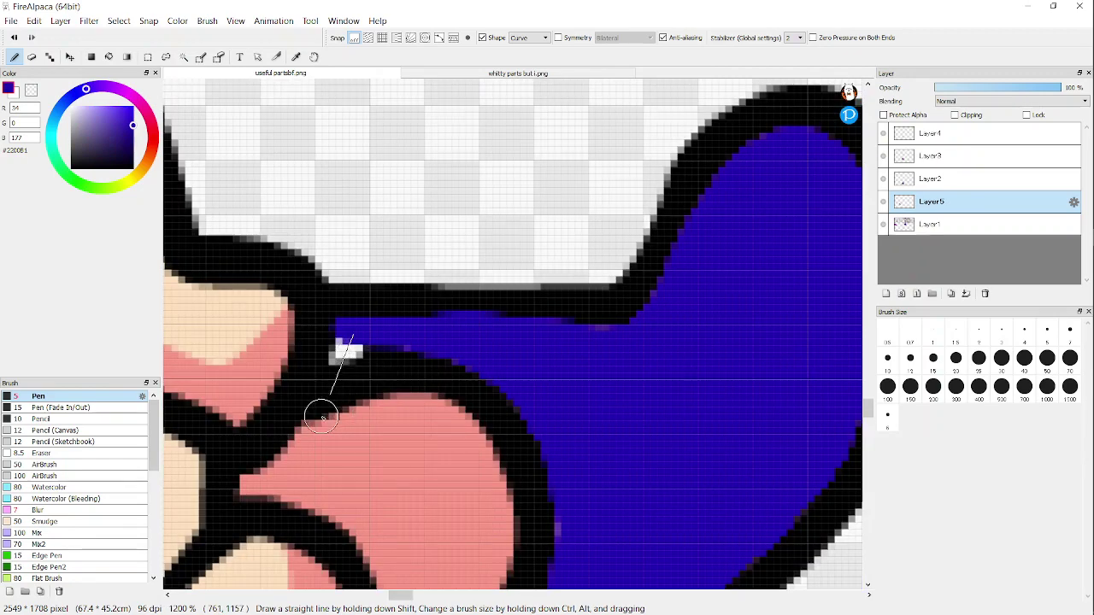
left_click(312, 446, "shift")
scroll(366, 325, "down", 3)
scroll(368, 415, "up", 3)
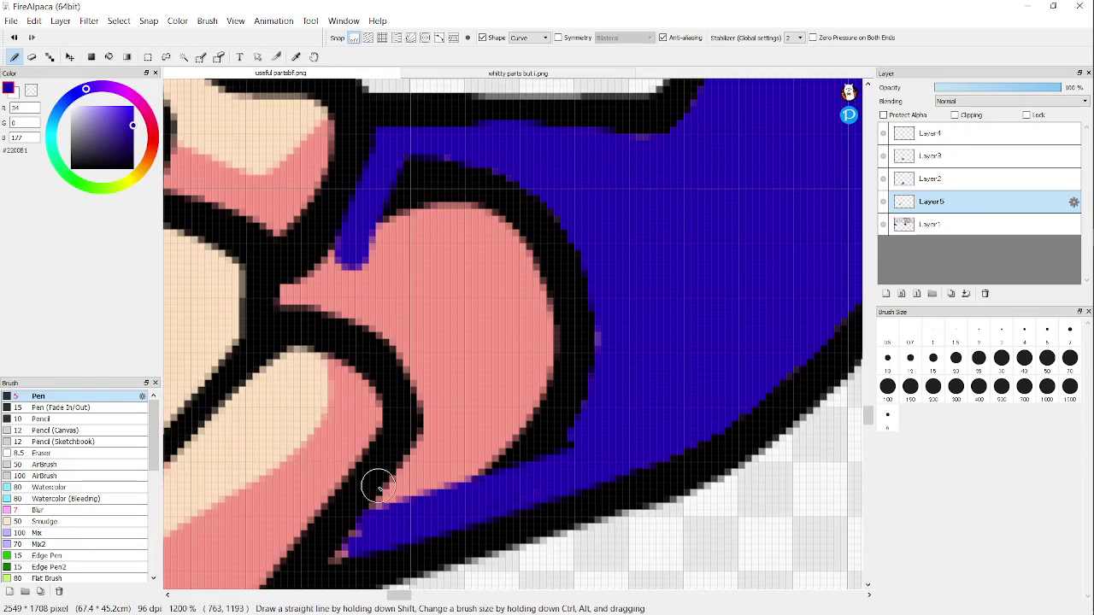
Step: Fill the pink palm section beside the sleeve with the same blue using Bucket at tolerance 21, and switch back to the Pen
scroll(376, 484, "up", 1)
scroll(388, 343, "down", 2)
left_click(108, 57)
left_click(454, 279)
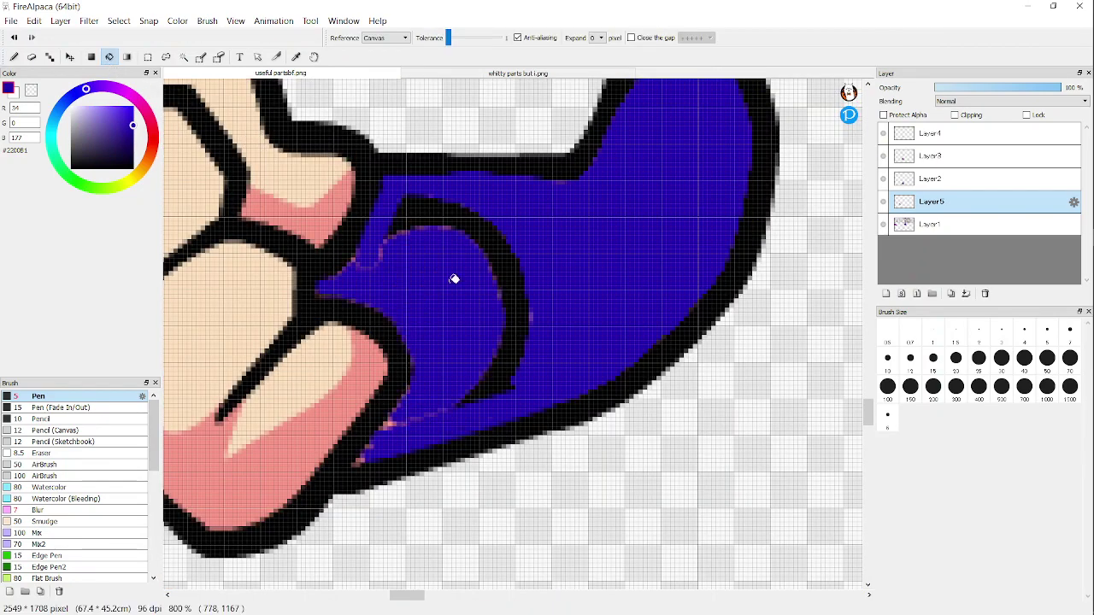
left_click(14, 38)
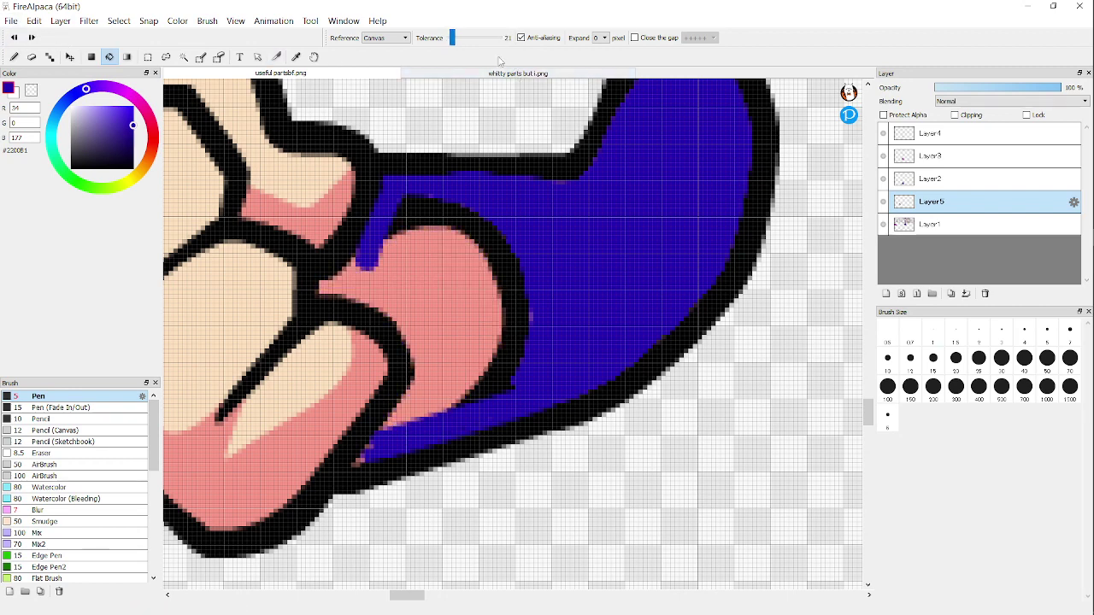
left_click(415, 295)
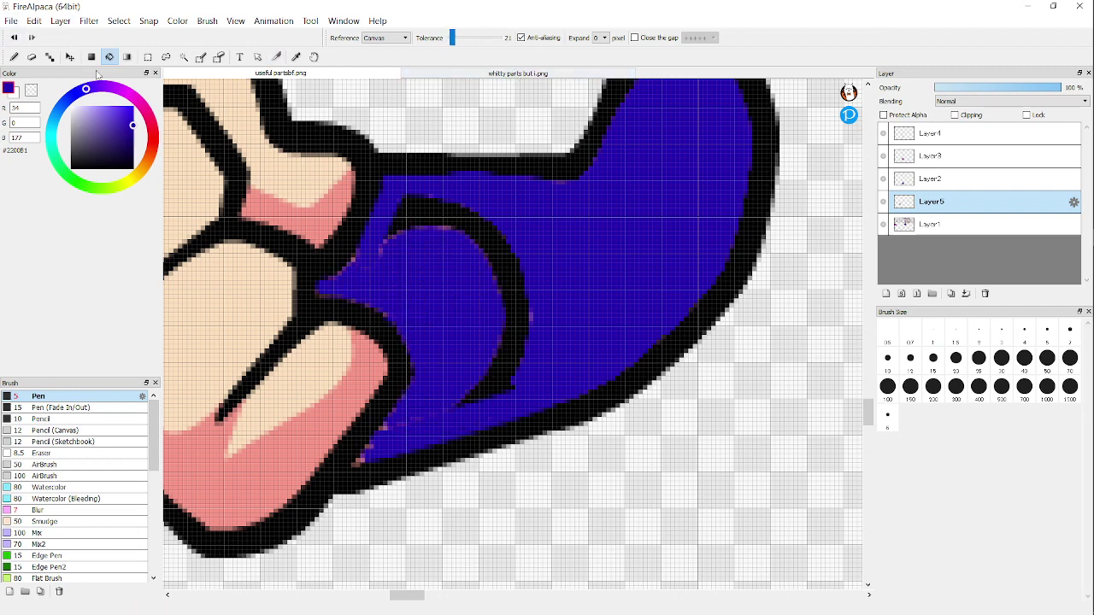
left_click(14, 56)
scroll(397, 245, "up", 1)
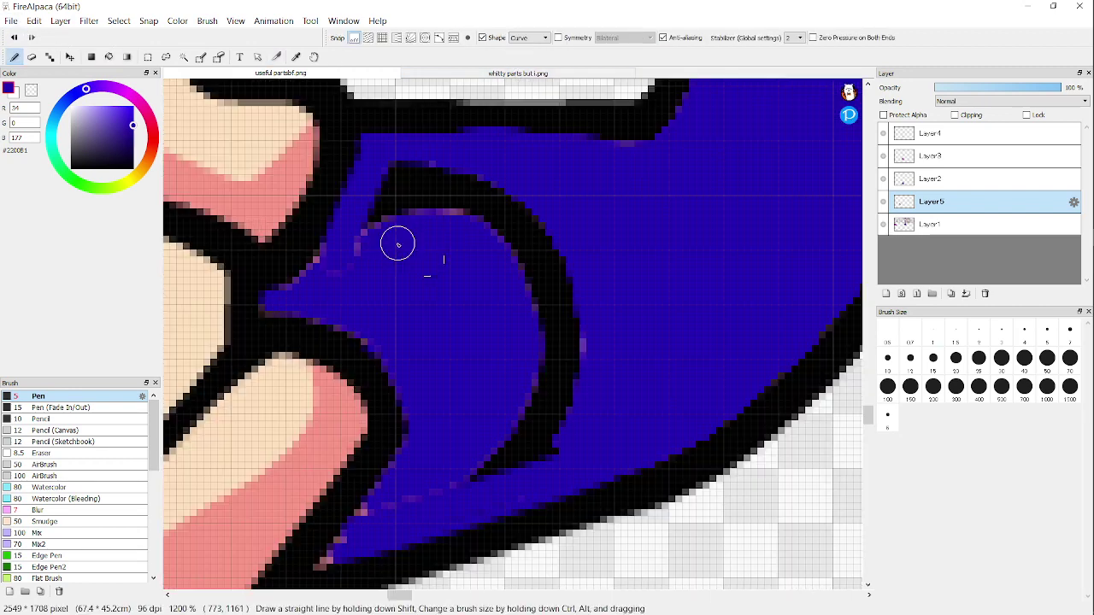
Step: Paint over the leftover purple edge pixels on the sleeve in dark blue, using a size 2 Pen at its lower tip
left_click(452, 167, "shift")
scroll(375, 248, "down", 2)
scroll(402, 313, "up", 2)
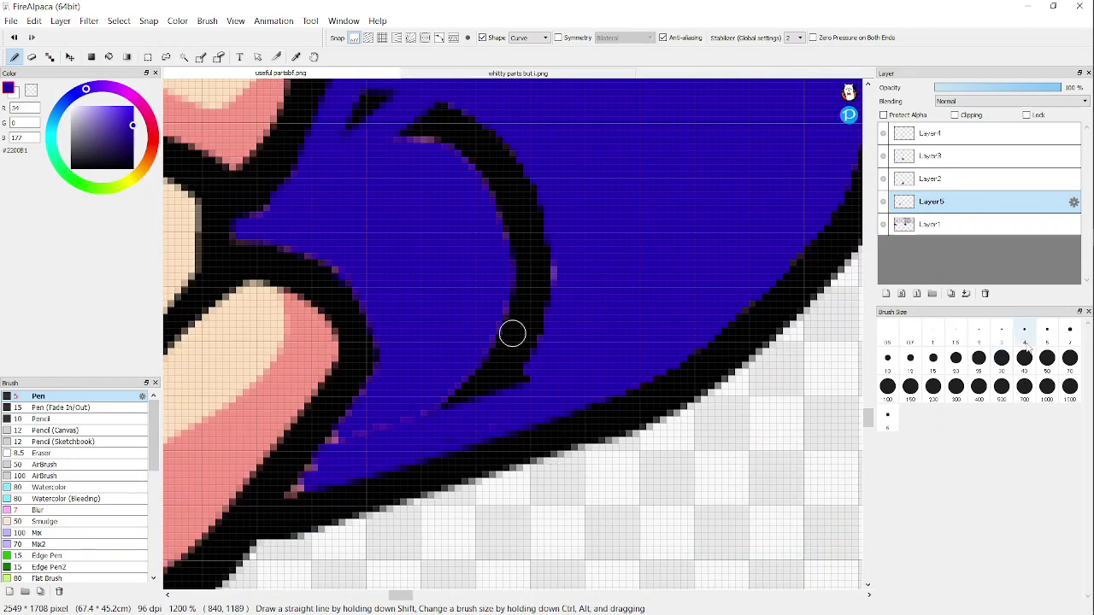
left_click(979, 342)
scroll(304, 493, "up", 2)
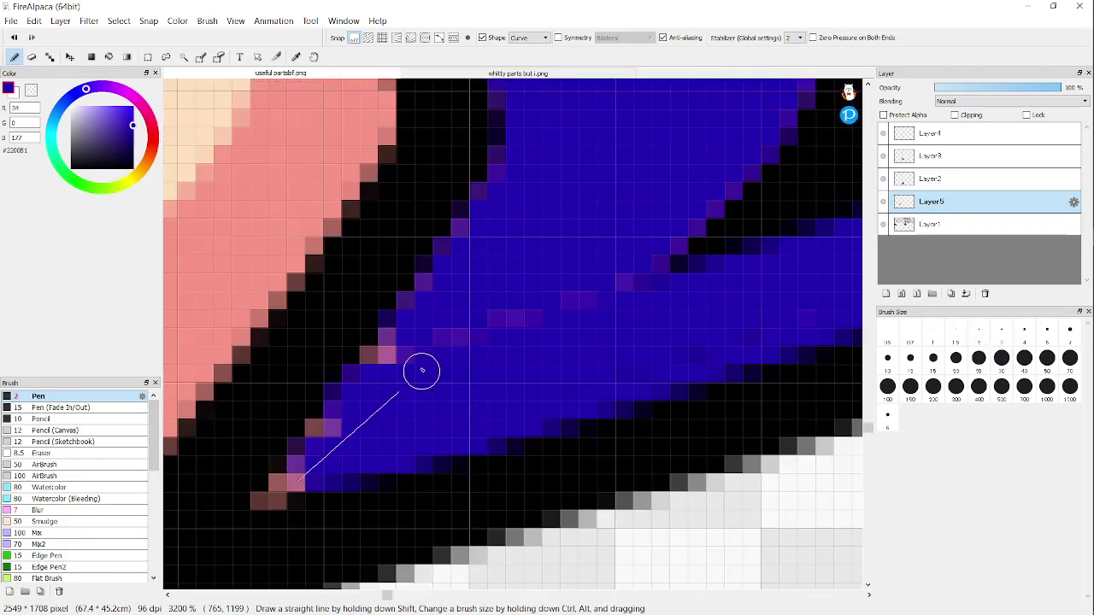
left_click(404, 331, "shift")
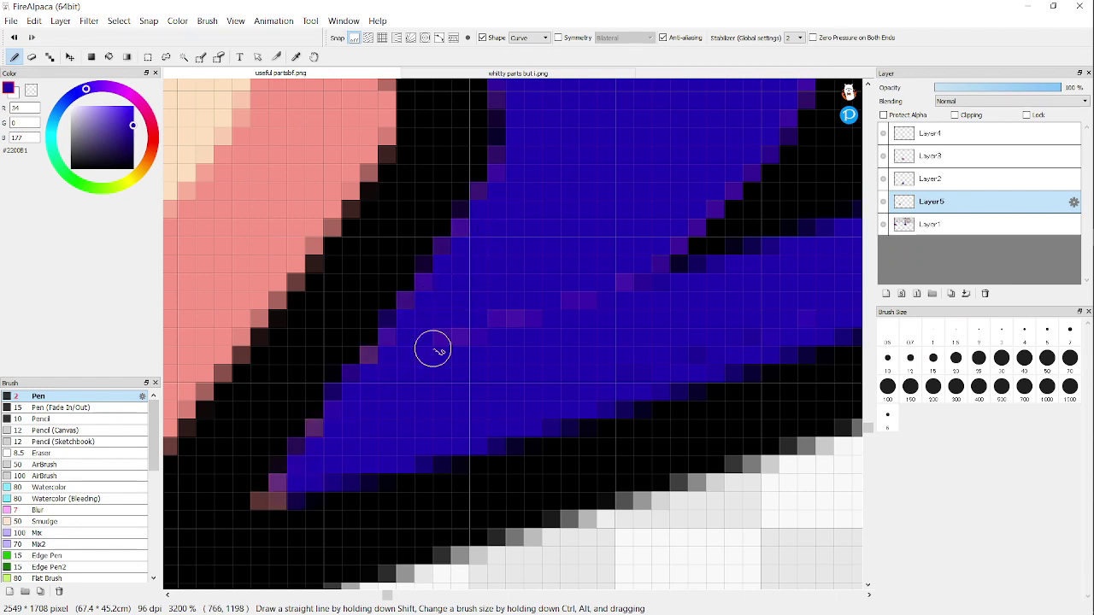
Step: Cover the remaining black arc inside the microphone arm's sleeve with dark blue using a size 25 Pen
scroll(606, 293, "down", 1)
scroll(578, 279, "down", 1)
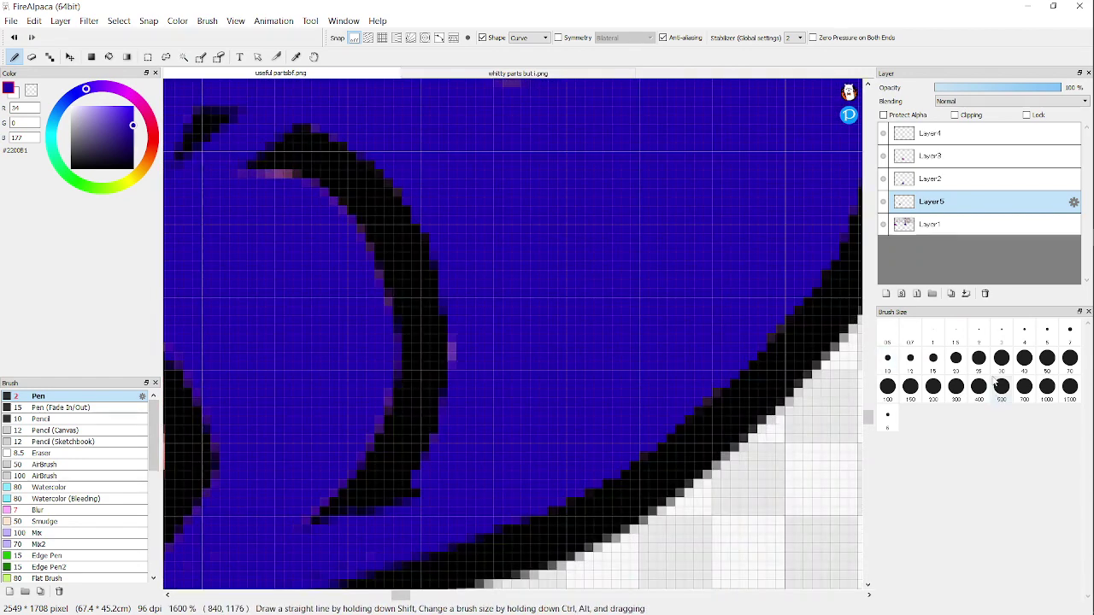
left_click(978, 358)
scroll(568, 301, "down", 1)
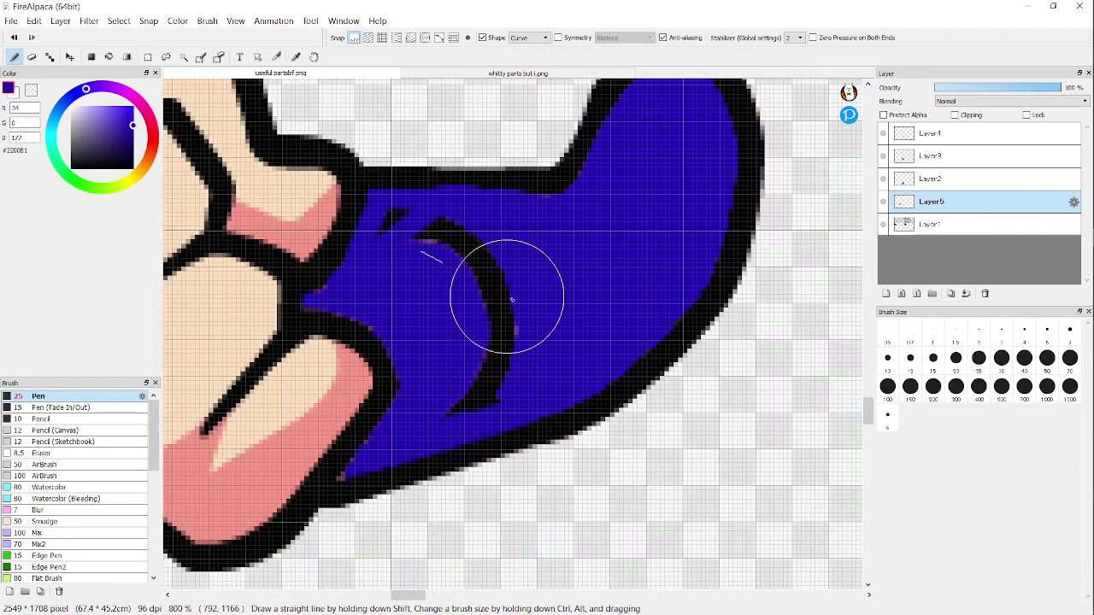
mouse_move(511, 299)
left_mouse_down()
mouse_move(405, 367)
mouse_move(464, 371)
left_mouse_up()
scroll(476, 359, "down", 1)
scroll(498, 331, "down", 1)
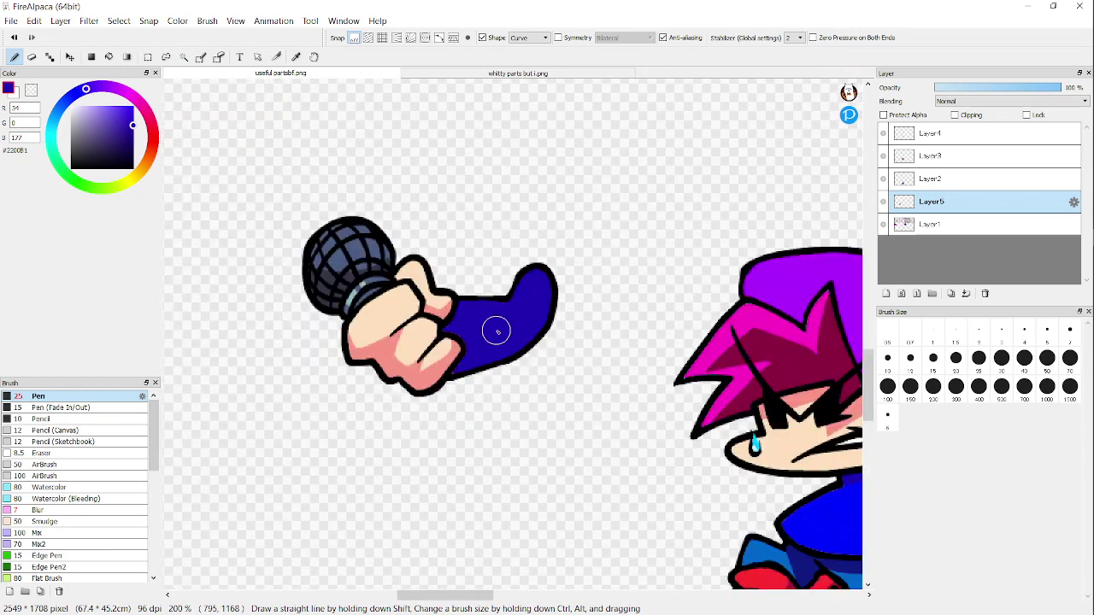
scroll(487, 329, "up", 1)
Step: Move the microphone arm on Layer5 onto the crouching character, with its sleeve tucked behind the blue shirt
left_click(70, 57)
scroll(307, 292, "down", 2)
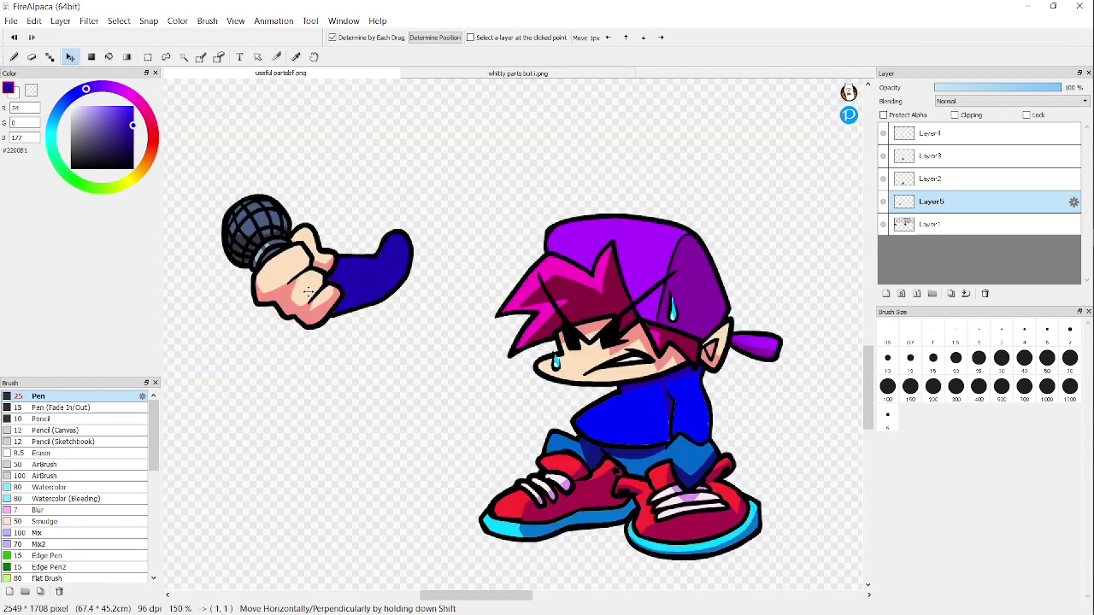
left_click_drag(307, 292, 533, 456)
scroll(572, 389, "up", 1)
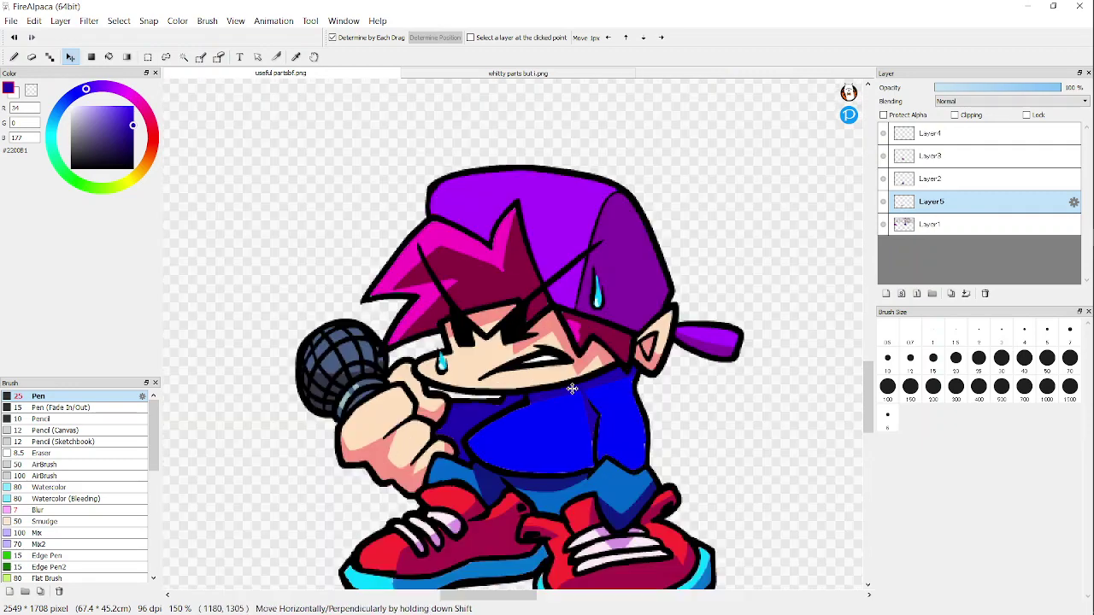
left_click_drag(572, 389, 543, 435)
scroll(533, 446, "down", 3)
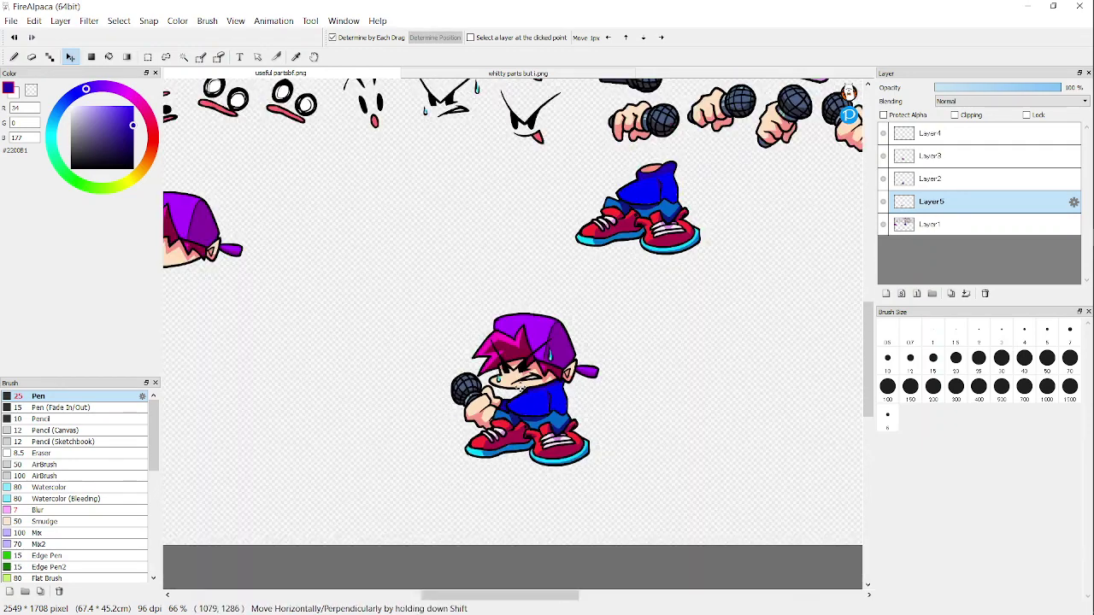
scroll(520, 391, "up", 2)
scroll(465, 323, "down", 1)
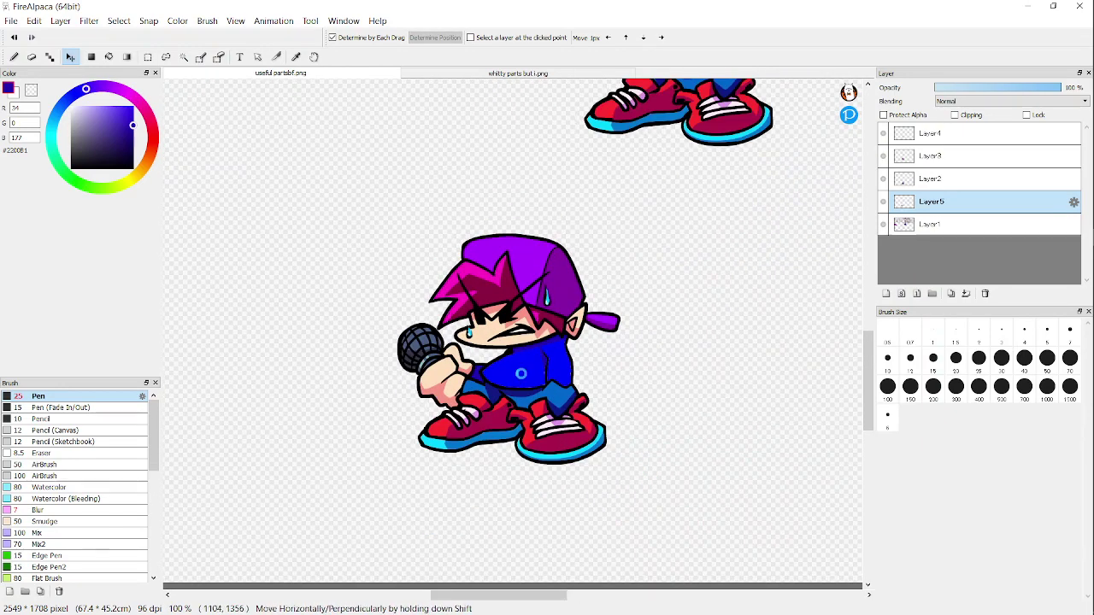
Step: Try shifting the body on Layer2 sideways under the head, and undo the move
scroll(519, 373, "up", 6)
left_click(907, 179)
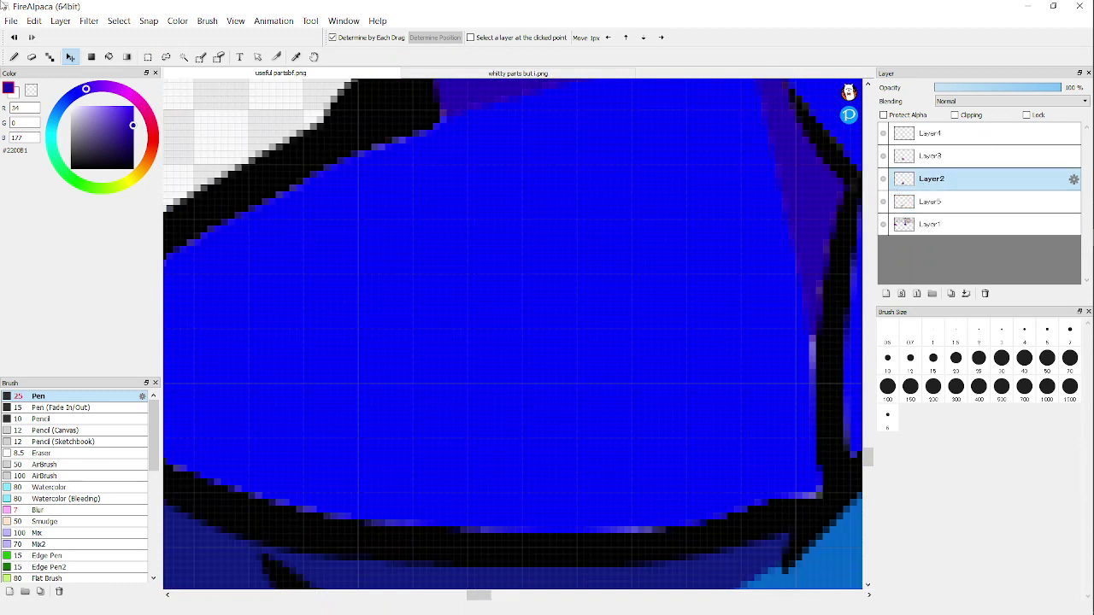
scroll(256, 236, "down", 3)
left_click_drag(342, 305, 427, 305)
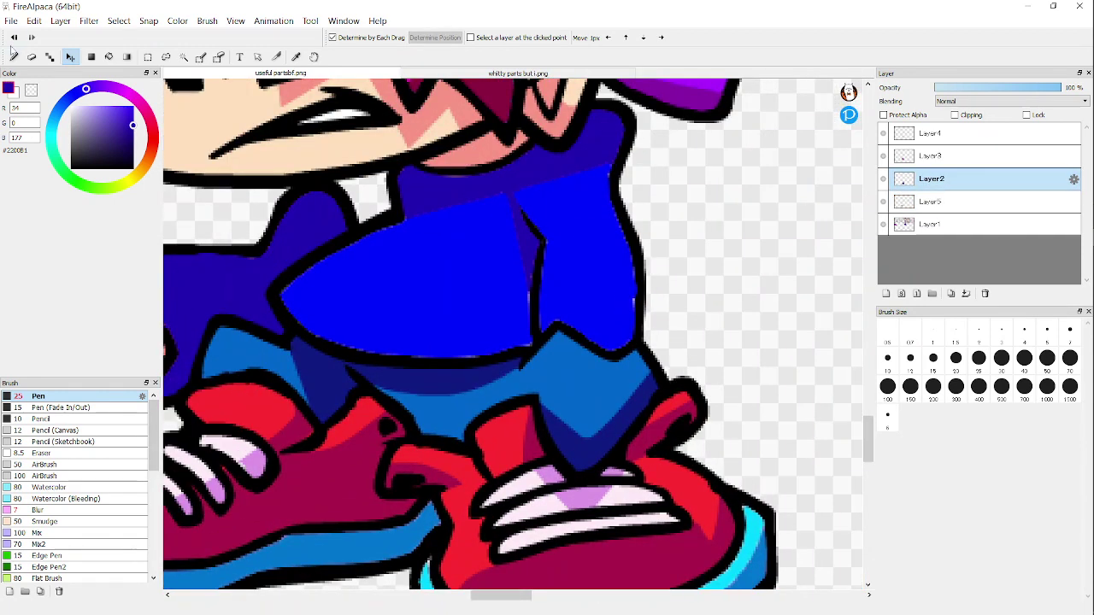
left_click(14, 38)
Step: Paint green test strokes on the blue shirt on Layer2 with the Pen and undo them
left_click(75, 173)
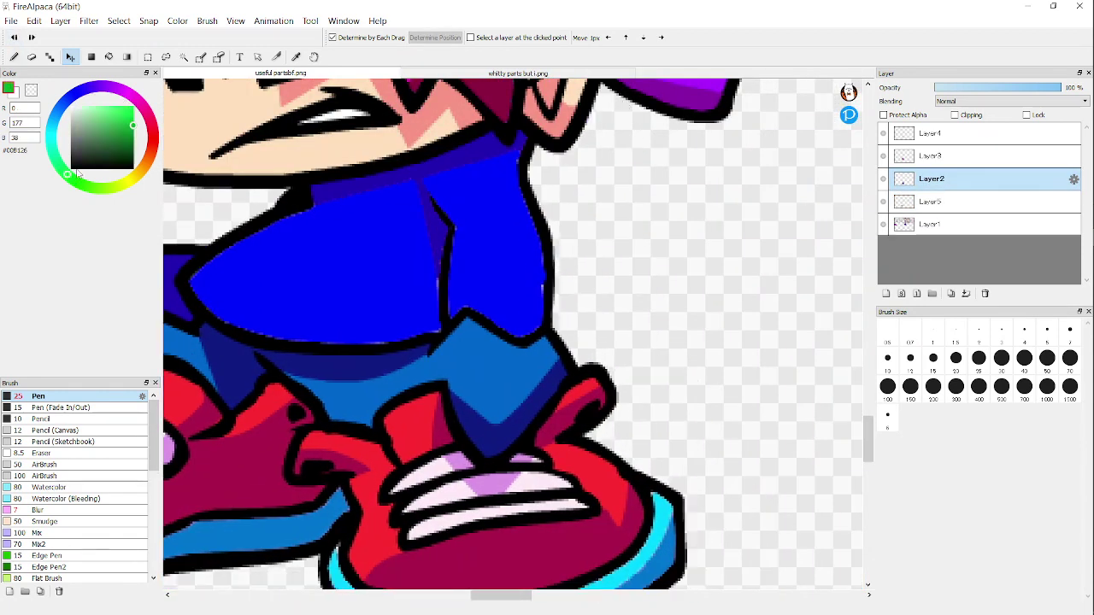
left_click(14, 56)
scroll(276, 241, "up", 3)
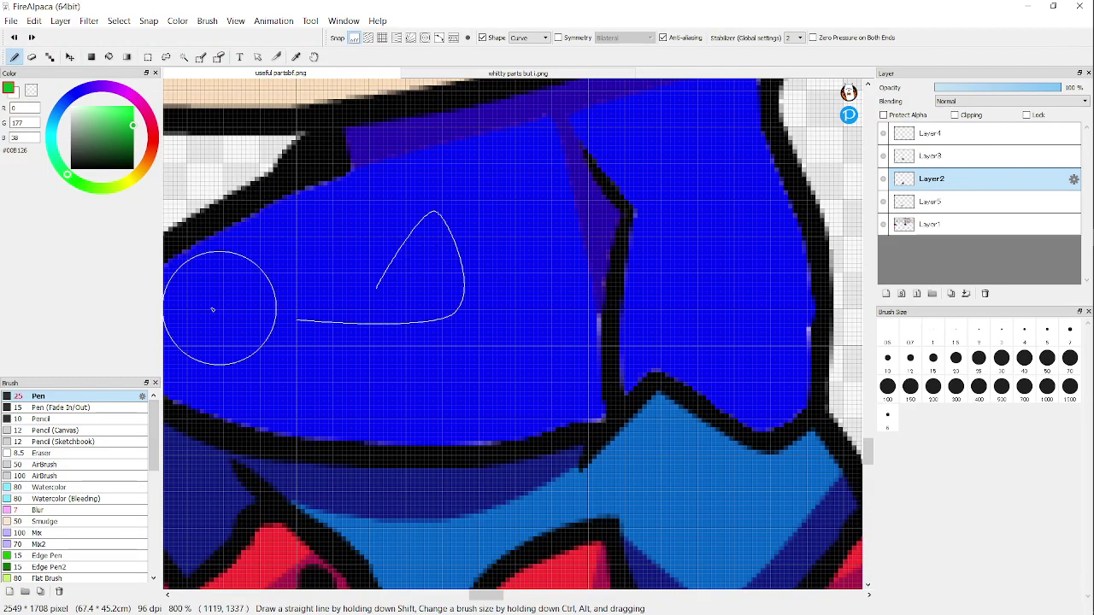
left_click_drag(383, 276, 451, 354)
scroll(439, 329, "down", 4)
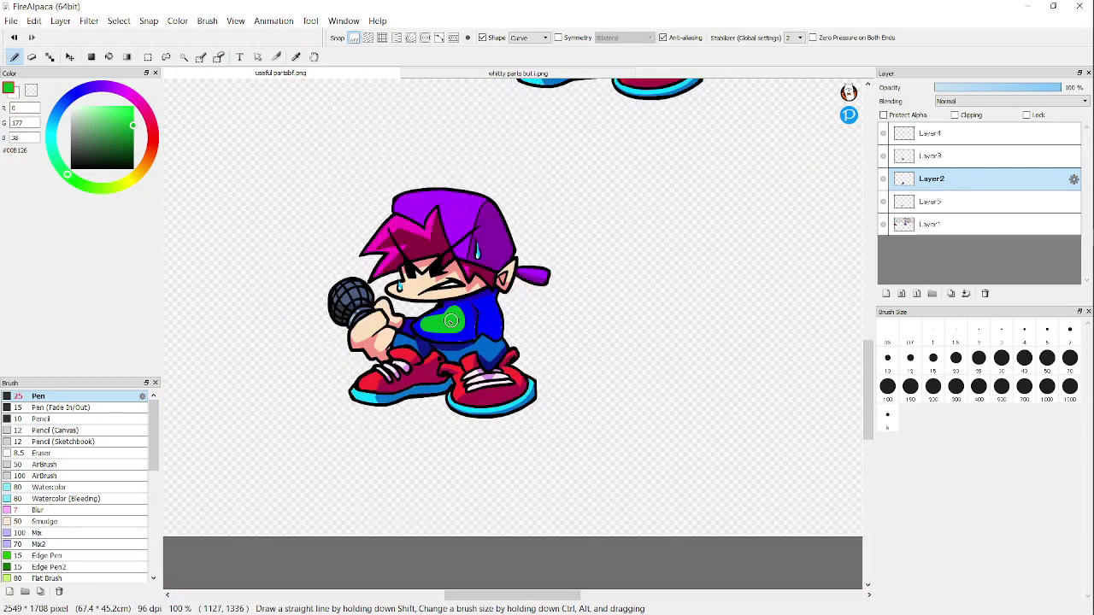
scroll(440, 329, "up", 3)
left_click(13, 37)
scroll(479, 361, "down", 2)
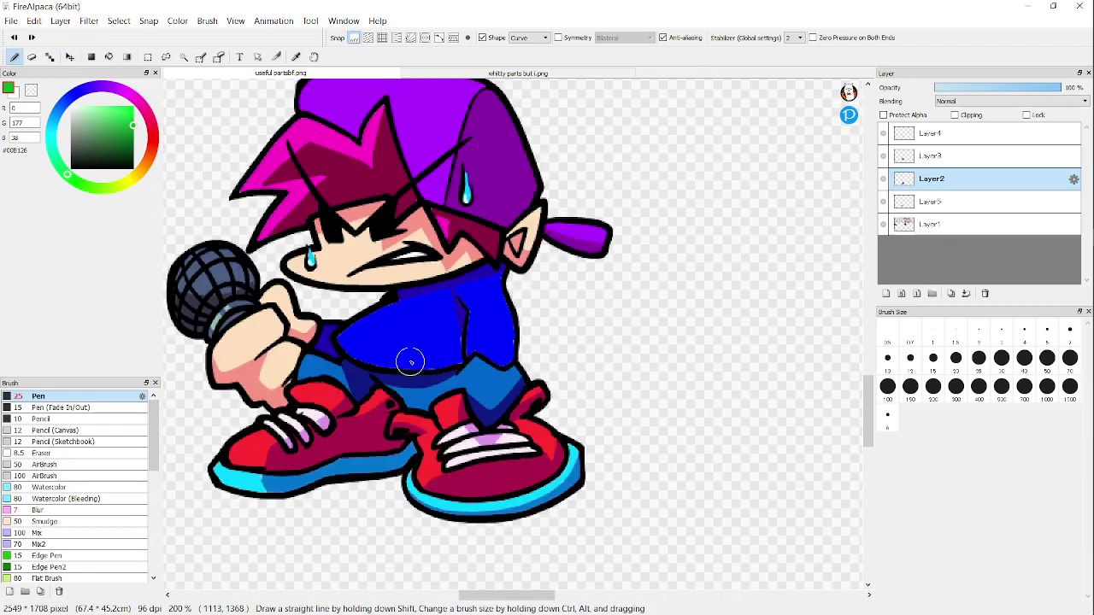
scroll(438, 337, "up", 3)
mouse_move(422, 322)
left_mouse_down()
mouse_move(448, 365)
mouse_move(365, 331)
mouse_move(442, 314)
mouse_move(415, 330)
left_mouse_up()
left_click(13, 37)
scroll(507, 377, "down", 3)
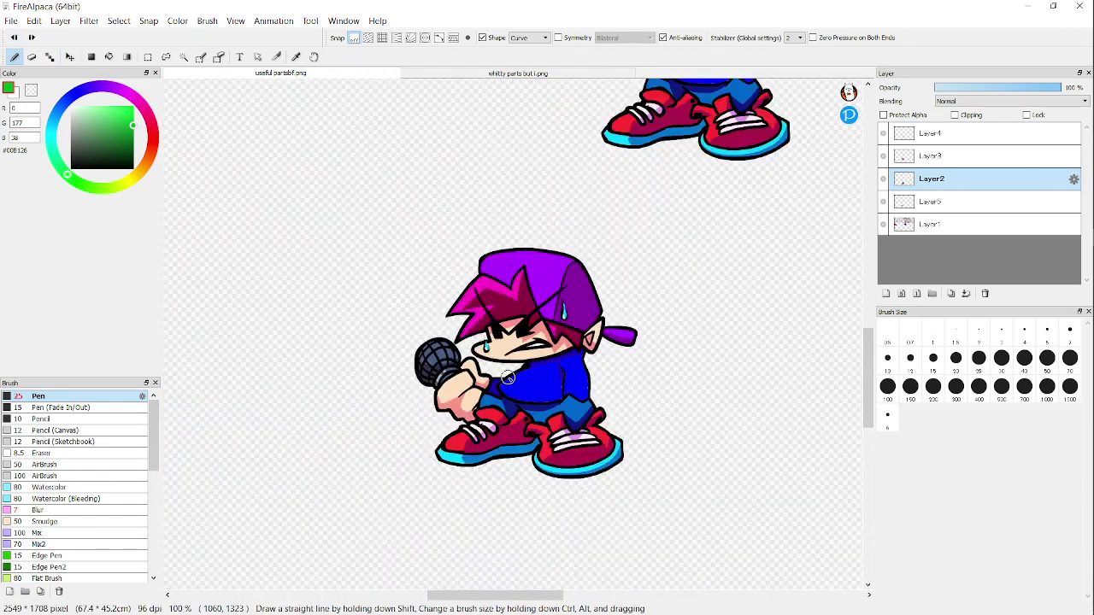
scroll(548, 323, "up", 2)
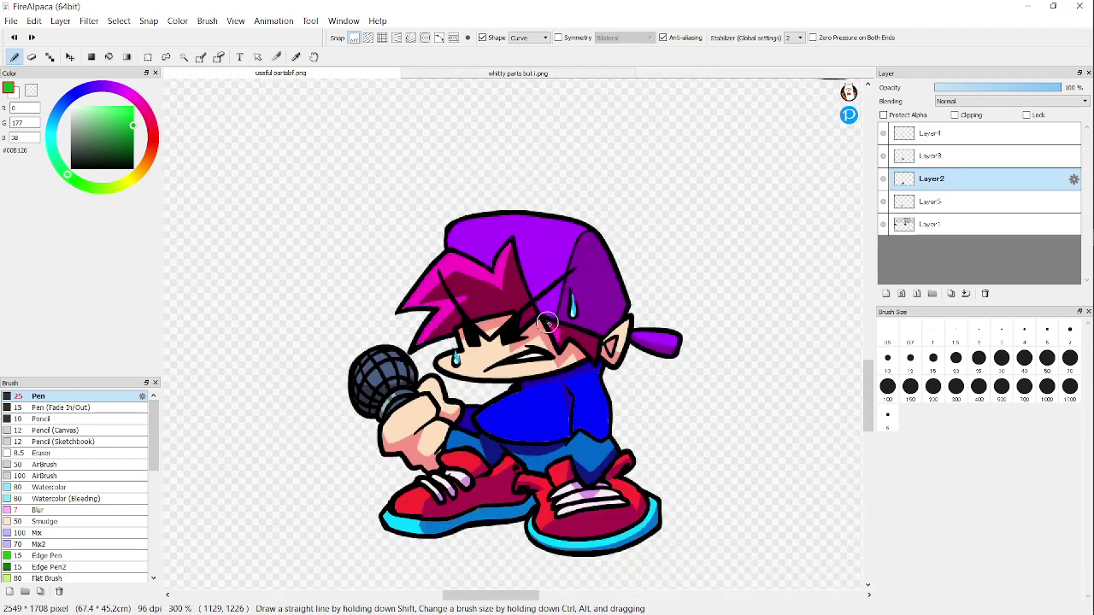
scroll(510, 474, "down", 3)
scroll(427, 318, "up", 4)
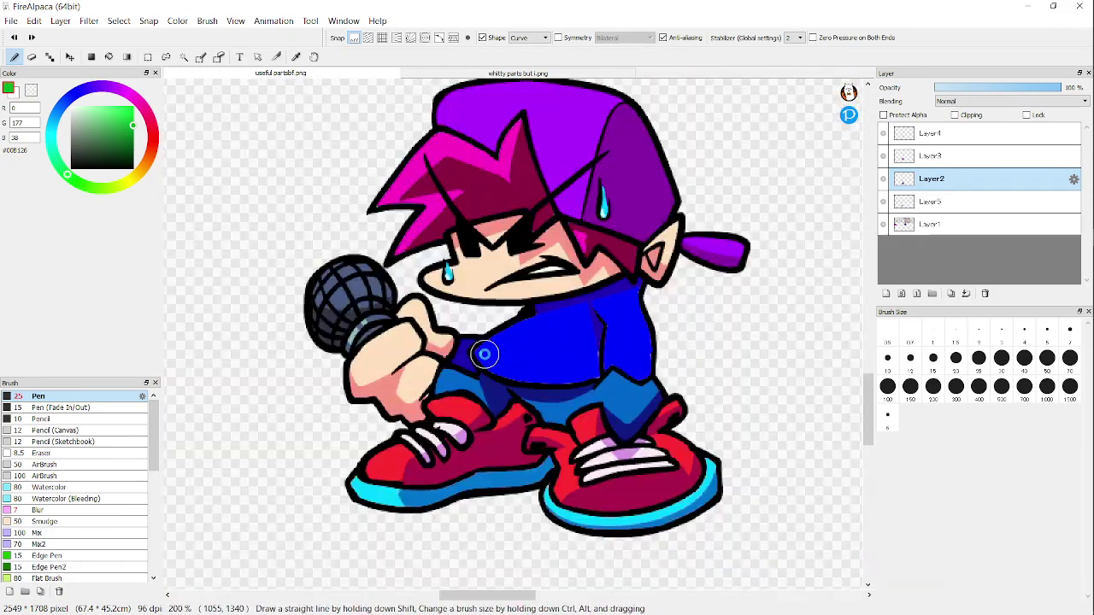
scroll(490, 360, "down", 3)
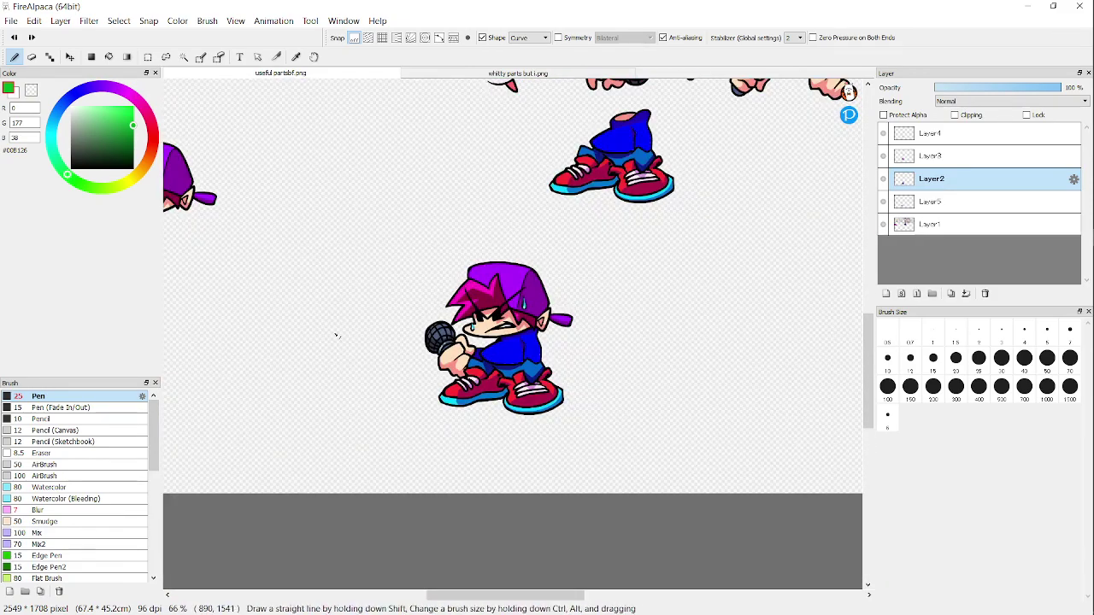
left_click(70, 57)
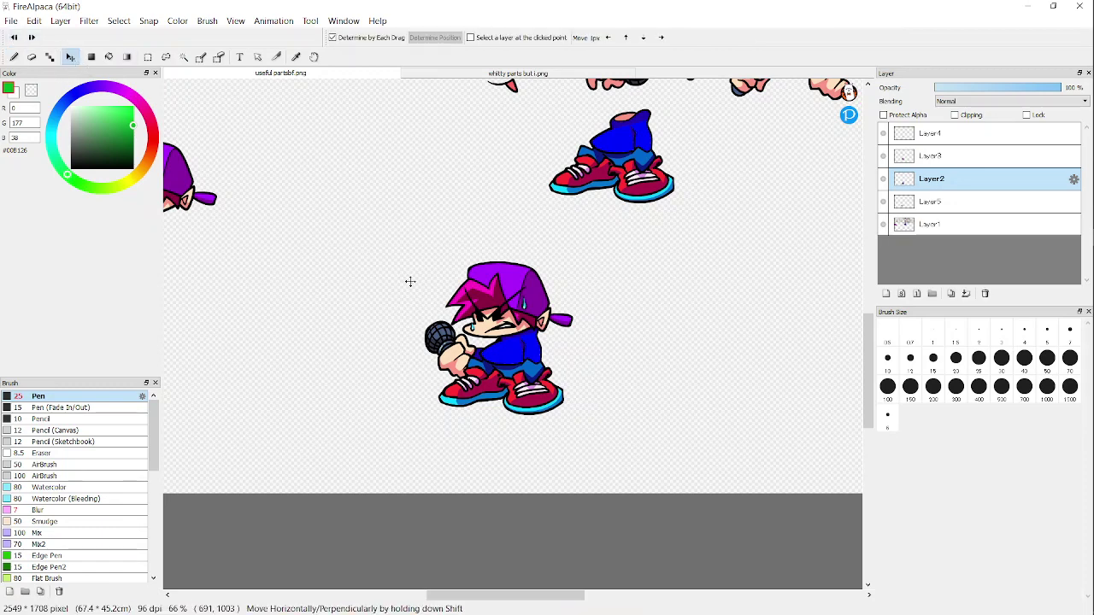
scroll(452, 342, "down", 2)
Step: Switch to the whitty parts image and create a new 1280 × 720 pixel image at 600 dpi with a transparent background
left_click(510, 74)
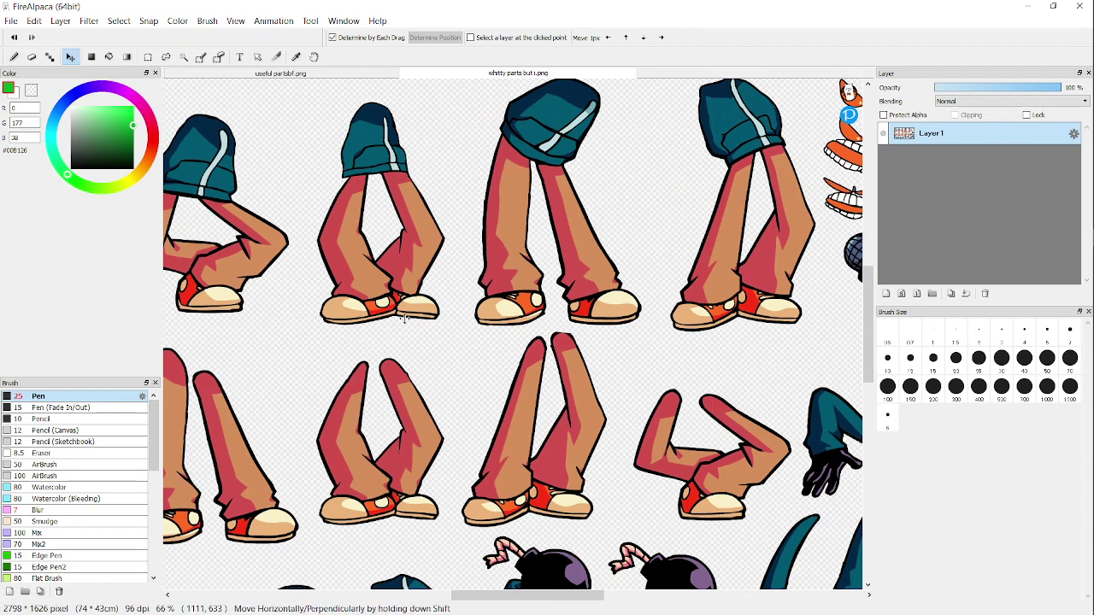
scroll(404, 318, "down", 2)
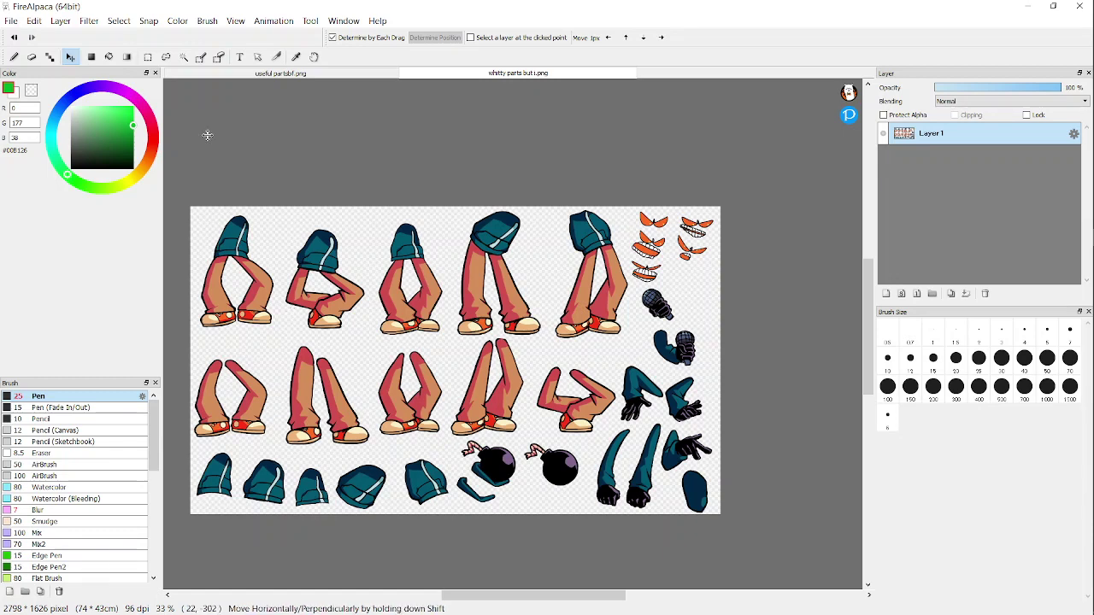
scroll(276, 105, "down", 1)
left_click(11, 20)
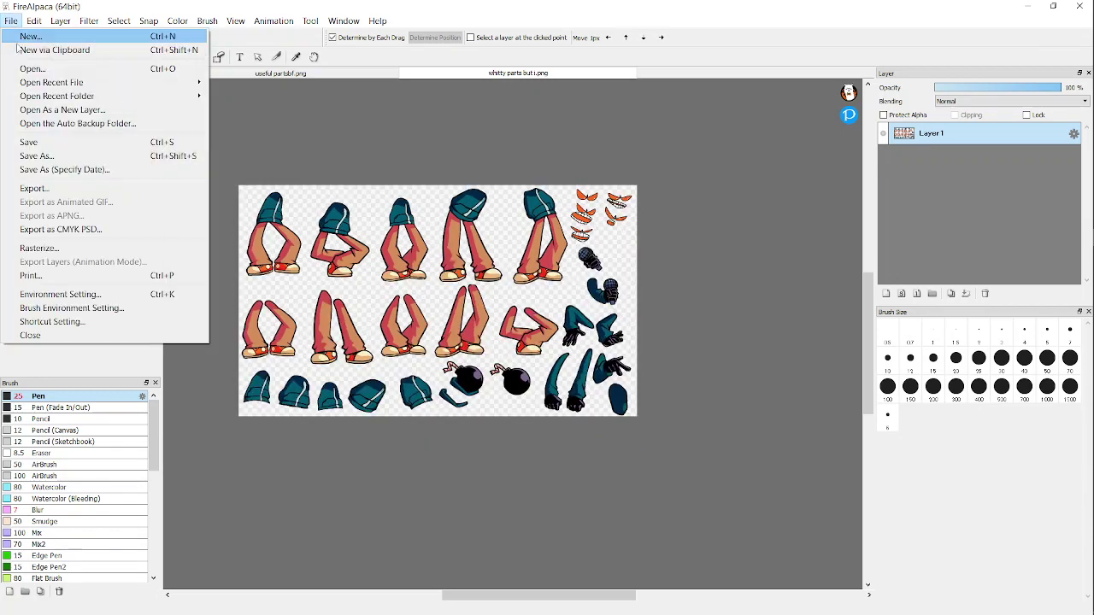
left_click(27, 35)
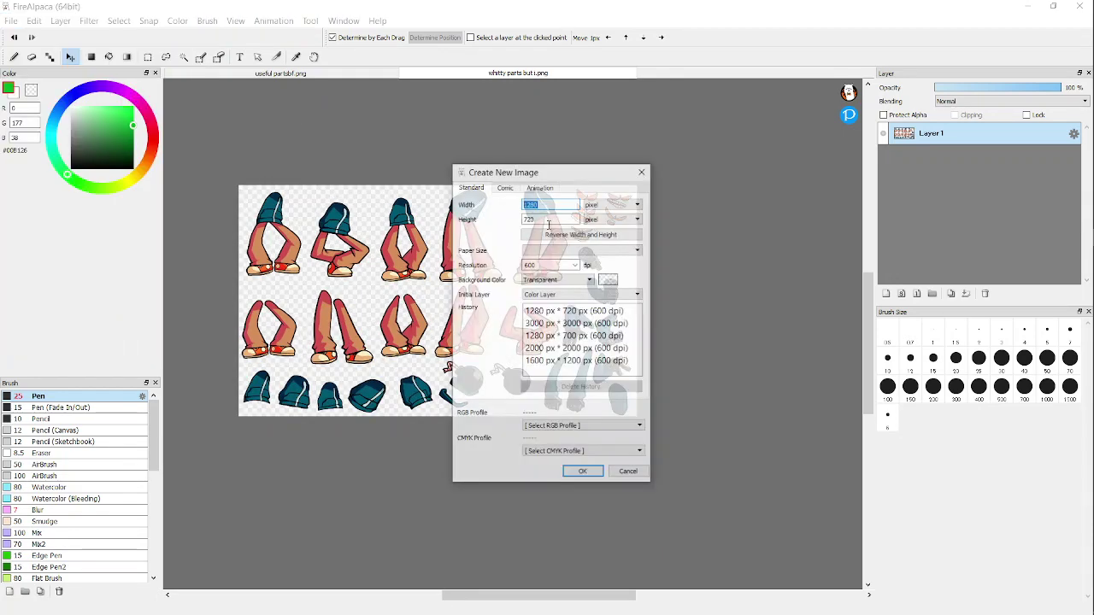
left_click(582, 475)
Step: Return to the whitty parts sheet and examine the available body parts
left_click(461, 73)
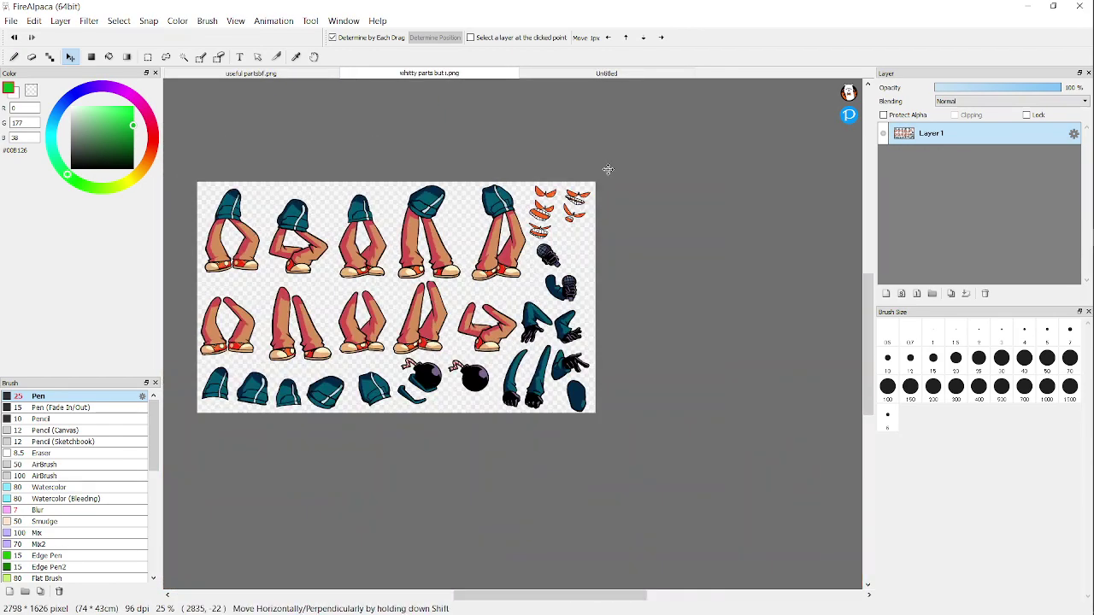
scroll(608, 168, "up", 3)
scroll(579, 163, "down", 5)
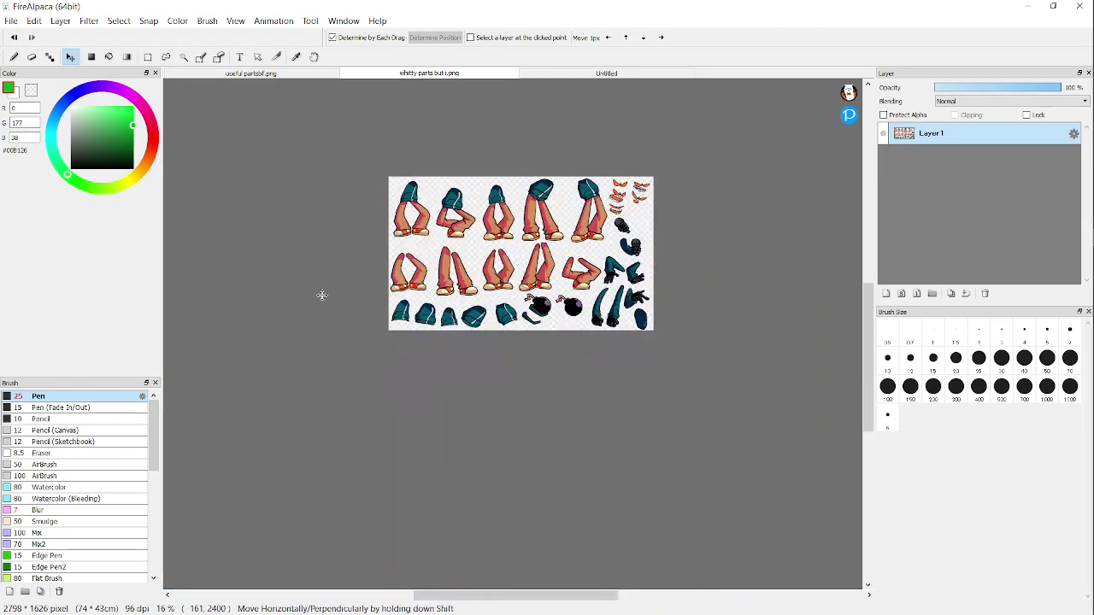
scroll(592, 272, "up", 3)
scroll(663, 399, "down", 3)
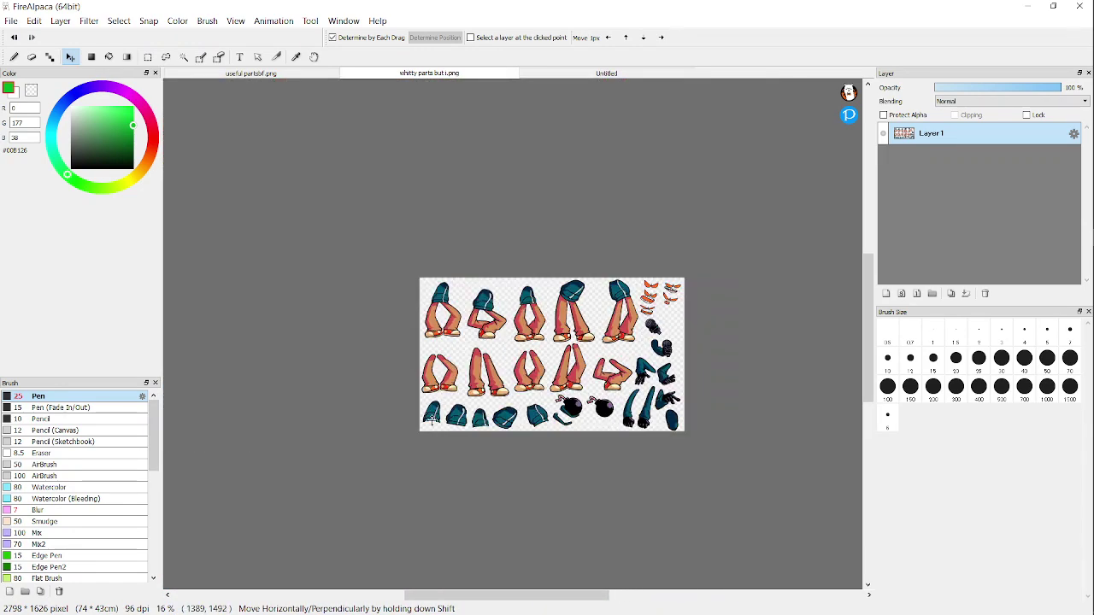
scroll(596, 321, "up", 4)
scroll(493, 313, "down", 4)
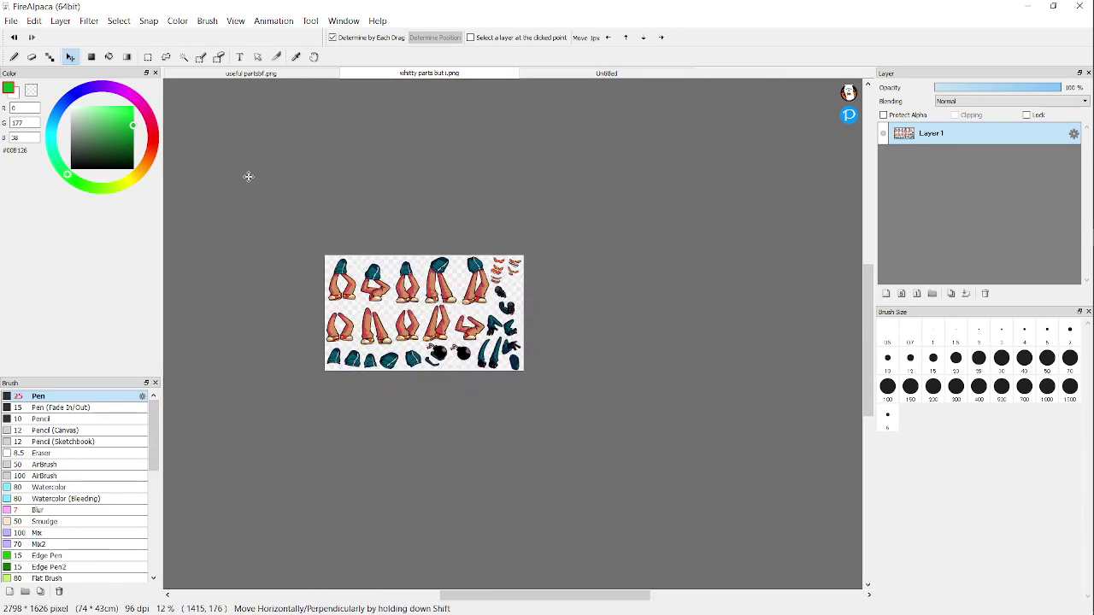
Step: Outline the straight, separated pair of legs in the middle row of the whitty parts sheet with a polygon selection
key("m")
scroll(357, 223, "up", 3)
scroll(368, 240, "down", 4)
scroll(389, 369, "up", 5)
scroll(388, 369, "down", 5)
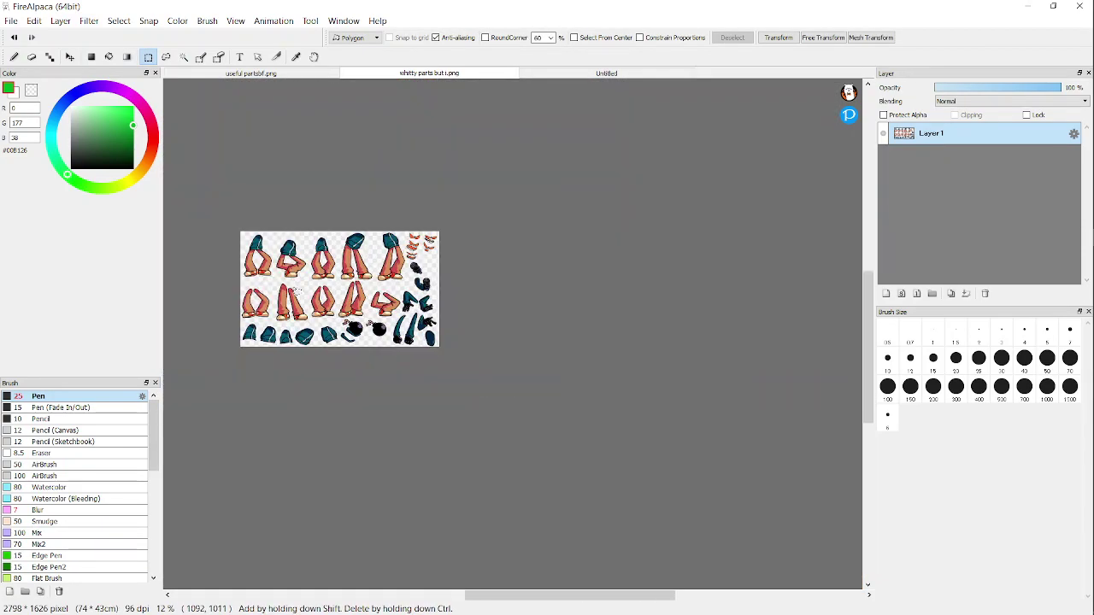
scroll(247, 247, "up", 5)
scroll(290, 286, "down", 4)
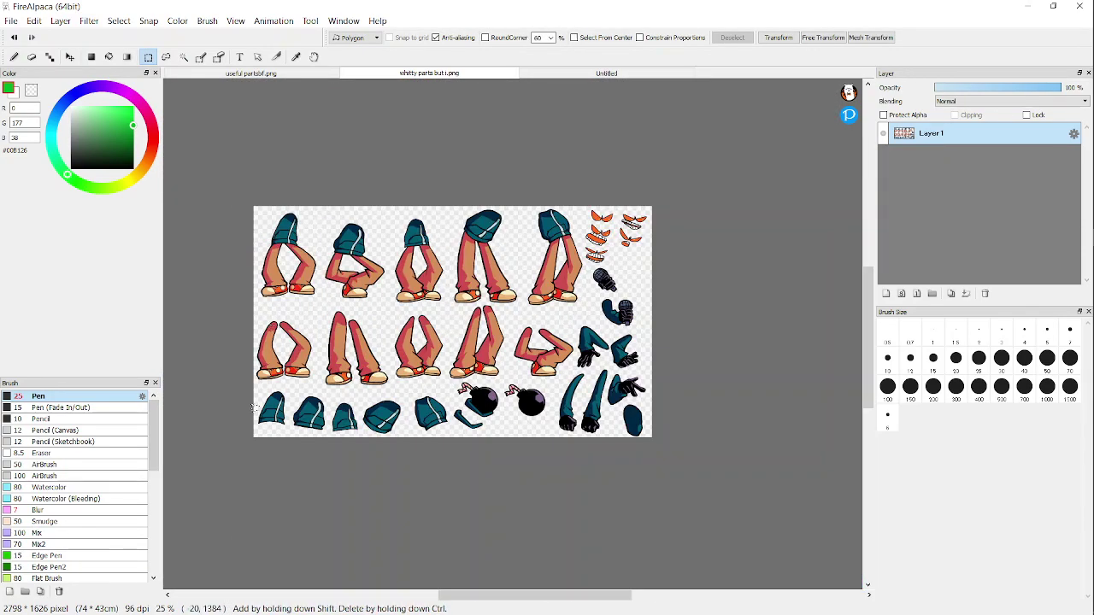
scroll(254, 409, "up", 3)
scroll(261, 383, "down", 2)
scroll(262, 383, "up", 2)
scroll(271, 224, "down", 2)
scroll(265, 231, "up", 1)
scroll(265, 231, "down", 2)
scroll(377, 275, "up", 2)
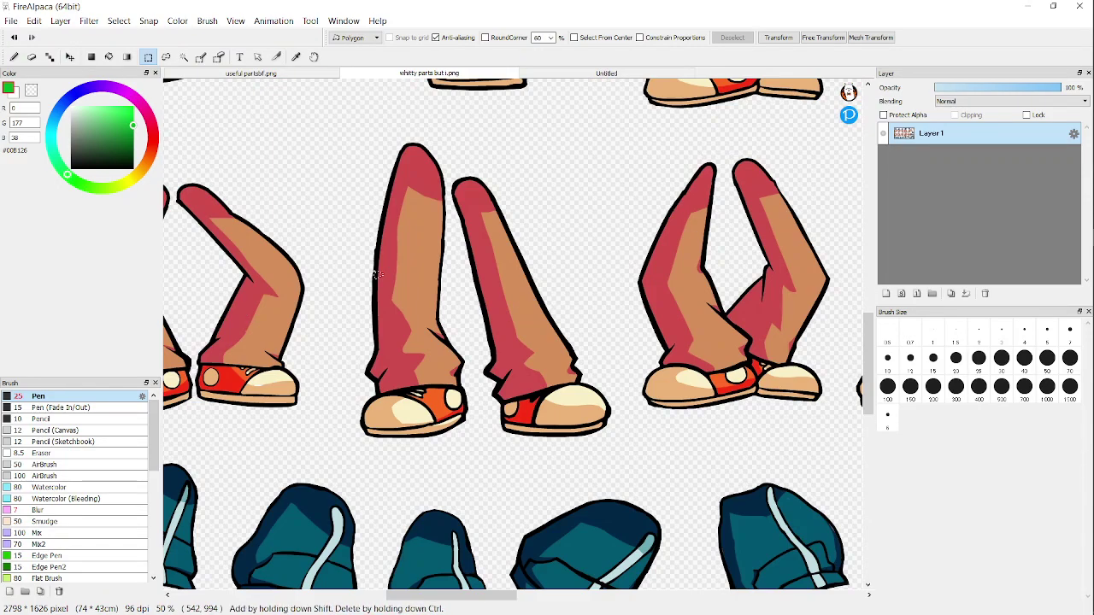
scroll(377, 274, "up", 1)
scroll(377, 274, "down", 1)
left_click(351, 183)
left_click(538, 465)
left_click(640, 442)
left_click(605, 301)
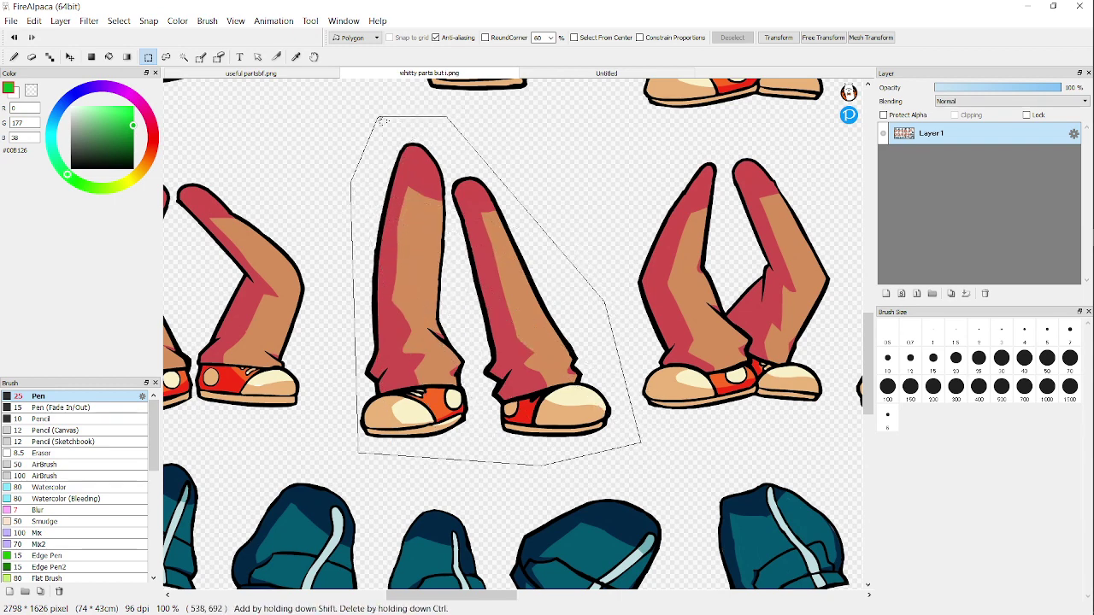
double_click(382, 121)
Step: Copy the selected pair of legs and paste it into the untitled 1280 × 720 image
left_click(35, 21)
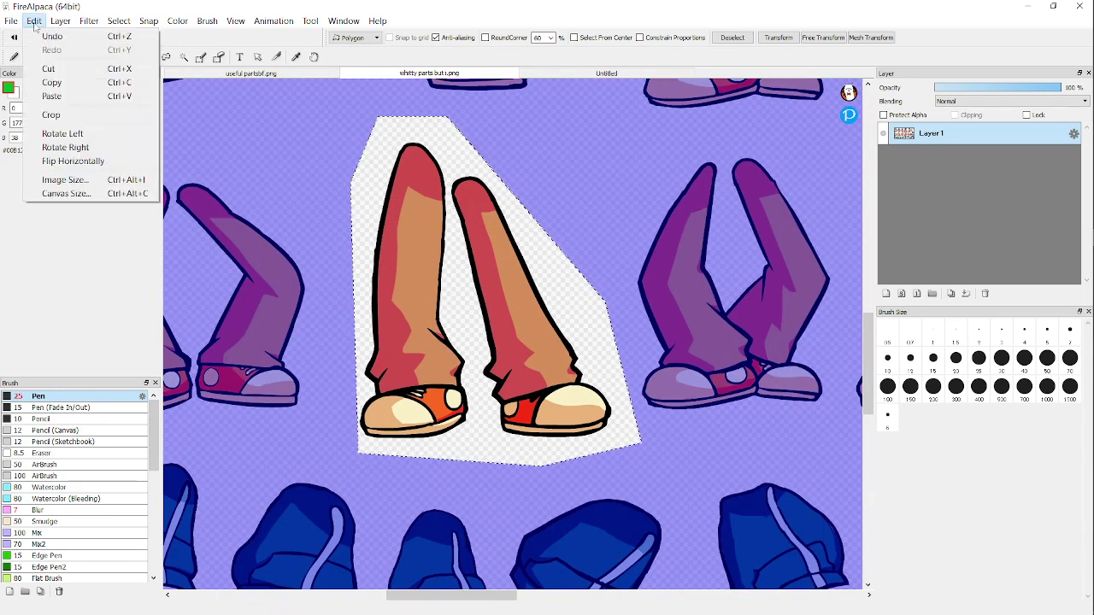
left_click(62, 82)
left_click(606, 72)
left_click(32, 22)
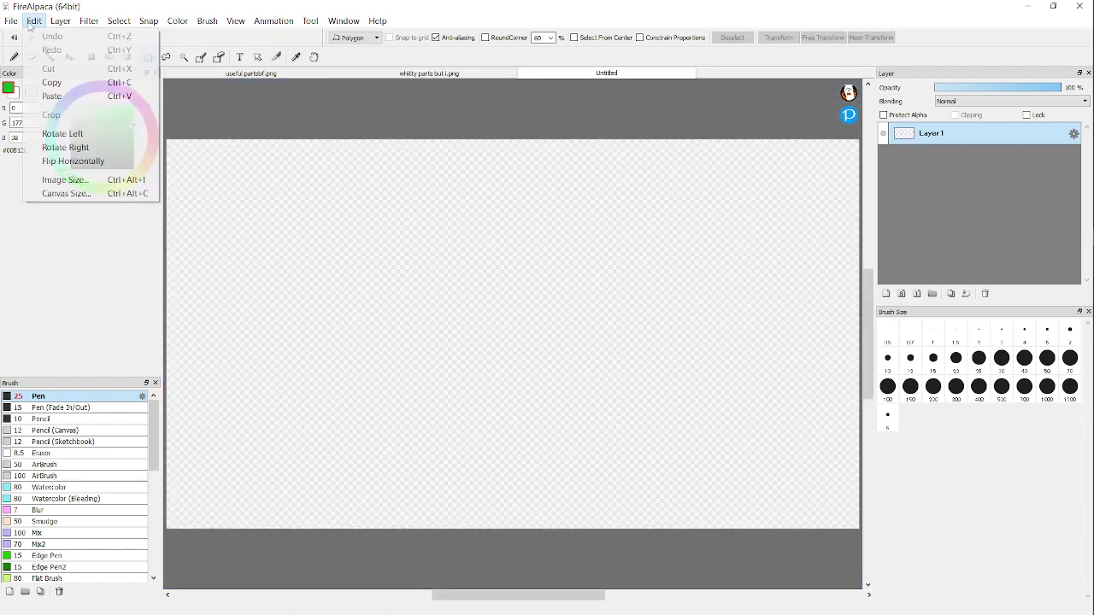
left_click(86, 95)
left_click(71, 58)
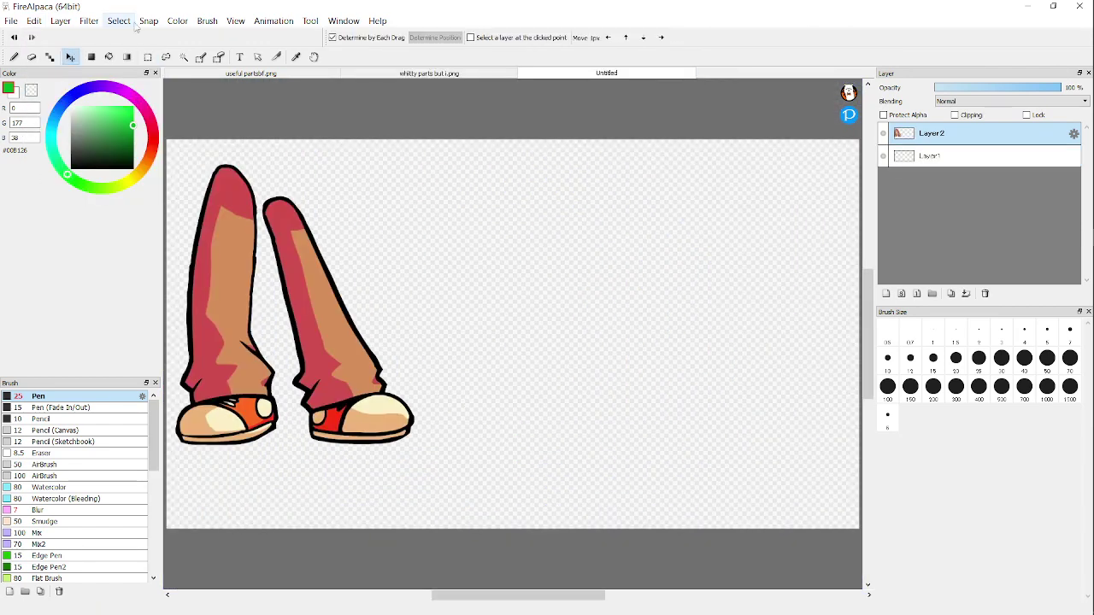
Step: Try creating a new image from the copied legs on the clipboard and close that image
left_click(11, 21)
left_click(36, 49)
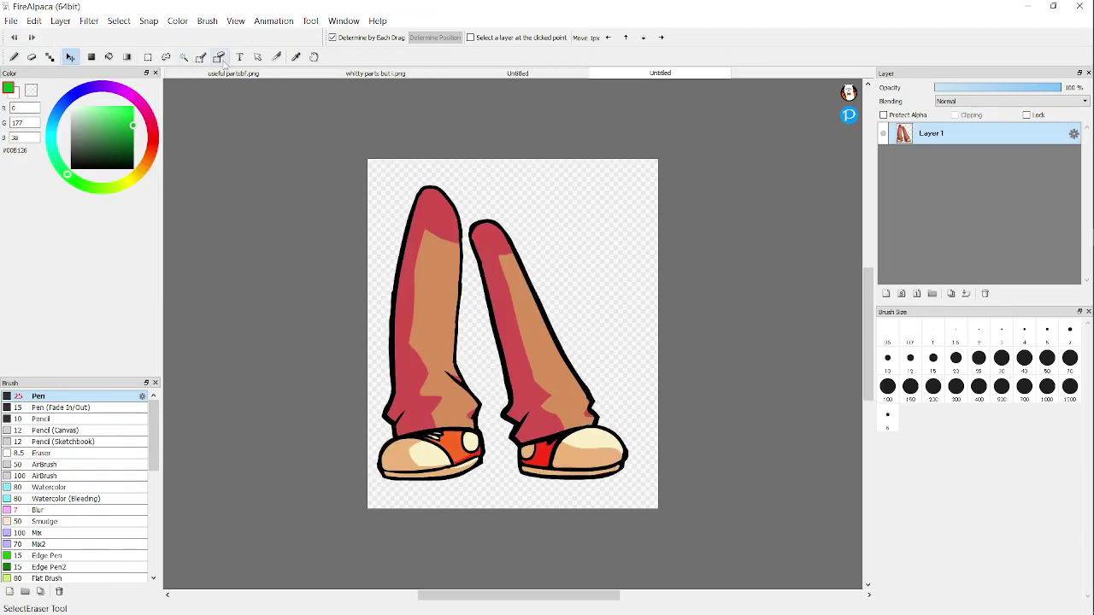
right_click(653, 74)
left_click(675, 82)
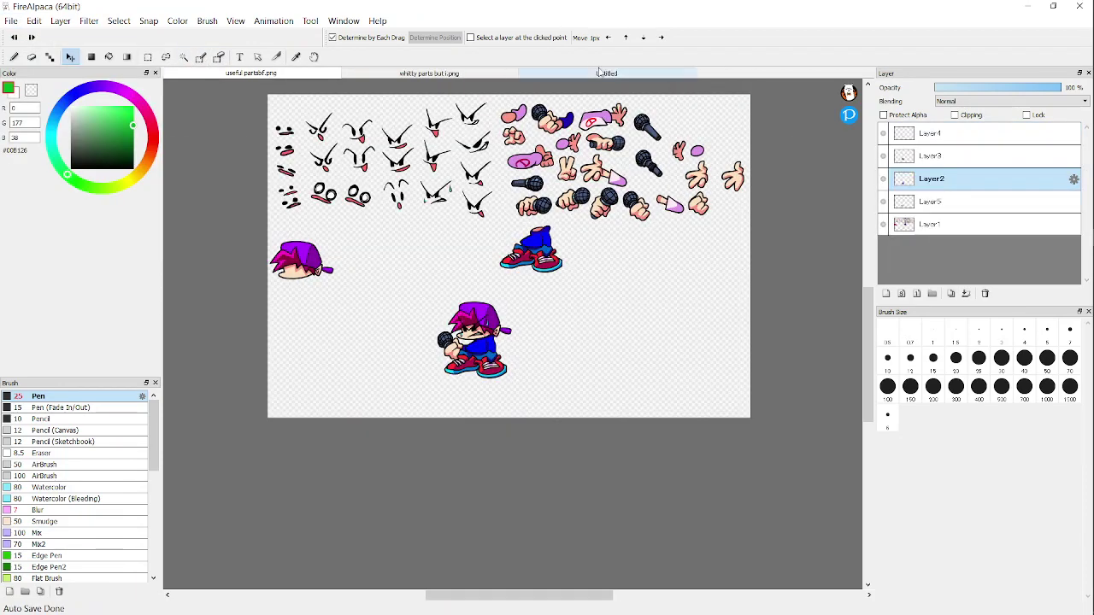
Step: Close the untitled 1280 × 720 image without keeping it
left_click(598, 73)
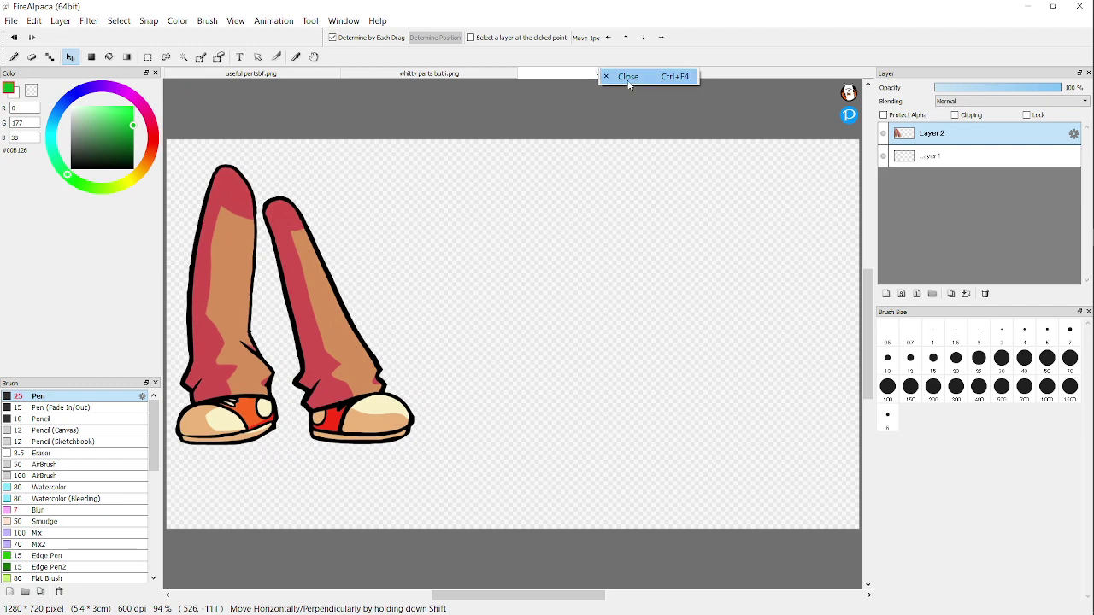
left_click(628, 79)
left_click(562, 334)
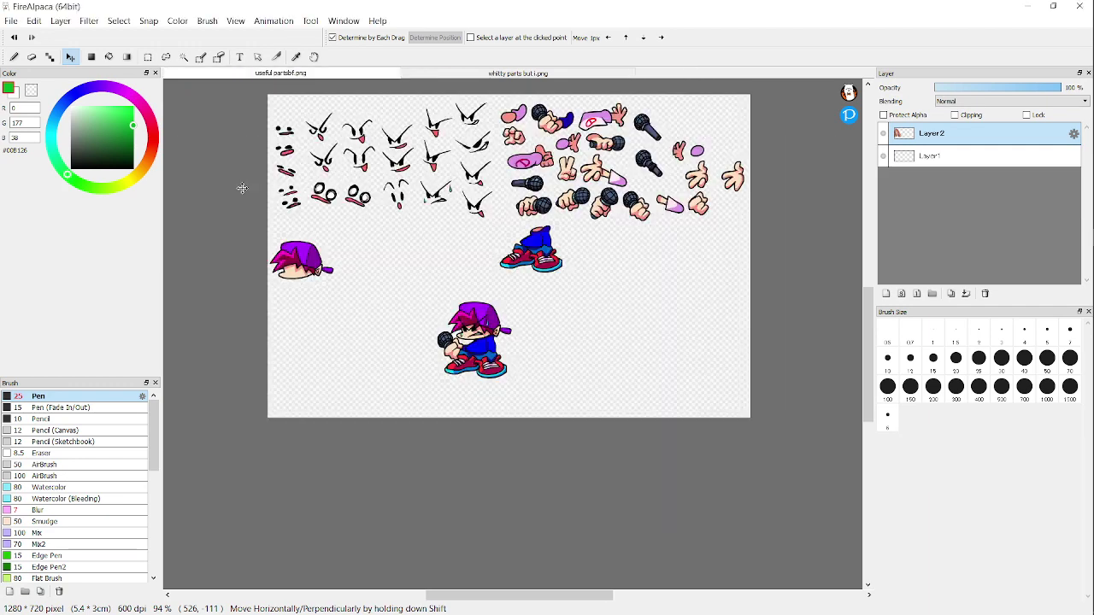
Step: Create a new 2900 × 2900 pixel image at 600 dpi with a transparent background
left_click(11, 21)
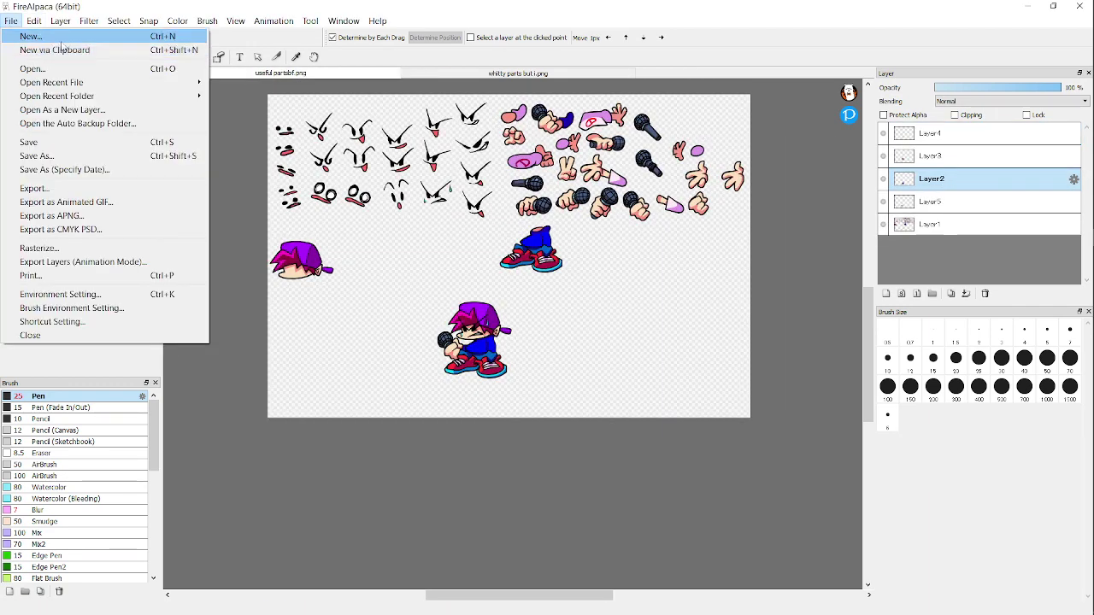
left_click(34, 35)
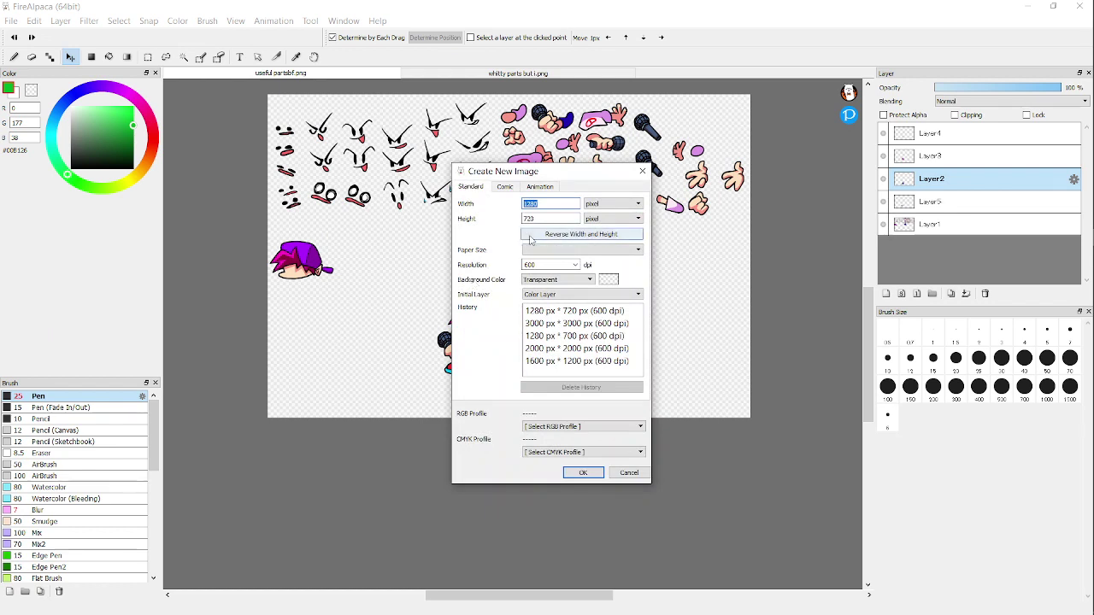
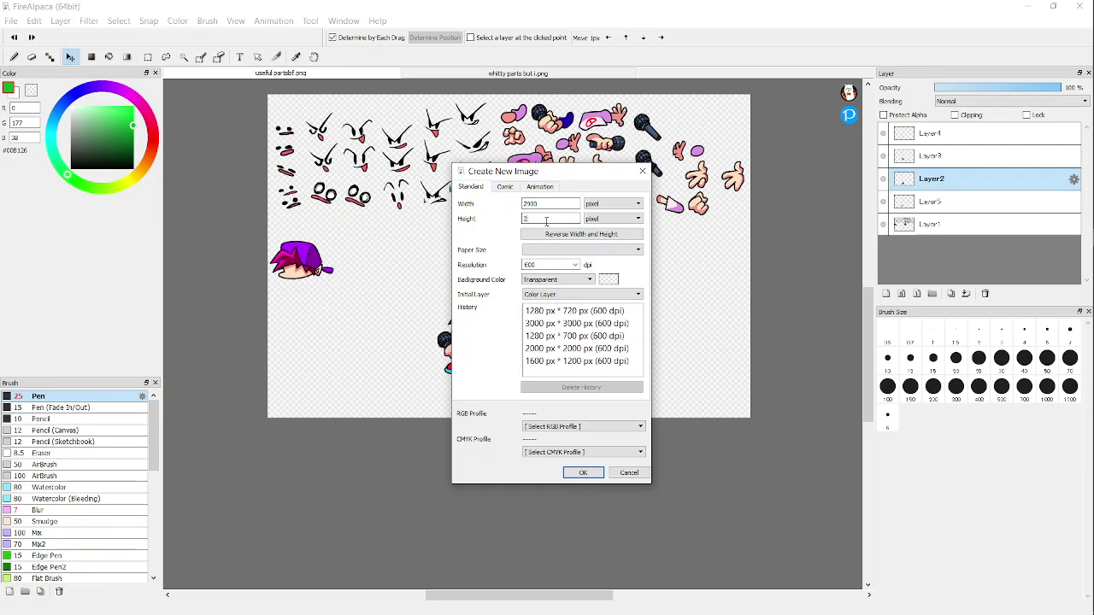
key("Return")
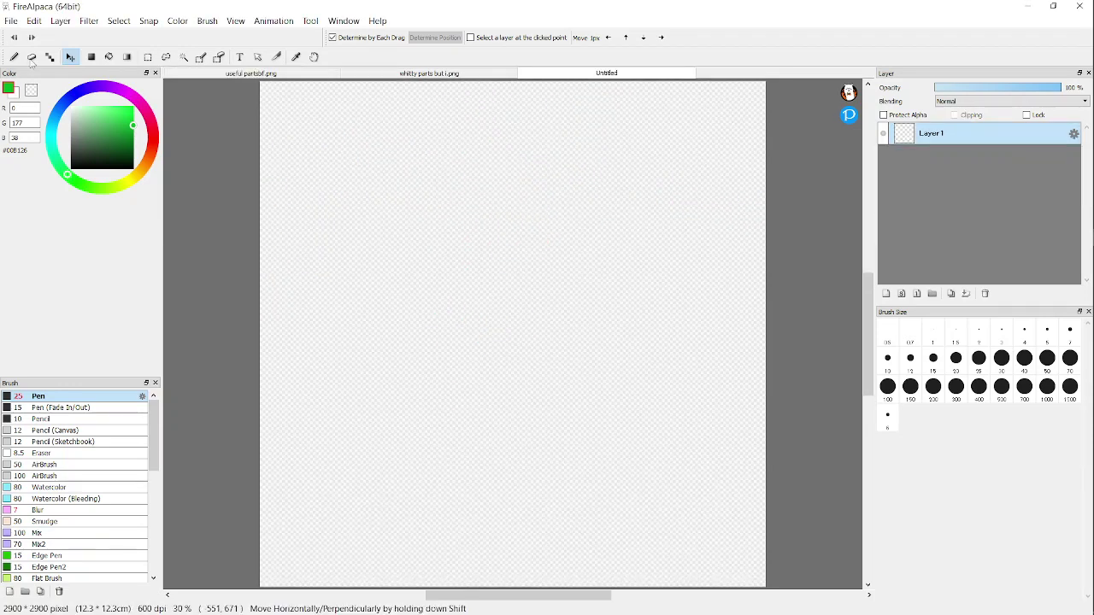
Step: Paste the copied legs into the new 2900 × 2900 image and move them to the canvas's lower-left area
left_click(33, 21)
left_click(47, 95)
scroll(308, 237, "down", 2)
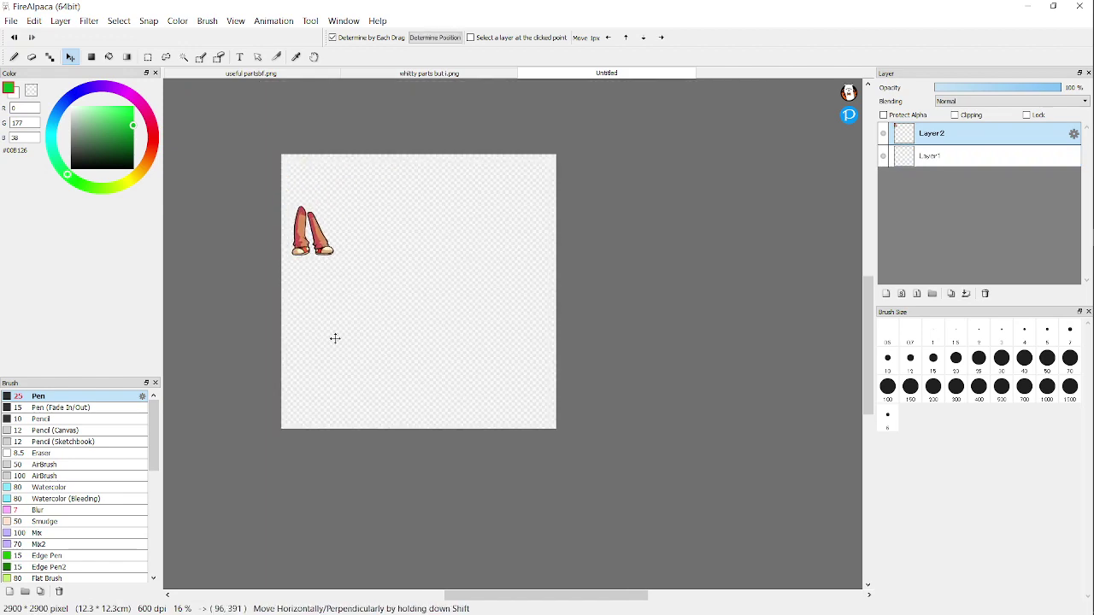
left_click_drag(335, 338, 369, 441)
scroll(301, 253, "up", 3)
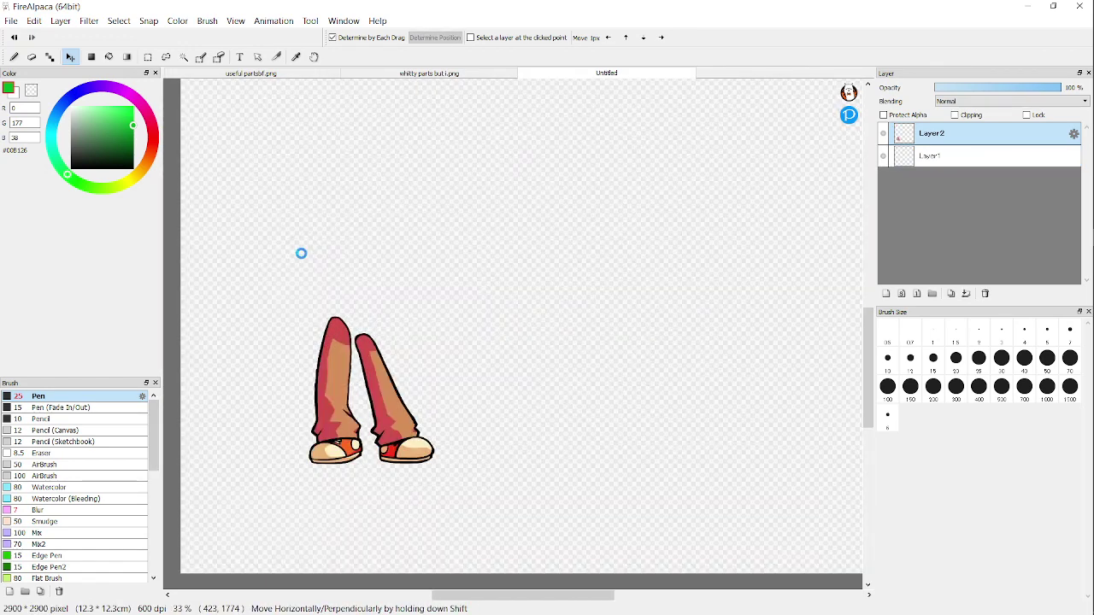
Step: Return to the whitty parts sheet and clear the selection around the legs
left_click(429, 73)
scroll(376, 264, "down", 4)
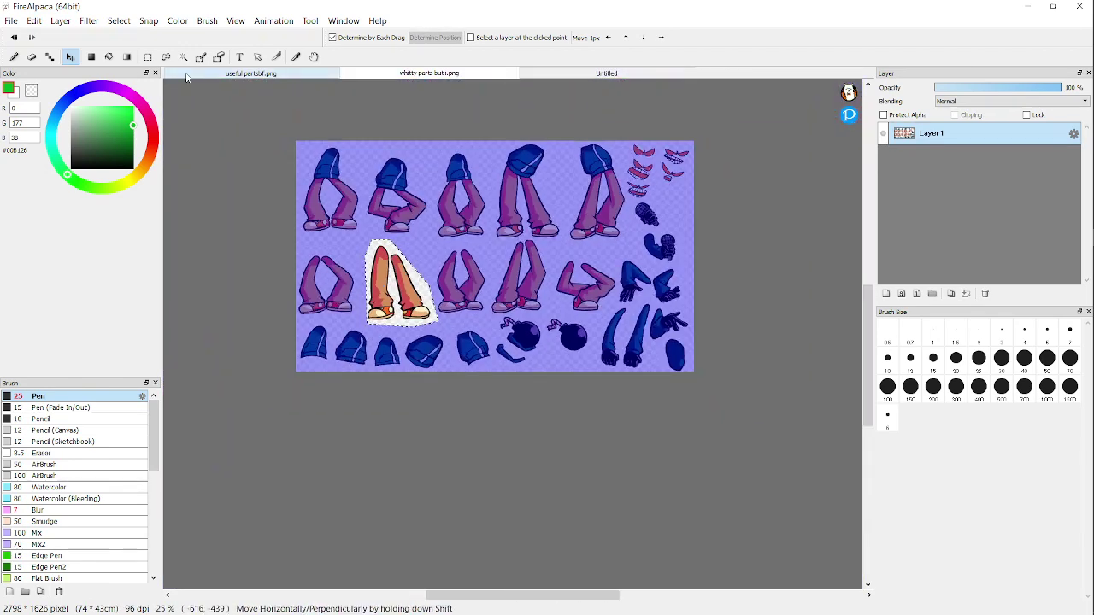
left_click(148, 56)
key("ctrl+d")
Step: Examine the assembled bodies and loose torsos on the whitty parts sheet to find a torso matching the legs
scroll(355, 301, "up", 4)
scroll(356, 301, "down", 2)
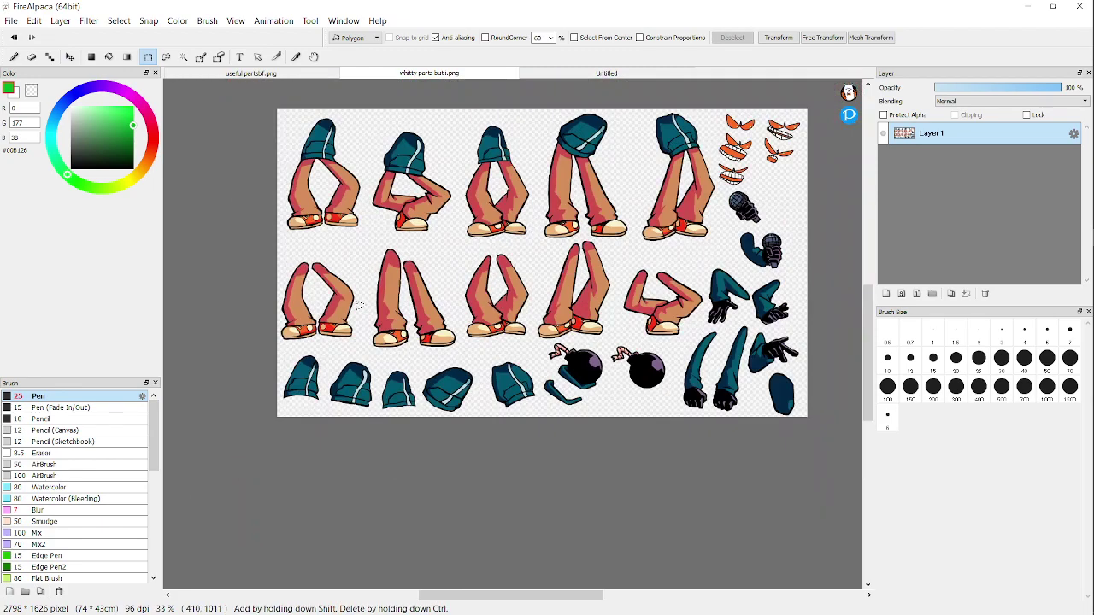
scroll(358, 304, "up", 3)
scroll(357, 304, "down", 4)
scroll(403, 232, "up", 3)
scroll(405, 232, "down", 2)
scroll(549, 205, "up", 2)
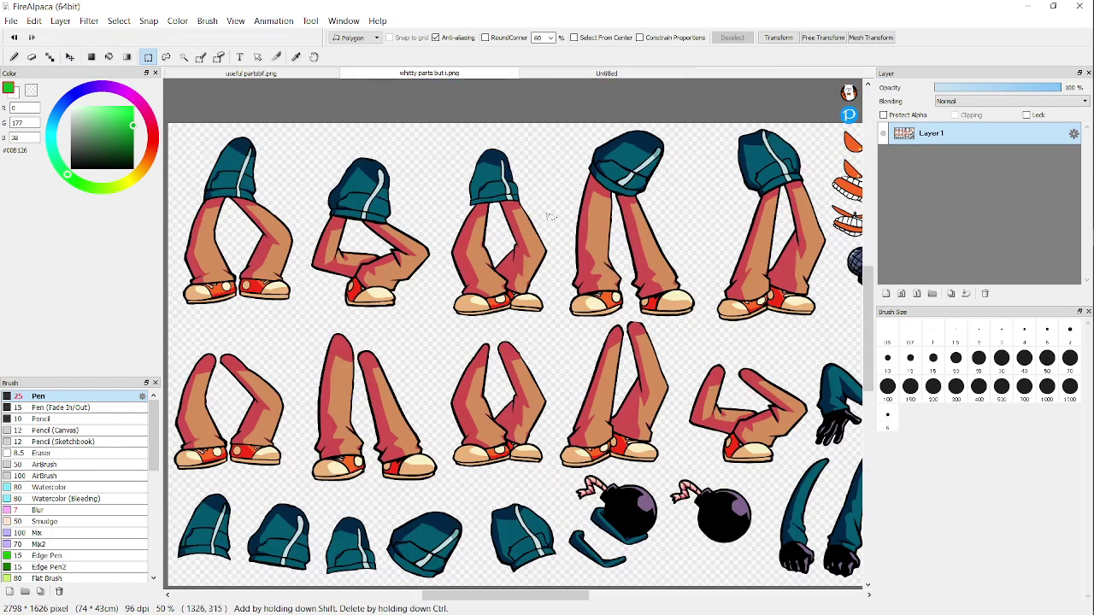
scroll(549, 217, "down", 1)
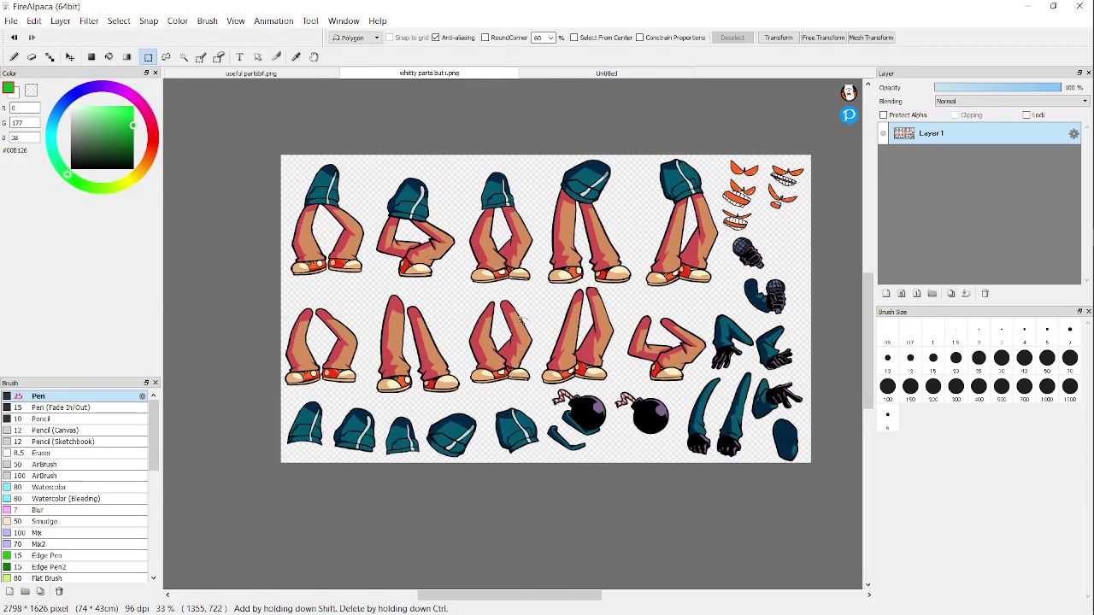
Step: Outline the second hoodie torso in the bottom row of the parts sheet with a polygon selection
scroll(425, 444, "up", 4)
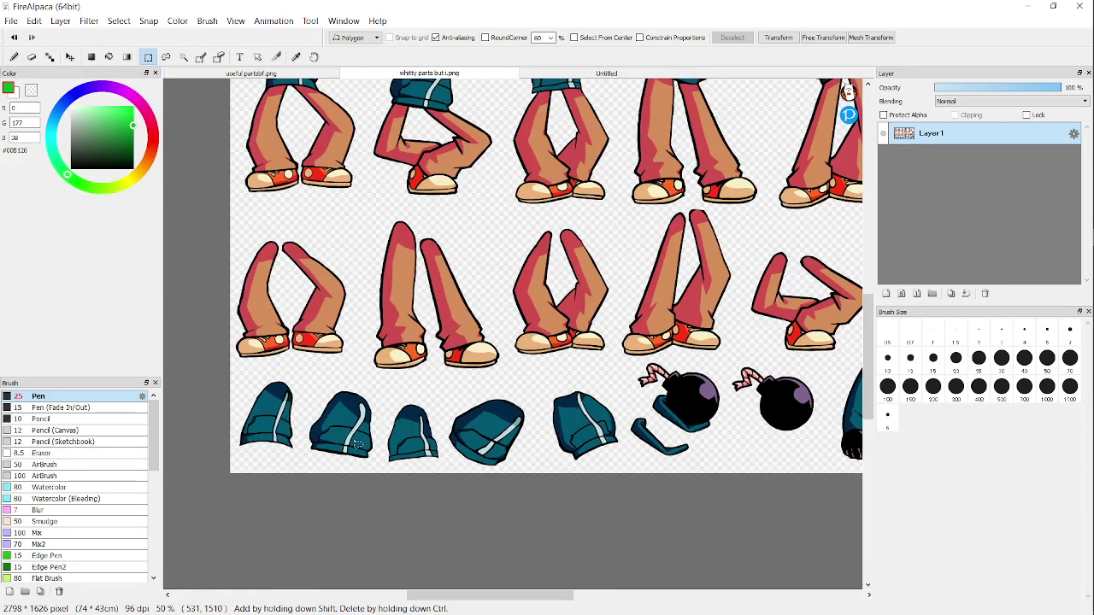
scroll(417, 568, "down", 1)
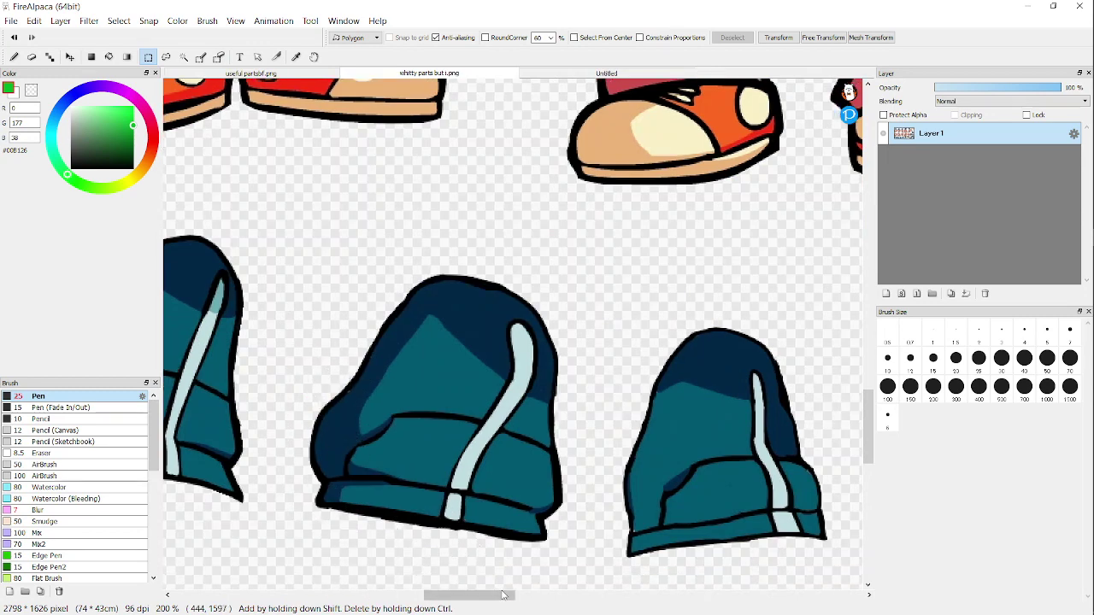
left_click(573, 562)
left_click(587, 412)
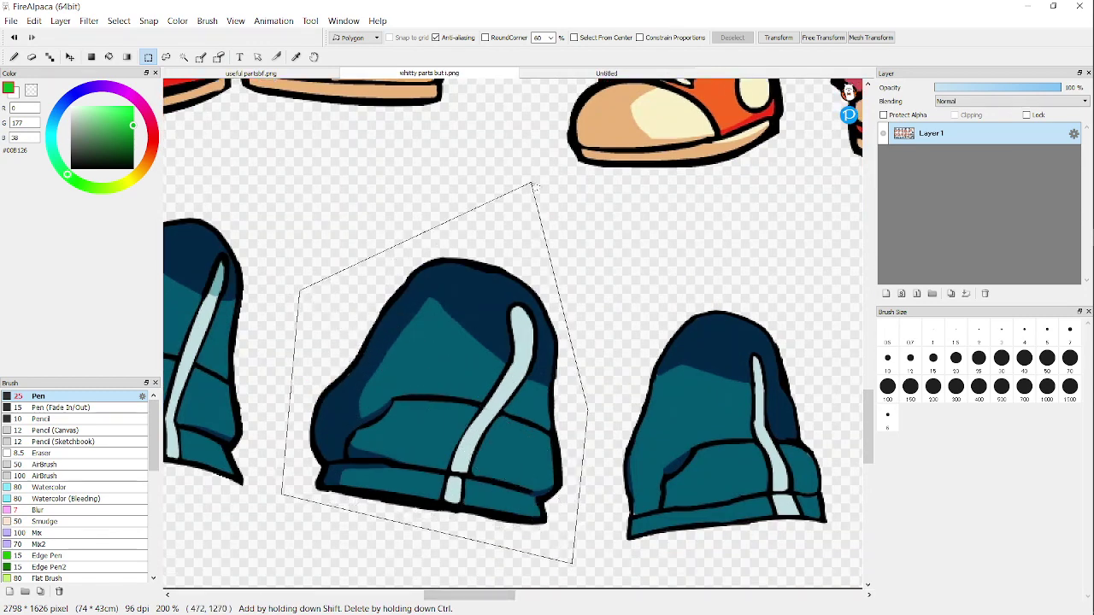
left_click(531, 183)
Step: Copy the selected hoodie torso and paste it into the 2900 × 2900 image as a new layer
left_click(35, 20)
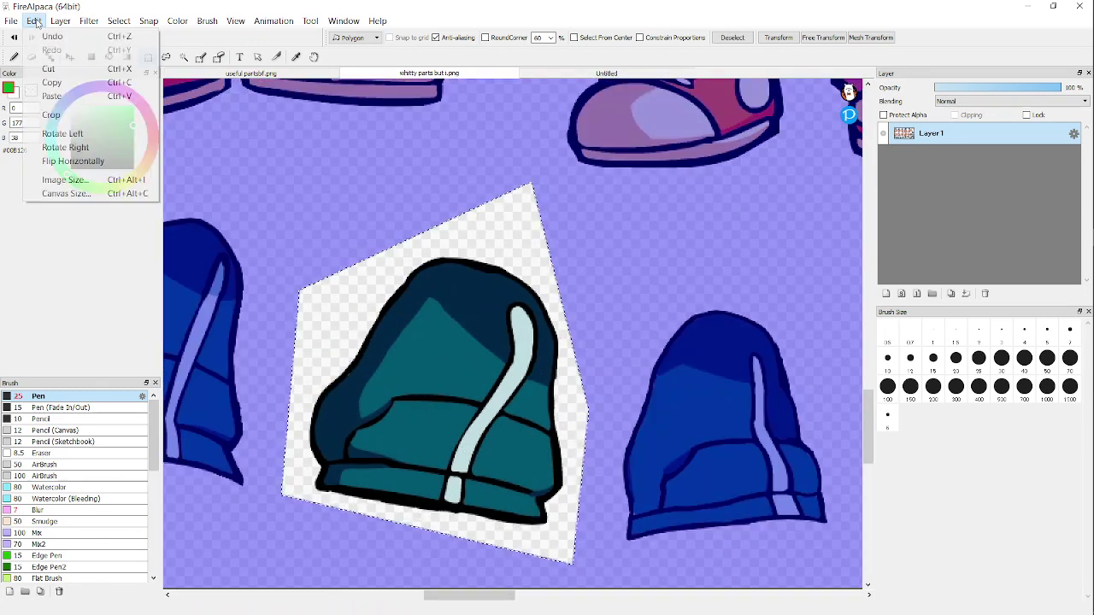
left_click(53, 83)
left_click(605, 72)
key("ctrl+v")
left_click(36, 21)
left_click(60, 95)
Step: Move the pasted hoodie torso onto the upper ends of the legs
left_click(71, 58)
scroll(379, 288, "down", 1)
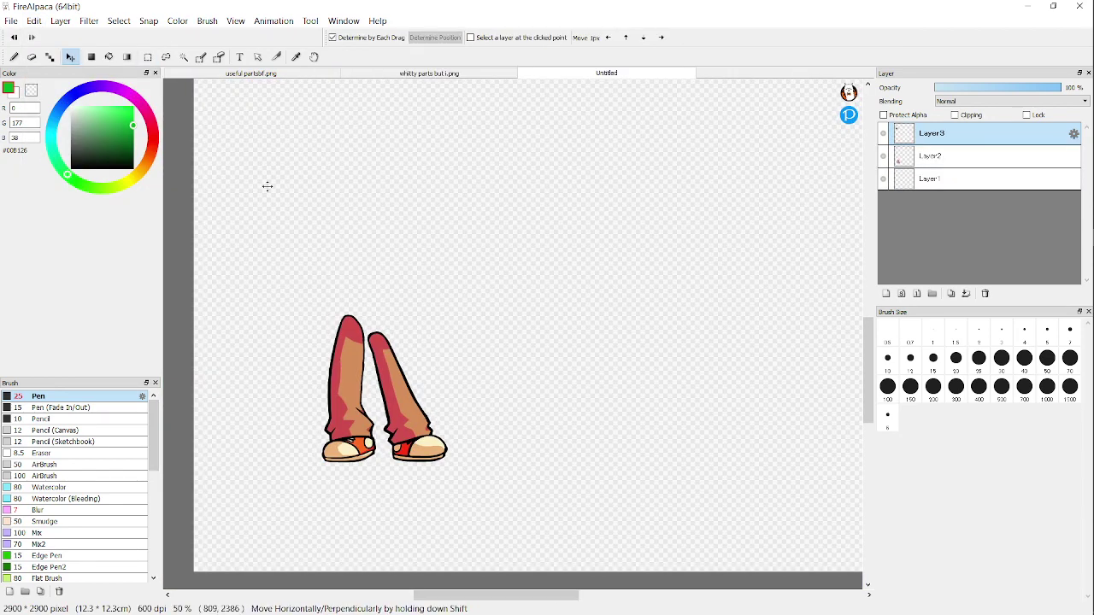
left_click_drag(324, 103, 326, 372)
scroll(325, 373, "up", 3)
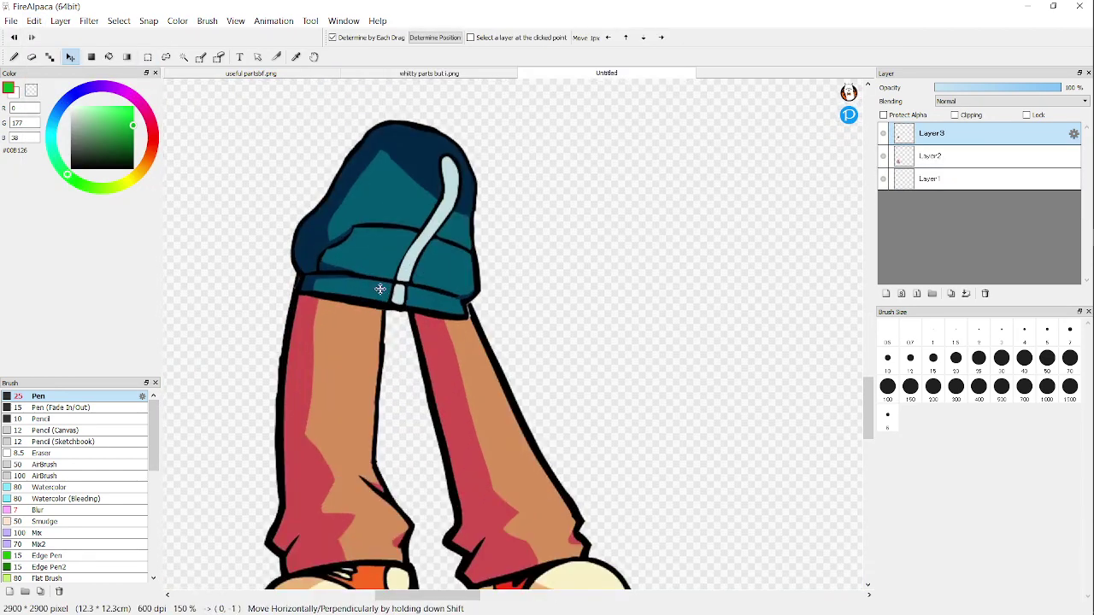
left_click_drag(381, 294, 373, 228)
Step: Check the joint between the hoodie hem and the legs and nudge the torso up about 8 pixels
scroll(381, 259, "up", 2)
scroll(367, 273, "down", 3)
scroll(361, 308, "down", 1)
scroll(358, 316, "up", 4)
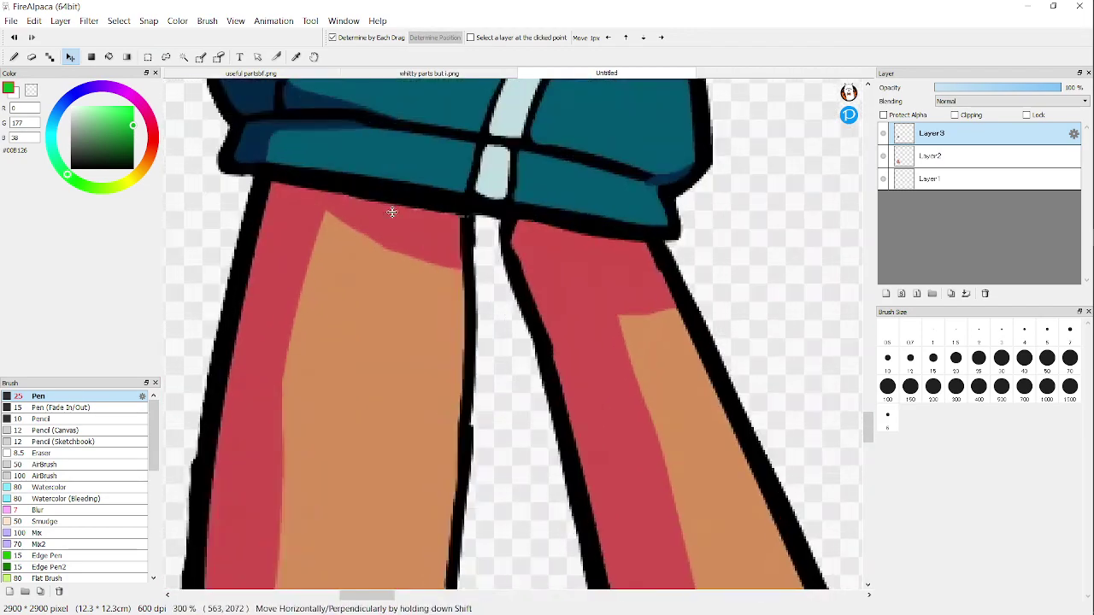
scroll(352, 357, "down", 2)
scroll(352, 357, "down", 4)
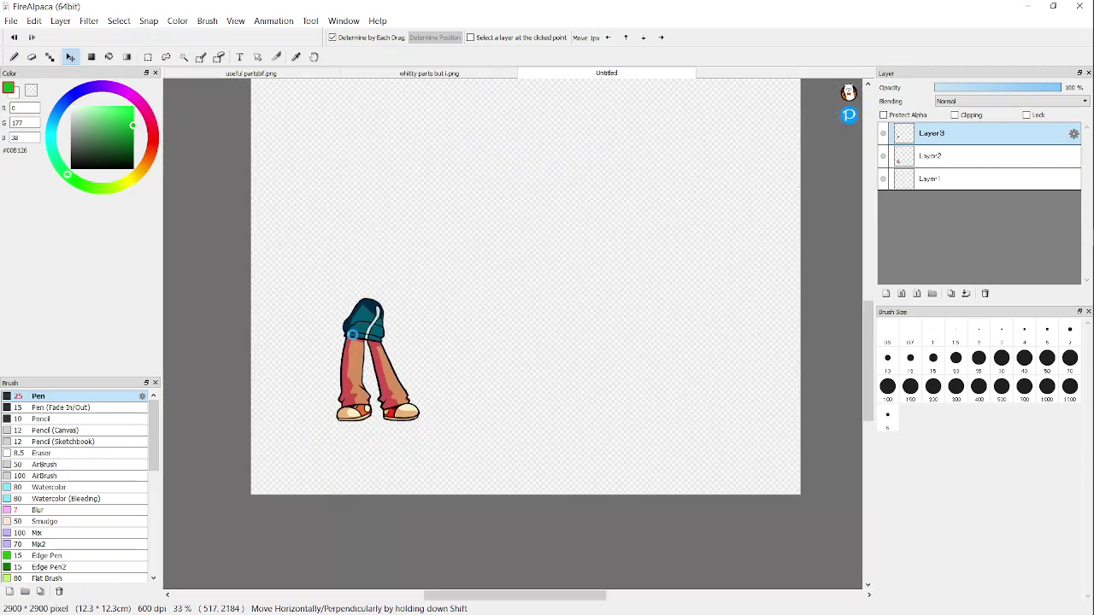
scroll(352, 335, "up", 6)
mouse_move(398, 362)
left_mouse_down()
mouse_move(402, 317)
mouse_move(399, 346)
left_mouse_up()
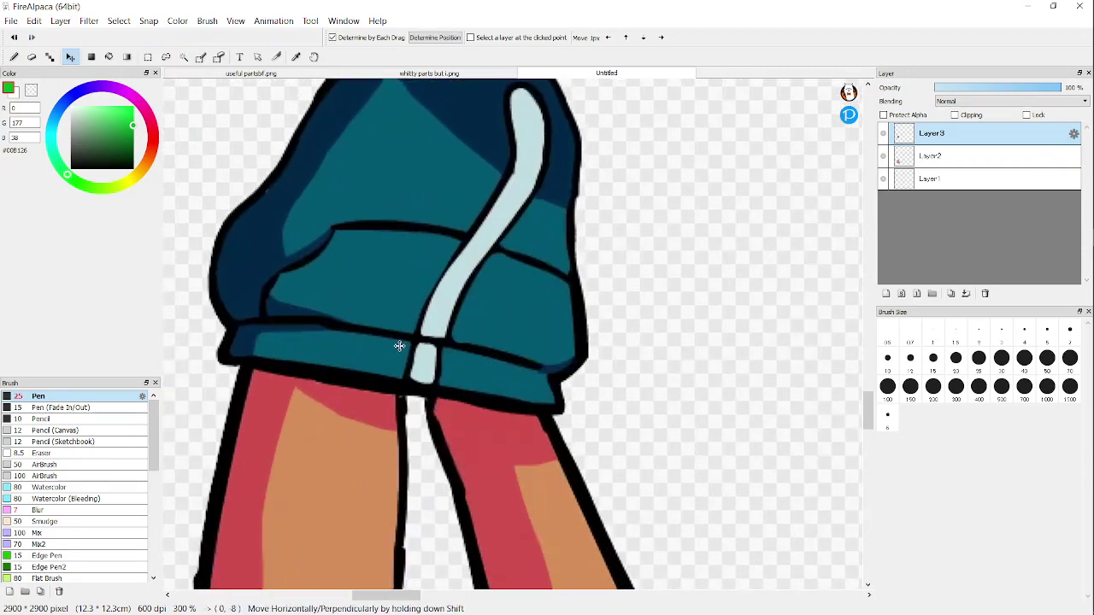
Step: Transform the torso on Layer3, rotating it slightly clockwise and shifting it right to line up with the legs
left_click(119, 21)
left_click(162, 184)
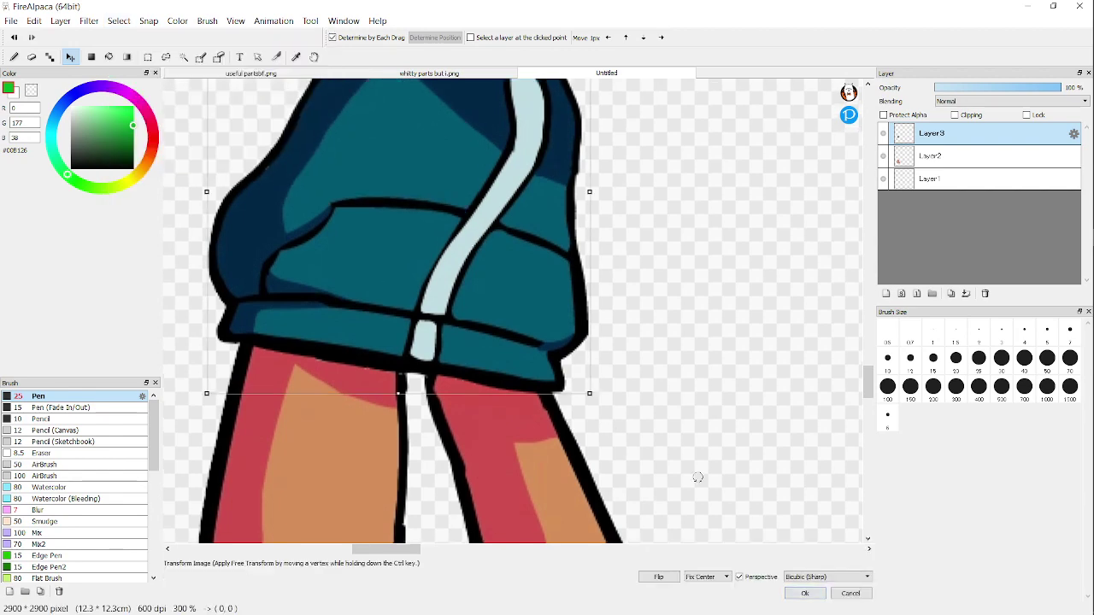
left_click_drag(693, 475, 672, 497)
left_click_drag(474, 358, 491, 360)
left_click_drag(613, 414, 633, 504)
scroll(495, 491, "down", 6)
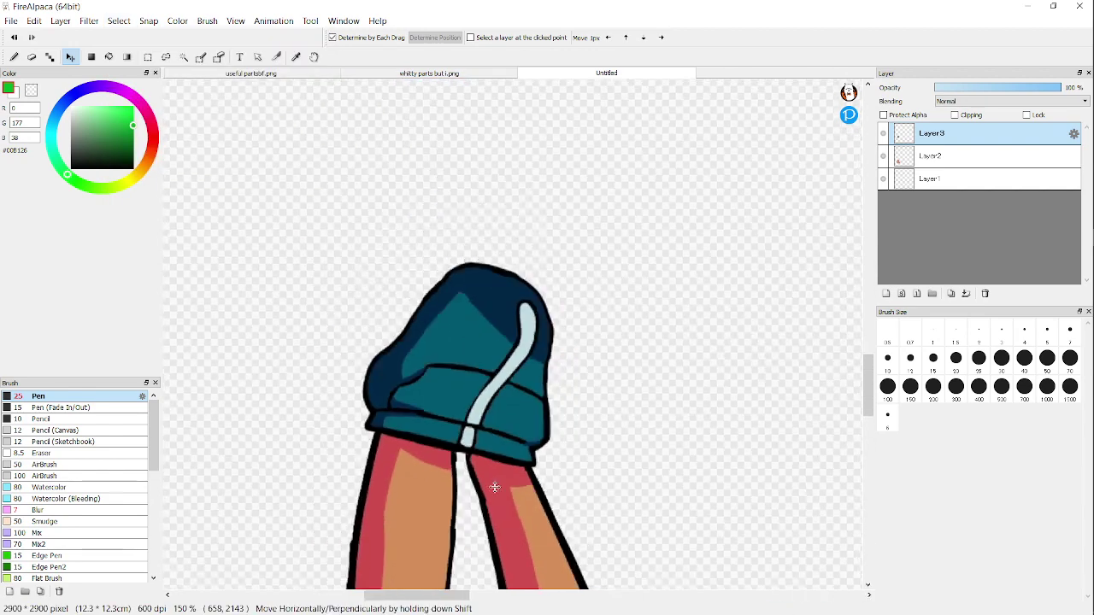
scroll(488, 498, "up", 3)
scroll(336, 389, "down", 1)
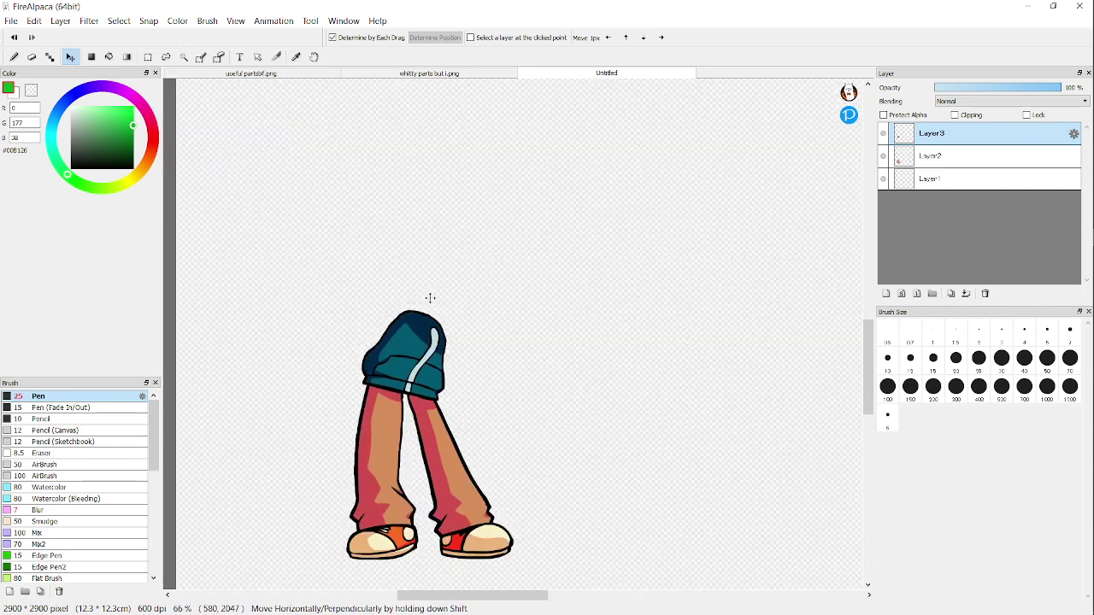
Step: Switch back to the whitty parts sheet and clear the selection around the hoodie torso
left_click(434, 74)
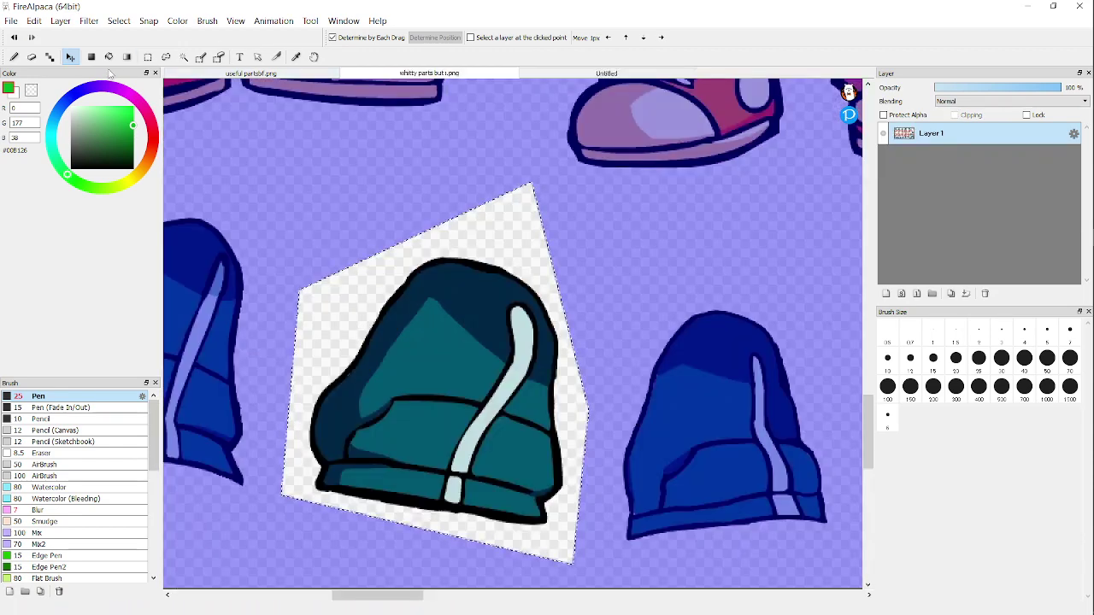
left_click(148, 57)
key("ctrl+d")
Step: Look over the parts sheet's torsos, bomb heads and arms to choose the next body part
scroll(412, 321, "down", 4)
scroll(466, 251, "up", 1)
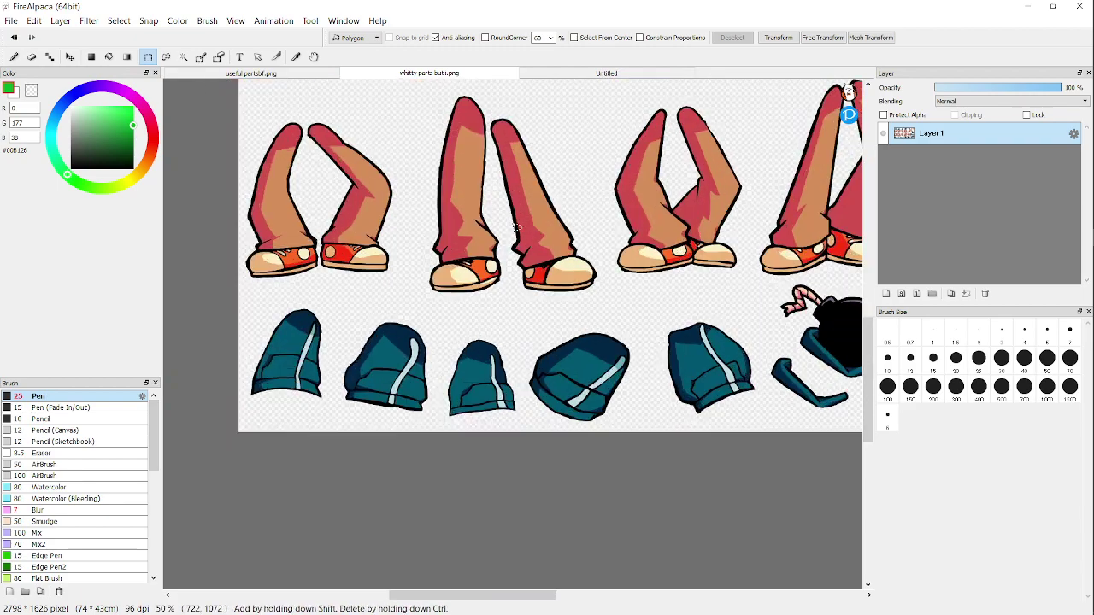
scroll(516, 227, "up", 1)
scroll(486, 183, "down", 3)
scroll(434, 289, "up", 2)
scroll(385, 389, "down", 4)
scroll(538, 384, "up", 1)
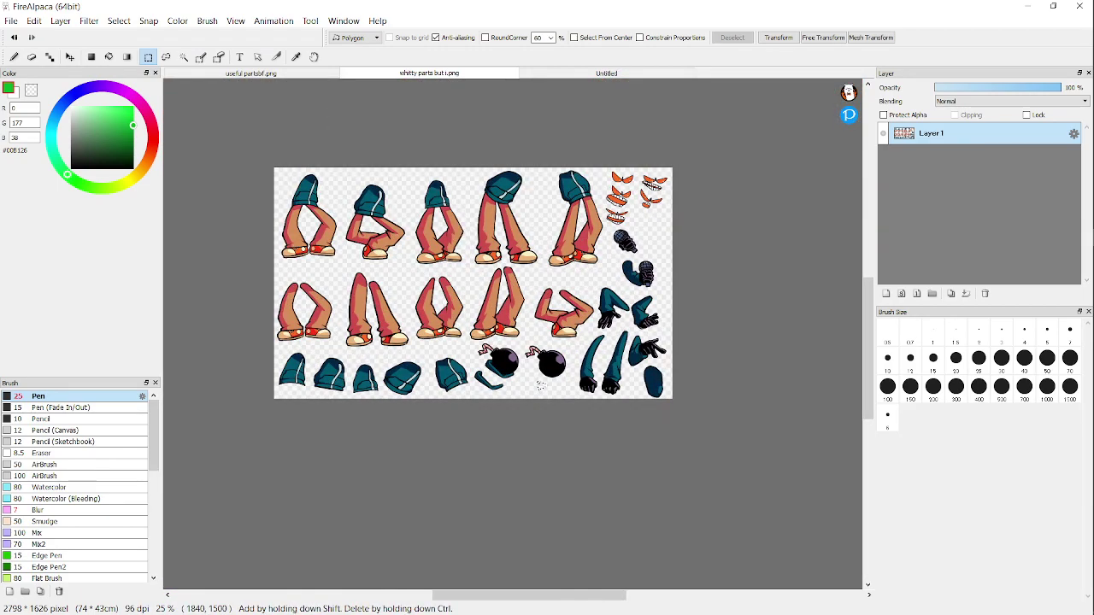
scroll(540, 386, "up", 5)
scroll(447, 356, "down", 4)
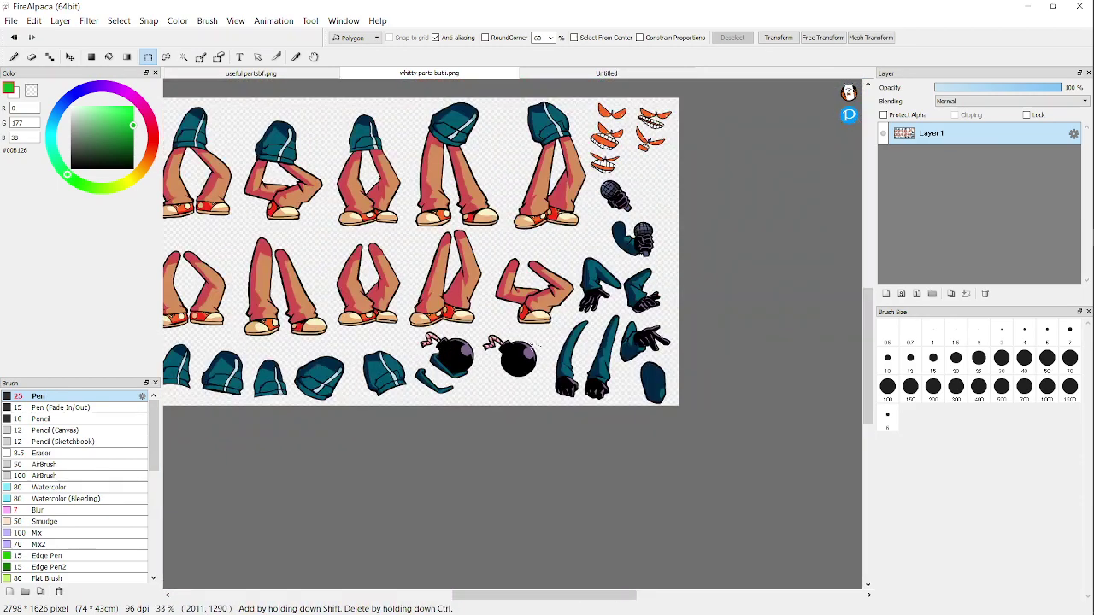
Step: Outline the hooded bomb head on the whitty parts sheet with a polygon selection and copy it
scroll(534, 345, "up", 5)
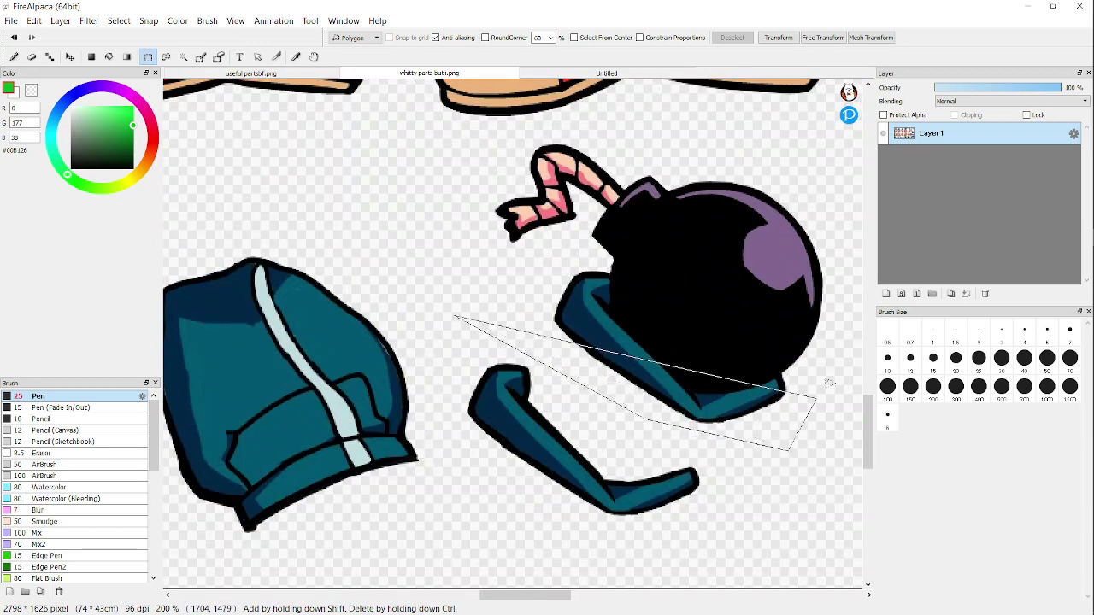
left_click(852, 290)
left_click(776, 150)
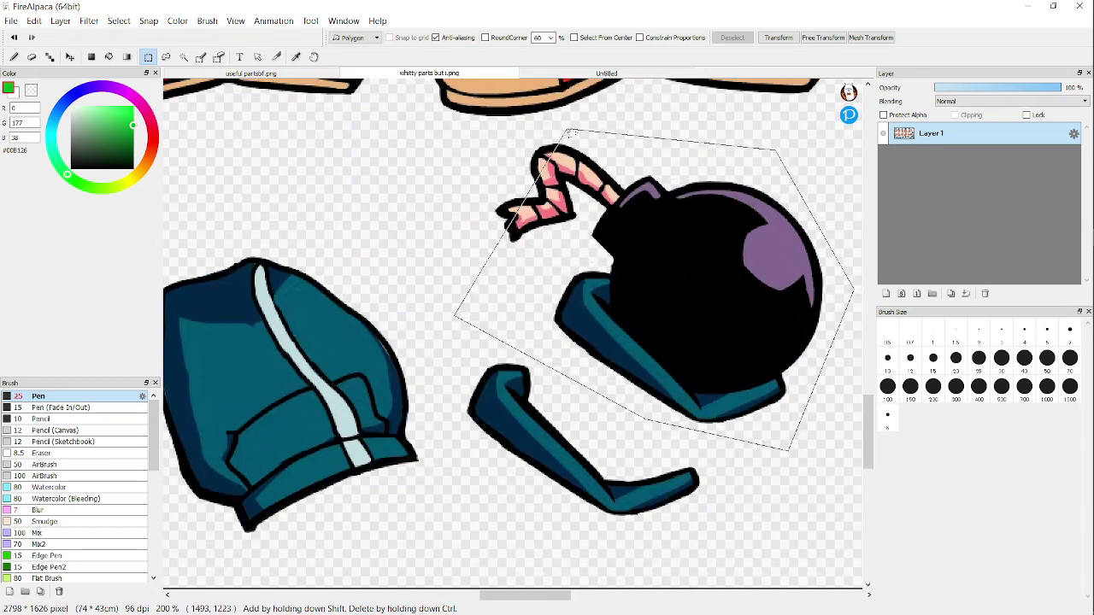
left_click(484, 160)
left_click(34, 20)
left_click(49, 83)
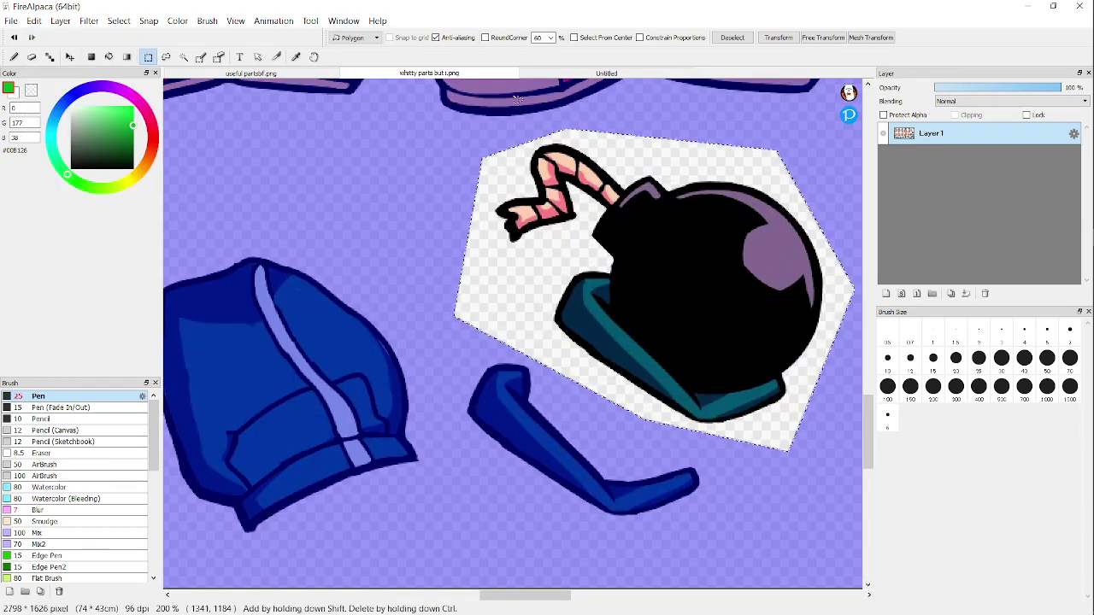
Step: Paste the hooded bomb head into the Untitled image and move it onto the top of the hoodie torso
left_click(606, 73)
left_click(36, 21)
left_click(81, 75)
left_click(70, 57)
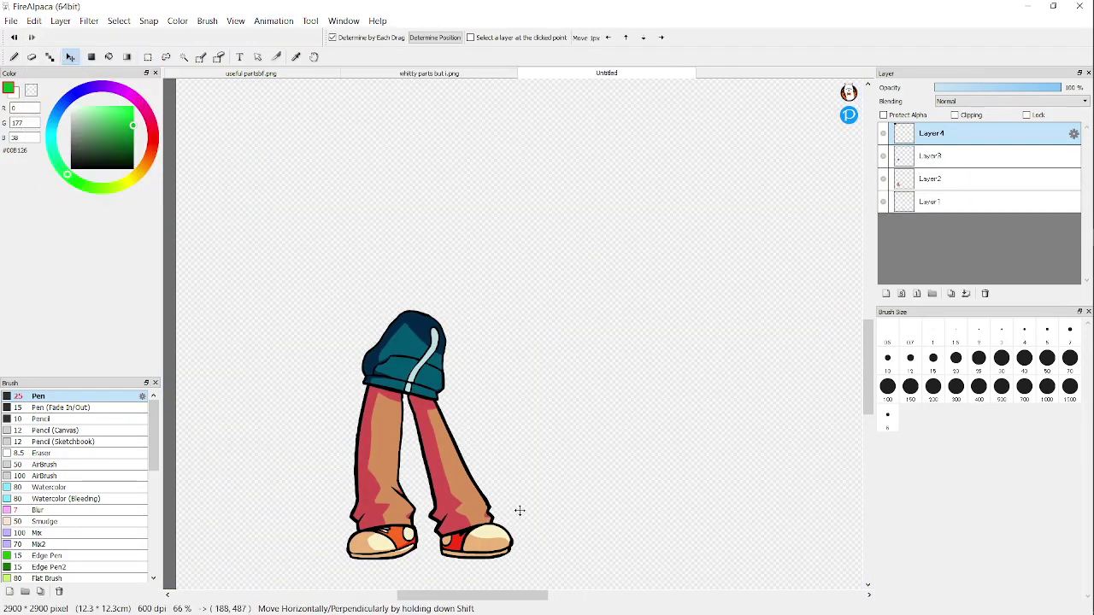
left_click_drag(410, 226, 490, 488)
scroll(452, 380, "up", 2)
left_click_drag(389, 108, 385, 412)
scroll(346, 243, "up", 2)
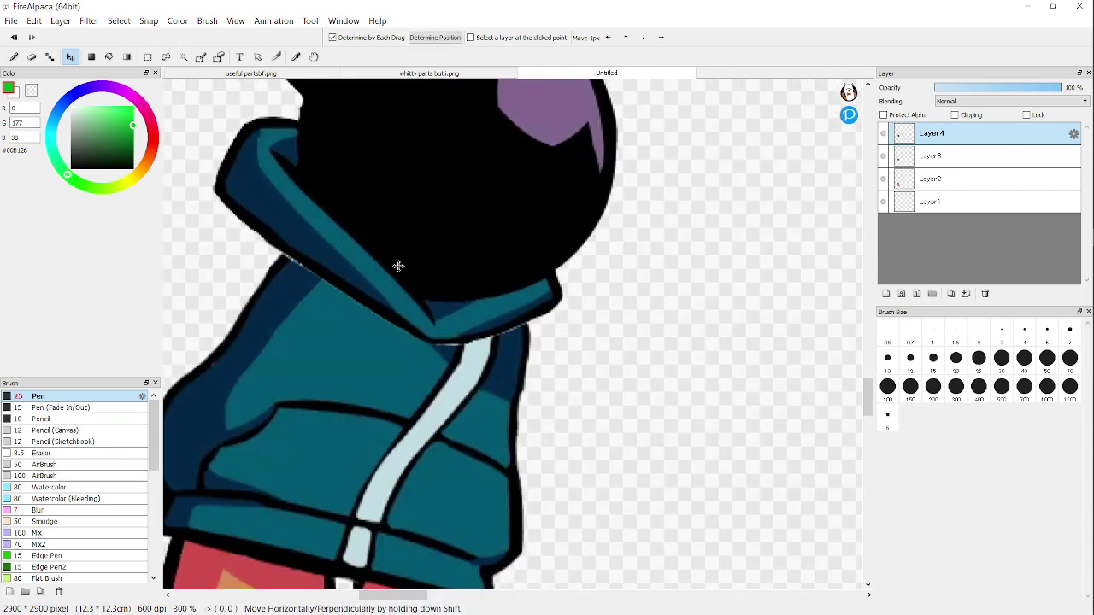
left_click_drag(399, 265, 423, 341)
scroll(402, 417, "down", 3)
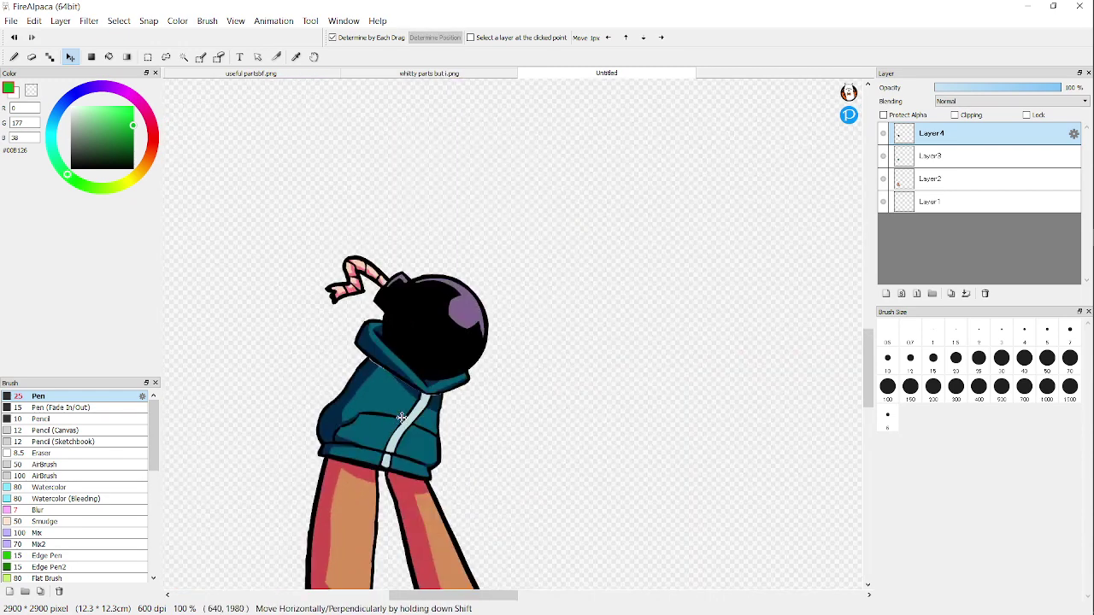
Step: Transform the bomb head on Layer4, rotating it slightly clockwise and seating the hood's lower edge against the torso
scroll(402, 418, "up", 3)
left_click(118, 21)
left_click(163, 183)
scroll(588, 411, "down", 2)
left_click_drag(589, 411, 566, 434)
scroll(361, 222, "up", 3)
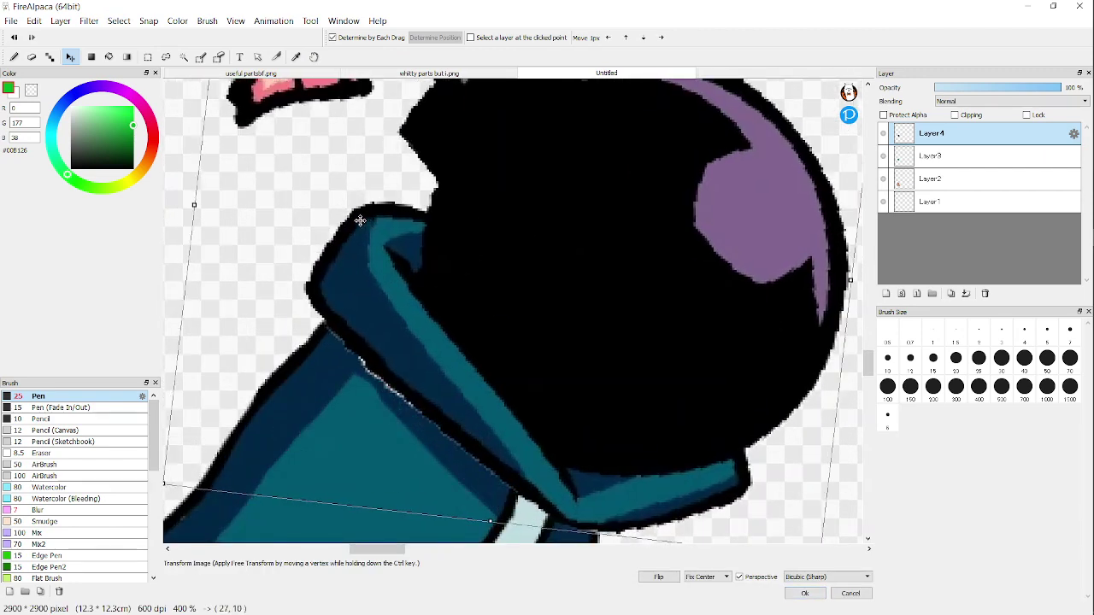
scroll(373, 239, "down", 2)
scroll(431, 376, "up", 2)
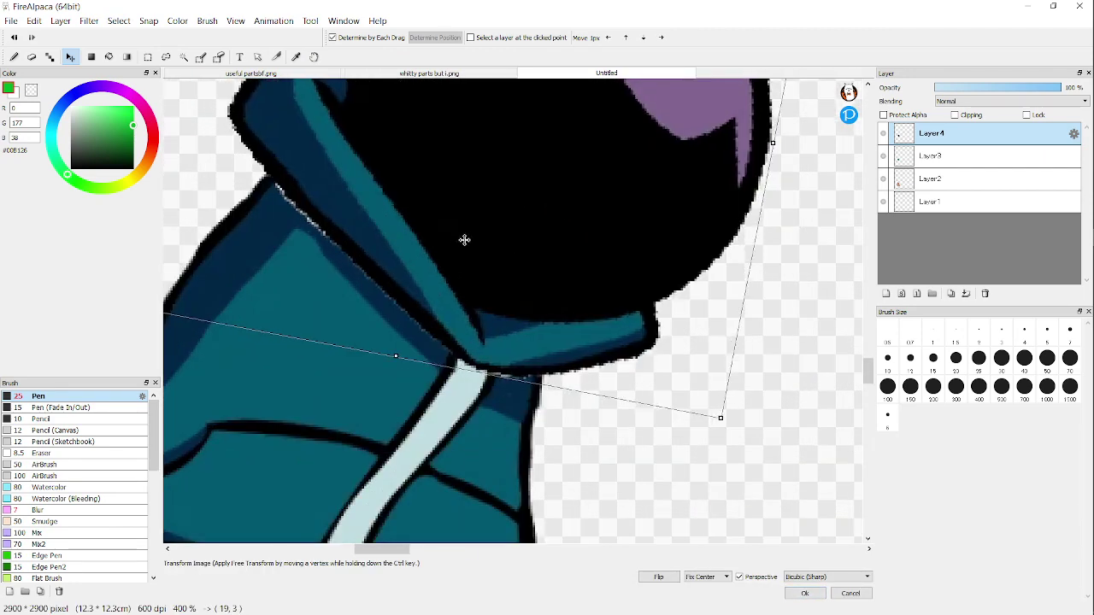
scroll(421, 317, "down", 2)
scroll(366, 237, "up", 3)
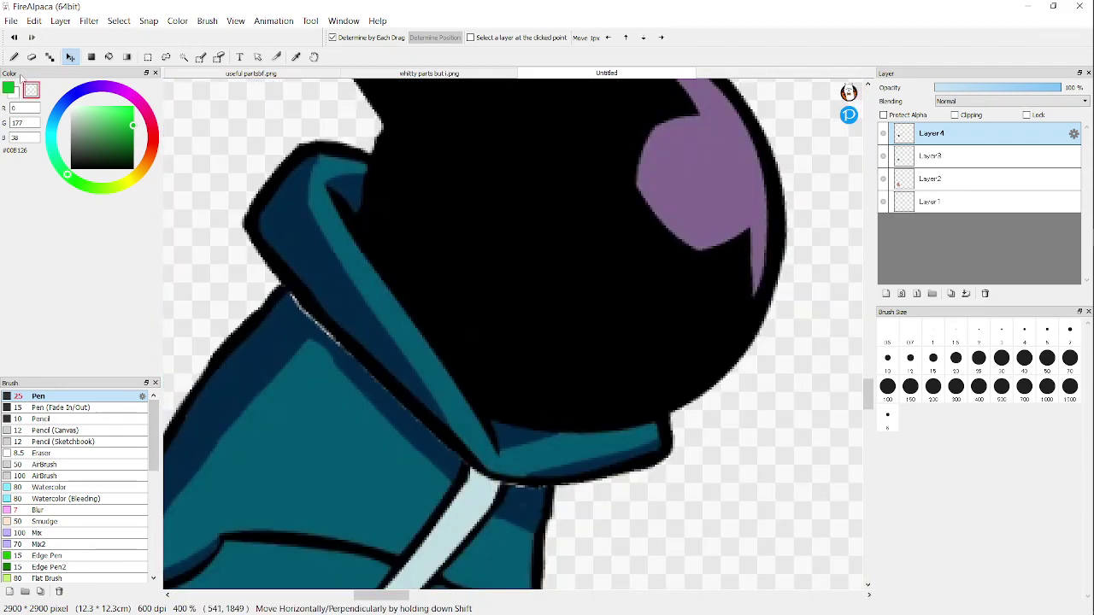
Step: Erase the light fringe pixels along the seam between the hood and torso on Layer4, using the Pen with transparent colour
left_click(14, 56)
scroll(305, 334, "up", 4)
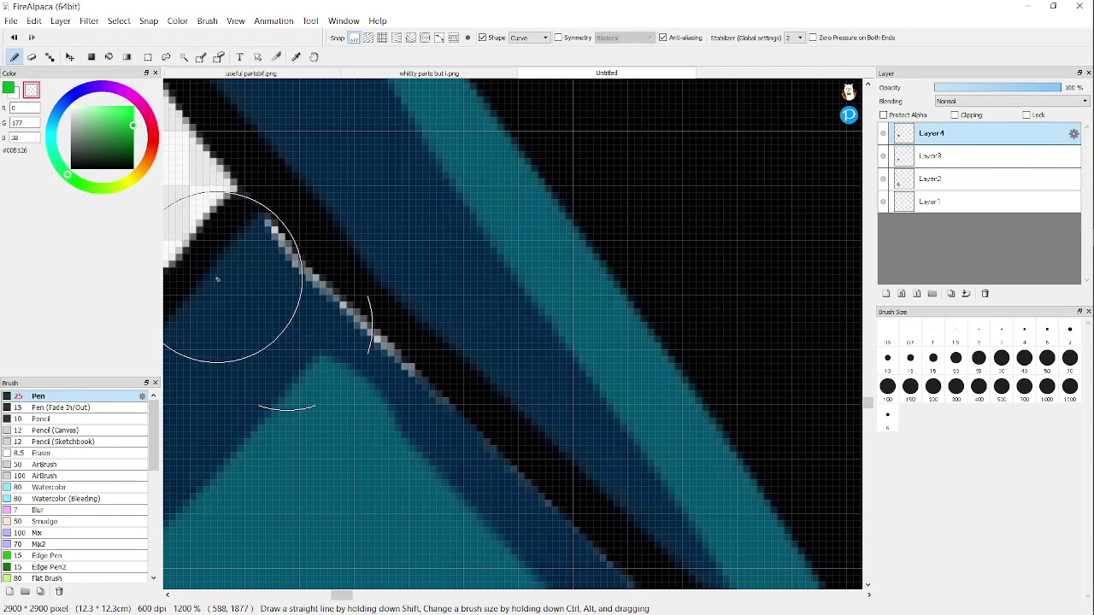
mouse_move(216, 284)
left_mouse_down()
mouse_move(342, 397)
mouse_move(371, 451)
left_mouse_up()
scroll(298, 351, "down", 1)
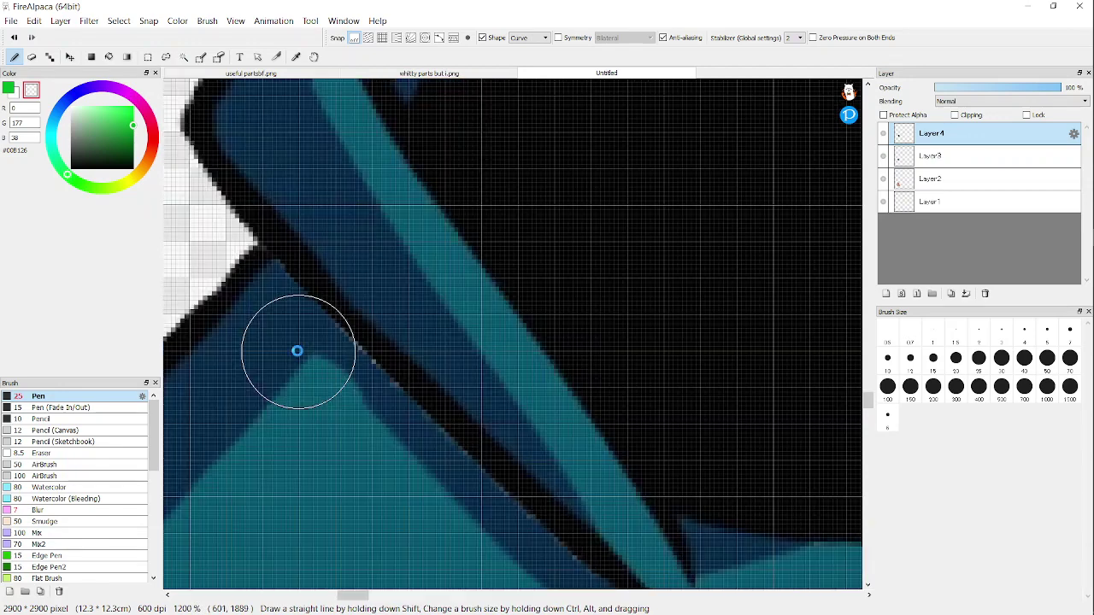
scroll(296, 350, "down", 6)
scroll(393, 320, "up", 7)
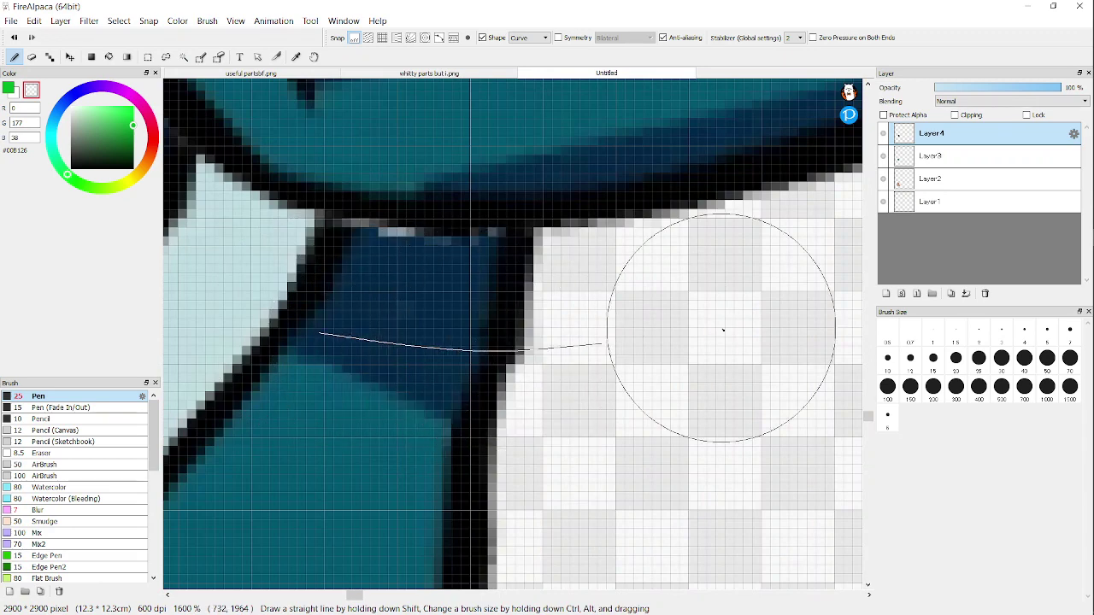
scroll(735, 320, "down", 6)
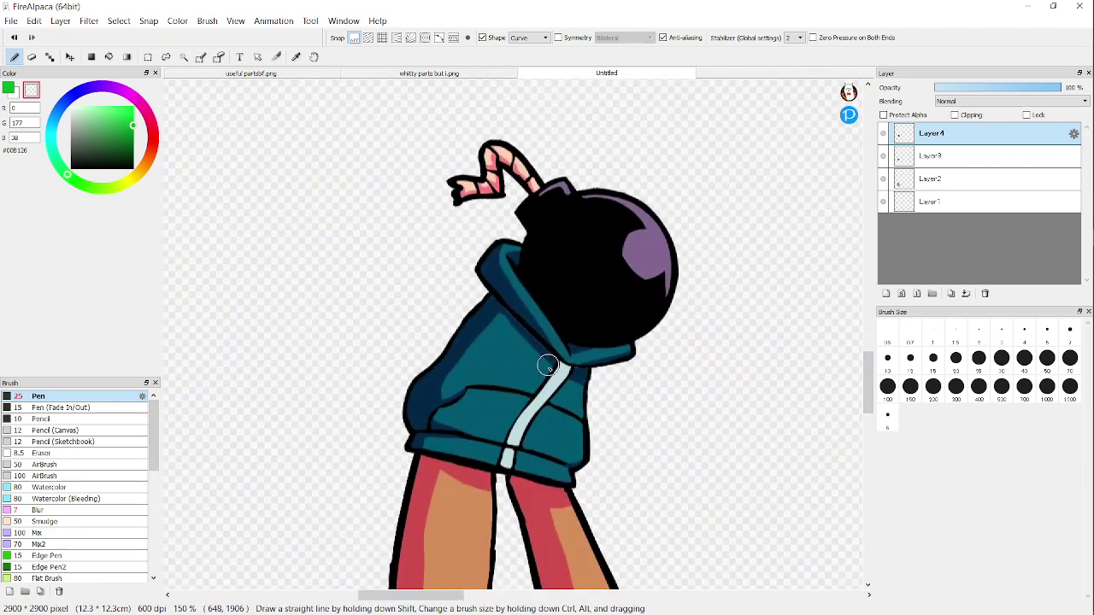
scroll(547, 366, "down", 3)
scroll(504, 304, "up", 4)
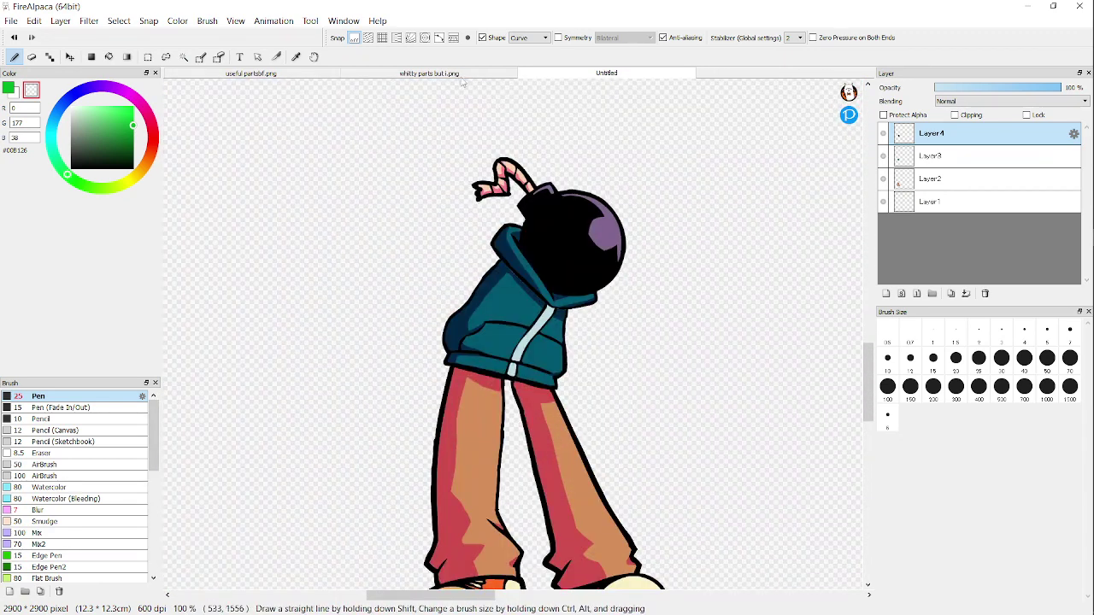
Step: Outline the straight arm with the broad sleeve and closed fist on the whitty parts sheet and copy it
left_click(458, 74)
scroll(314, 90, "down", 4)
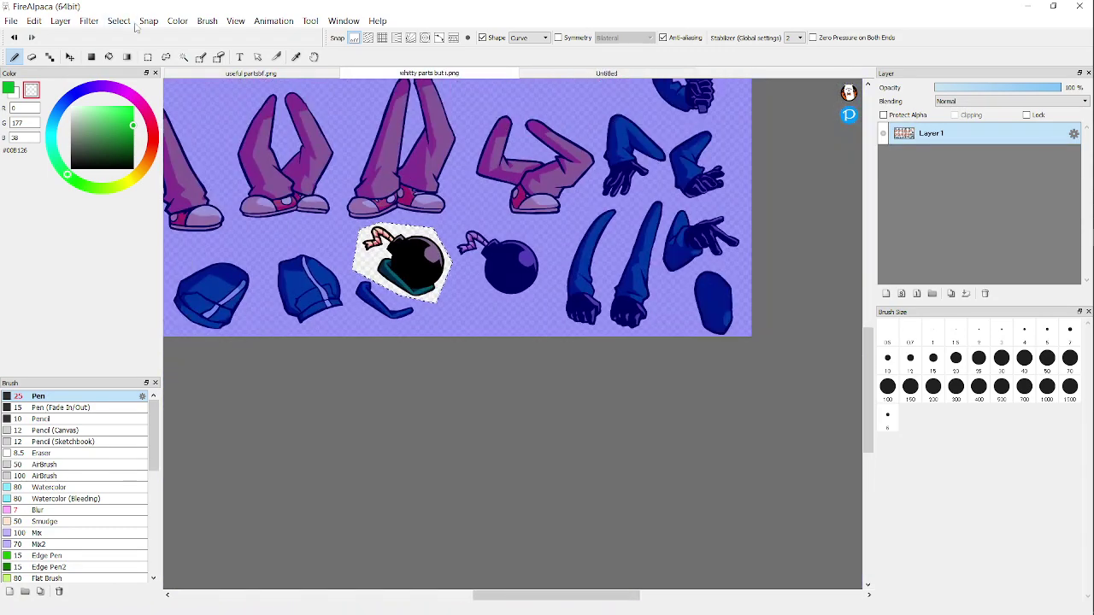
left_click(146, 57)
left_click(349, 291)
scroll(532, 256, "up", 3)
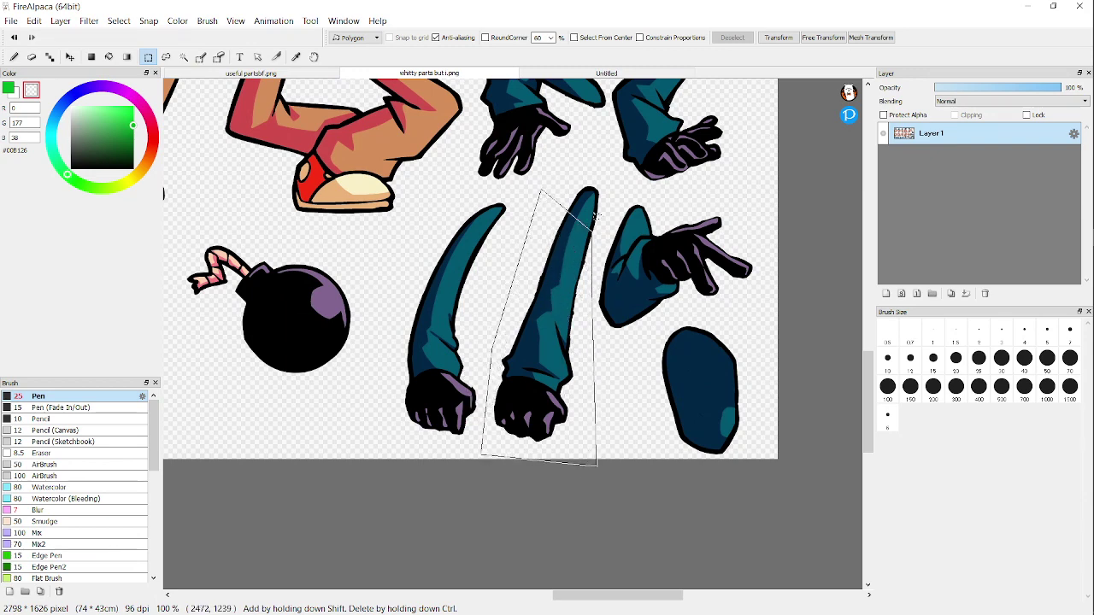
left_click(619, 179)
left_click(34, 20)
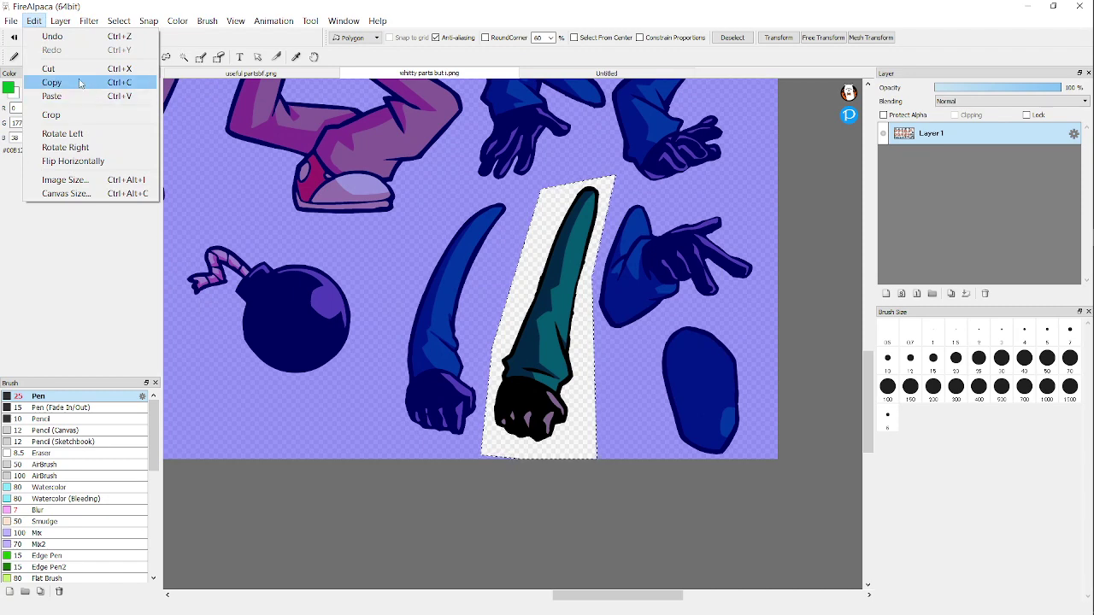
left_click(53, 82)
Step: Paste the straight arm into the Untitled image and move its upper end onto the shoulder beneath the back of the hood
left_click(603, 73)
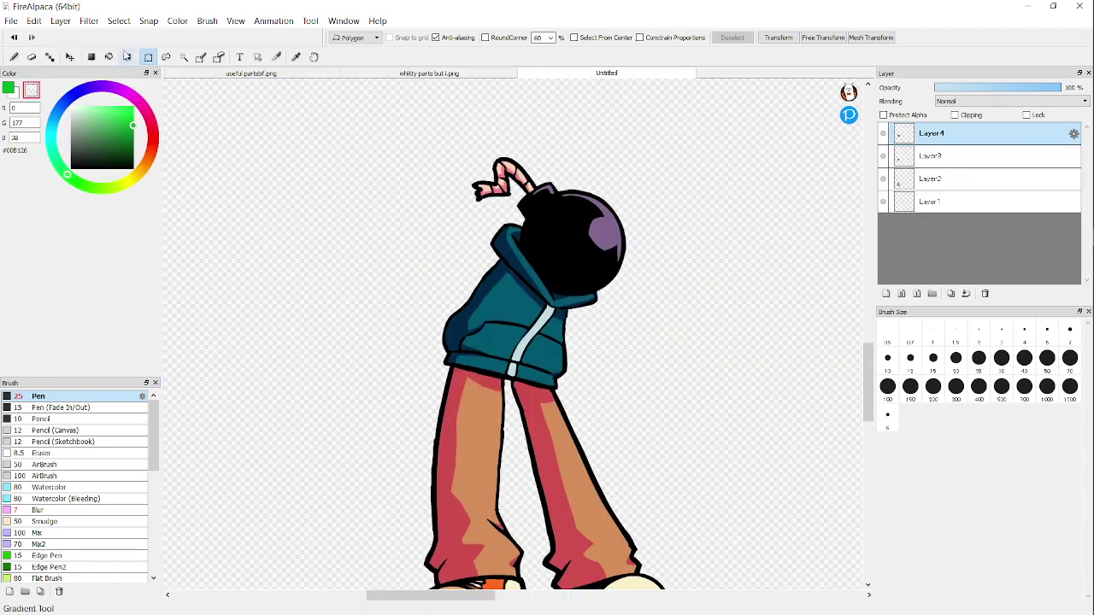
left_click(35, 20)
left_click(48, 93)
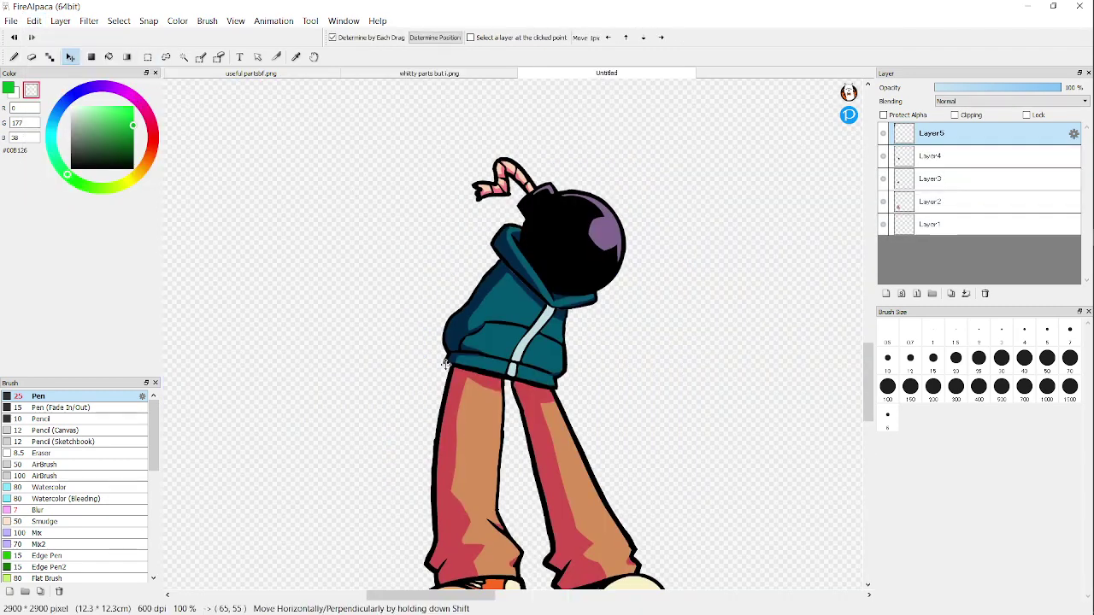
left_click_drag(406, 240, 391, 543)
left_click_drag(444, 318, 419, 469)
scroll(521, 335, "up", 1)
scroll(521, 335, "up", 1)
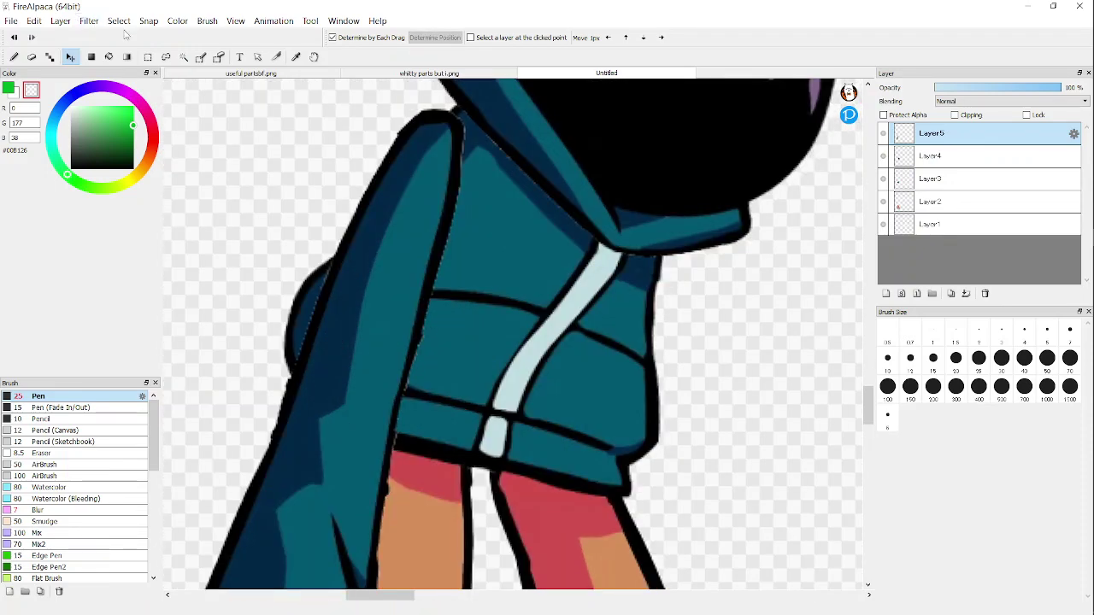
Step: Transform the straight arm on Layer5, rotating it slightly clockwise to follow the slope of the hoodie's back
left_click(119, 20)
left_click(136, 185)
scroll(386, 322, "down", 2)
left_click_drag(558, 391, 535, 425)
scroll(464, 334, "down", 2)
scroll(484, 423, "up", 1)
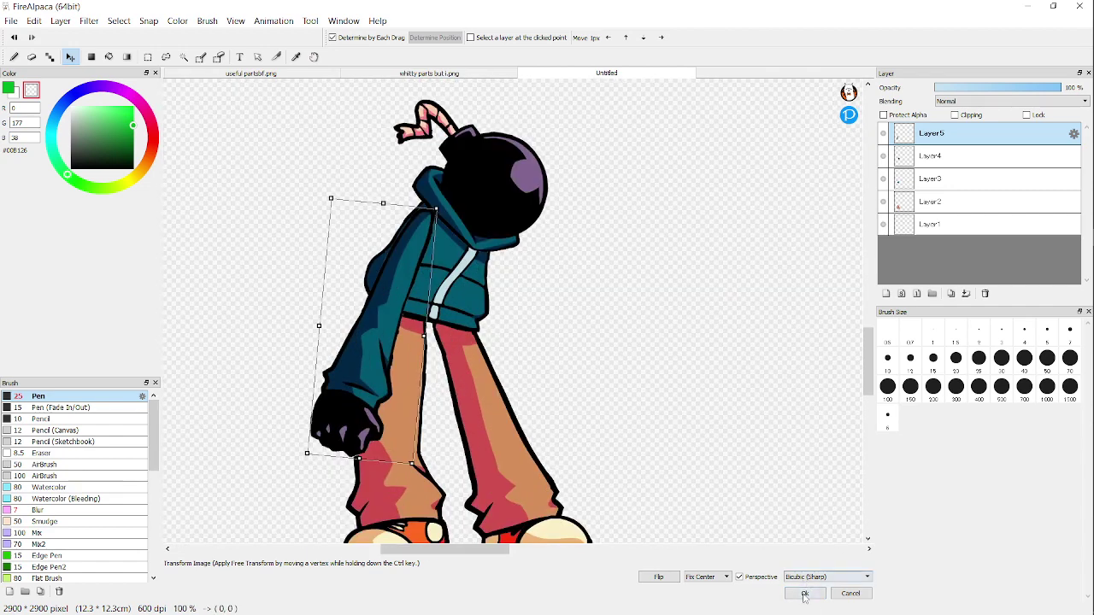
left_click(803, 596)
scroll(786, 576, "down", 3)
scroll(499, 387, "up", 1)
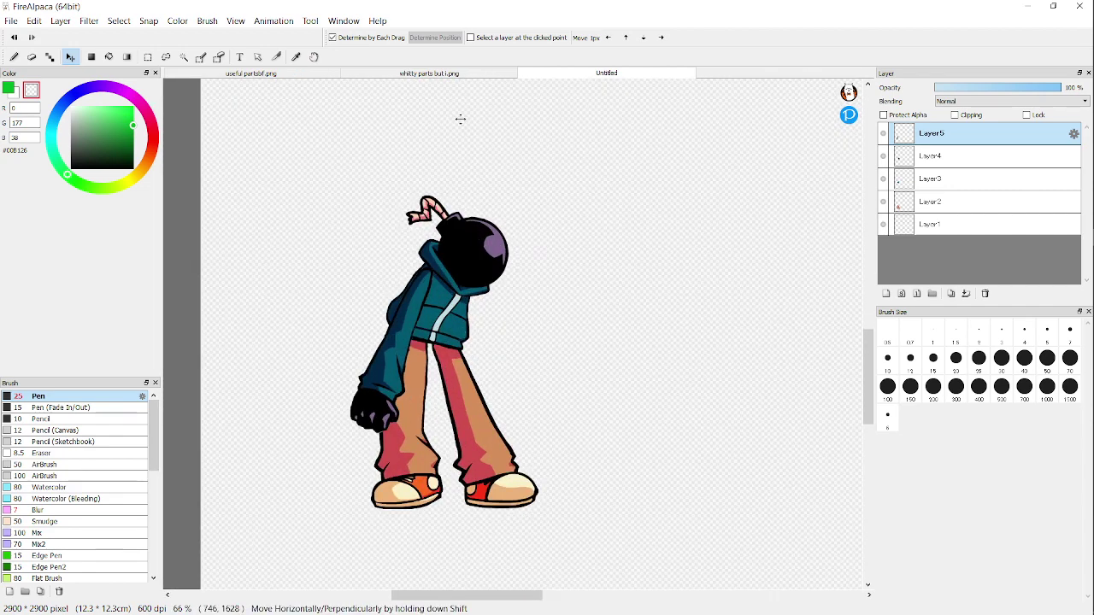
Step: Replace the parts sheet selection with a polygon outline around the bent arm holding the microphone and copy that arm
left_click(414, 75)
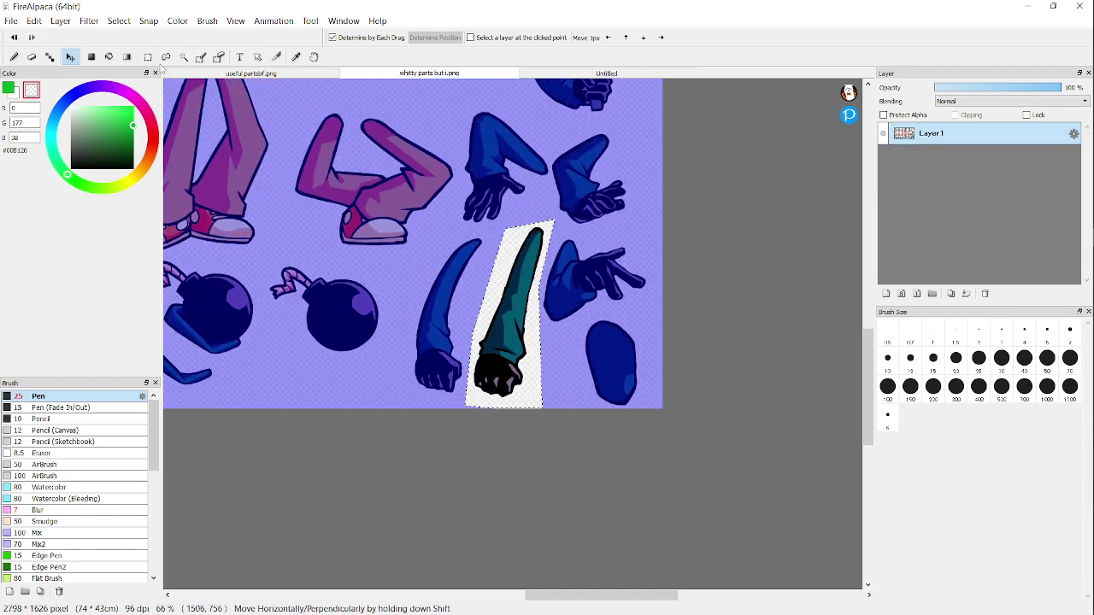
left_click(149, 57)
key("ctrl+d")
scroll(376, 342, "down", 2)
scroll(497, 159, "up", 3)
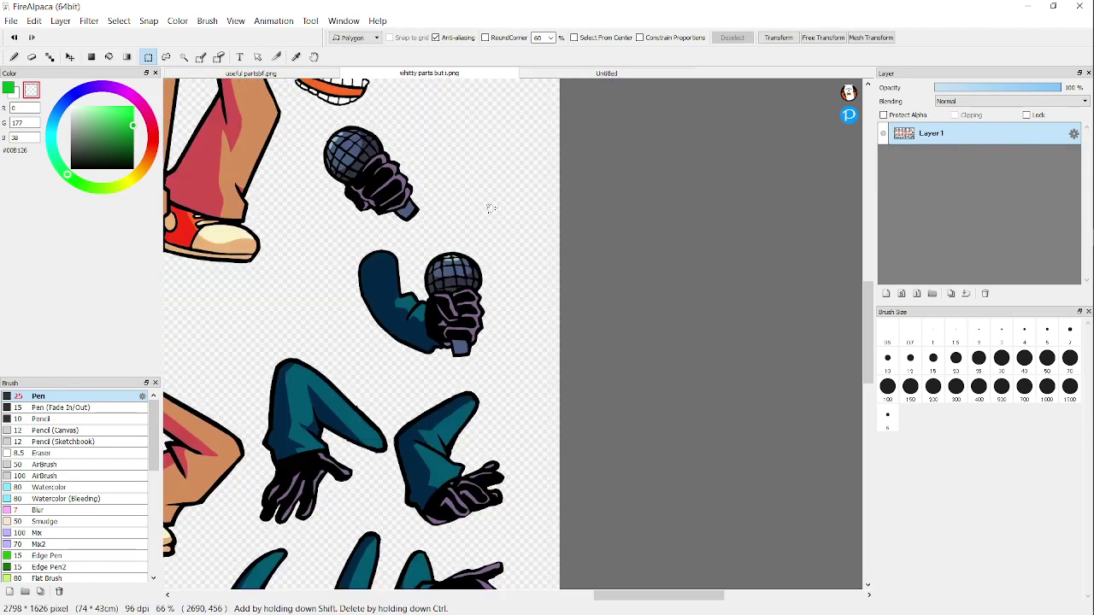
scroll(446, 251, "up", 3)
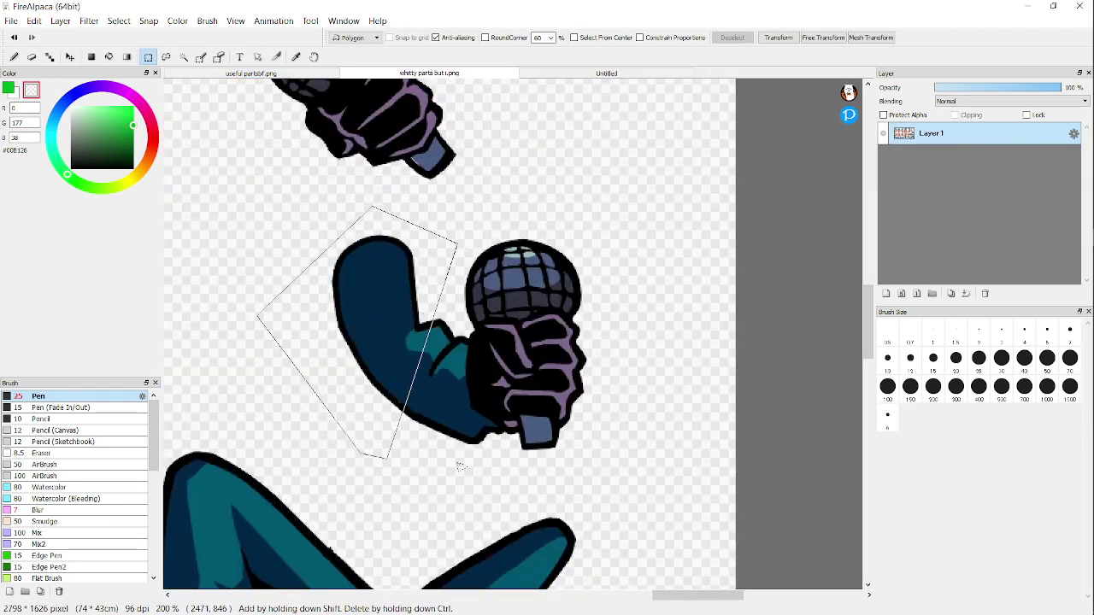
left_click(359, 453)
double_click(578, 202)
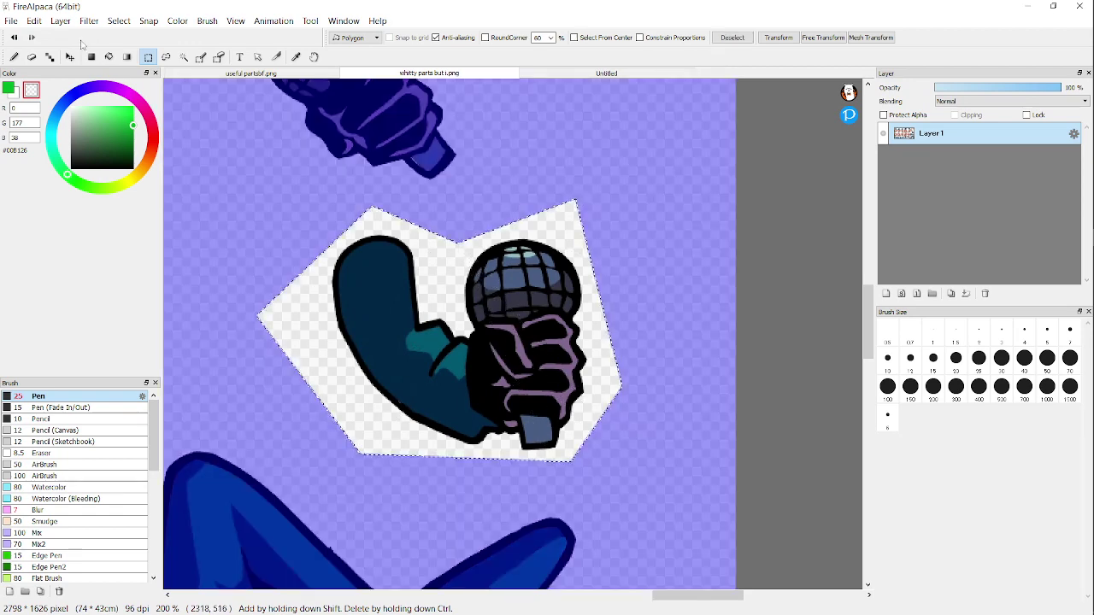
left_click(33, 20)
left_click(52, 83)
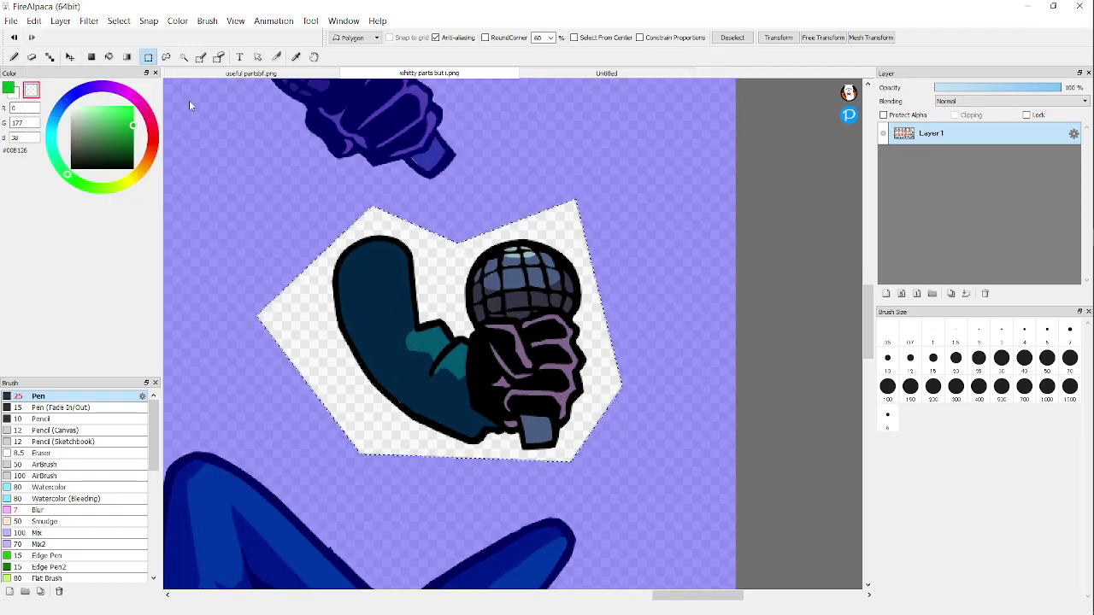
Step: Paste the microphone arm into the Untitled image and move it toward the body
left_click(566, 73)
left_click(34, 20)
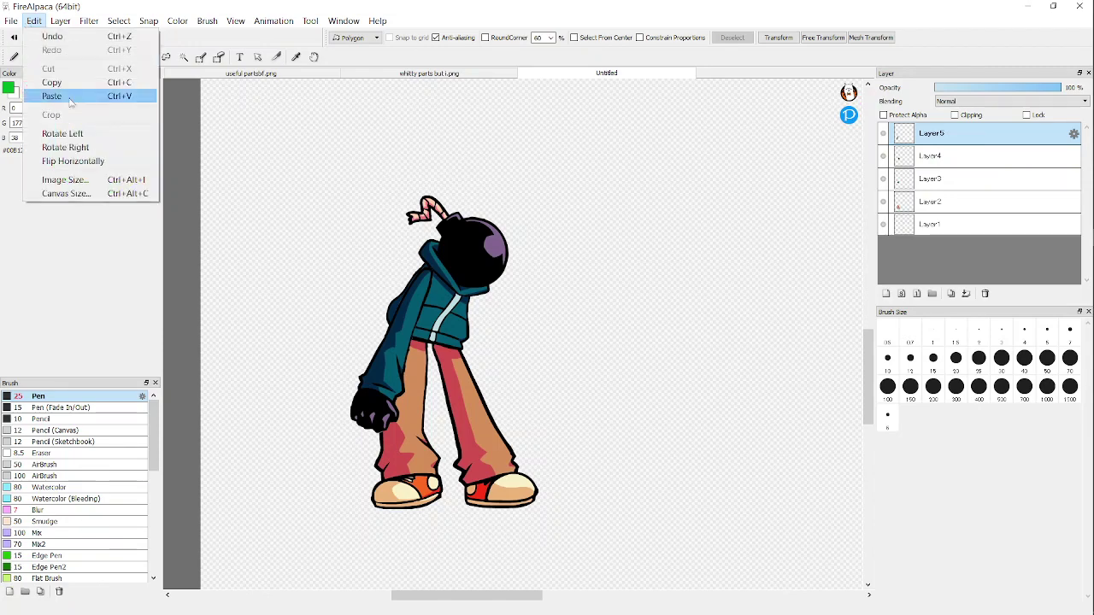
left_click(52, 96)
left_click(70, 56)
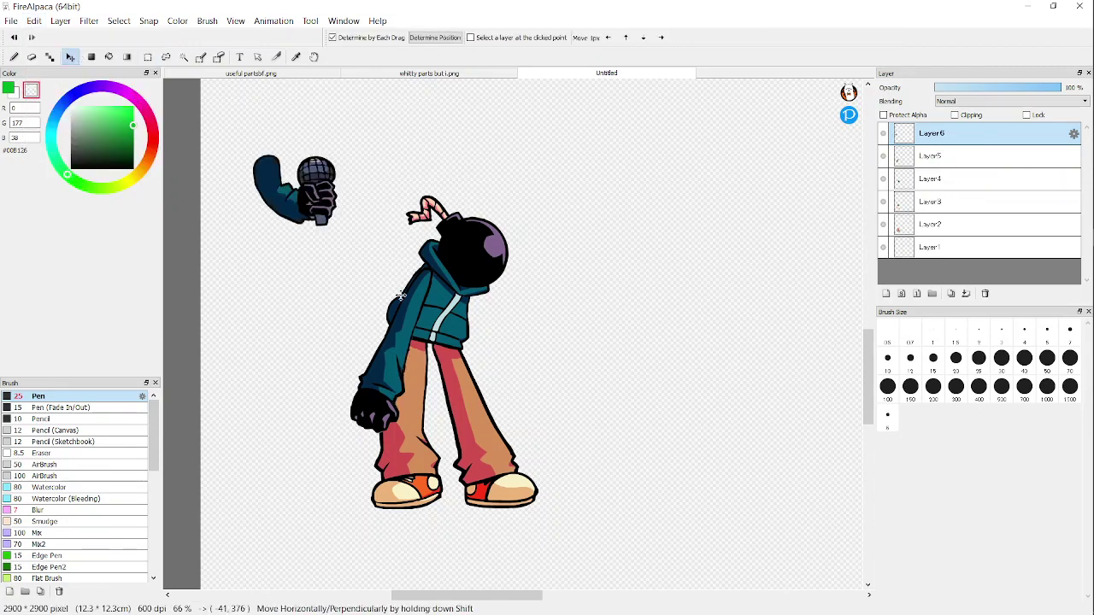
left_click_drag(400, 294, 406, 353)
Step: Reorder Layer6 beneath Layer2 and position the microphone arm behind the front edge of the torso, just under the hood
left_click_drag(944, 144, 931, 239)
left_click_drag(508, 235, 705, 294)
scroll(402, 270, "up", 3)
scroll(670, 350, "down", 1)
scroll(677, 349, "up", 2)
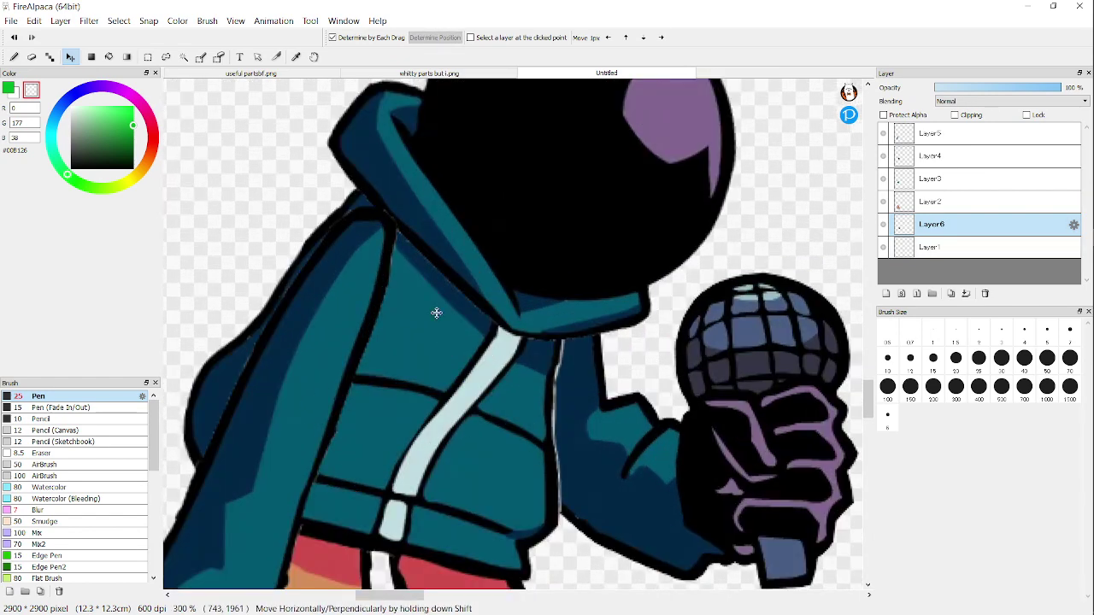
left_click(14, 58)
scroll(324, 168, "down", 2)
scroll(491, 324, "up", 1)
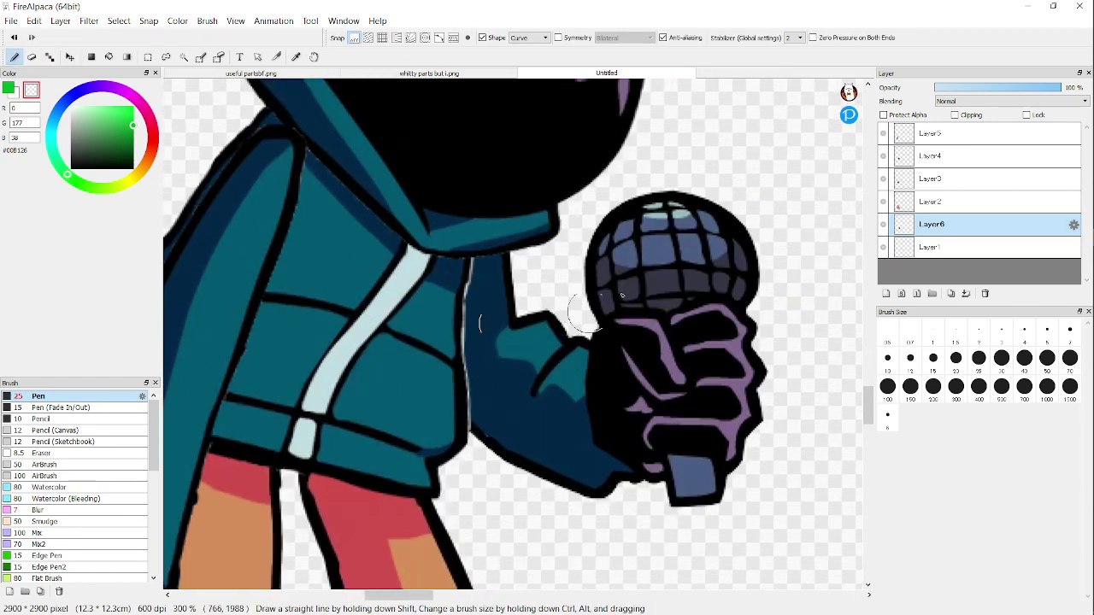
left_click(928, 202)
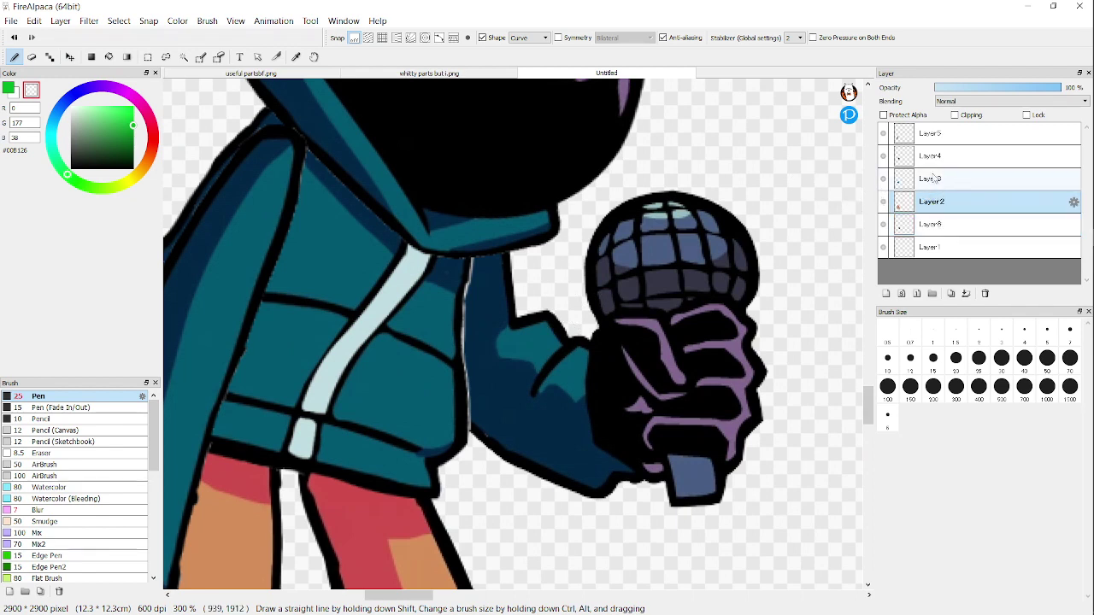
left_click(955, 158)
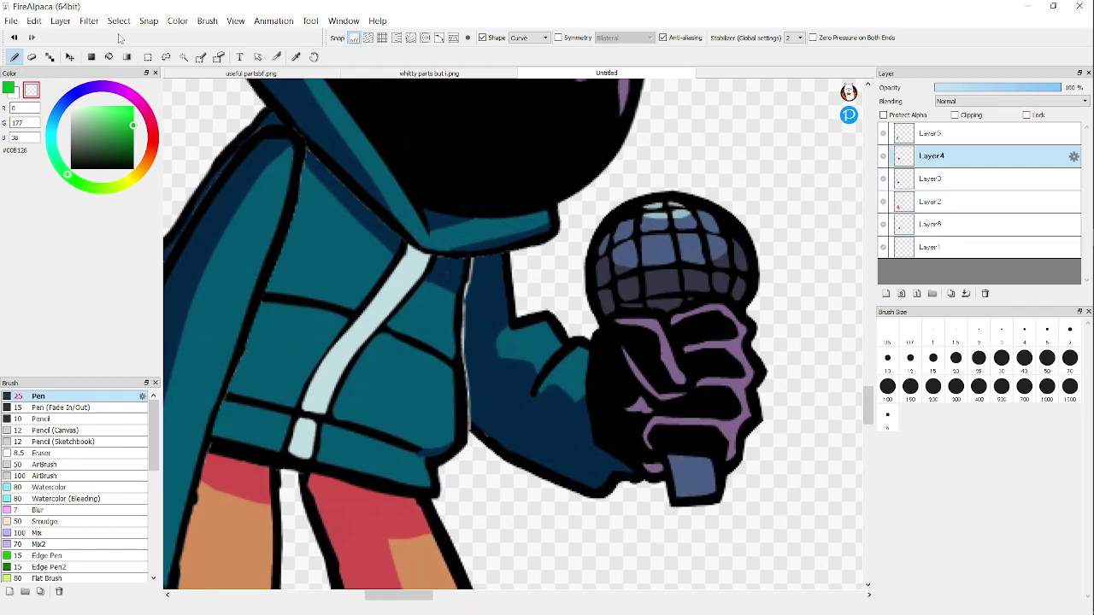
Step: Try shifting the hoodie torso on Layer3 toward the microphone arm and undo the move
left_click(71, 56)
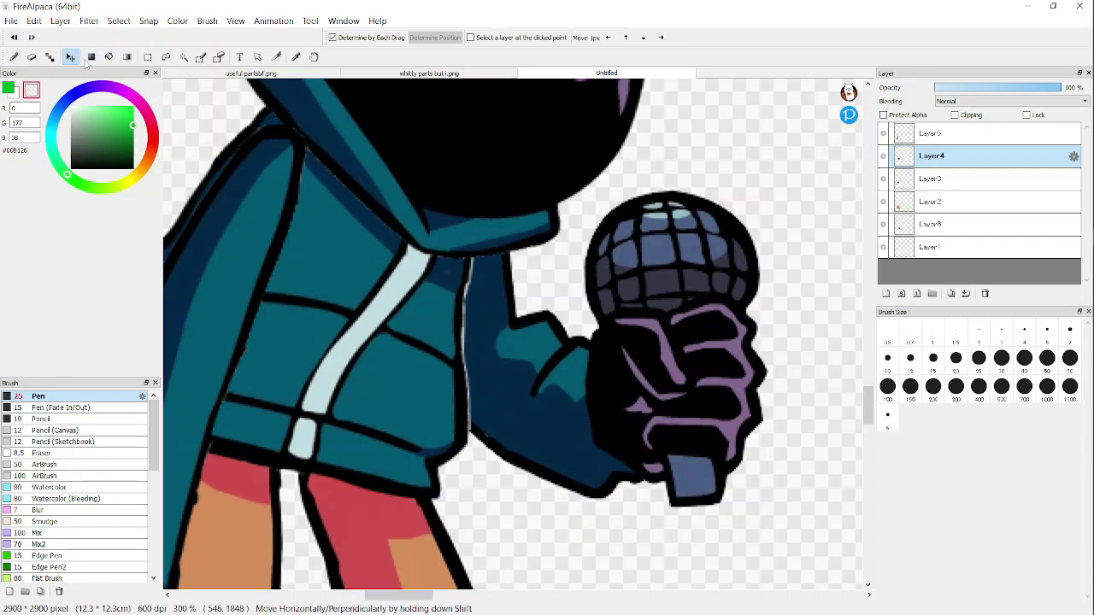
left_click(969, 179)
left_click_drag(561, 315, 602, 339)
left_click(14, 38)
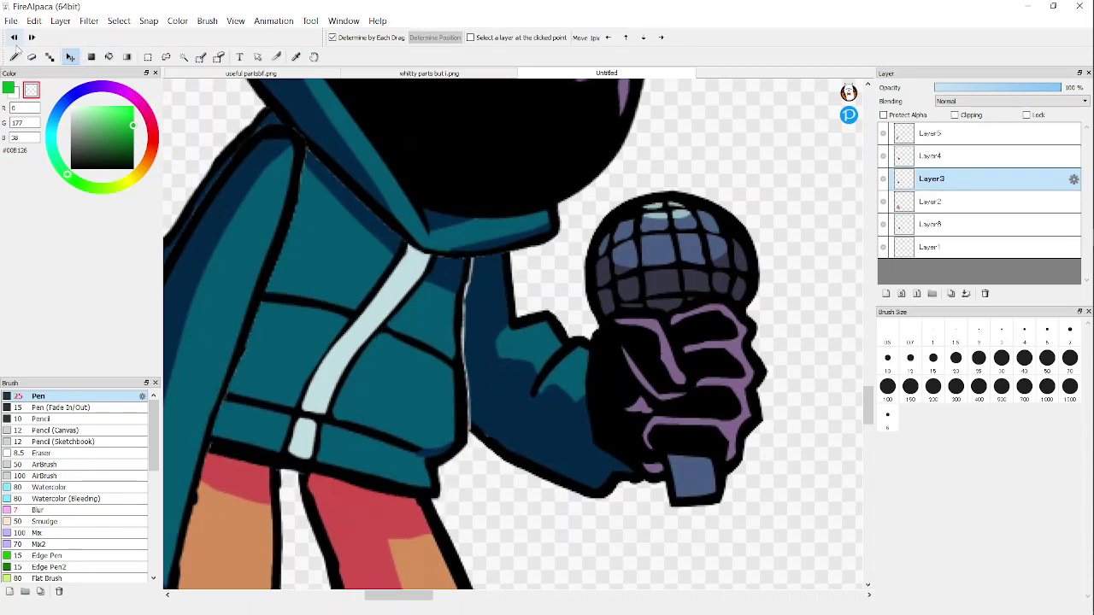
Step: Erase the light fringe along the torso's front edge beside the microphone arm on Layer3 with a 4 px transparent pen
left_click(15, 57)
scroll(464, 310, "up", 3)
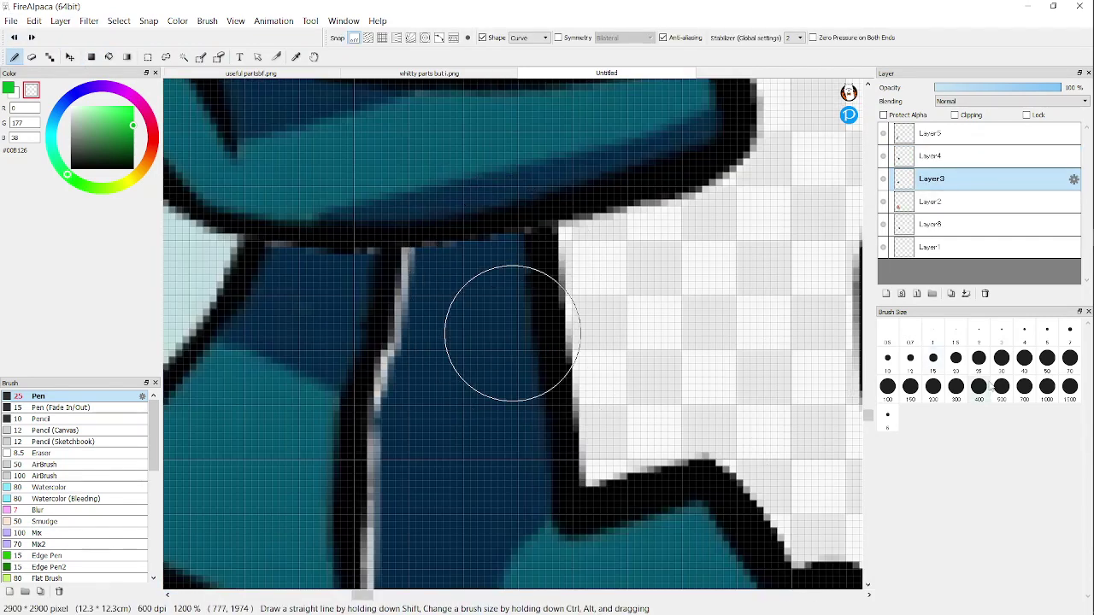
scroll(415, 256, "up", 2)
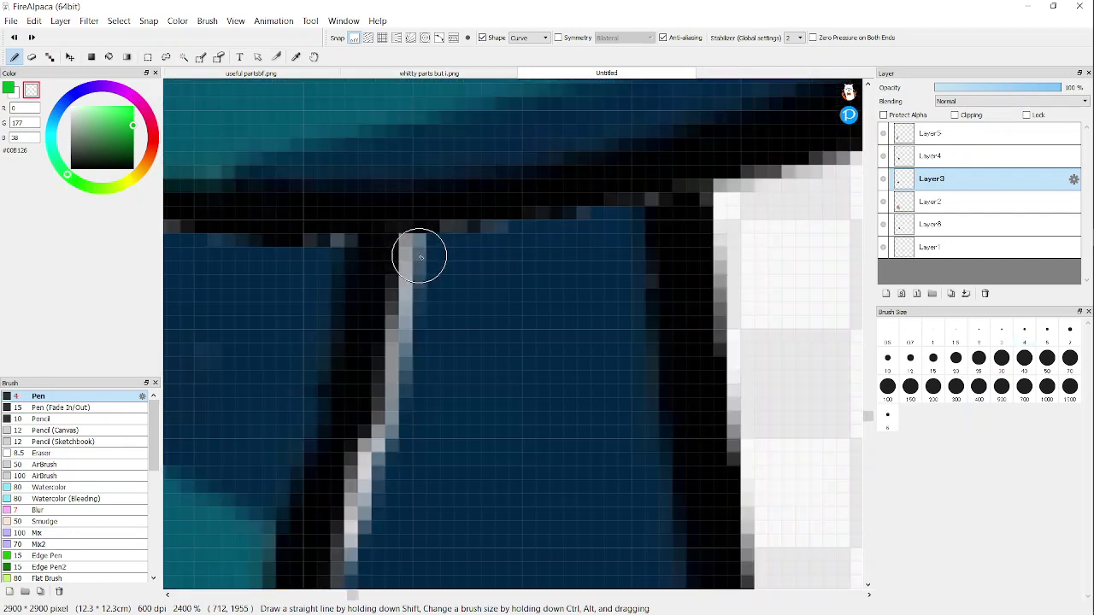
scroll(402, 336, "down", 2)
scroll(399, 383, "down", 1)
scroll(401, 352, "up", 2)
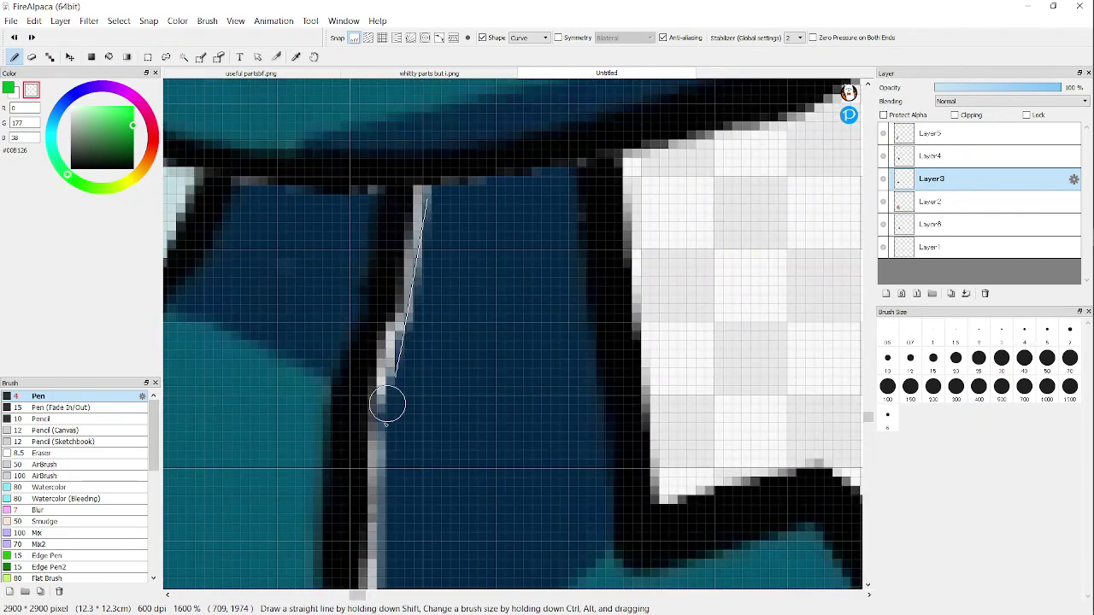
scroll(386, 444, "down", 3)
scroll(368, 557, "up", 2)
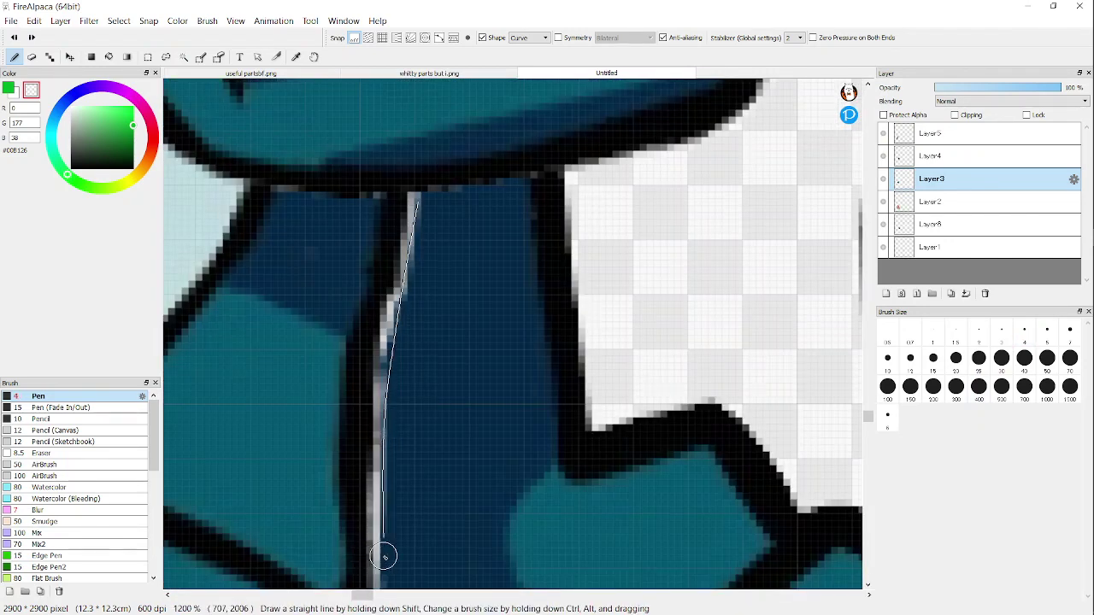
scroll(382, 556, "down", 3)
scroll(400, 490, "up", 2)
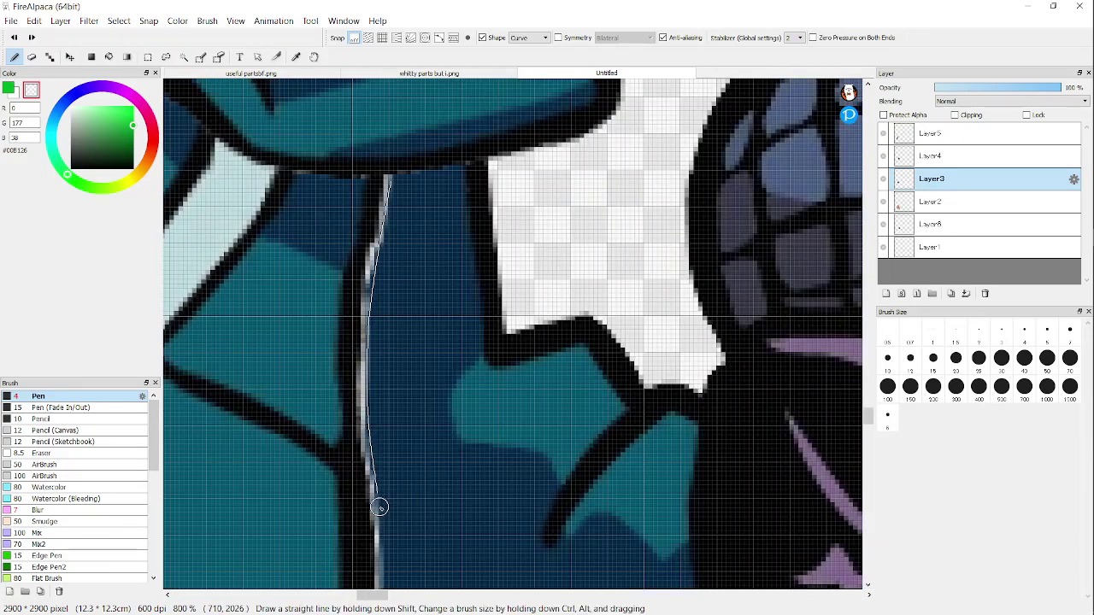
scroll(384, 547, "down", 2)
scroll(381, 512, "up", 3)
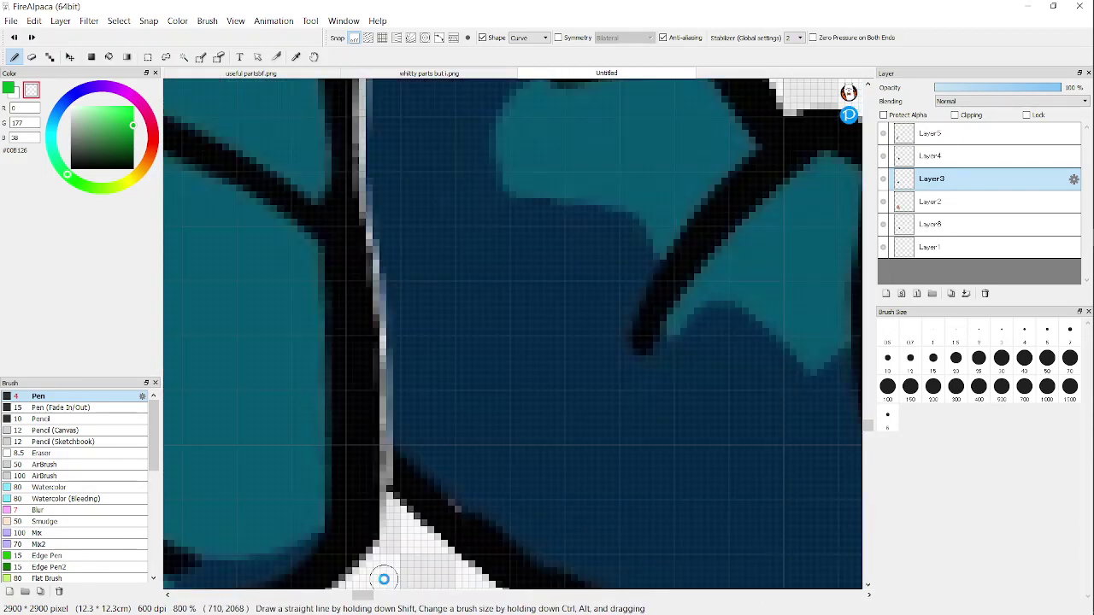
scroll(383, 580, "up", 1)
double_click(392, 527)
scroll(391, 527, "down", 3)
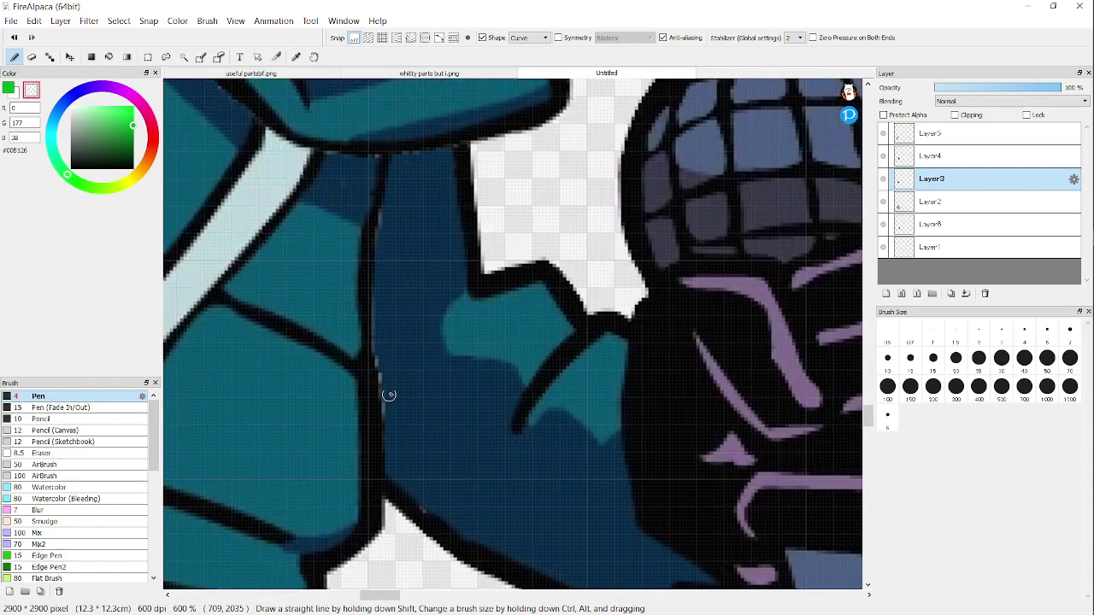
scroll(389, 394, "down", 5)
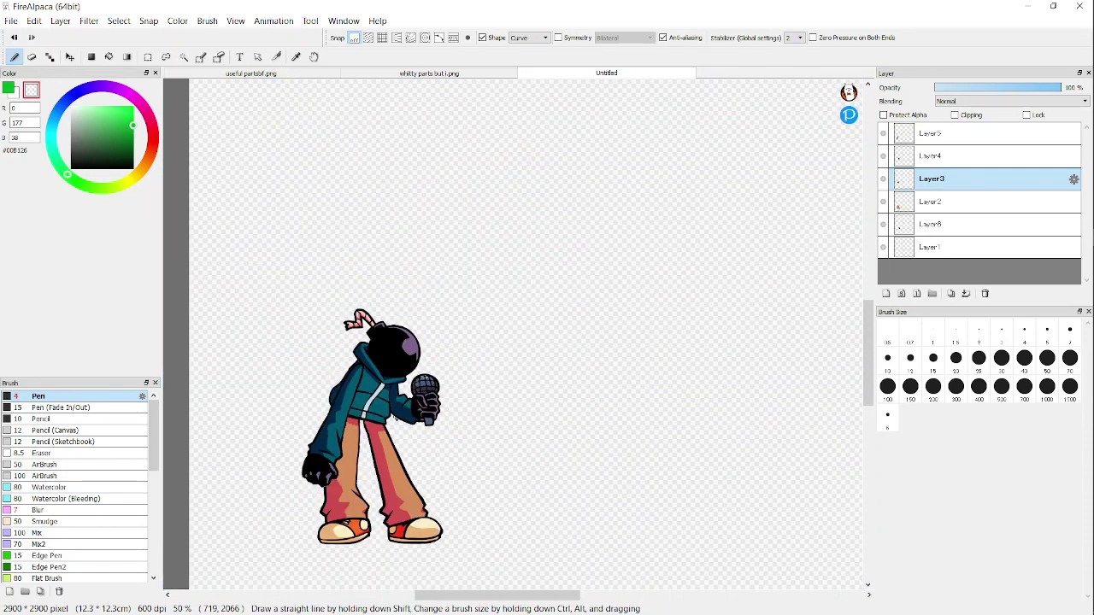
scroll(376, 427, "up", 1)
Step: Clear the arm selection on the Whitty parts sheet, copy the orange angry eyes and paste them into the Untitled image
left_click(389, 74)
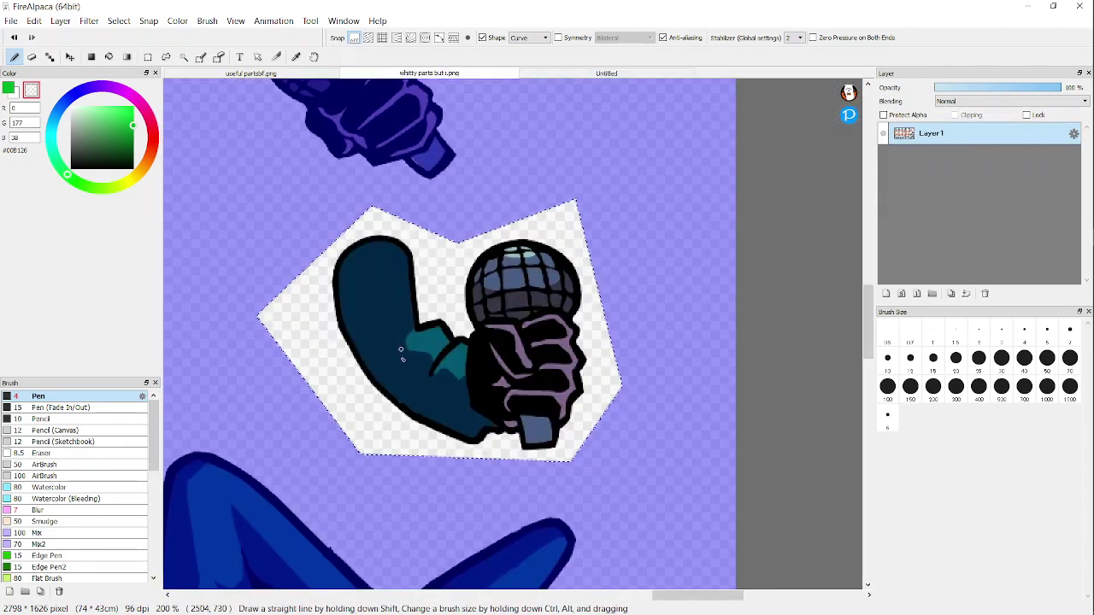
scroll(428, 342, "down", 4)
left_click(148, 56)
key("ctrl+d")
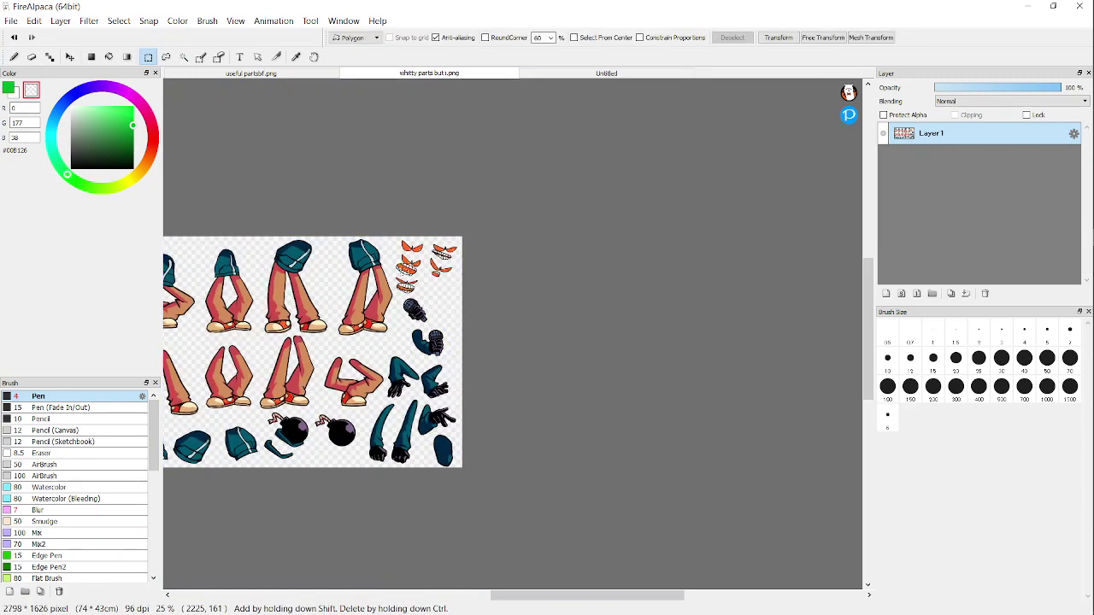
scroll(400, 267, "up", 4)
scroll(408, 155, "up", 1)
left_click(354, 134)
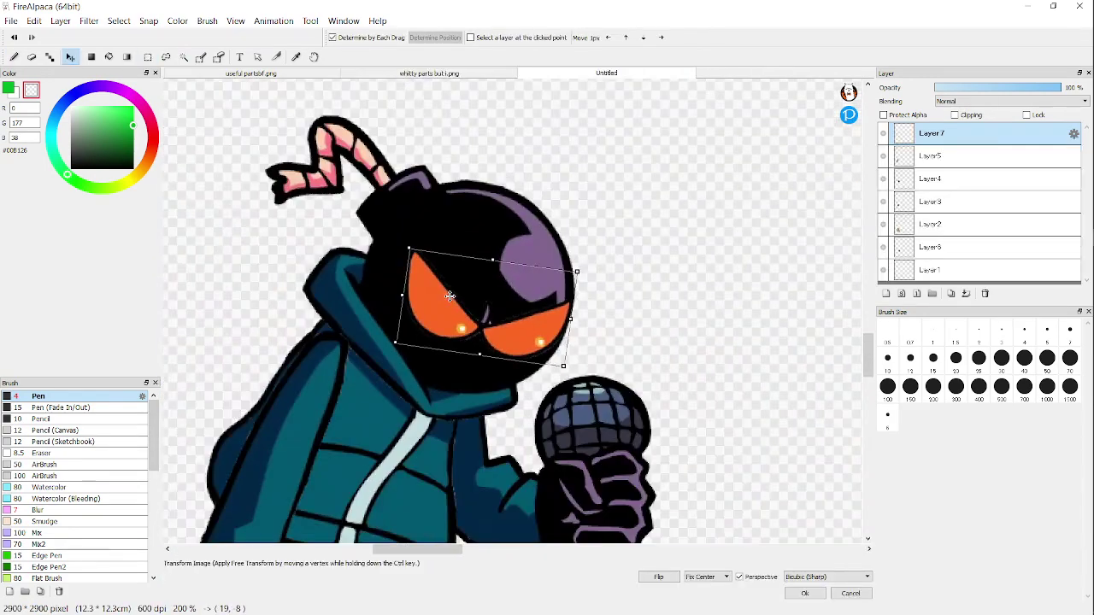
Step: Rotate the pasted eyes slightly counterclockwise to fit the face of the bomb head and apply the transform
scroll(389, 367, "down", 2)
scroll(389, 368, "up", 6)
left_click_drag(700, 388, 745, 365)
scroll(565, 326, "down", 2)
scroll(381, 387, "up", 2)
scroll(510, 356, "down", 4)
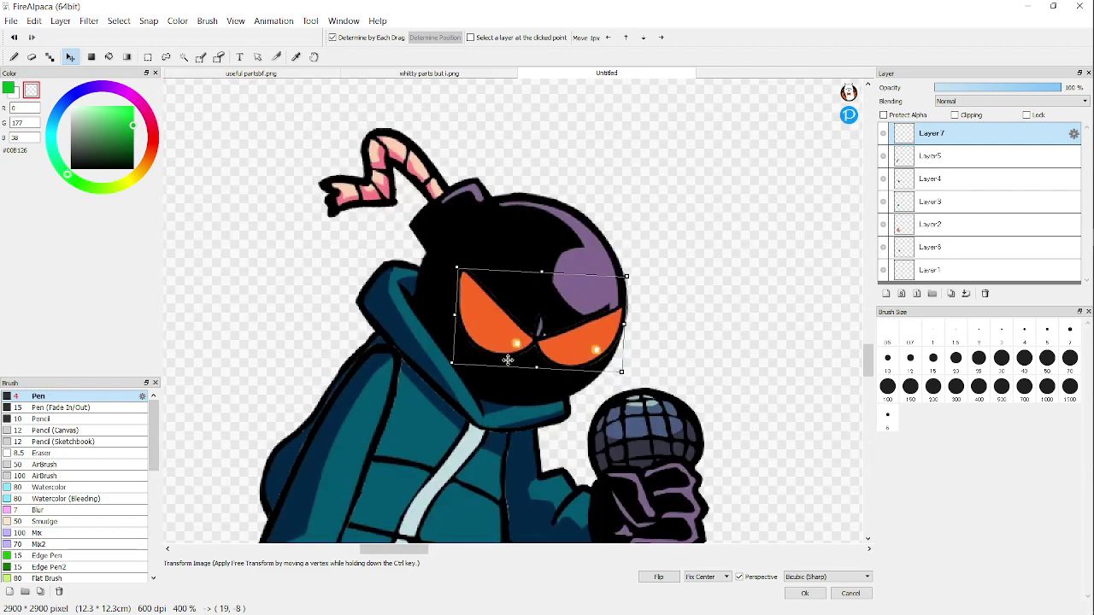
scroll(520, 388, "up", 3)
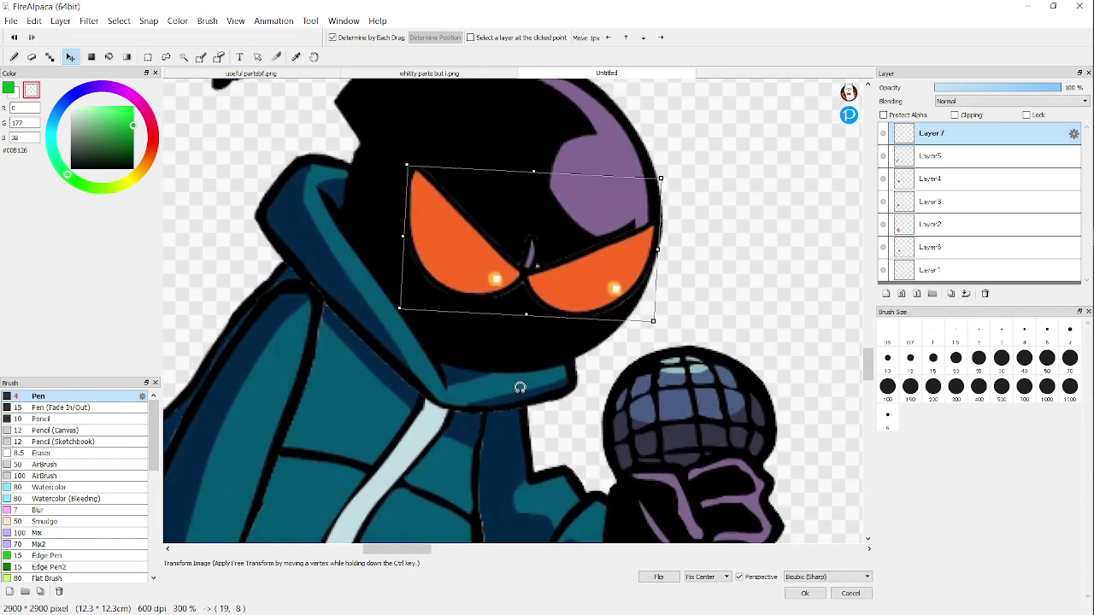
left_click(805, 593)
Step: Set the 4 px pen to black (#000000) and paint over the grey fringe beneath the left eye on Layer7
scroll(391, 231, "down", 4)
scroll(412, 355, "down", 1)
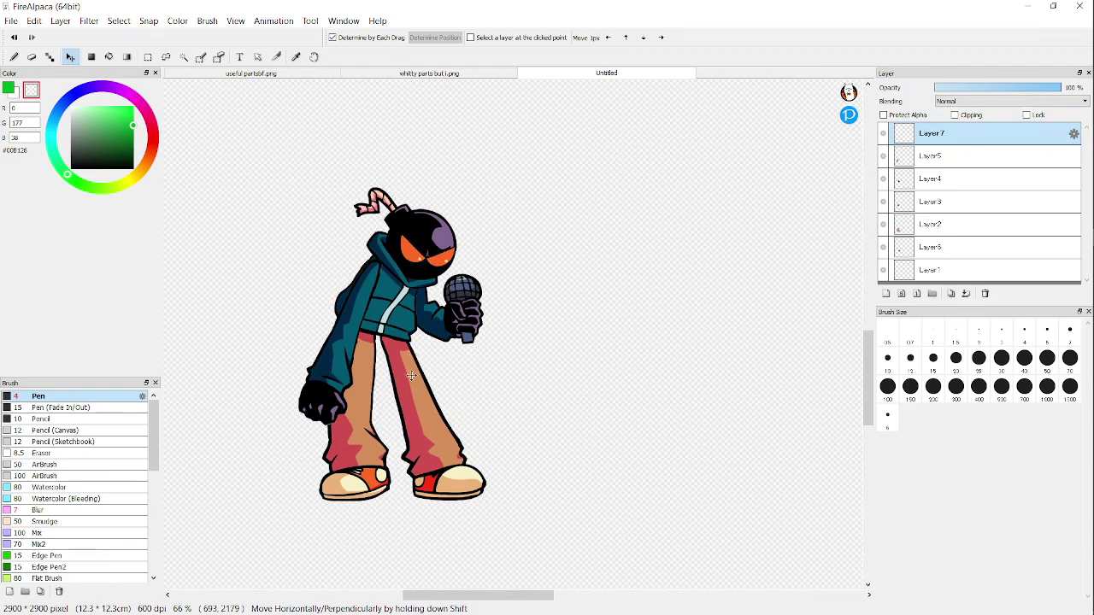
scroll(408, 359, "up", 4)
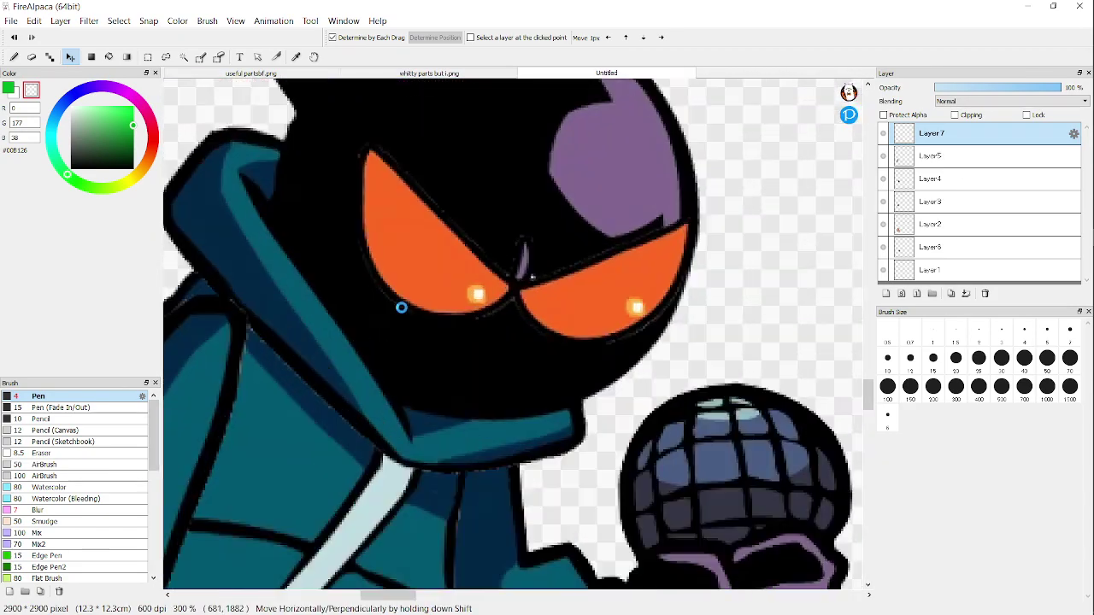
scroll(398, 315, "up", 2)
left_click(13, 57)
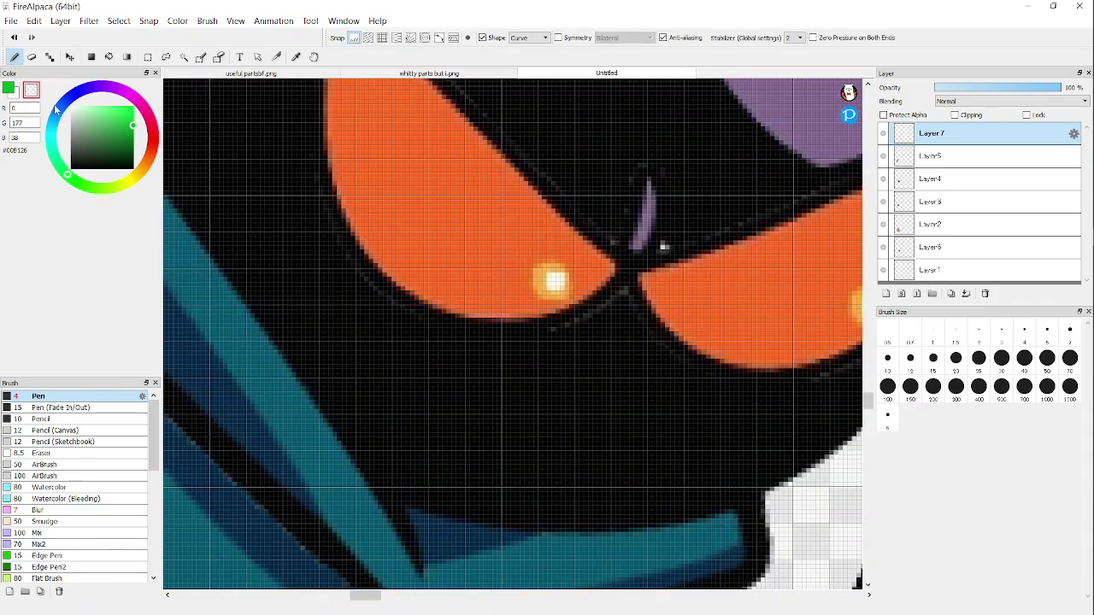
left_click(9, 89)
scroll(444, 313, "up", 3)
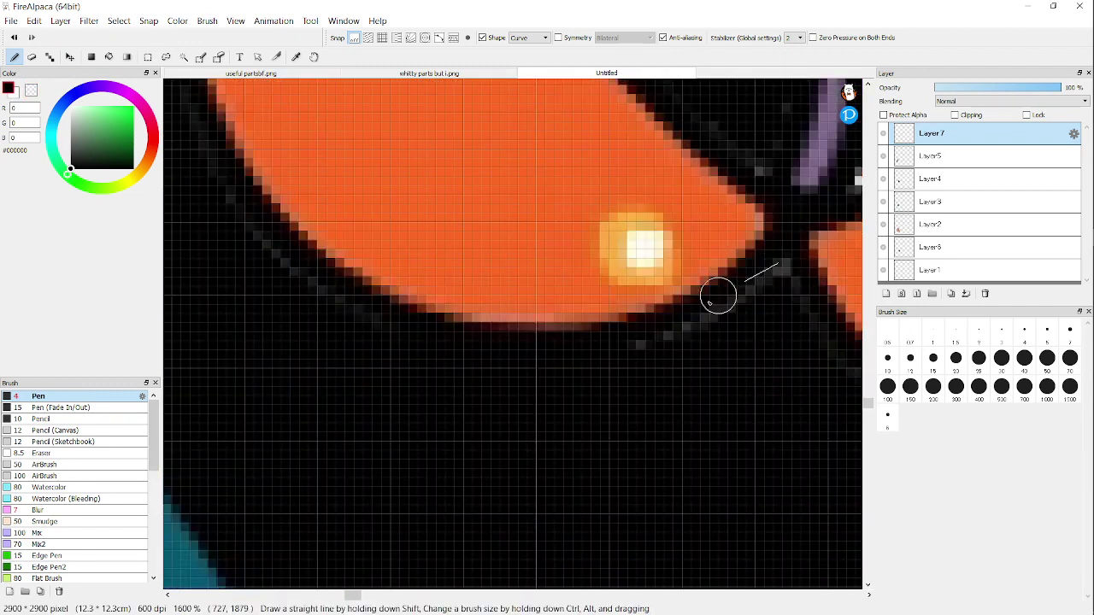
left_click(693, 328)
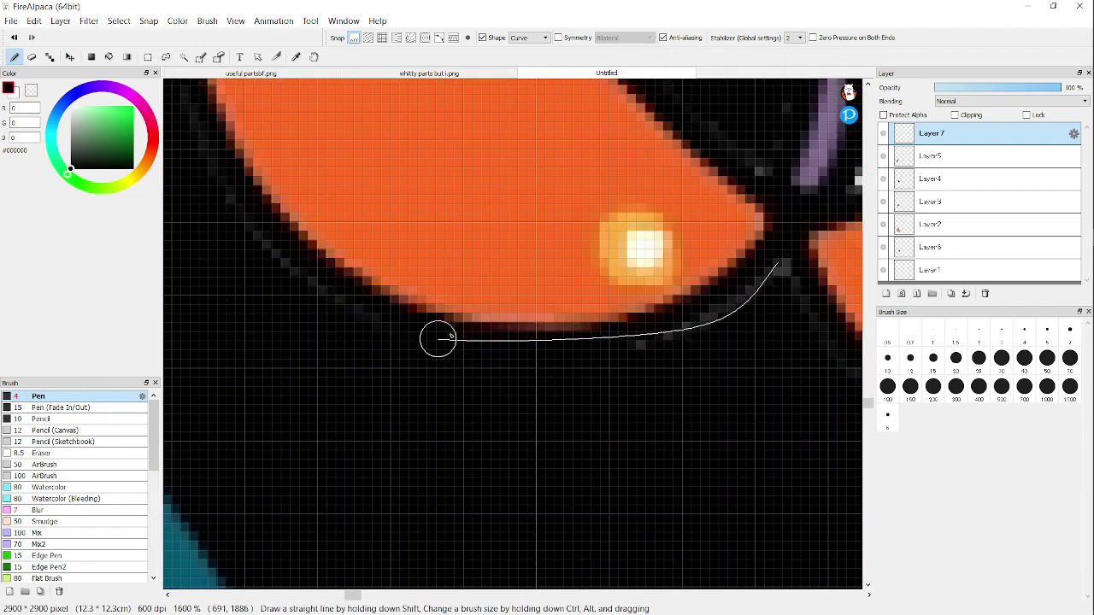
left_click(503, 359)
scroll(280, 288, "down", 4)
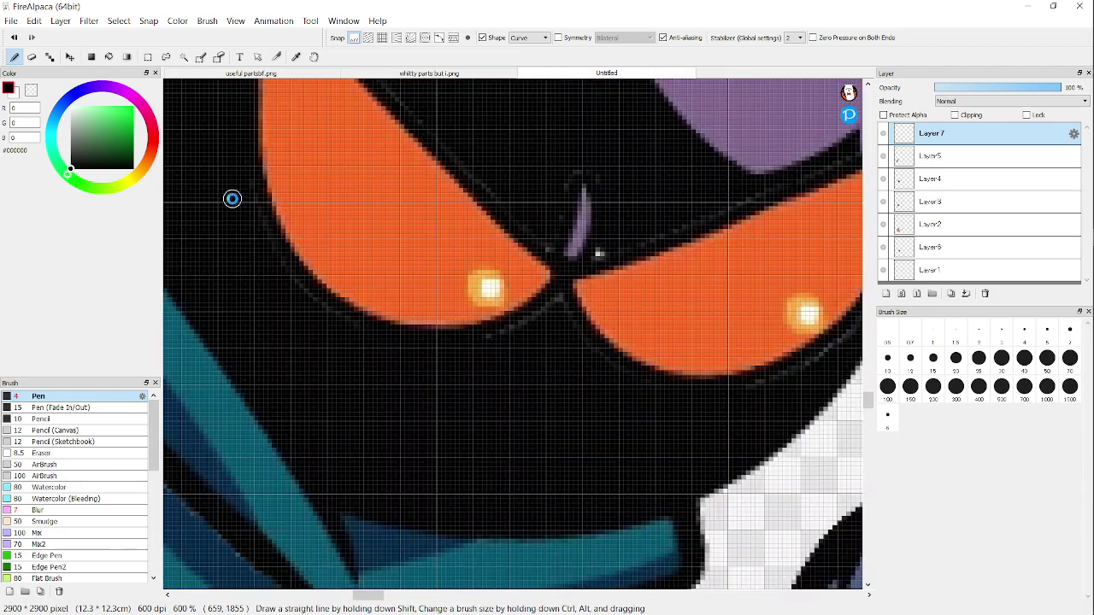
scroll(232, 197, "up", 3)
scroll(270, 213, "down", 4)
Step: Paint black over the grey fringe along the left eye's outer and upper edges and around the purple mark between the eyes
scroll(268, 220, "up", 5)
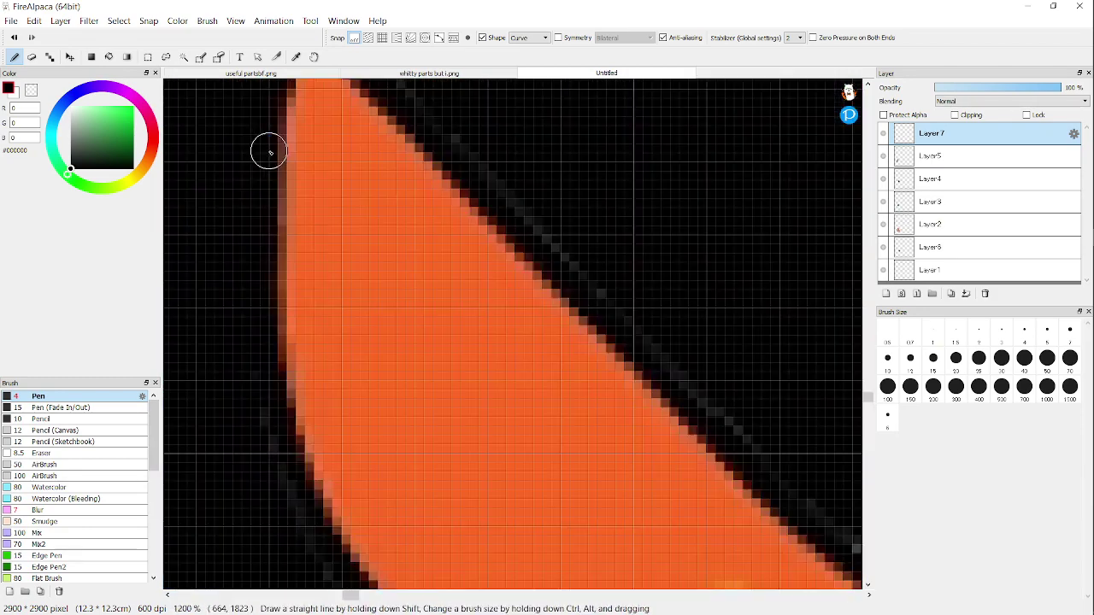
scroll(253, 139, "down", 3)
scroll(276, 87, "up", 3)
double_click(279, 103)
scroll(359, 193, "down", 1)
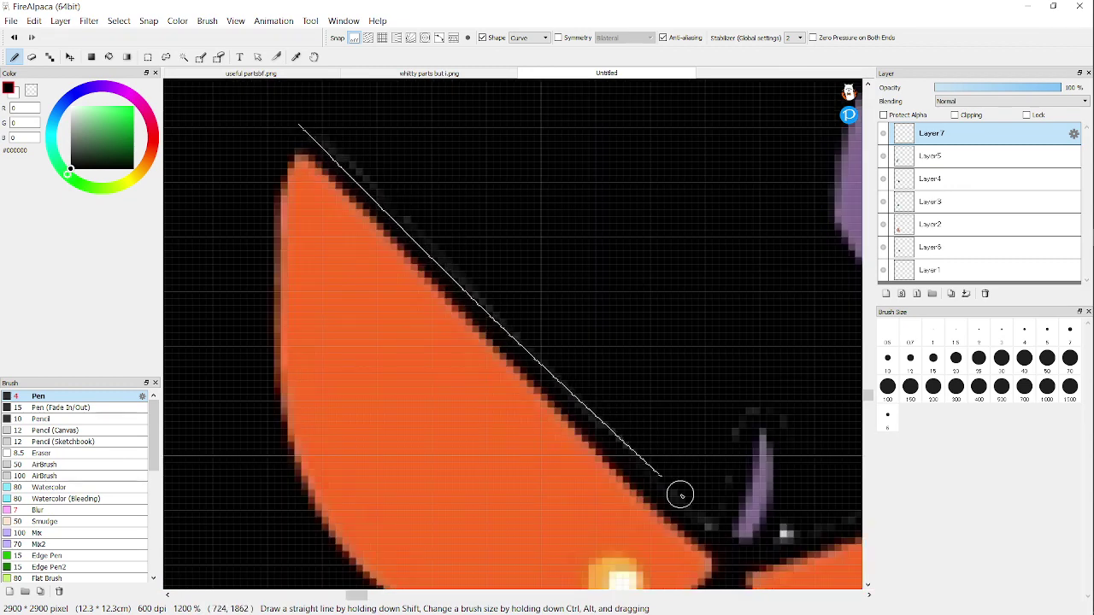
double_click(707, 518)
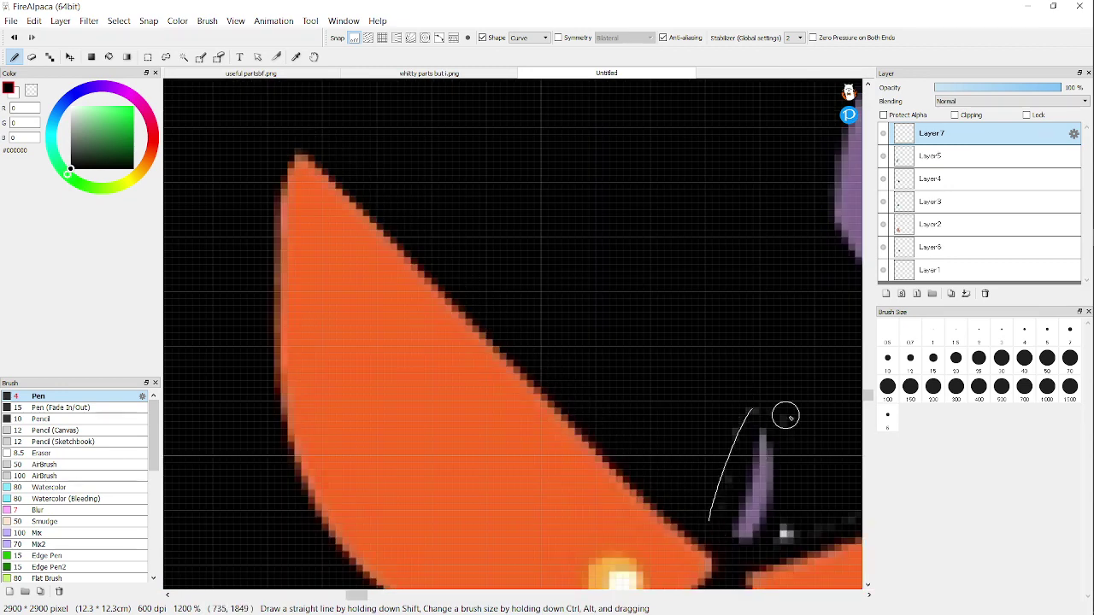
scroll(791, 416, "down", 3)
scroll(788, 471, "up", 5)
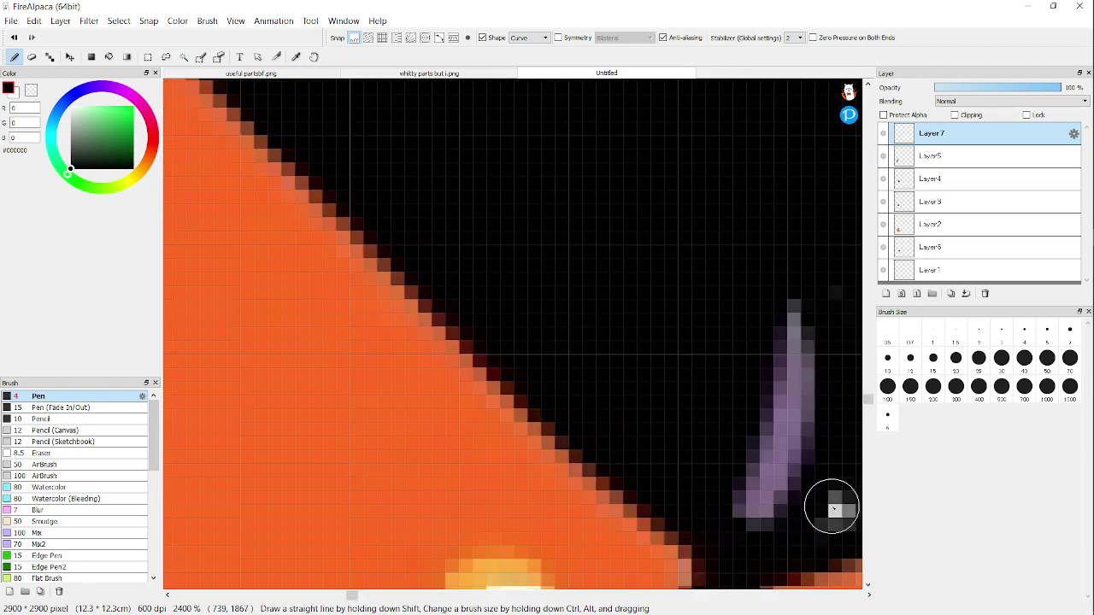
Step: Cover the bright speck beside the purple mark and the grey fringe along the right eye's upper edge with black
scroll(569, 374, "down", 4)
scroll(567, 373, "up", 1)
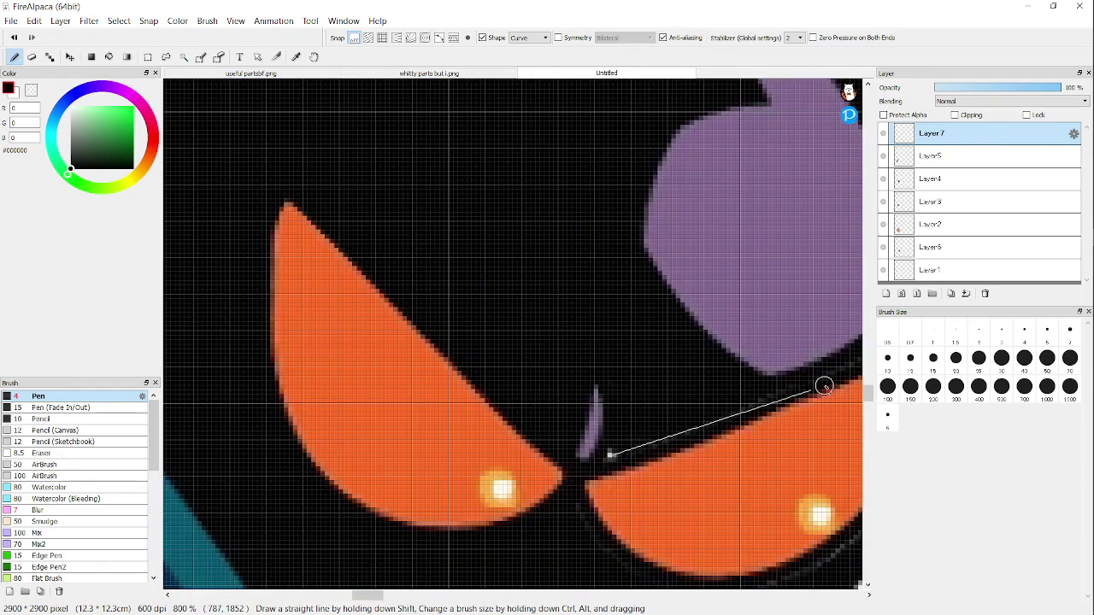
double_click(842, 365)
scroll(491, 409, "down", 4)
scroll(706, 376, "up", 5)
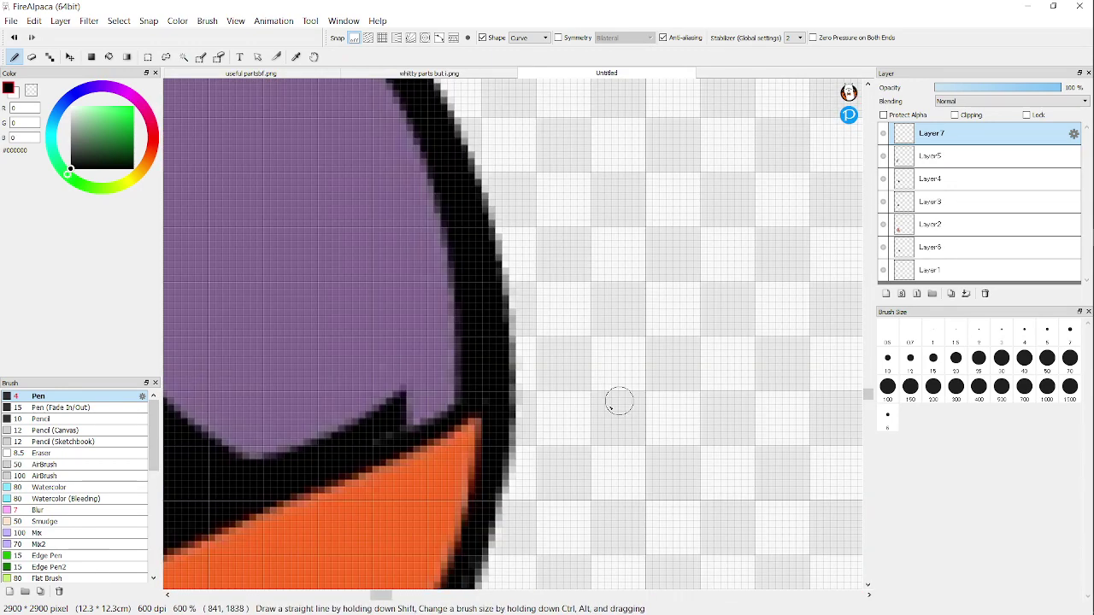
scroll(711, 294, "down", 1)
scroll(711, 294, "down", 3)
Step: Paint black over the grey fringe along the right eye's outer and lower edge up to its inner corner
scroll(692, 307, "up", 3)
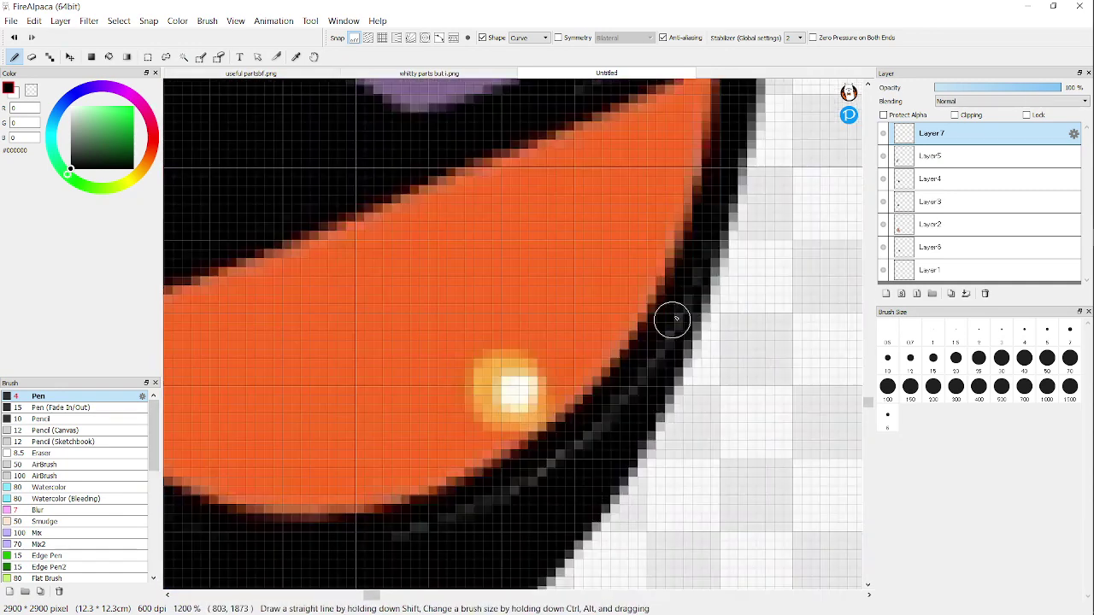
left_click(595, 427)
scroll(596, 425, "down", 2)
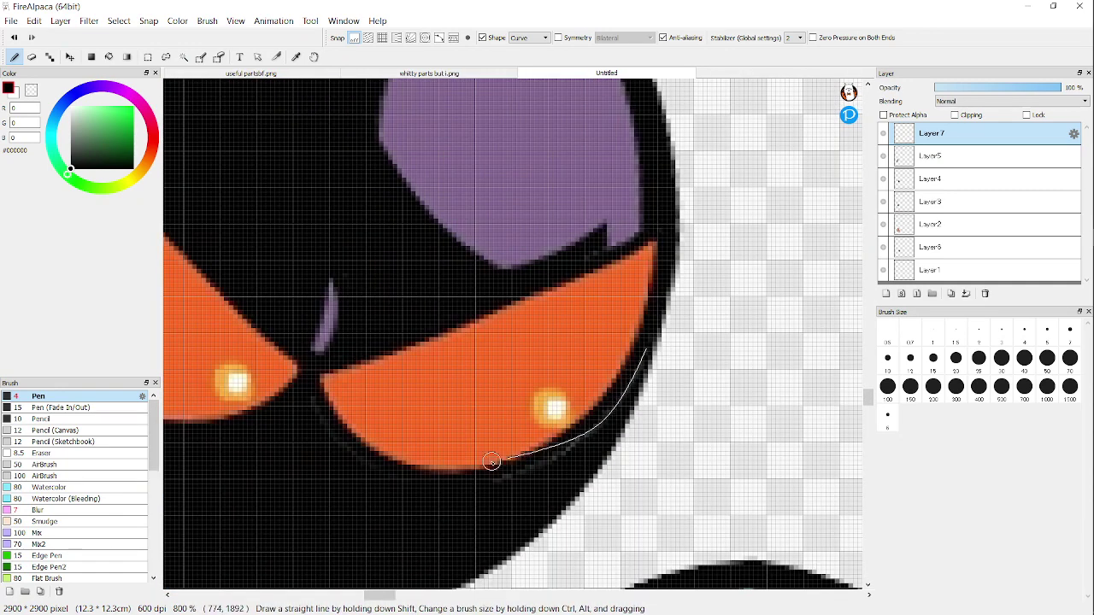
scroll(494, 468, "up", 2)
left_click(500, 487)
scroll(500, 487, "down", 3)
scroll(358, 492, "up", 2)
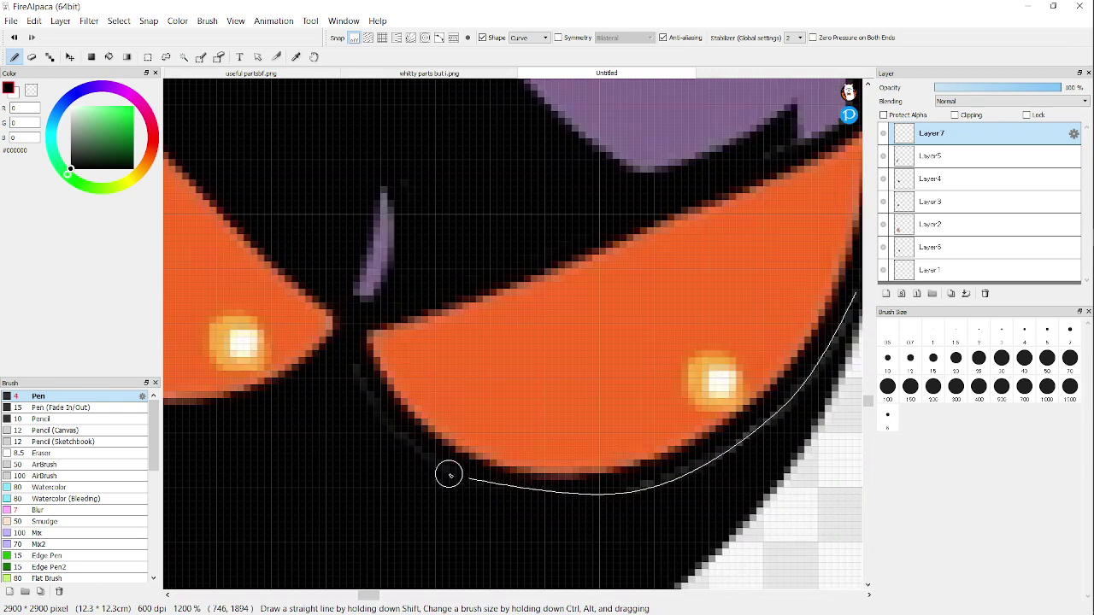
double_click(352, 373)
scroll(547, 285, "down", 10)
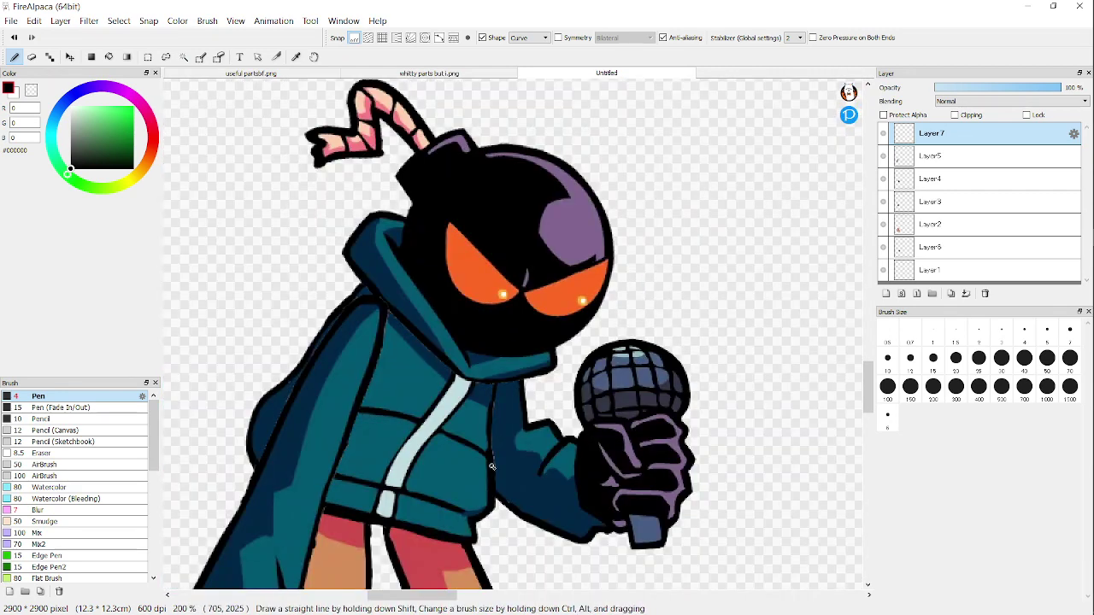
Step: Fill the dark blue shading on the long front sleeve and the side of the hood with dark green (#006027)
scroll(496, 499, "up", 4)
scroll(492, 500, "down", 2)
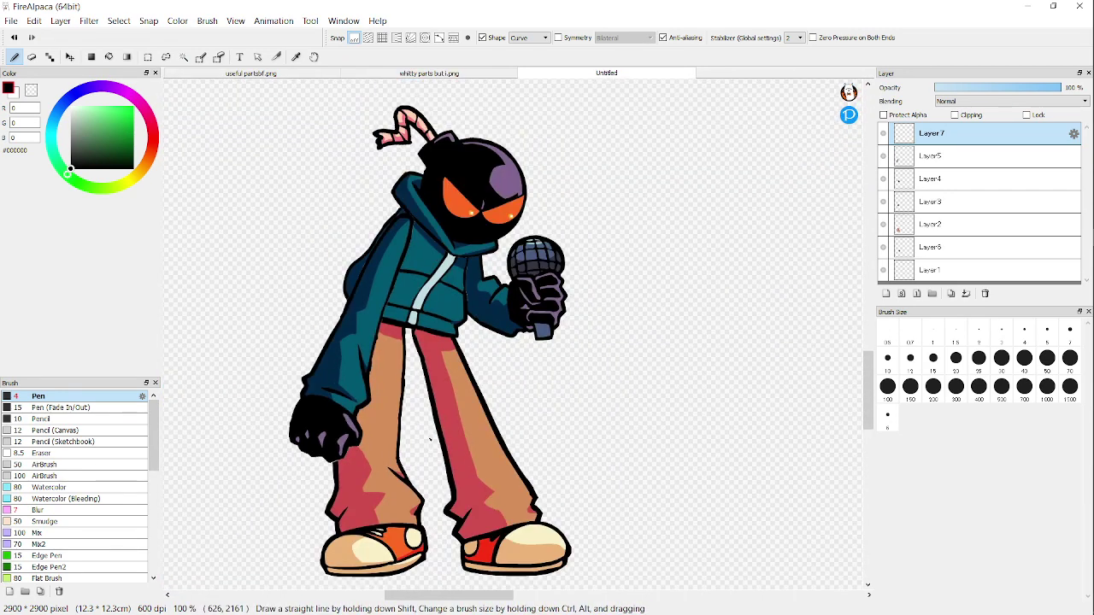
scroll(492, 500, "up", 2)
left_click(108, 56)
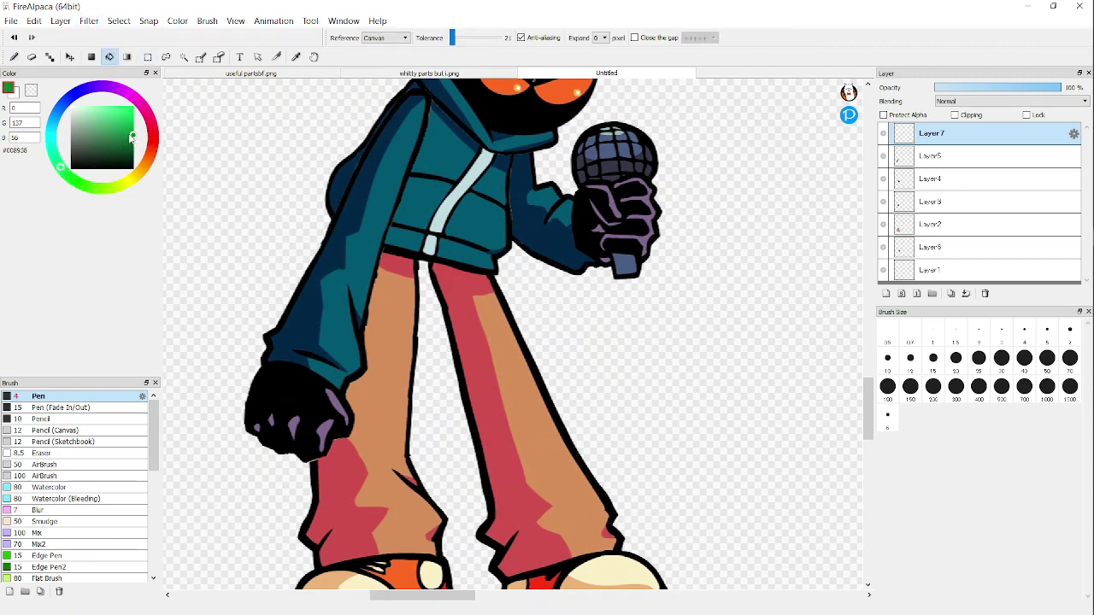
left_click(316, 278)
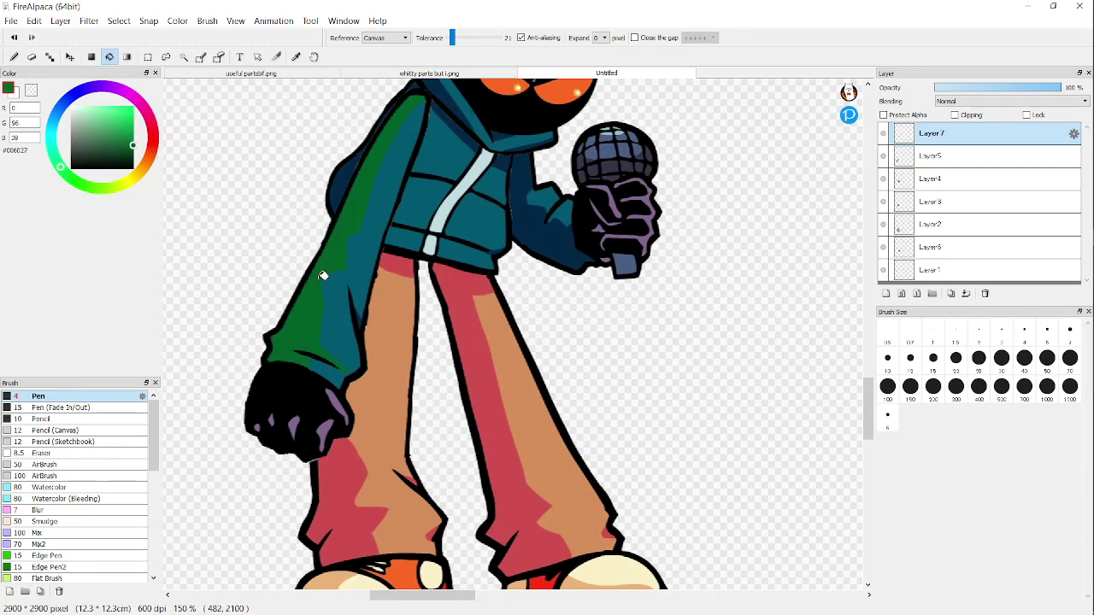
scroll(321, 275, "down", 2)
scroll(307, 260, "up", 5)
scroll(317, 281, "down", 2)
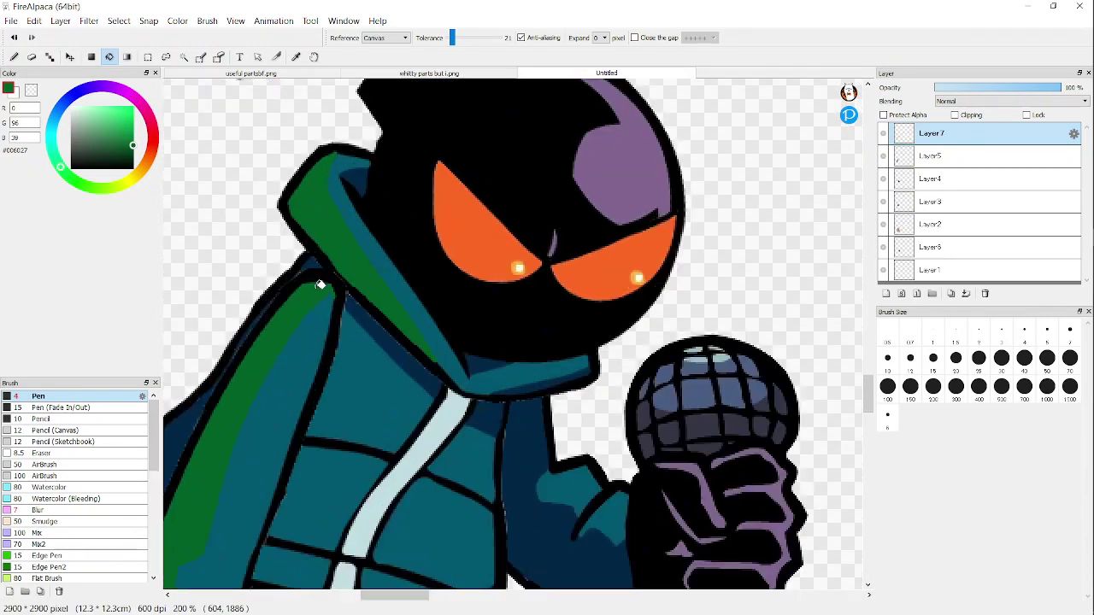
Step: Fill the dark blue areas behind the front sleeve's shoulder and the chest shadow under the hood with the same dark green
scroll(308, 230, "up", 4)
scroll(256, 299, "down", 1)
scroll(212, 366, "up", 1)
scroll(276, 378, "down", 3)
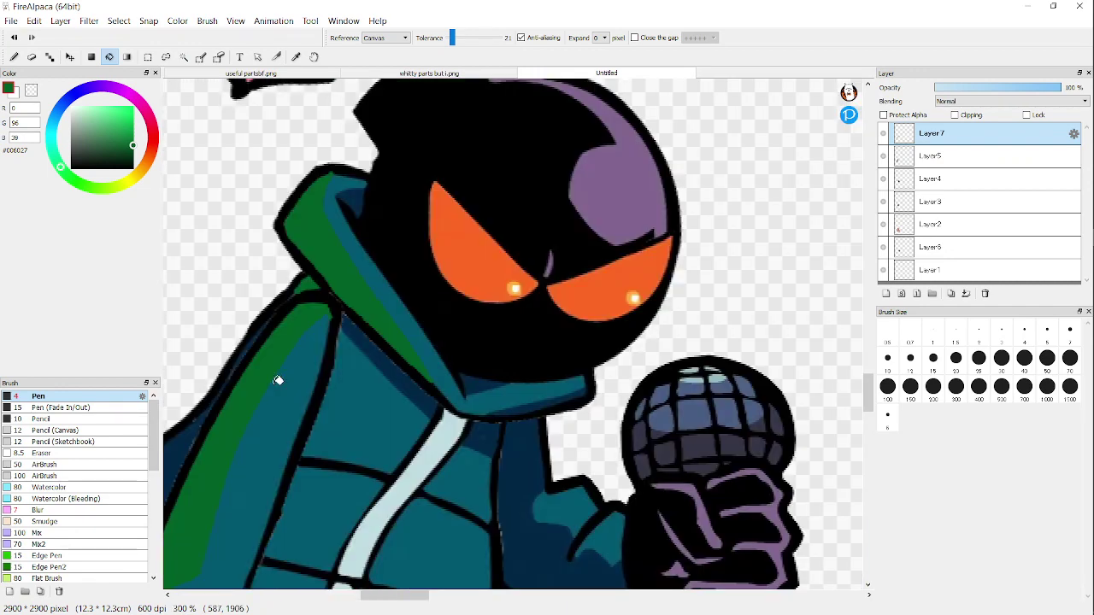
scroll(232, 411, "up", 2)
left_click(231, 410)
left_click(515, 292)
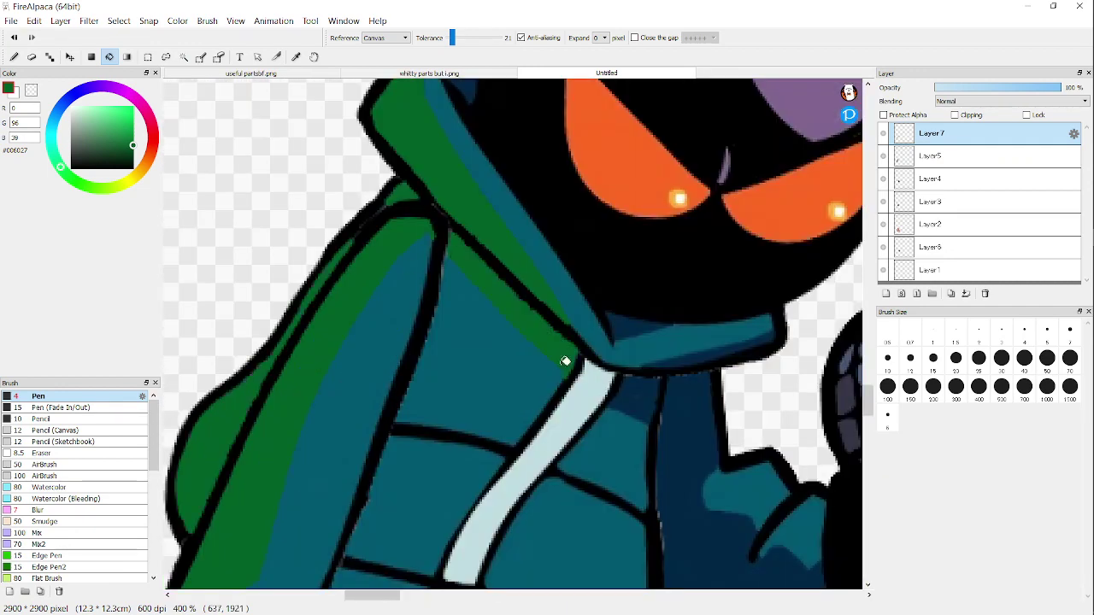
Step: Fill the dark blue shading below the hood, on the raised arm and in the hood's front collar with dark green (#006027)
left_click(621, 383)
left_click(681, 419)
scroll(680, 430, "down", 3)
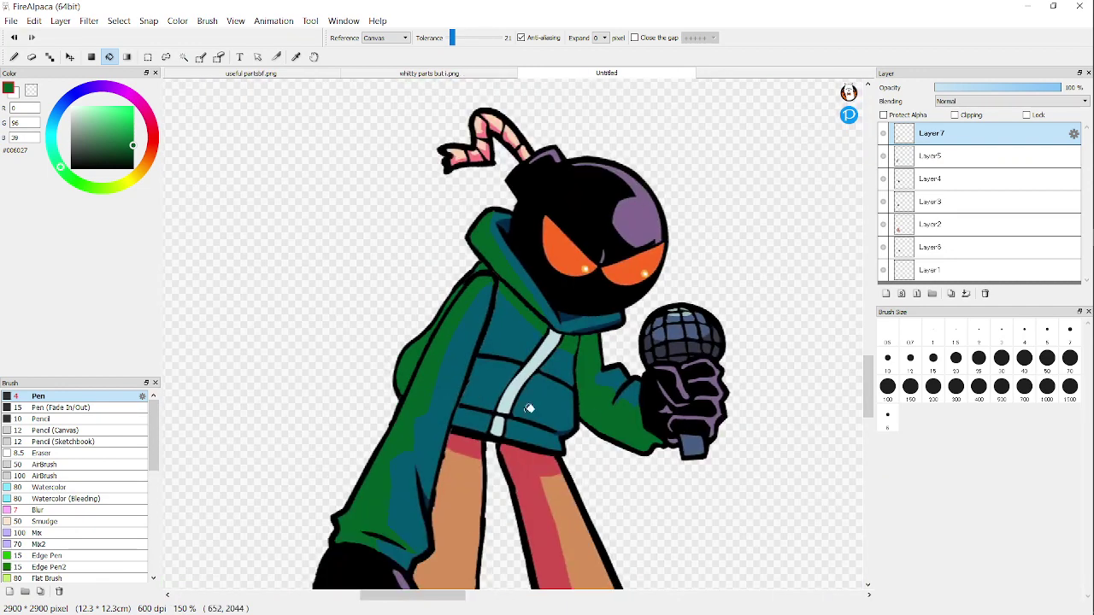
scroll(590, 321, "up", 7)
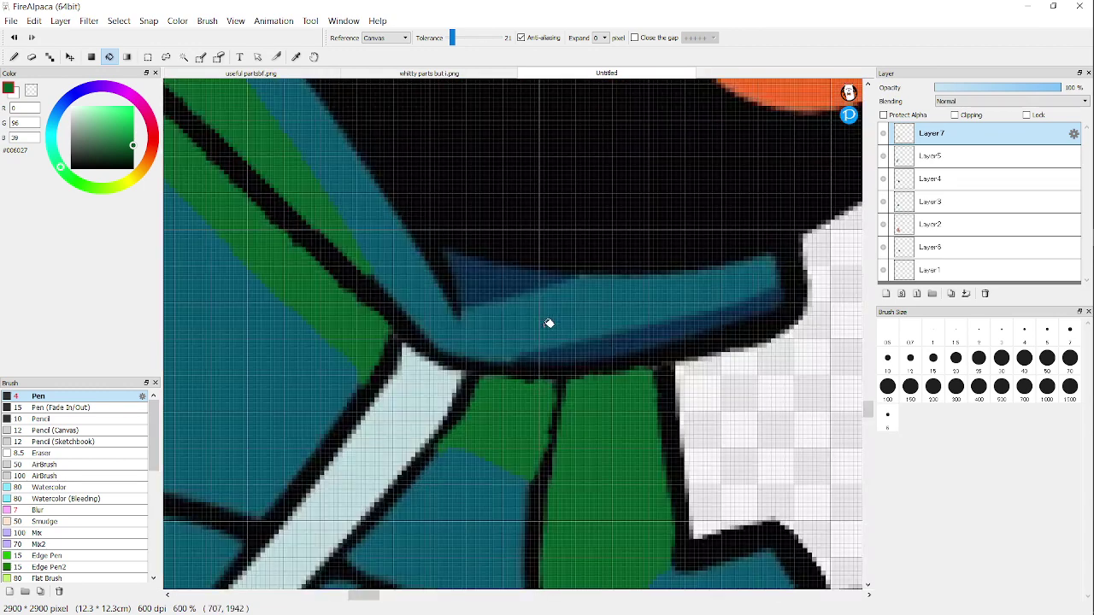
left_click(607, 349)
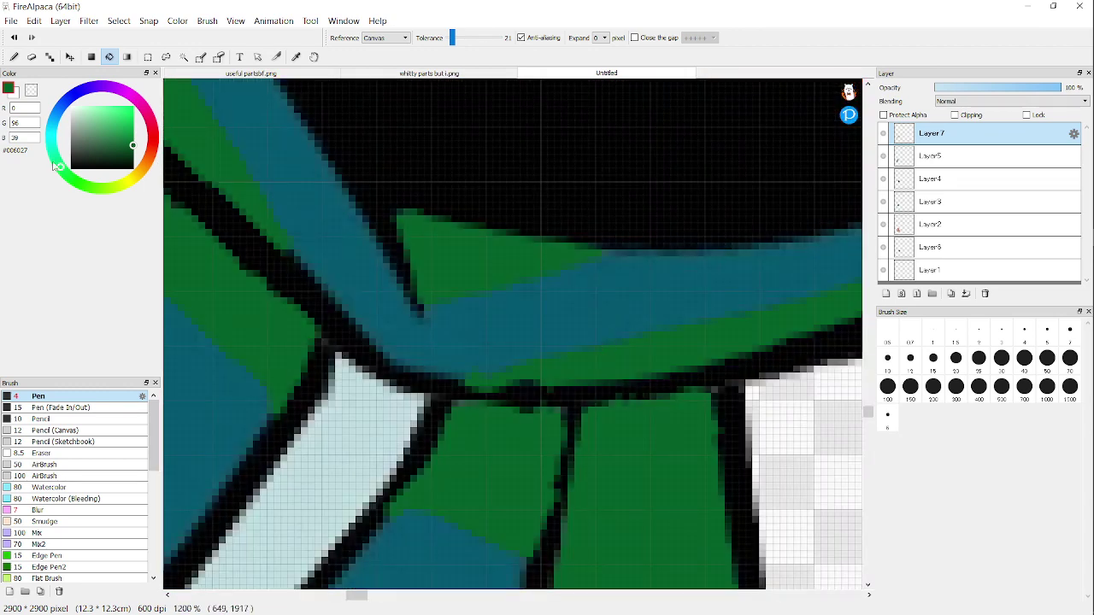
Step: Undo the neon green (#00FF07) fill on the hood's edge and fill the hoodie's light blue areas with a slightly darker bright green
scroll(285, 141, "down", 3)
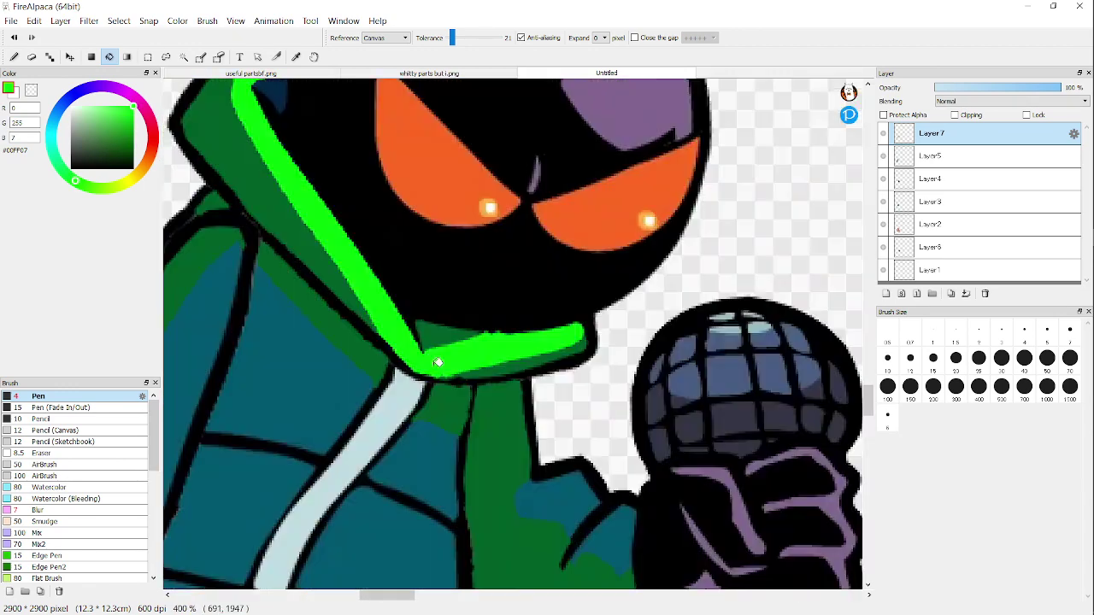
left_click(13, 37)
scroll(314, 323, "up", 2)
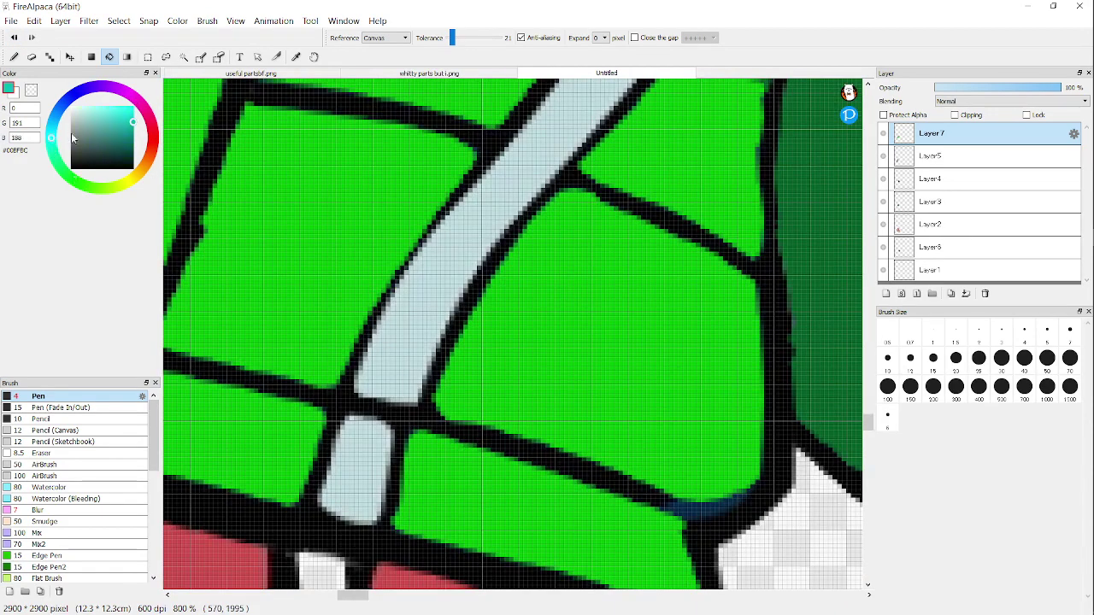
left_click(132, 108)
left_click(453, 282)
left_click(363, 500)
scroll(367, 496, "down", 3)
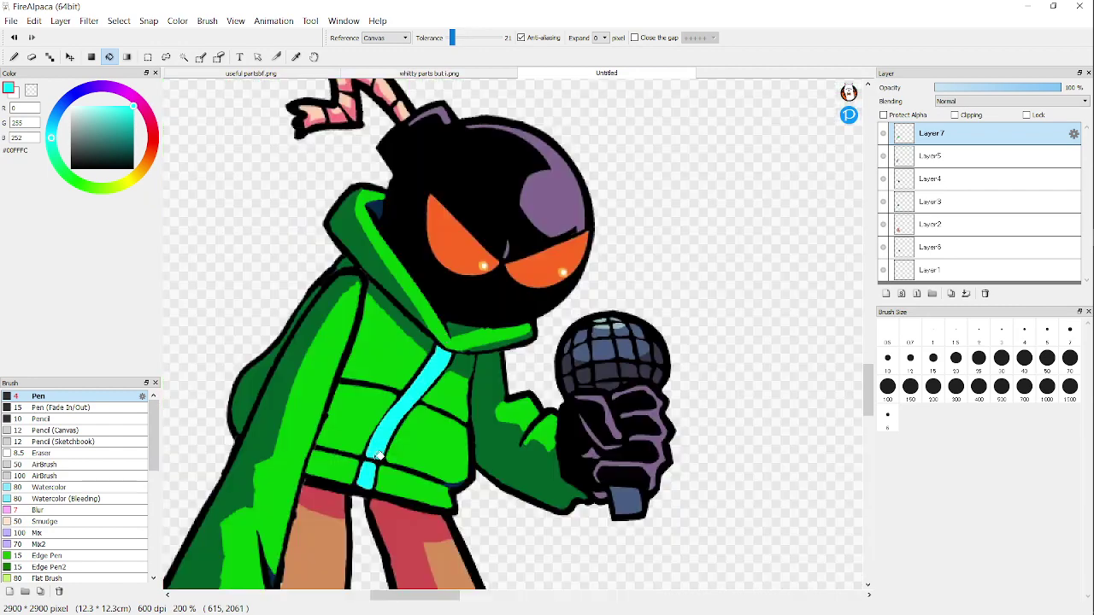
scroll(378, 456, "down", 2)
scroll(419, 300, "up", 5)
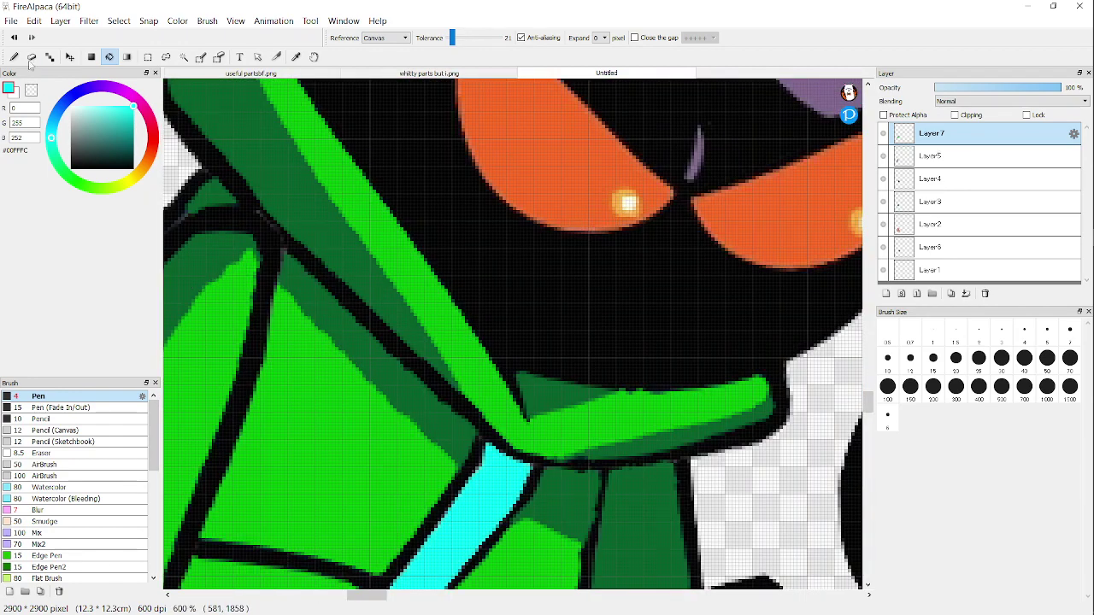
left_click(13, 38)
Step: Fill the zipper strip and its lower end on the waistband with red (#FF0011)
left_click(152, 134)
scroll(393, 362, "down", 3)
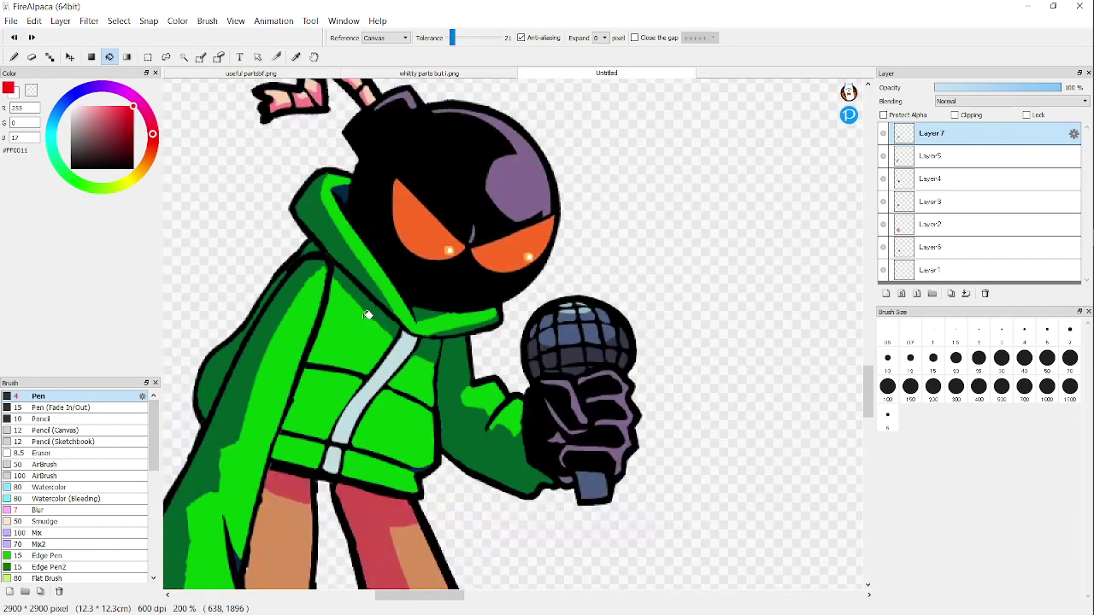
scroll(421, 359, "up", 3)
left_click(421, 359)
scroll(421, 358, "down", 3)
scroll(386, 418, "up", 3)
left_click(299, 538)
scroll(299, 538, "down", 3)
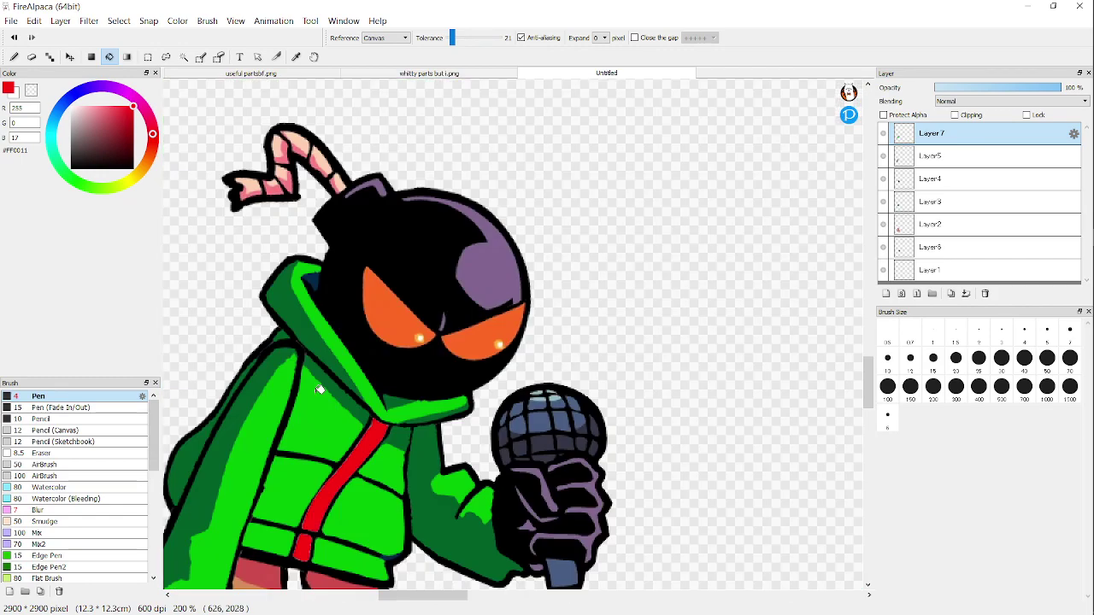
Step: Sample the hoodie's dark green (#006027) and fill the dark blue patch inside the hood beside the head with it
scroll(352, 234, "up", 4)
scroll(351, 234, "down", 3)
scroll(283, 261, "up", 3)
left_click(283, 262, "alt")
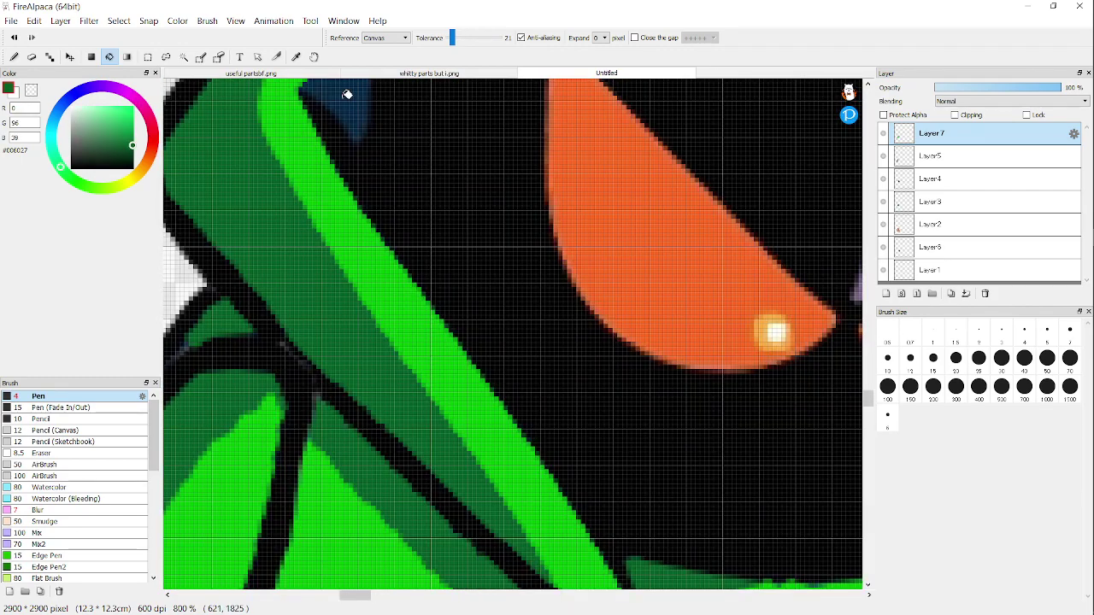
scroll(396, 285, "down", 4)
scroll(384, 227, "up", 4)
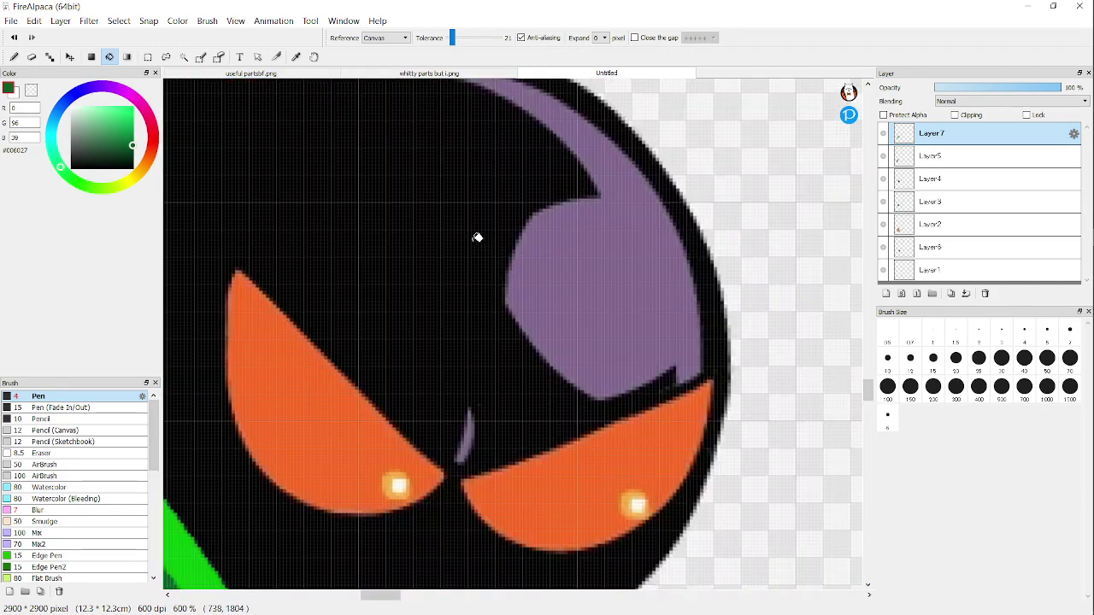
scroll(419, 324, "down", 3)
right_click(394, 270)
scroll(391, 270, "up", 3)
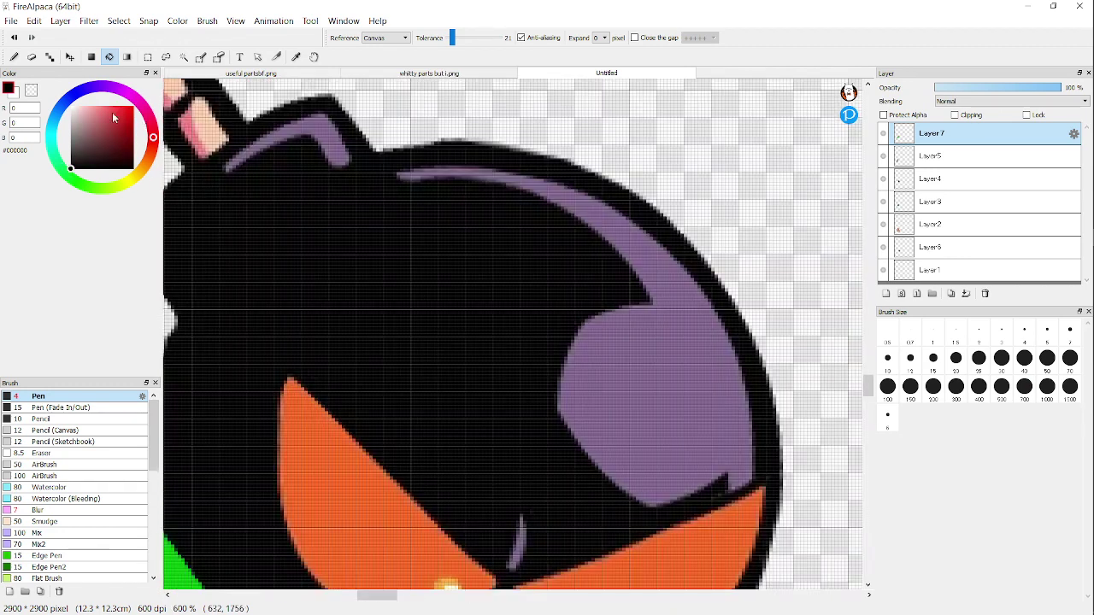
left_click(101, 109)
left_click(325, 128)
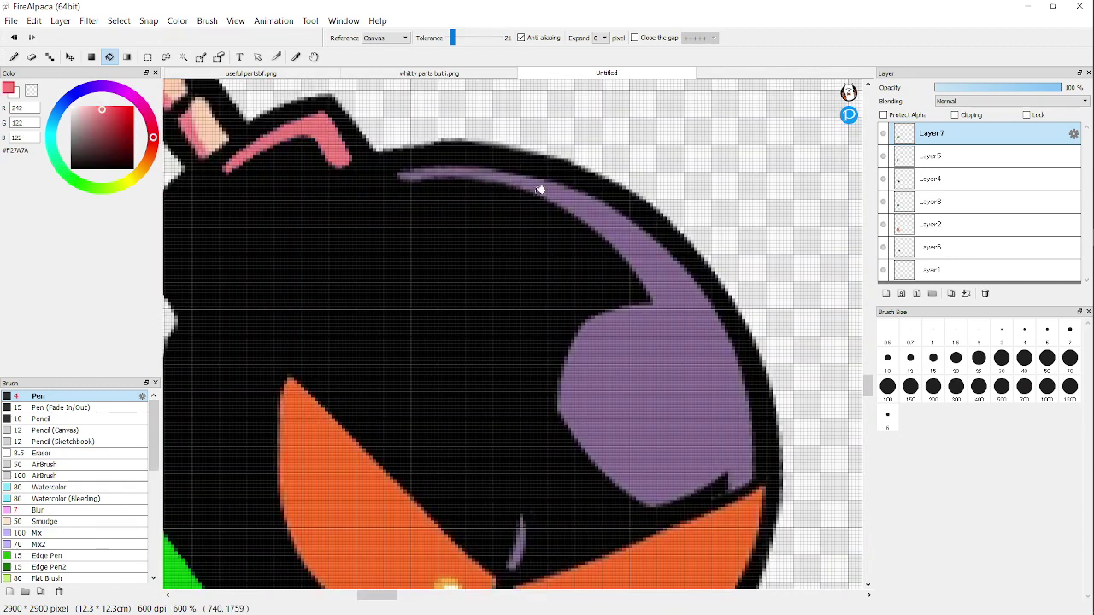
scroll(540, 190, "down", 4)
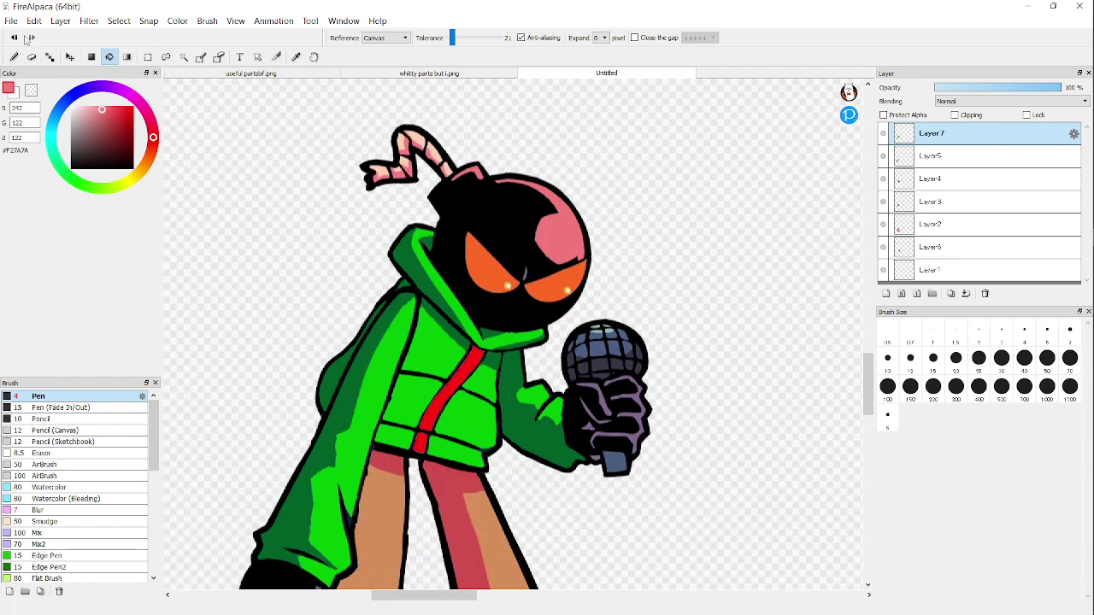
left_click(15, 38)
scroll(409, 169, "up", 3)
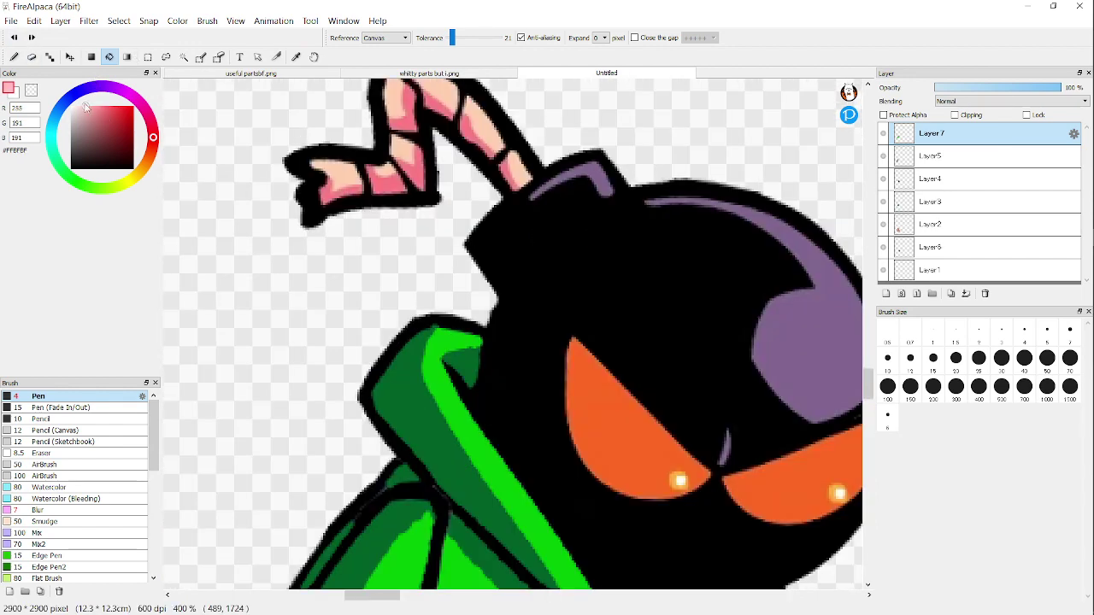
left_click(599, 168)
scroll(494, 205, "down", 3)
scroll(619, 239, "up", 3)
left_click(657, 283)
scroll(581, 259, "down", 3)
scroll(588, 261, "down", 2)
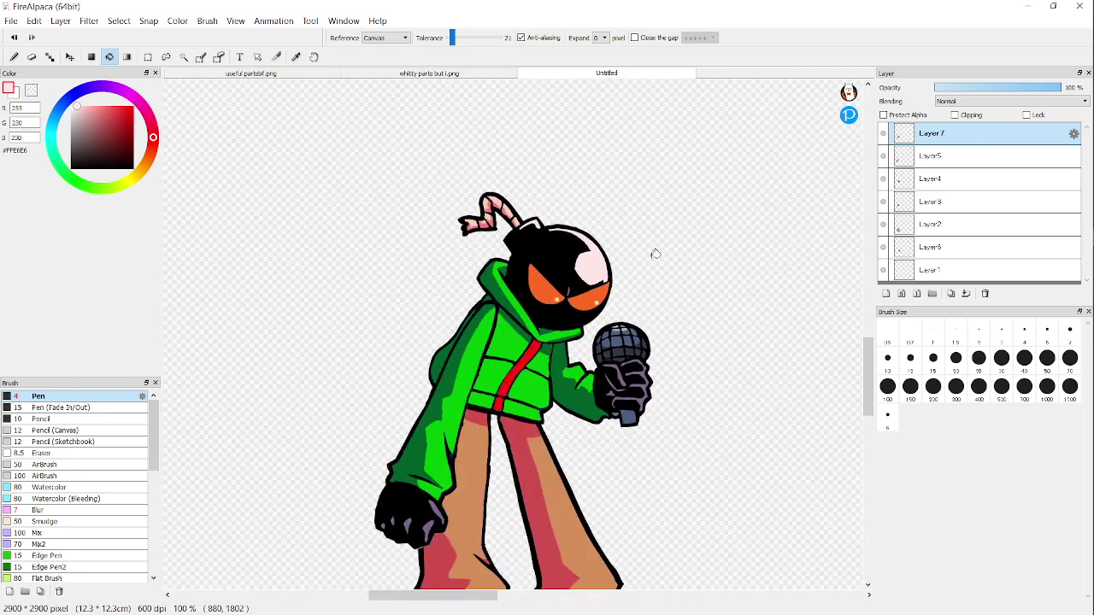
scroll(655, 254, "up", 3)
left_click(14, 38)
Step: Fill both orange eyes with pure red (#FF0000)
scroll(308, 310, "up", 5)
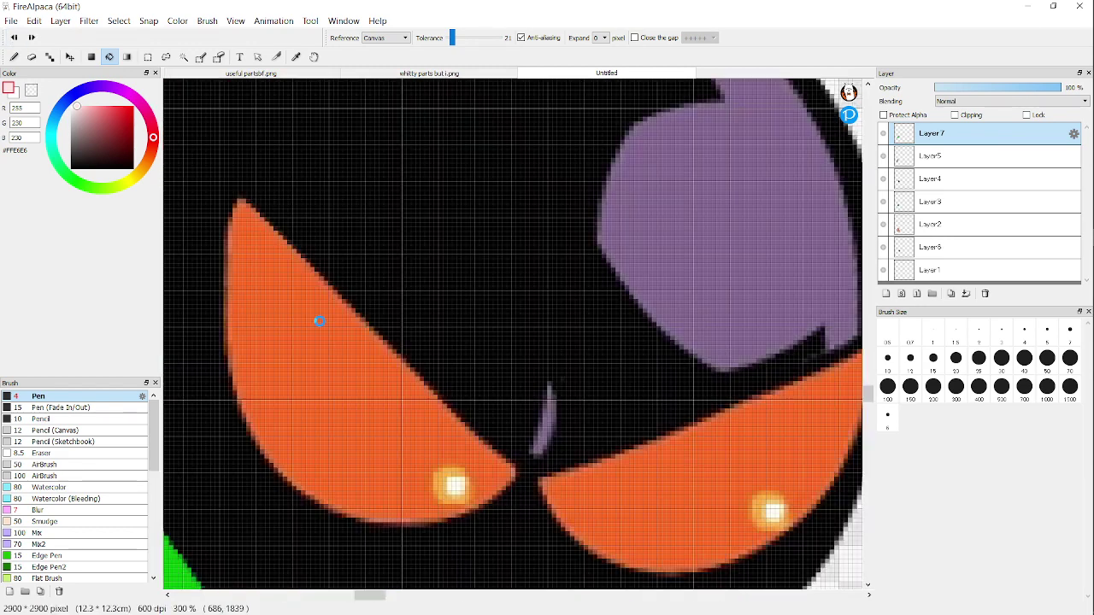
left_click(324, 390)
scroll(432, 214, "down", 4)
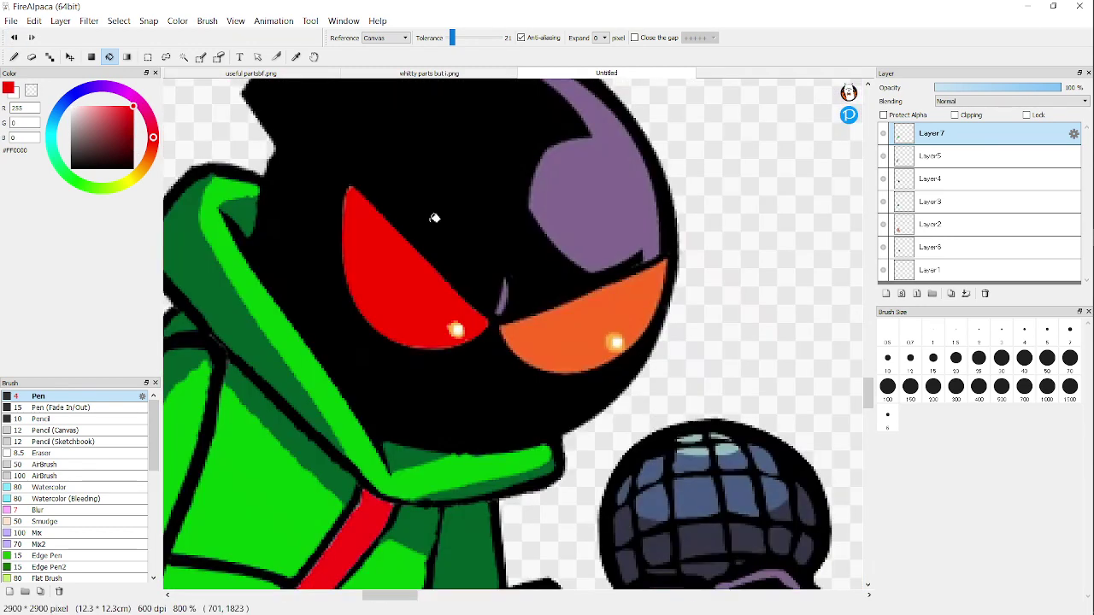
scroll(581, 327, "up", 3)
Step: Paint over the yellow-white glint in the left eye with red (#FF0000) using the Pen brush
scroll(381, 317, "up", 3)
left_click(14, 57)
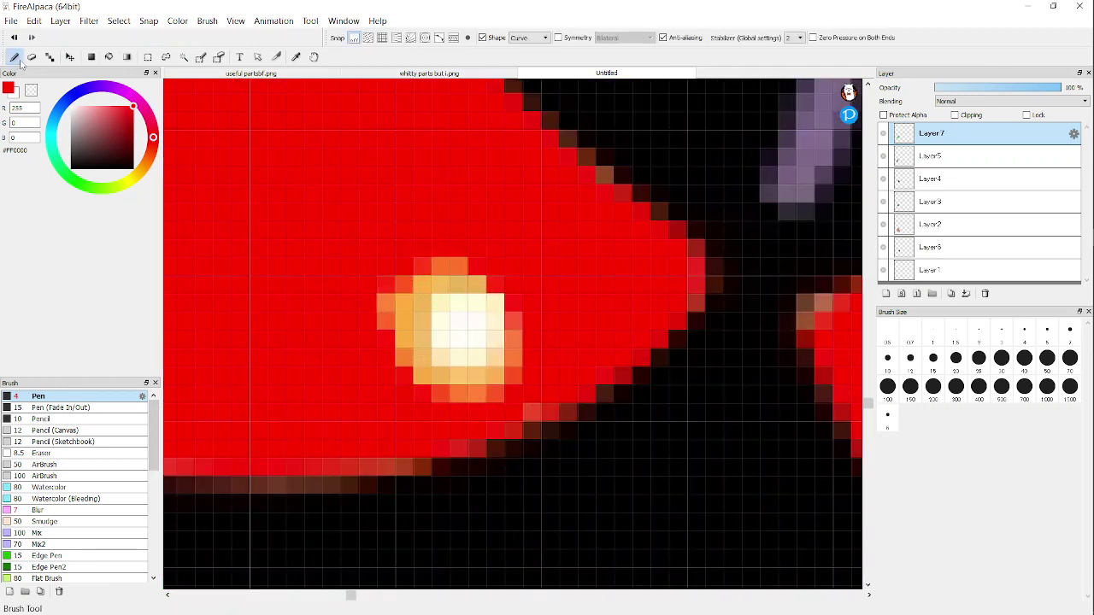
left_click_drag(420, 378, 459, 399)
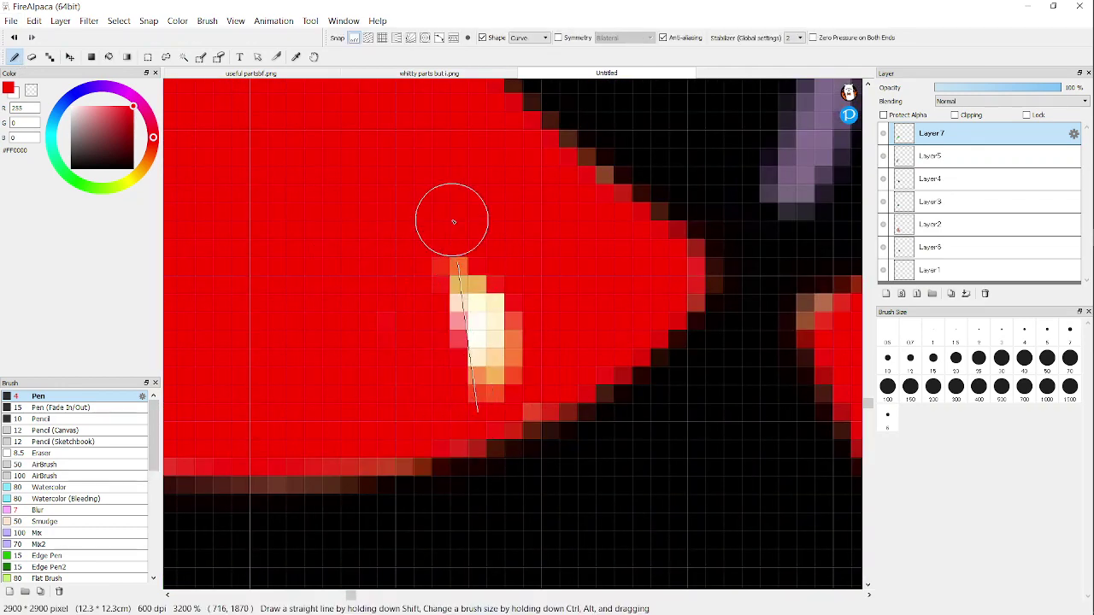
left_click(454, 223, "shift")
left_click(508, 371, "shift")
scroll(396, 328, "down", 5)
Step: Paint over the yellow-white glint near the right eye's lower edge with the same red (#FF0000)
scroll(388, 326, "up", 4)
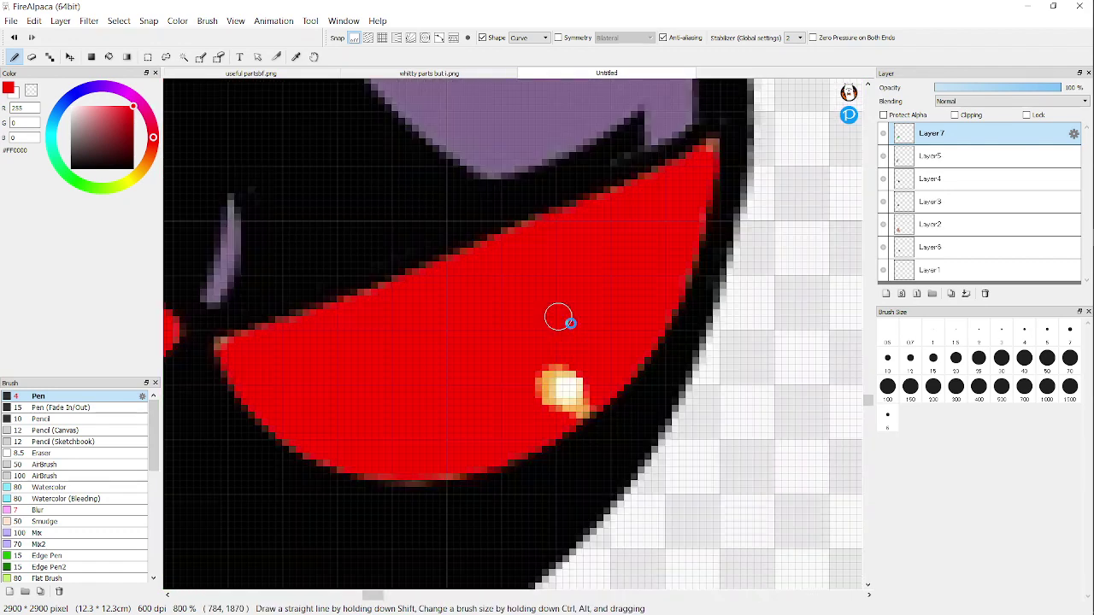
scroll(552, 430, "up", 1)
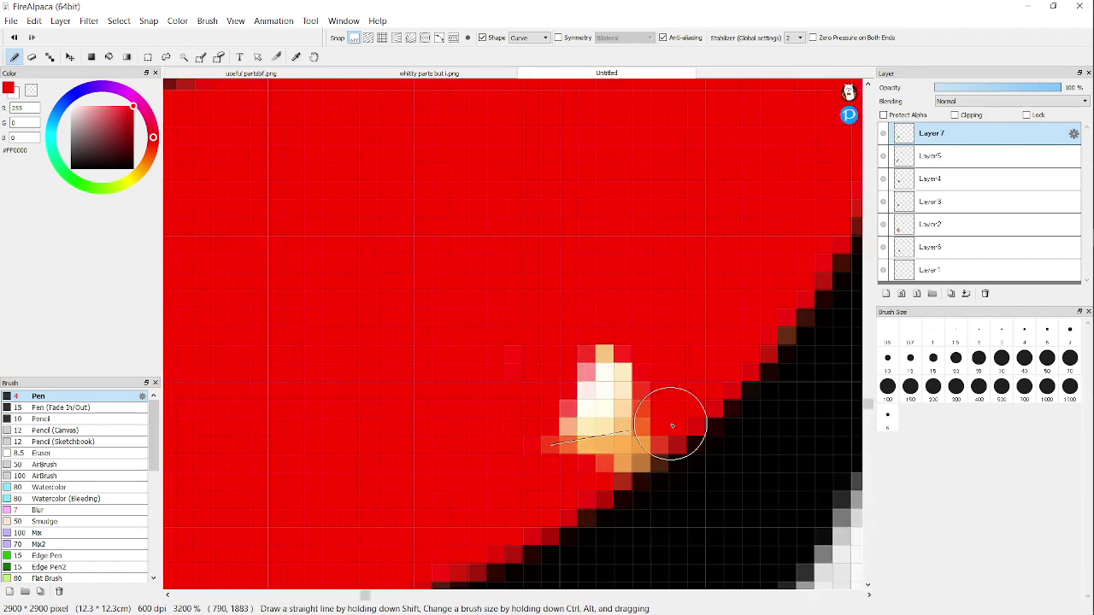
left_click(635, 430, "shift")
left_click(601, 378, "shift")
scroll(537, 395, "down", 8)
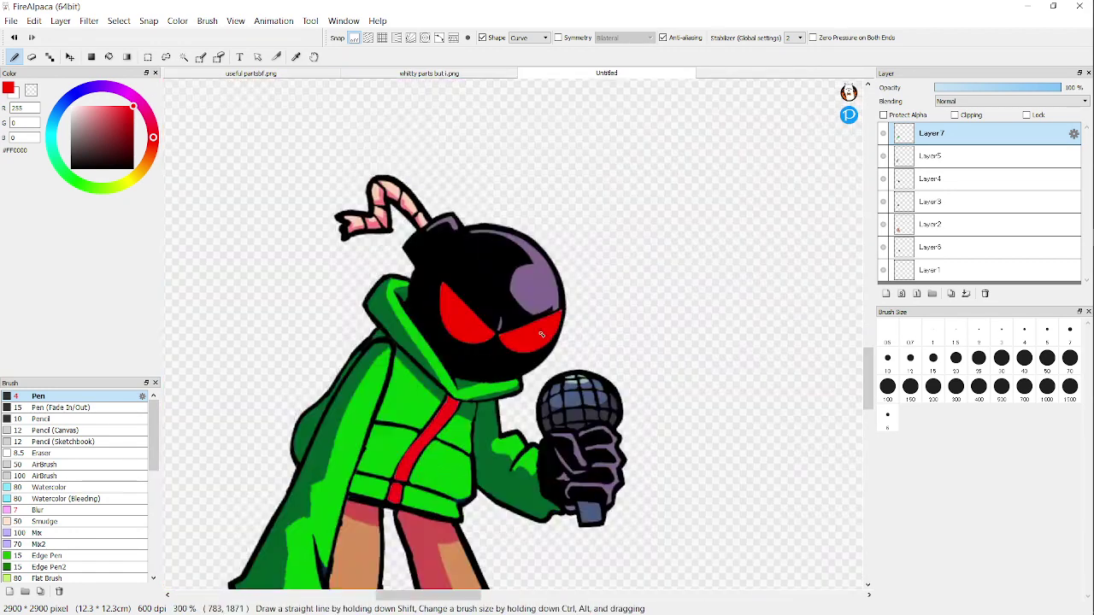
Step: Fill the light brown areas of both trouser legs with bright blue (#0017FF)
scroll(541, 334, "down", 3)
scroll(482, 425, "up", 3)
scroll(400, 425, "down", 2)
scroll(400, 425, "up", 2)
left_click(109, 56)
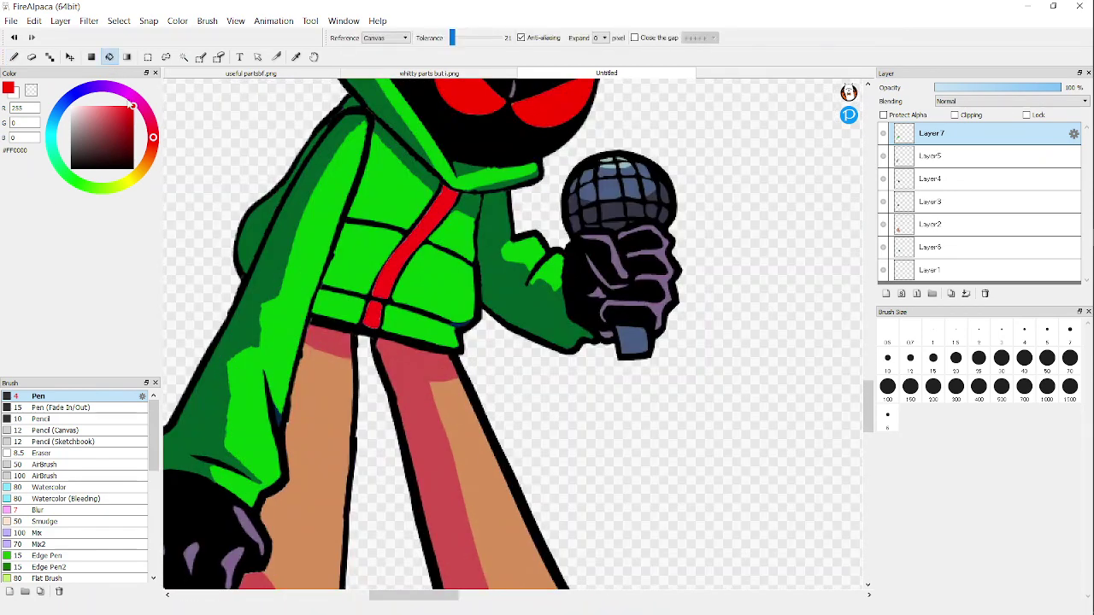
left_click_drag(89, 100, 75, 105)
scroll(305, 274, "down", 3)
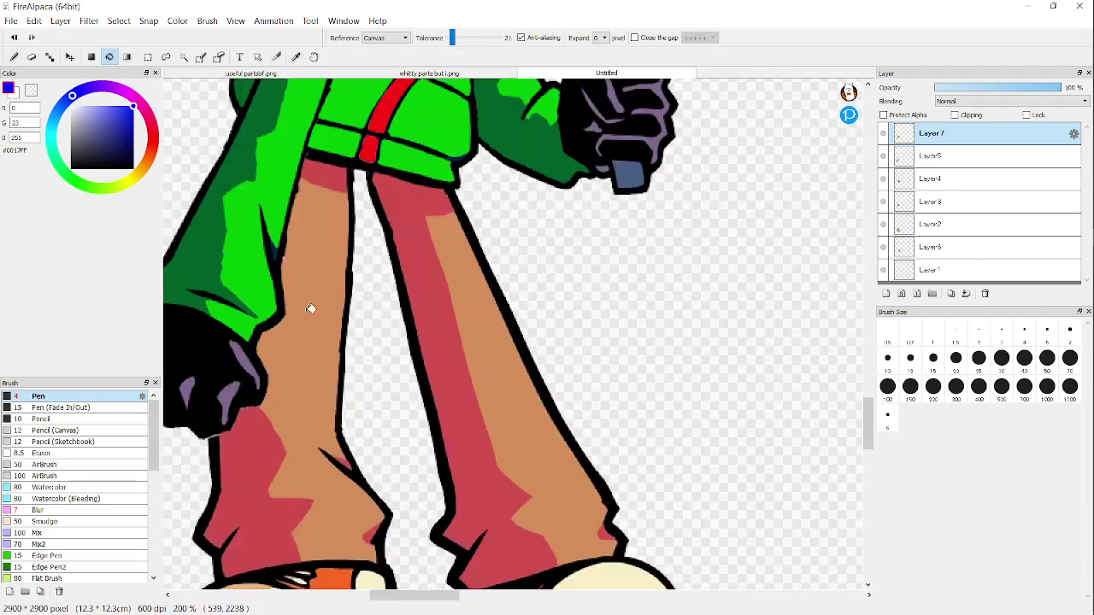
left_click(330, 276)
left_click(488, 316)
scroll(486, 317, "down", 1)
Step: Fill the large red shading areas on both trouser legs with darker blue (#1705BF)
scroll(507, 436, "up", 2)
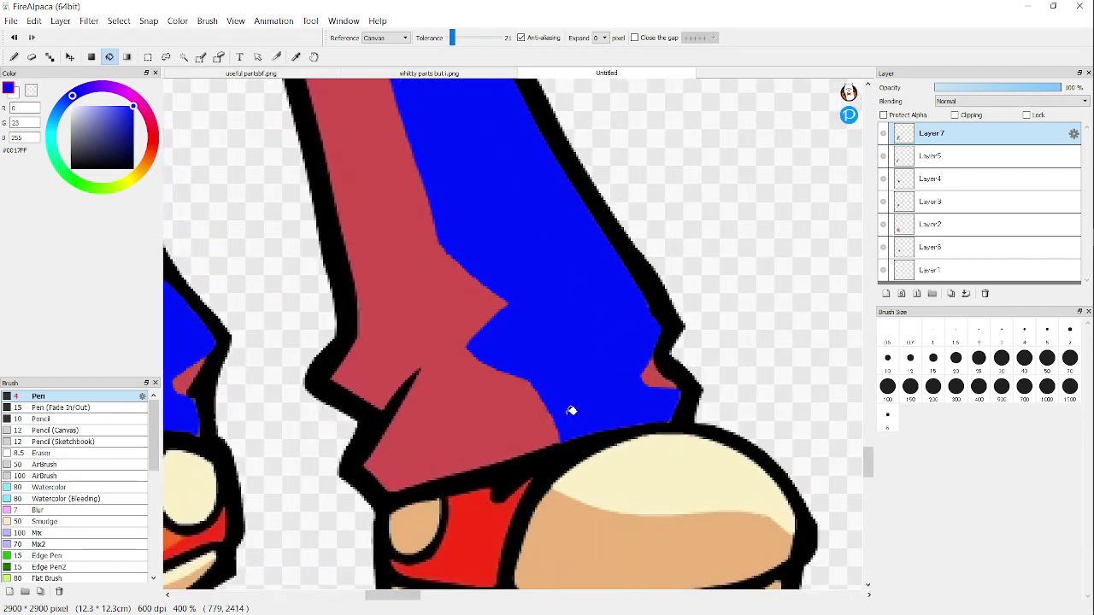
scroll(515, 396, "down", 1)
scroll(239, 254, "up", 1)
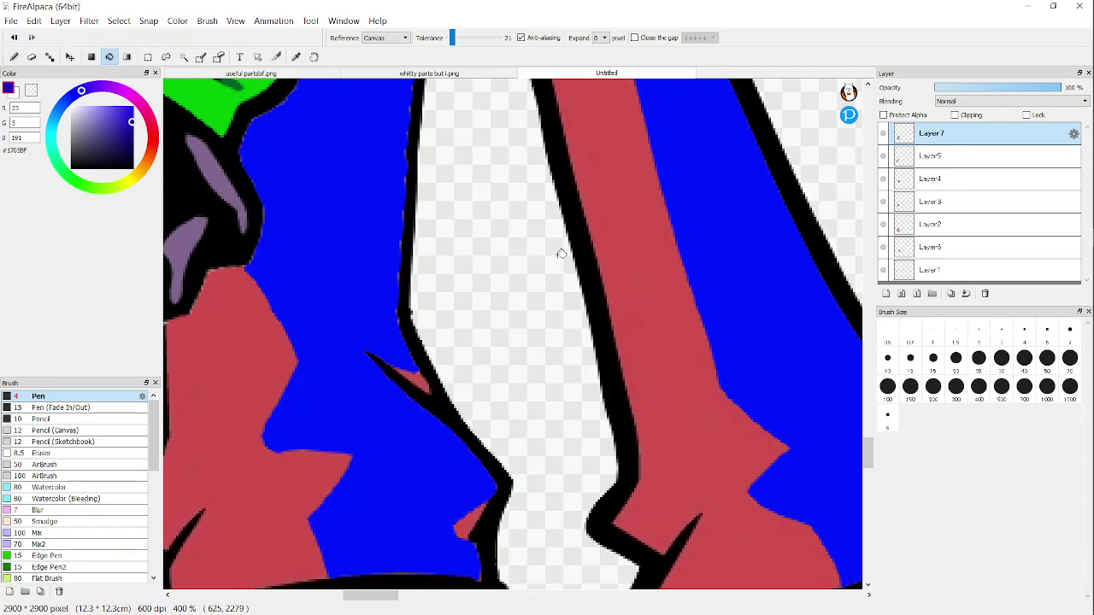
left_click(612, 239)
scroll(598, 256, "down", 3)
scroll(493, 320, "up", 2)
left_click(554, 256)
Step: Fill the small red patches at the knee fold and cuff of the left trouser leg with dark blue (#1705BF)
scroll(554, 265, "down", 1)
scroll(636, 244, "up", 5)
scroll(601, 281, "down", 2)
scroll(529, 134, "down", 1)
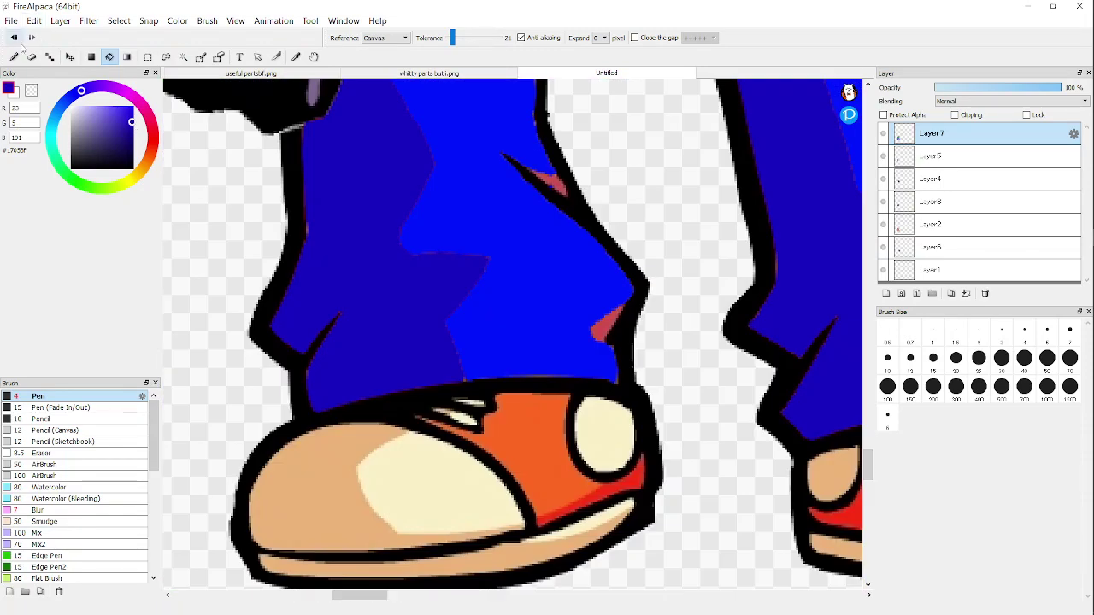
scroll(604, 172, "up", 1)
left_click(534, 184)
scroll(618, 432, "down", 2)
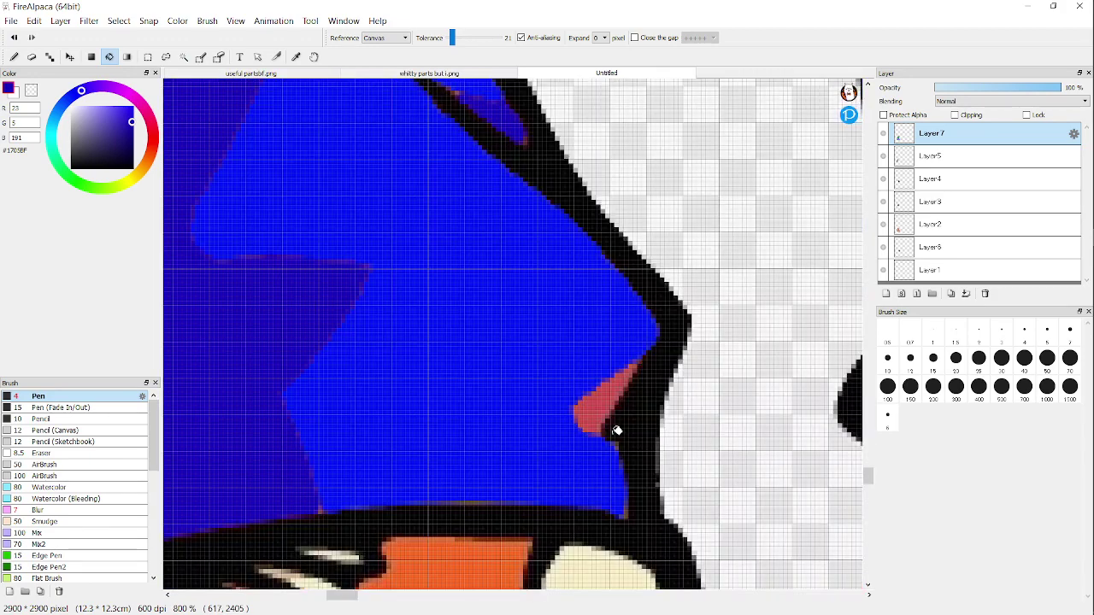
left_click(618, 432)
Step: Fill the red patches at the right trouser leg's cuff and at the top of the left leg with dark blue (#1705BF)
scroll(484, 441, "down", 1)
scroll(401, 357, "down", 1)
scroll(530, 376, "up", 3)
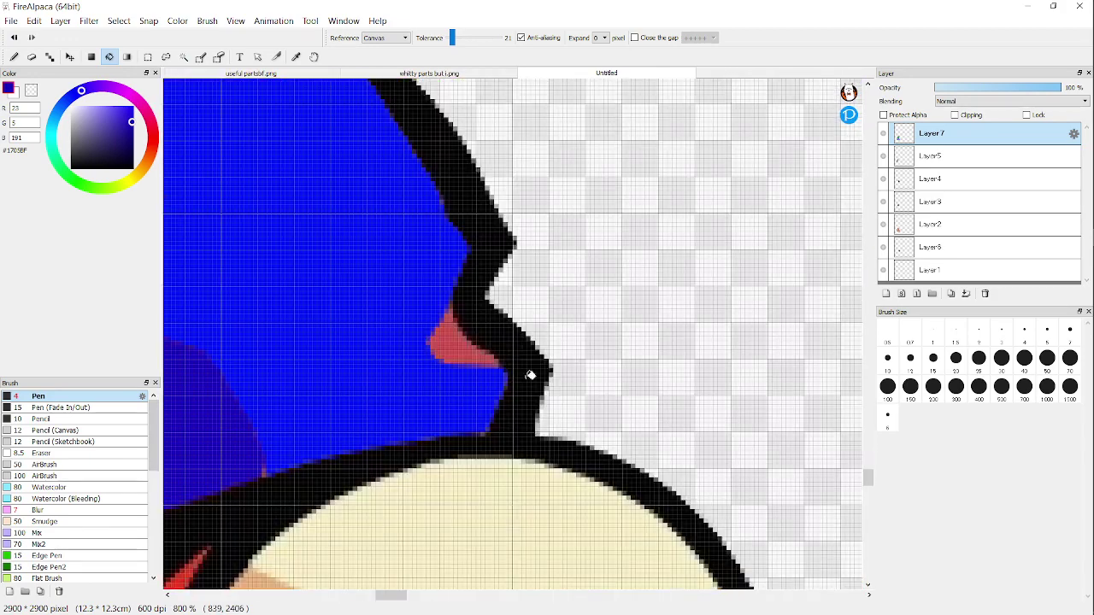
left_click(475, 348)
scroll(477, 376, "down", 5)
scroll(371, 218, "up", 4)
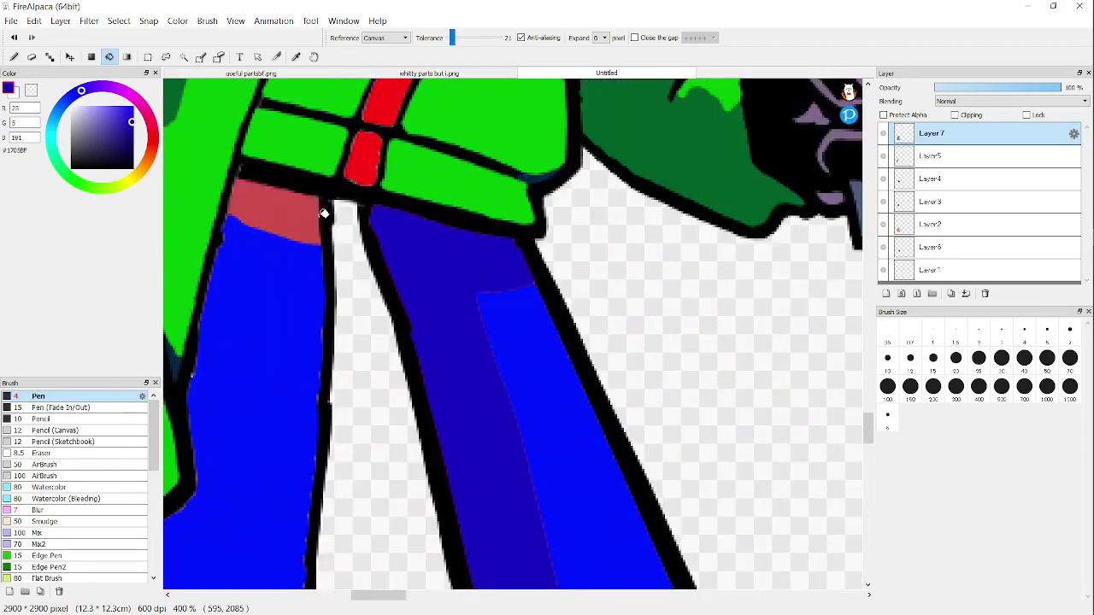
left_click(320, 217)
Step: Examine the whole recoloured sprite from a distance and close up
scroll(372, 221, "down", 2)
scroll(381, 223, "down", 2)
scroll(388, 491, "down", 2)
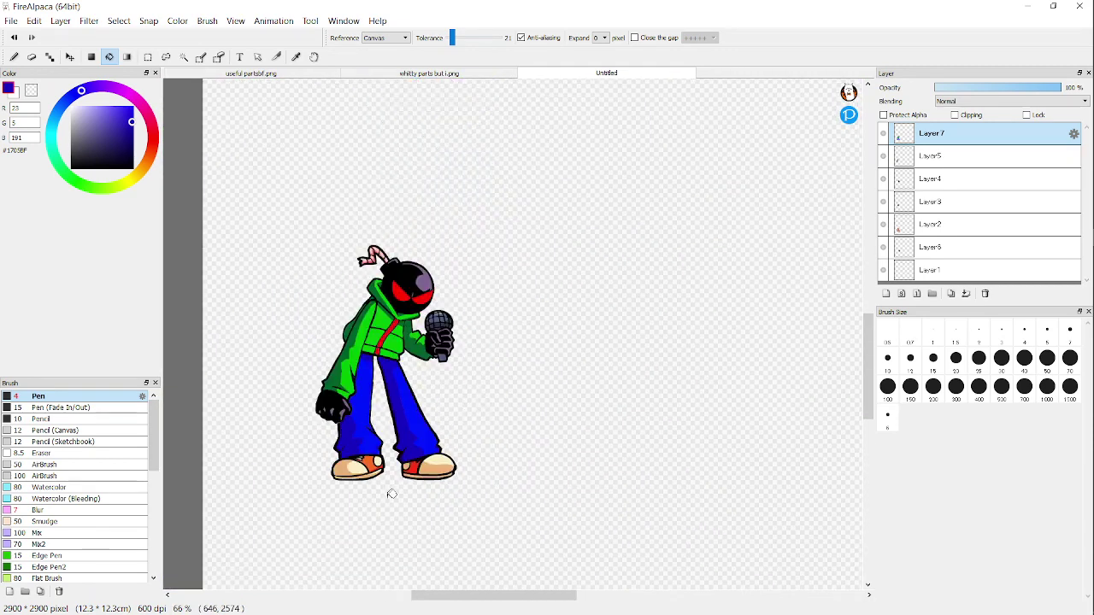
scroll(382, 461, "up", 2)
scroll(390, 493, "down", 2)
scroll(382, 460, "up", 1)
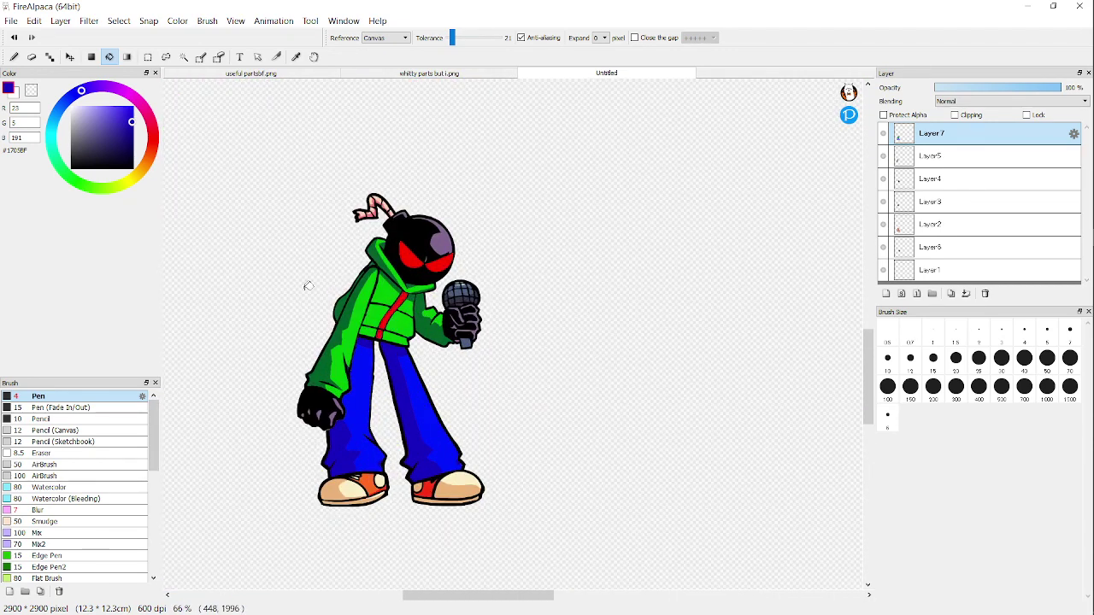
left_click(13, 57)
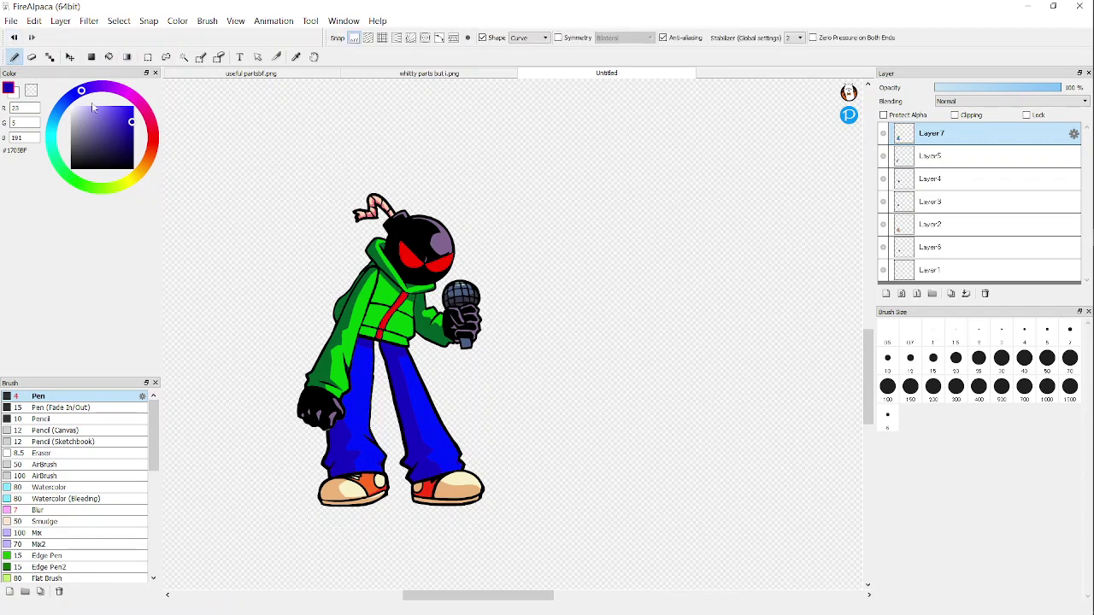
scroll(445, 243, "up", 4)
scroll(410, 222, "down", 5)
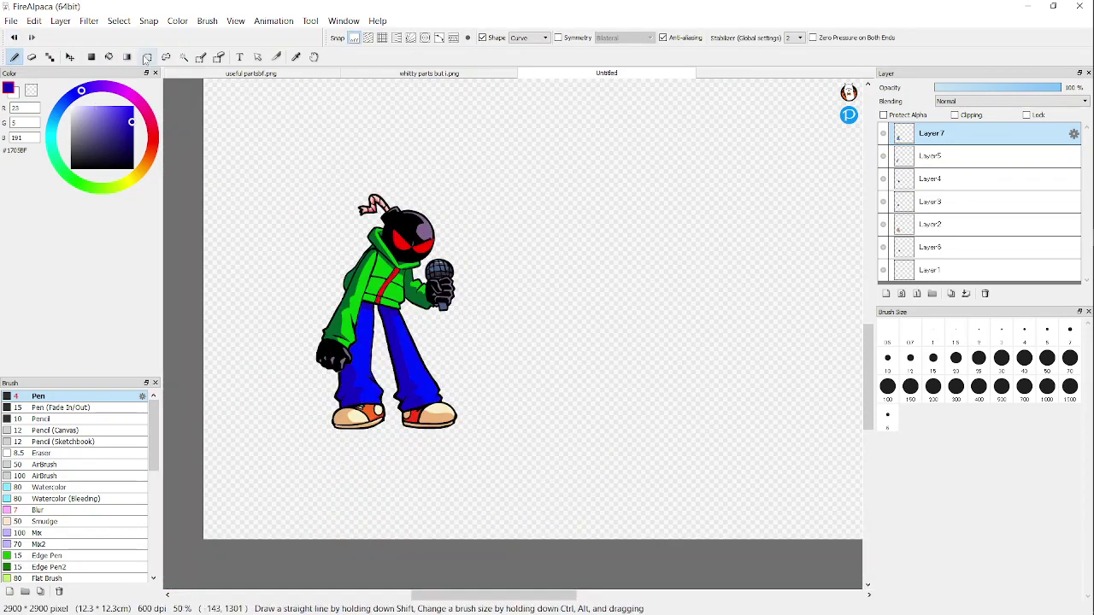
Step: Merge the sprite's separate part layers down into Layer6, leaving only the empty Layer1 beneath it
left_click(148, 57)
scroll(466, 259, "up", 4)
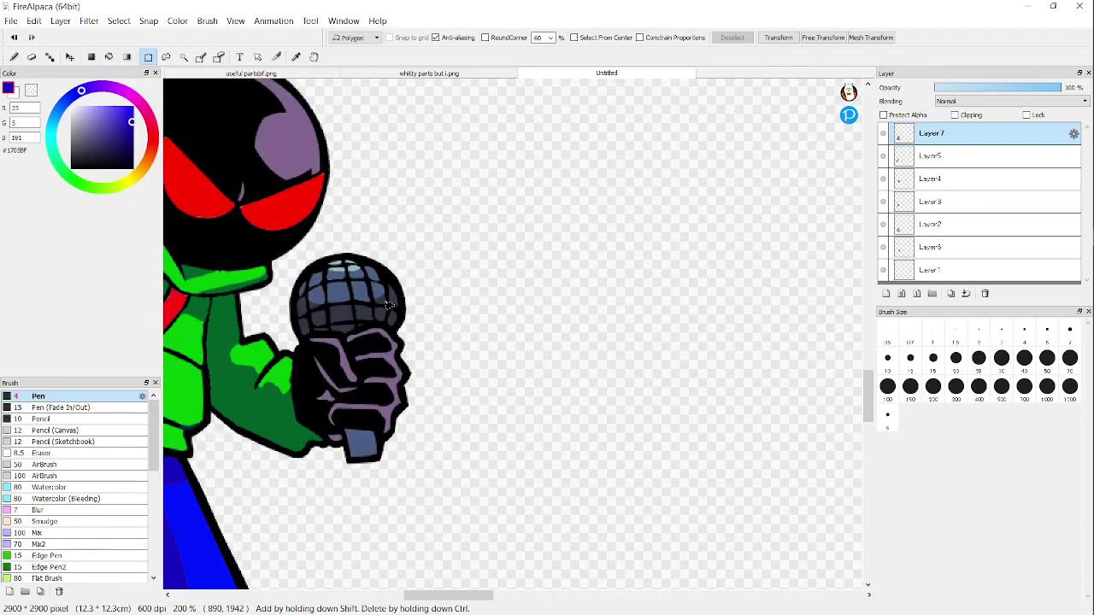
scroll(304, 278, "up", 2)
scroll(341, 310, "down", 2)
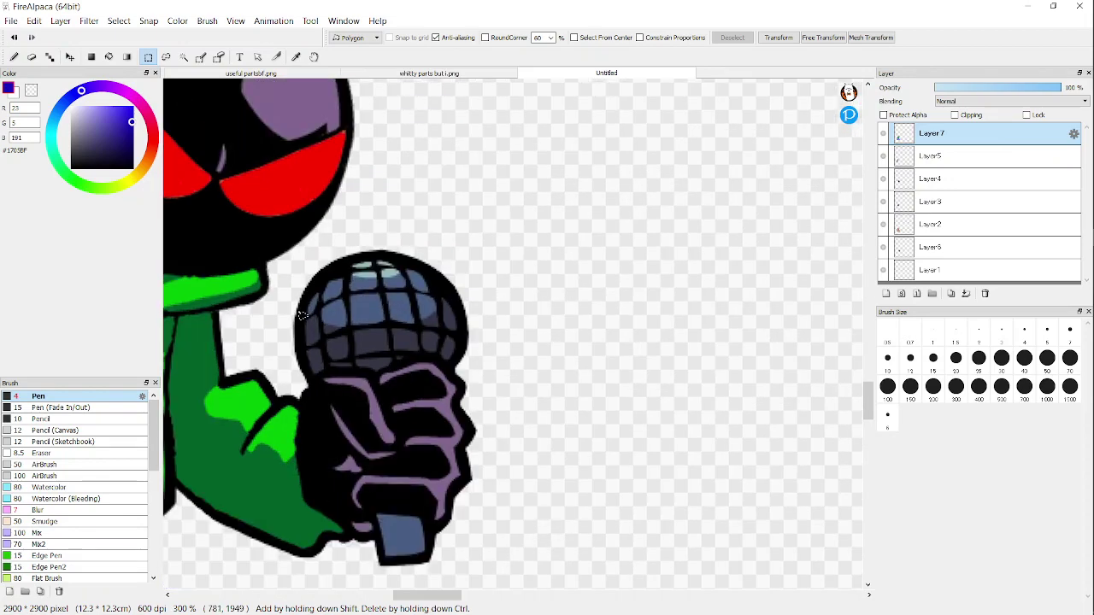
left_click(966, 293)
left_click(965, 293)
left_click(966, 293)
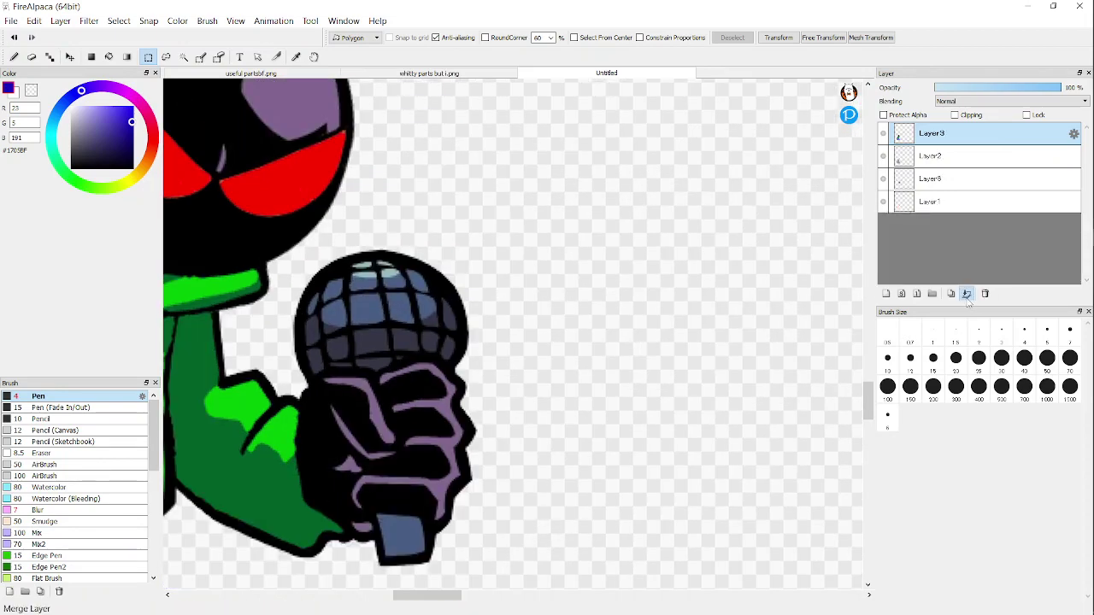
left_click(965, 293)
left_click(965, 293)
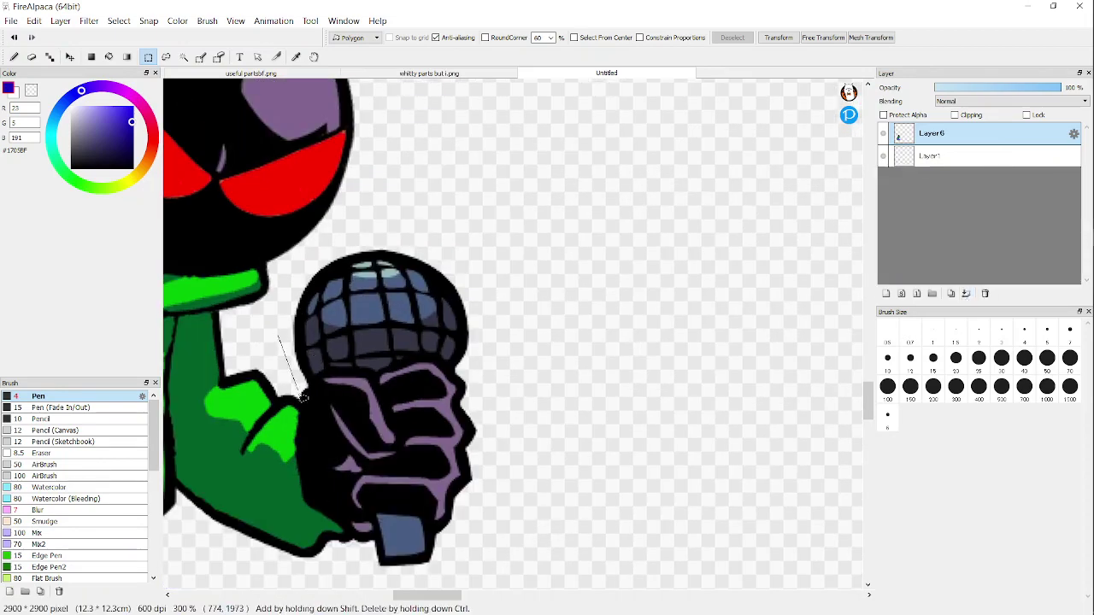
scroll(316, 439, "down", 1)
scroll(325, 441, "up", 4)
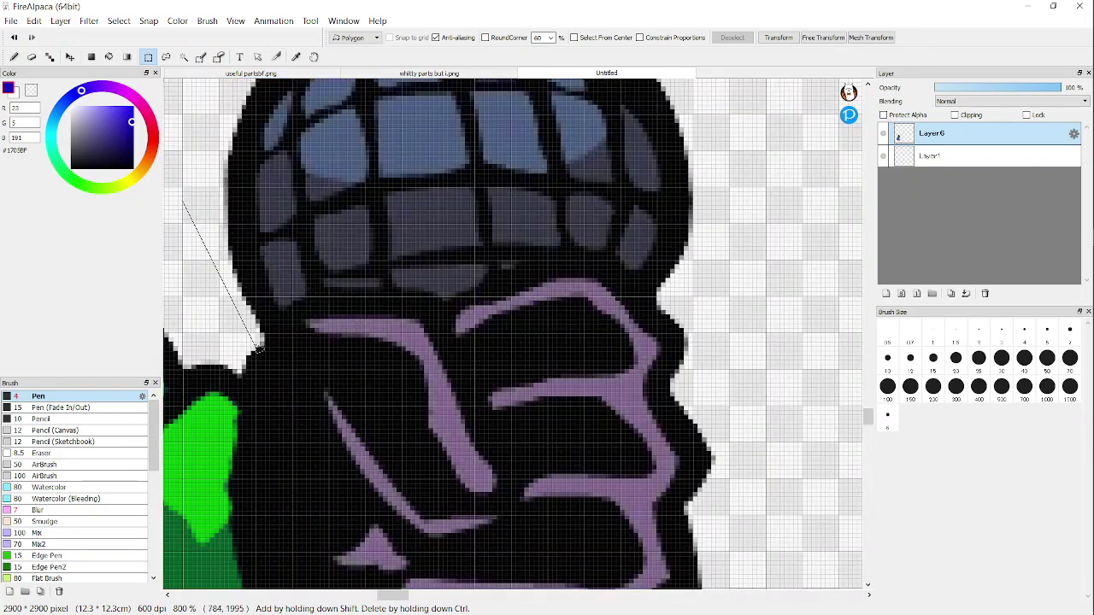
left_click(310, 302)
left_click(436, 304)
left_click(562, 267)
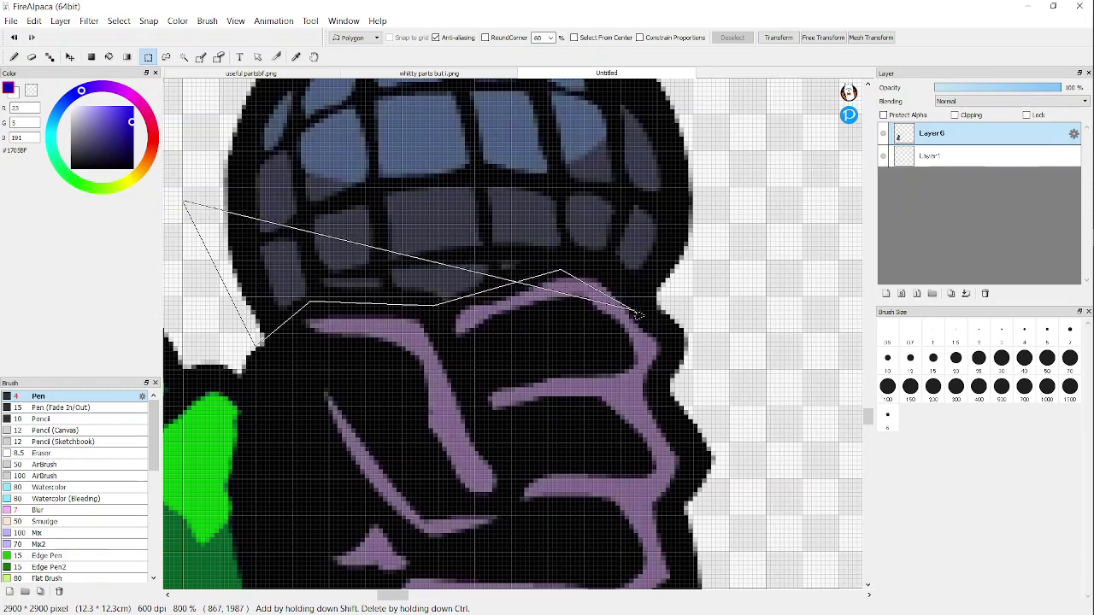
scroll(684, 358, "down", 1)
scroll(695, 388, "down", 1)
left_click(696, 391)
left_click(675, 503)
scroll(642, 498, "up", 2)
left_click(648, 485)
left_click(616, 426)
left_click(516, 444)
scroll(520, 511, "down", 5)
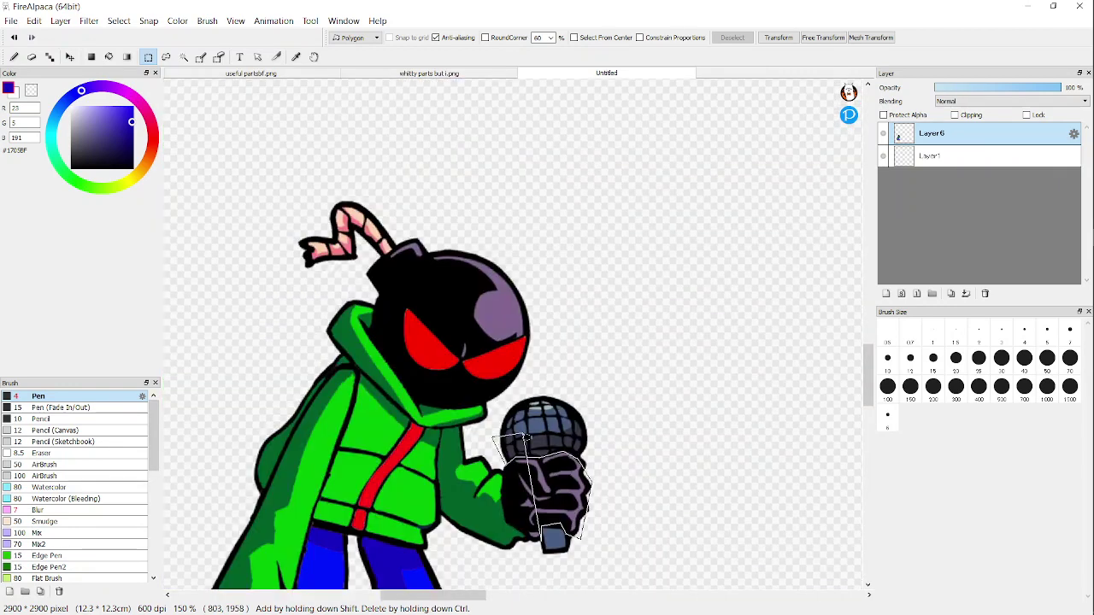
scroll(571, 413, "up", 3)
scroll(571, 414, "down", 2)
scroll(452, 210, "up", 1)
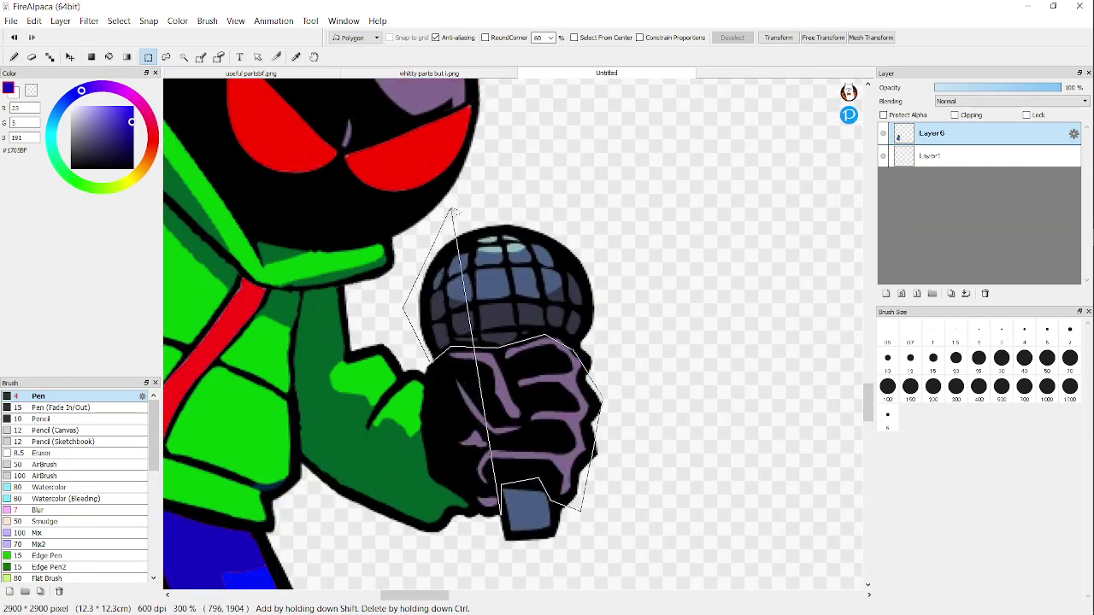
left_click(630, 176)
key("ctrl+z")
key("ctrl+z")
key("ctrl+z")
key("ctrl+z")
key("ctrl+z")
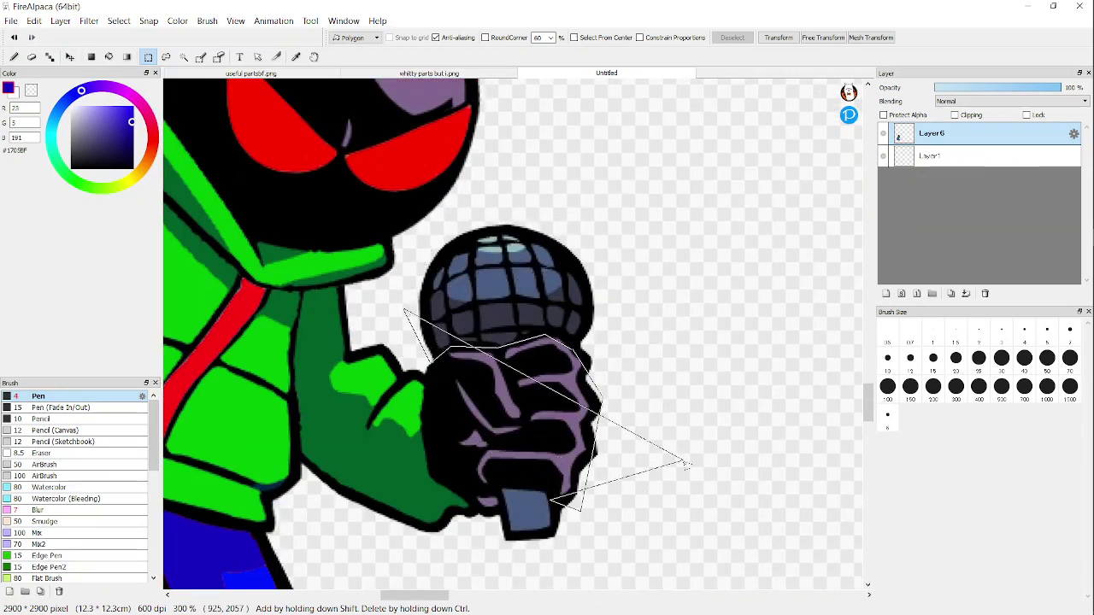
key("BackSpace")
key("BackSpace")
key("BackSpace")
key("BackSpace")
key("BackSpace")
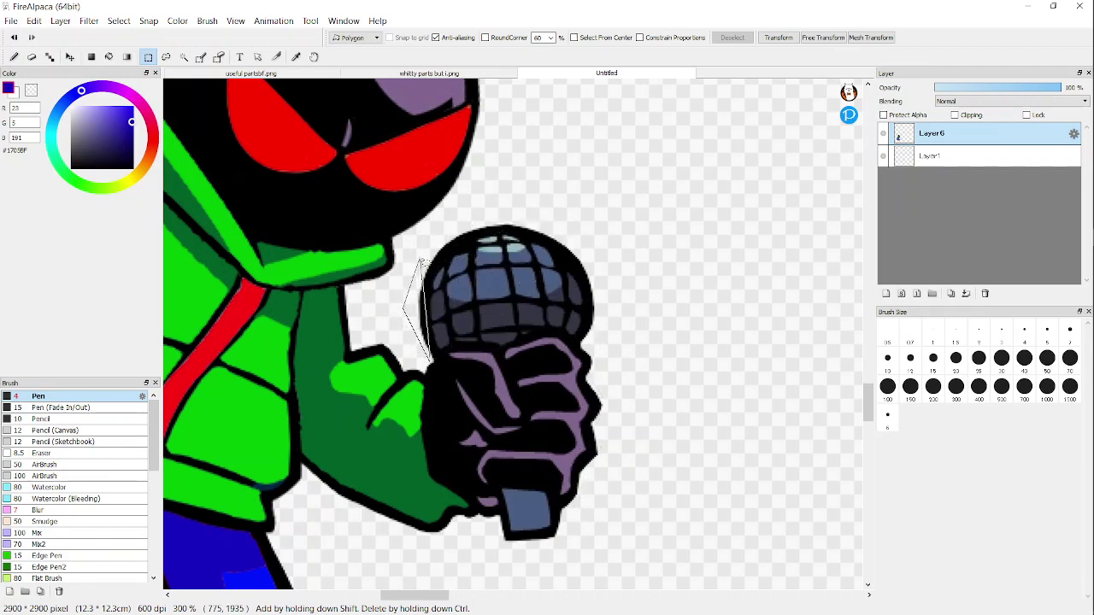
key("BackSpace")
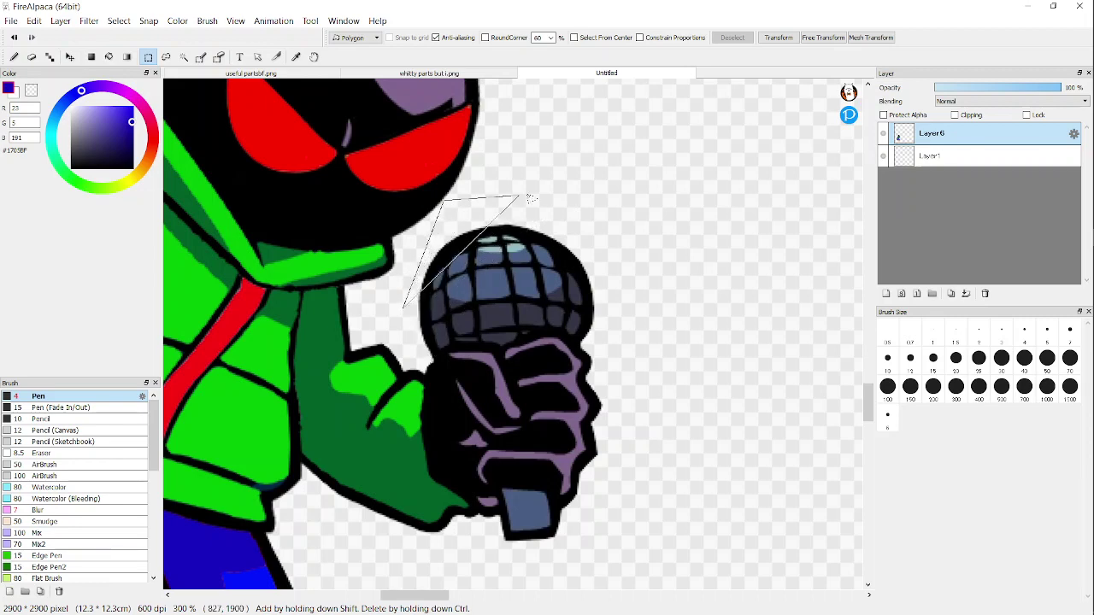
Step: Trace a polygon selection around the microphone's outer side and around the handle piece below the glove
left_click(612, 302)
scroll(615, 304, "up", 2)
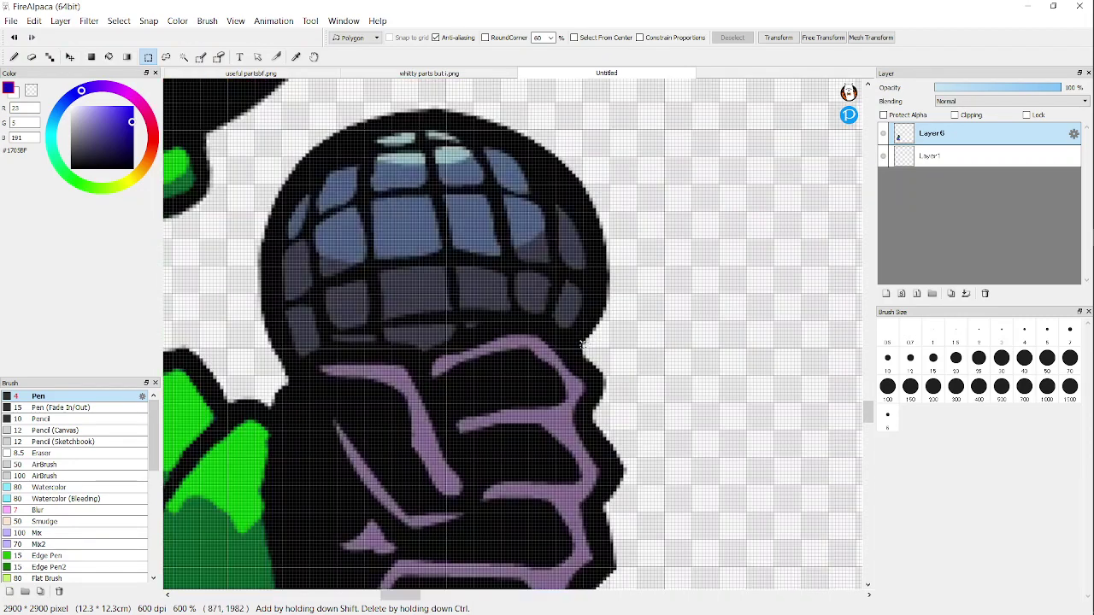
scroll(645, 270, "down", 1)
left_click(650, 386)
scroll(631, 474, "down", 1)
left_click(618, 544)
scroll(569, 559, "up", 3)
left_click(562, 556)
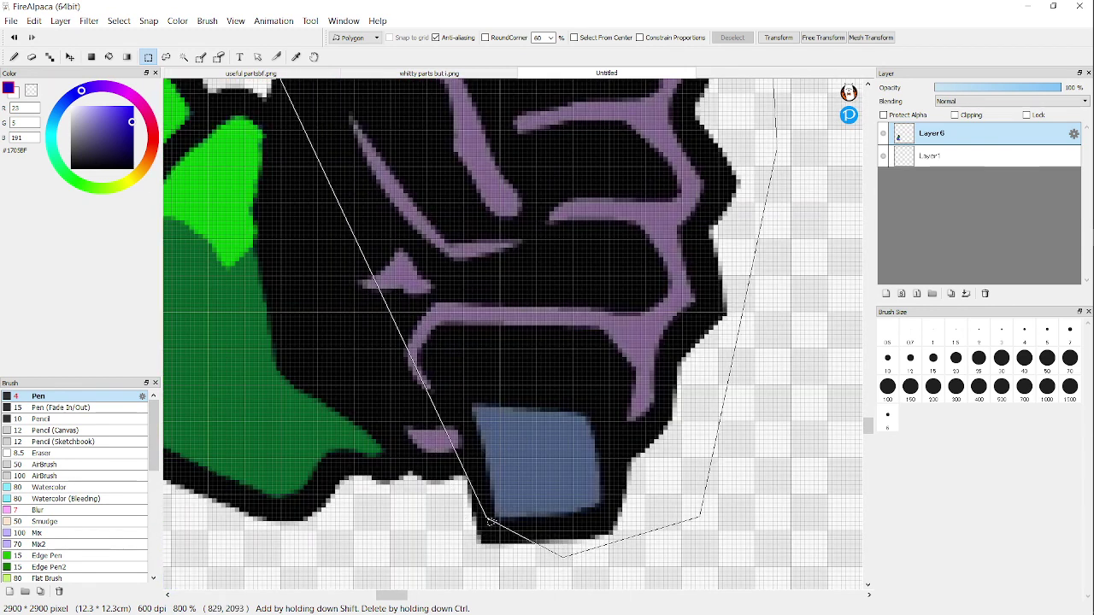
left_click(484, 517)
left_click(463, 363)
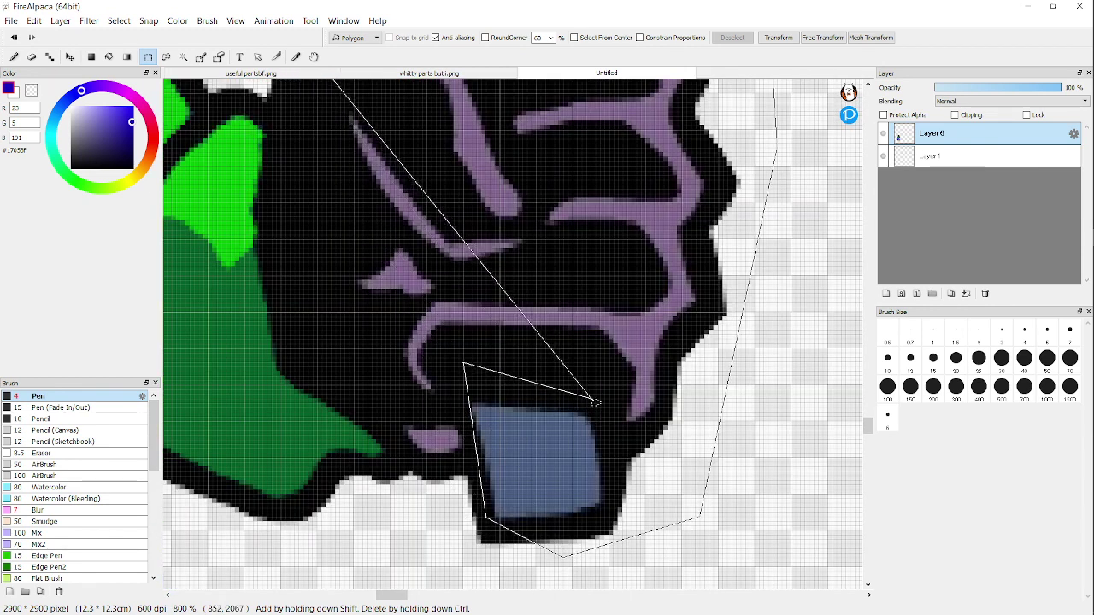
left_click(656, 473)
scroll(695, 416, "down", 2)
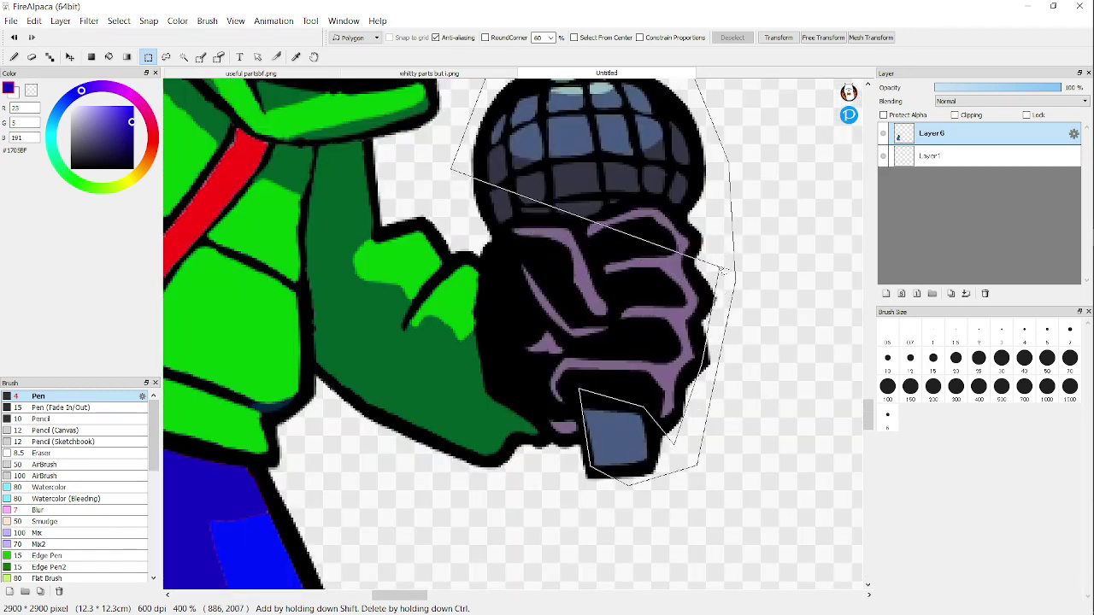
Step: Close the polygon selection along the glove's knuckles and upper edge, so the microphone is selected without the hand
left_click(722, 261)
scroll(673, 210, "up", 2)
left_click(669, 208)
left_click(615, 192)
left_click(530, 208)
left_click(476, 244)
left_click(424, 221)
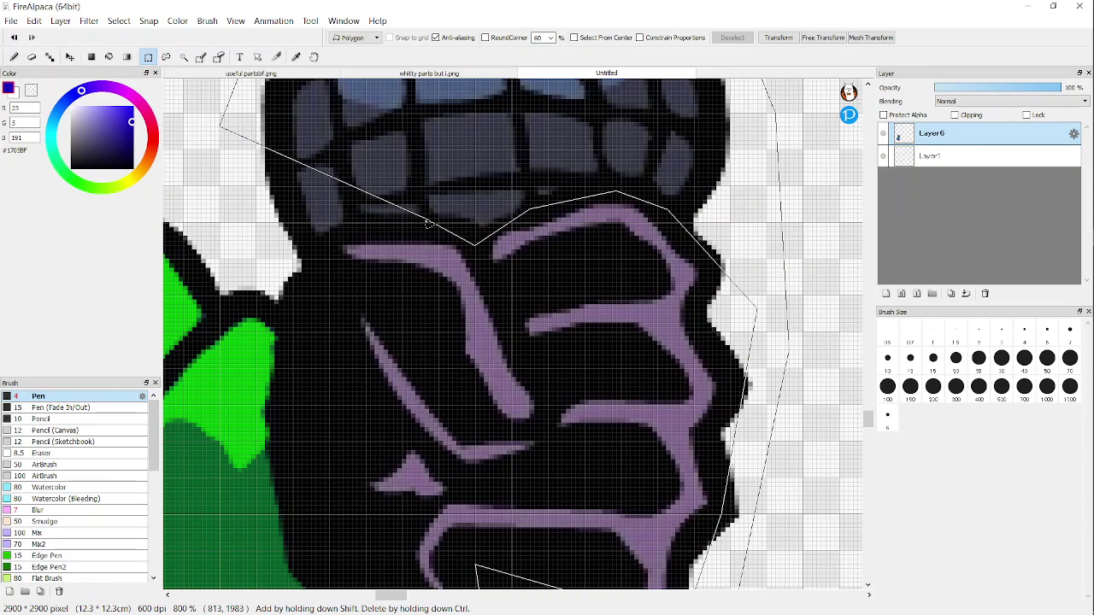
left_click(302, 253)
scroll(302, 252, "down", 3)
scroll(382, 260, "up", 2)
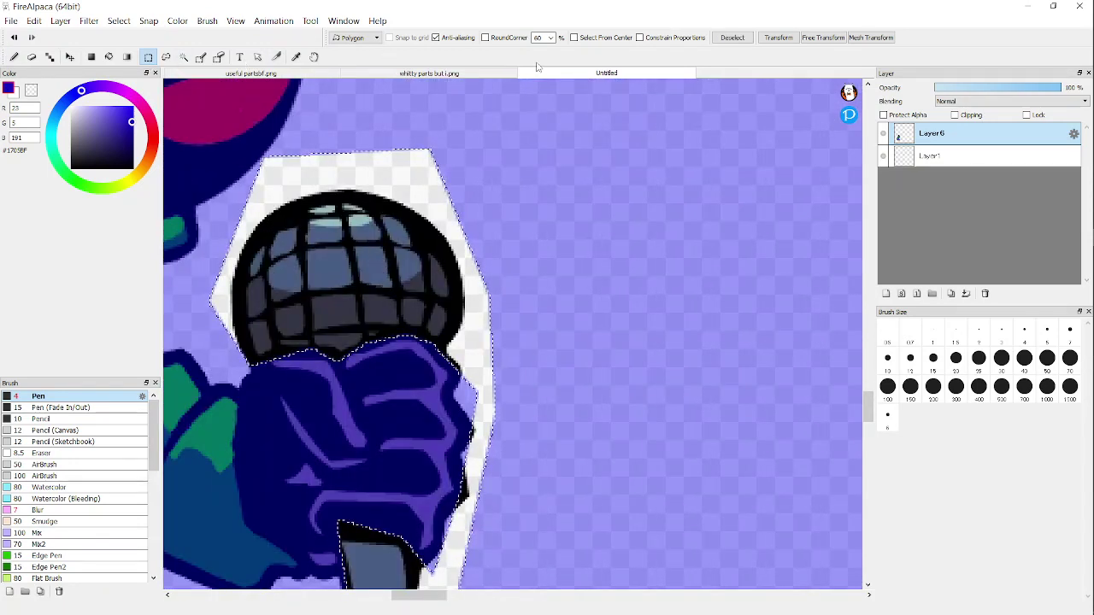
Step: Recolour the selected microphone with hue +120 and saturation +62, and clear the selection
scroll(397, 205, "down", 3)
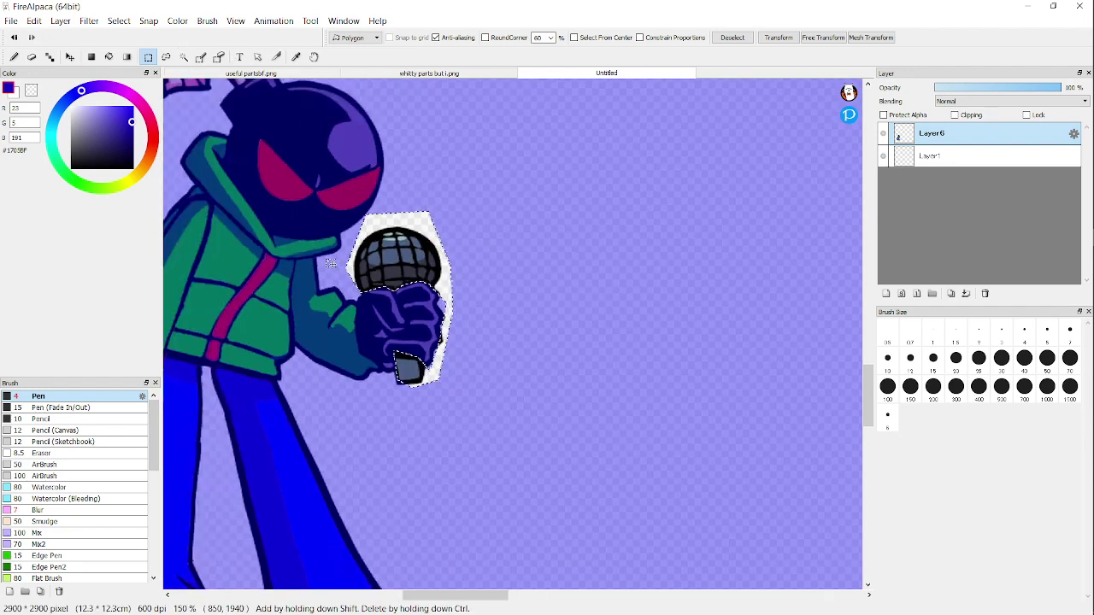
scroll(398, 205, "up", 2)
left_click(177, 20)
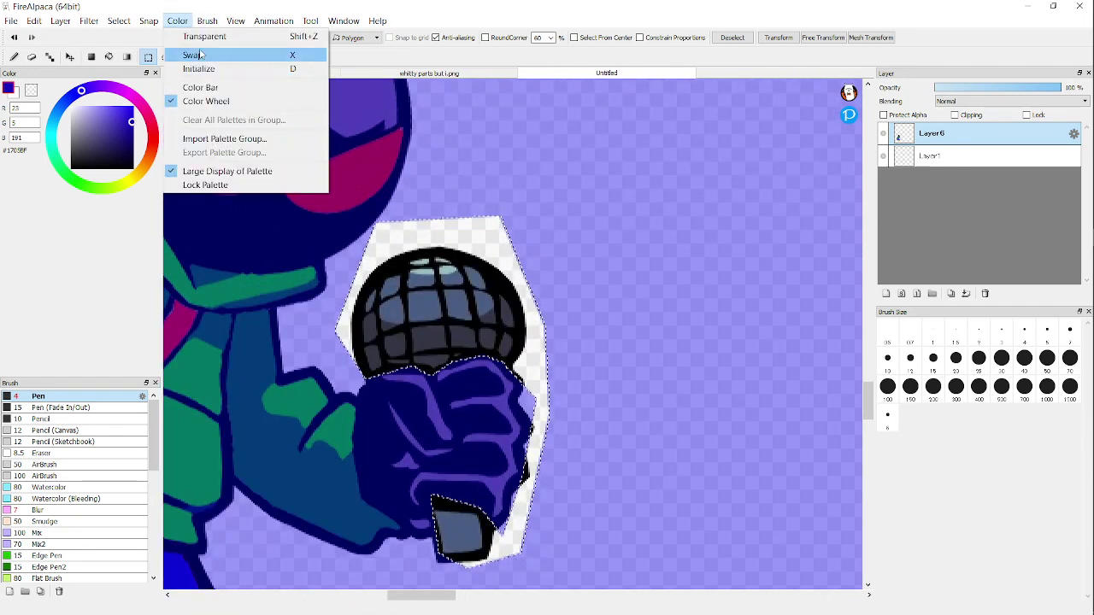
mouse_move(111, 22)
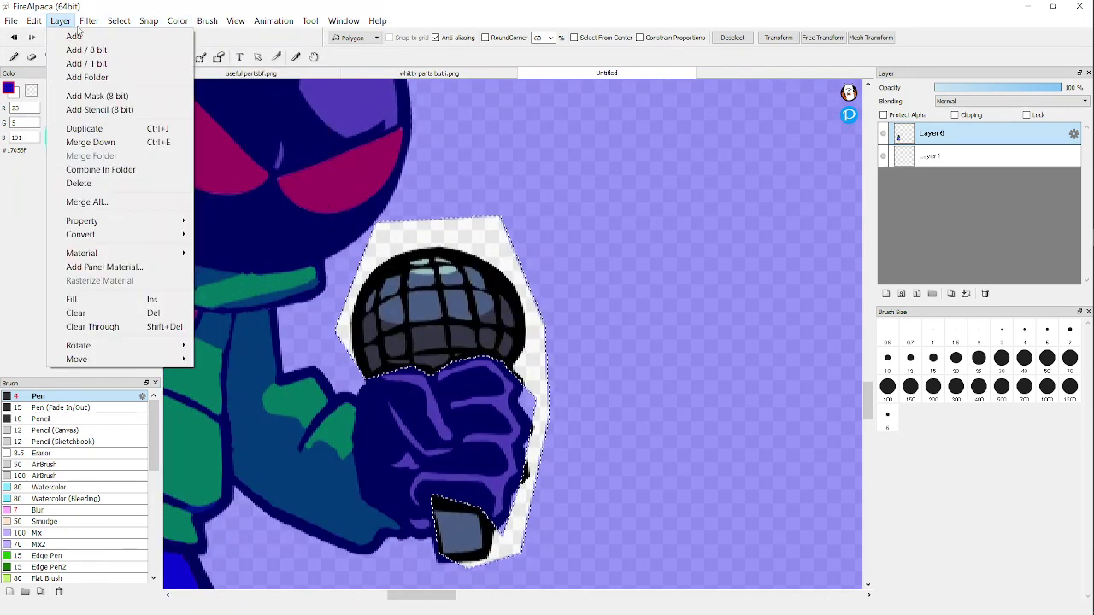
left_click(98, 50)
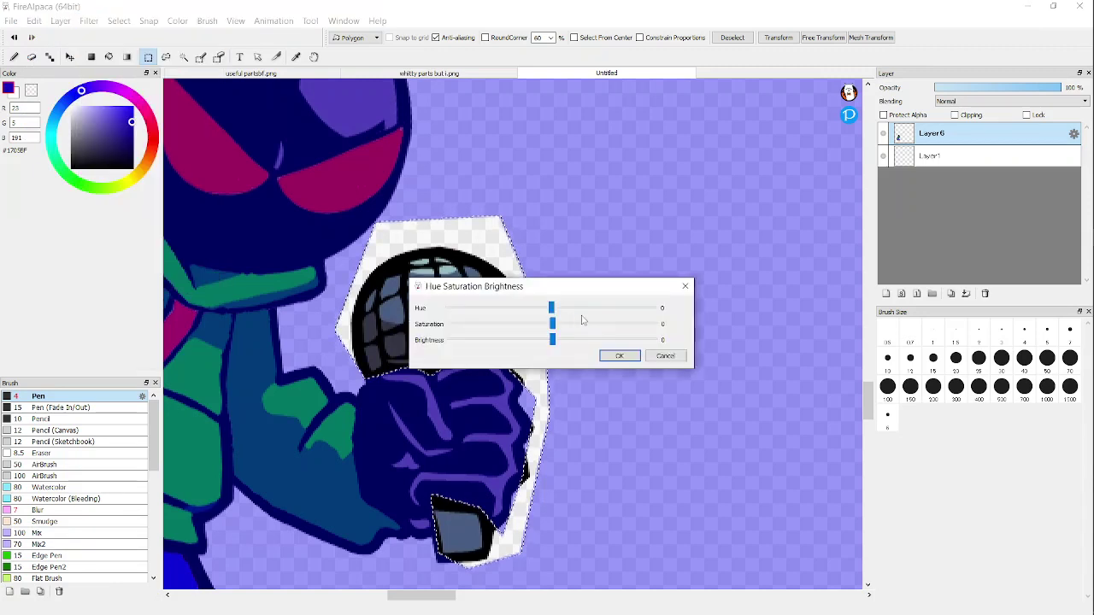
left_click_drag(603, 322, 616, 330)
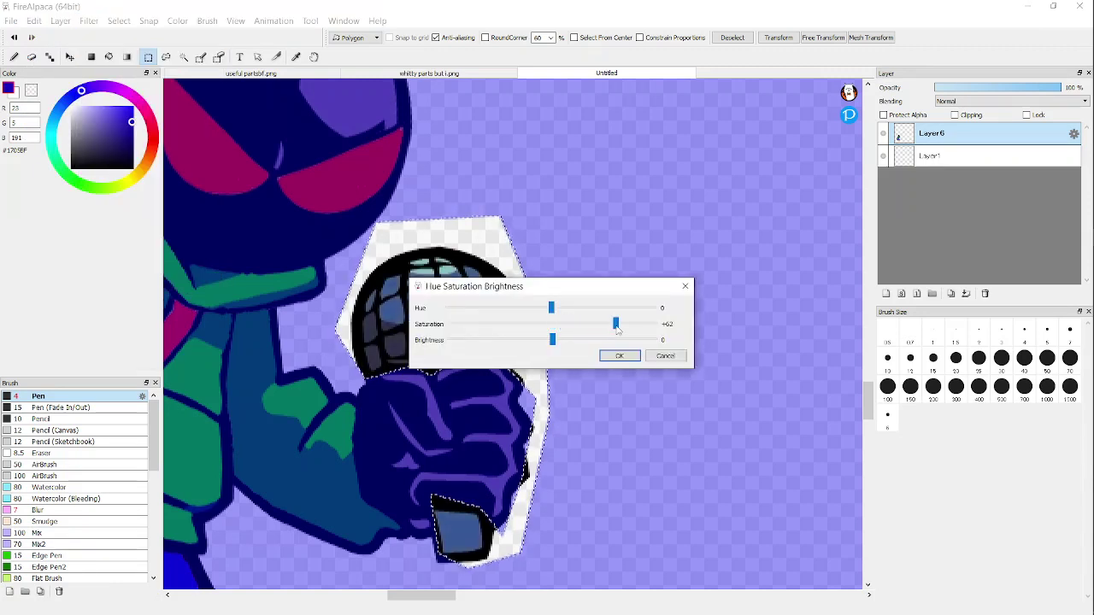
left_click(637, 306)
left_click(637, 307)
left_click(640, 308)
left_click_drag(640, 310, 655, 309)
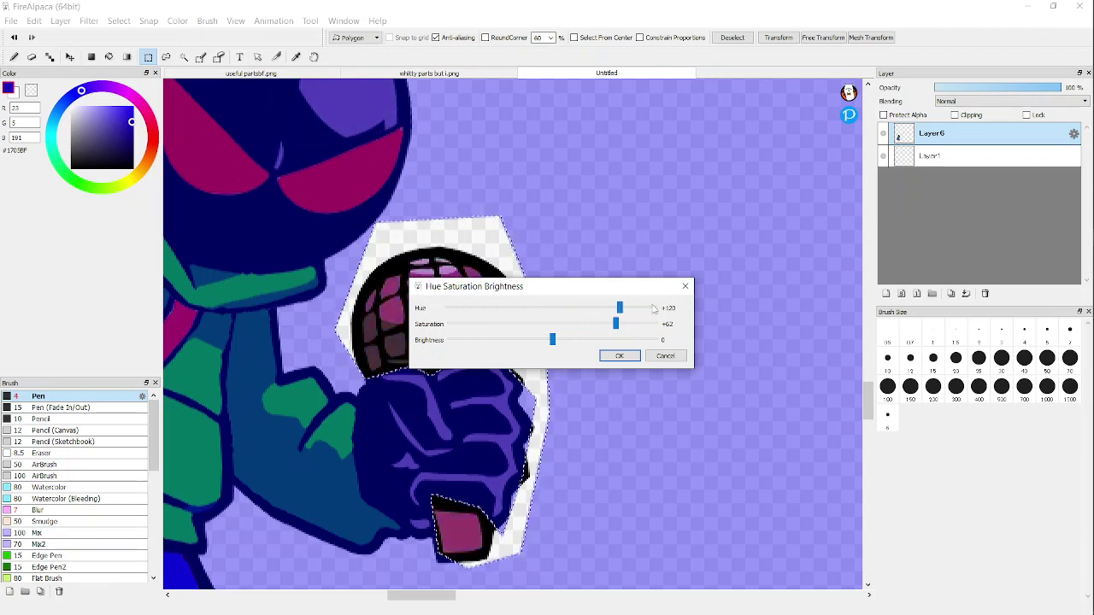
left_click(619, 355)
key("ctrl+d")
scroll(598, 318, "down", 3)
scroll(361, 402, "up", 6)
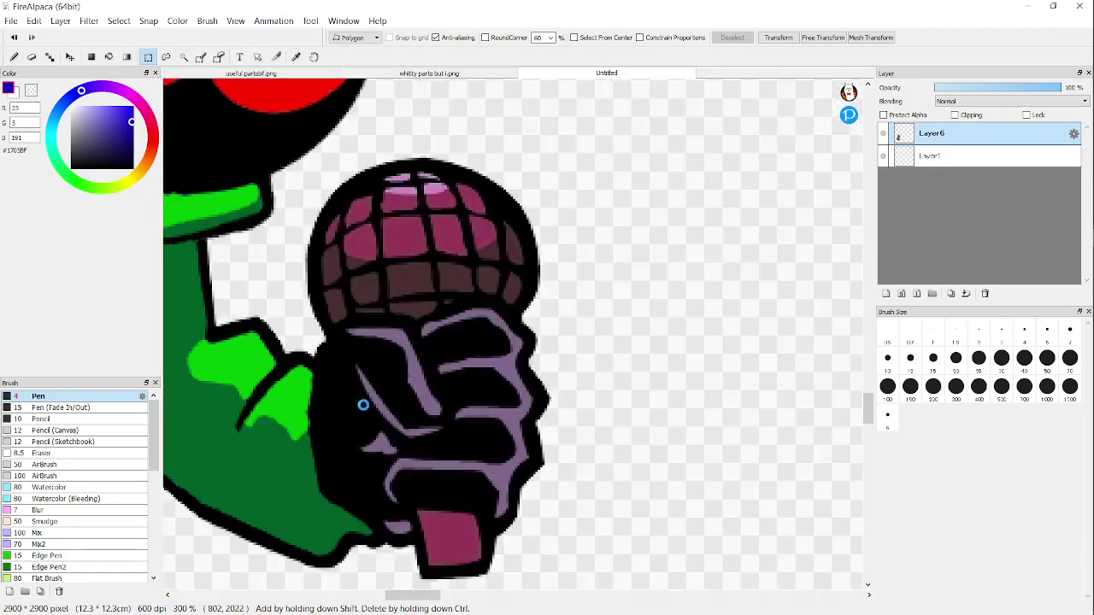
scroll(573, 314, "down", 4)
scroll(504, 313, "up", 4)
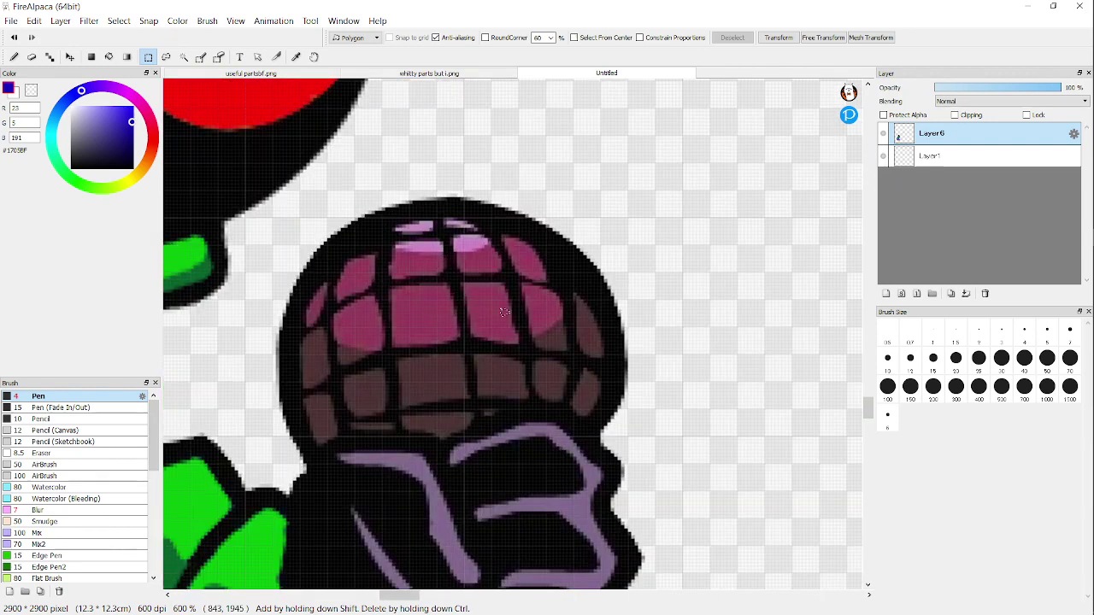
Step: Sample the microphone's magenta, shift it to dark crimson (#931742), and fill the shaded cells on the left half of the microphone head
left_click(545, 311, "alt")
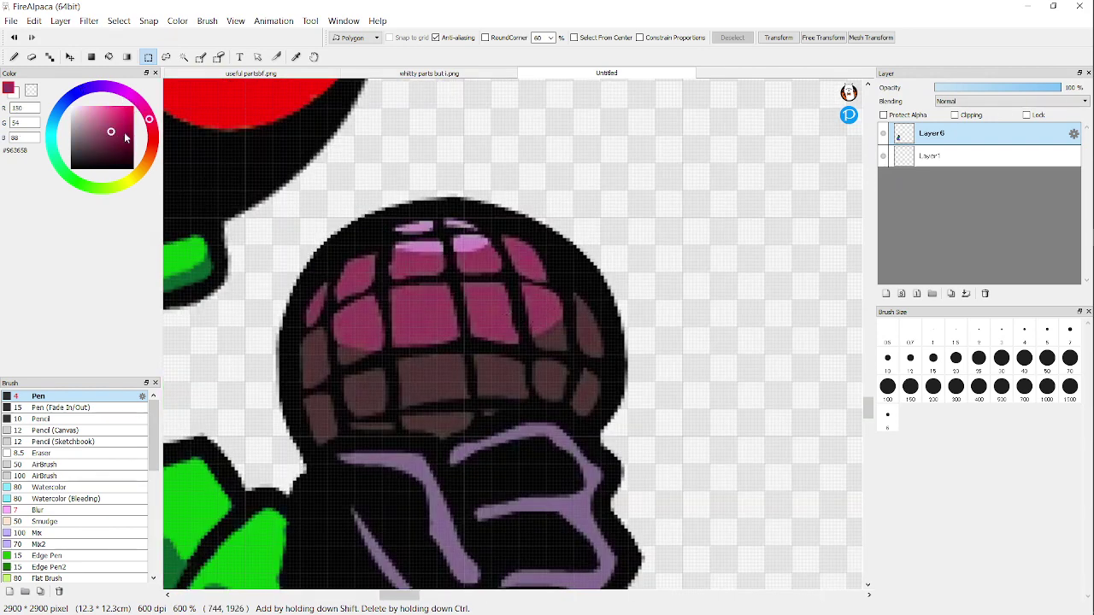
left_click(124, 132)
left_click(110, 58)
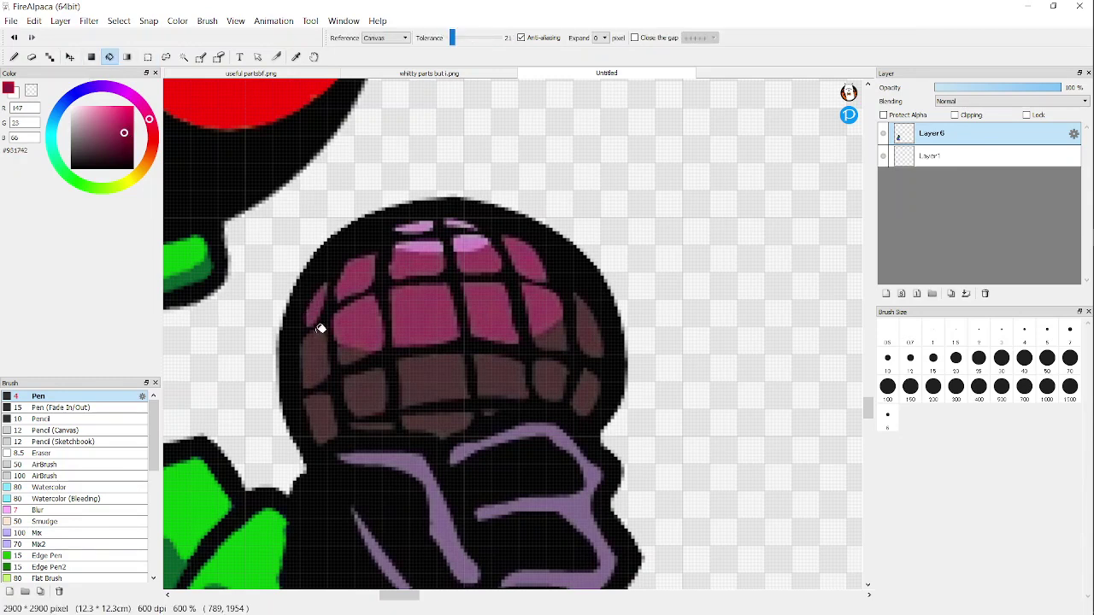
scroll(320, 325, "up", 3)
left_click(340, 364)
left_click(384, 369)
left_click(385, 470)
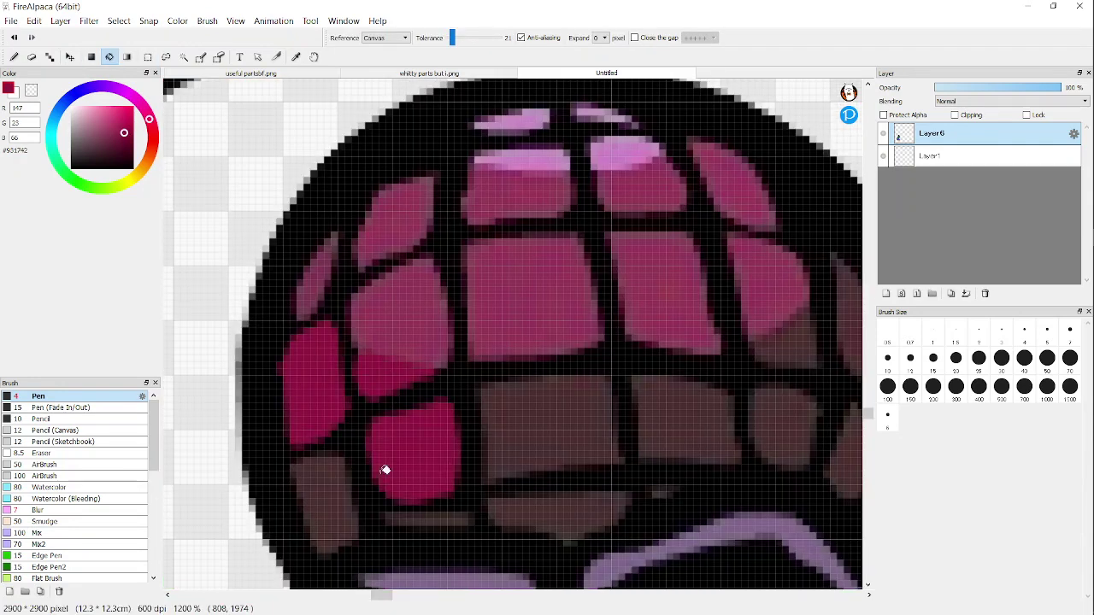
left_click(322, 476)
left_click(464, 515)
left_click(603, 518)
Step: Fill the remaining brown shaded cells on the right half of the microphone head with dark crimson (#931742)
scroll(557, 445, "down", 3)
scroll(663, 430, "up", 3)
left_click(503, 433)
left_click(561, 386)
left_click(579, 454)
left_click(632, 441)
left_click(628, 320)
Step: Examine the recoloured microphone up close and the whole sprite from a distance
scroll(565, 255, "down", 6)
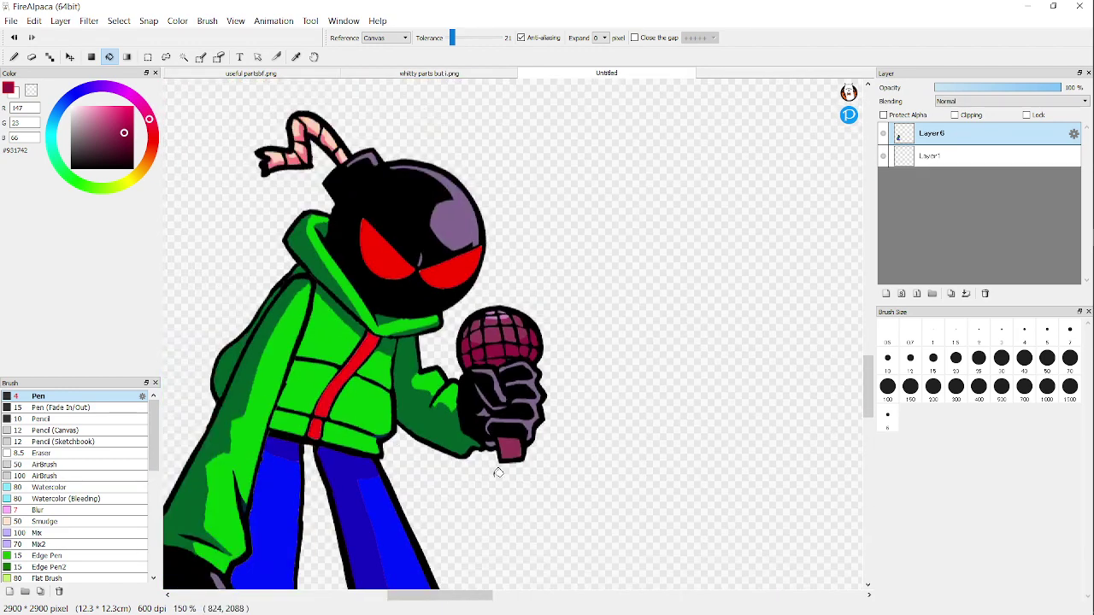
scroll(501, 464, "up", 5)
scroll(458, 427, "down", 5)
scroll(451, 364, "down", 2)
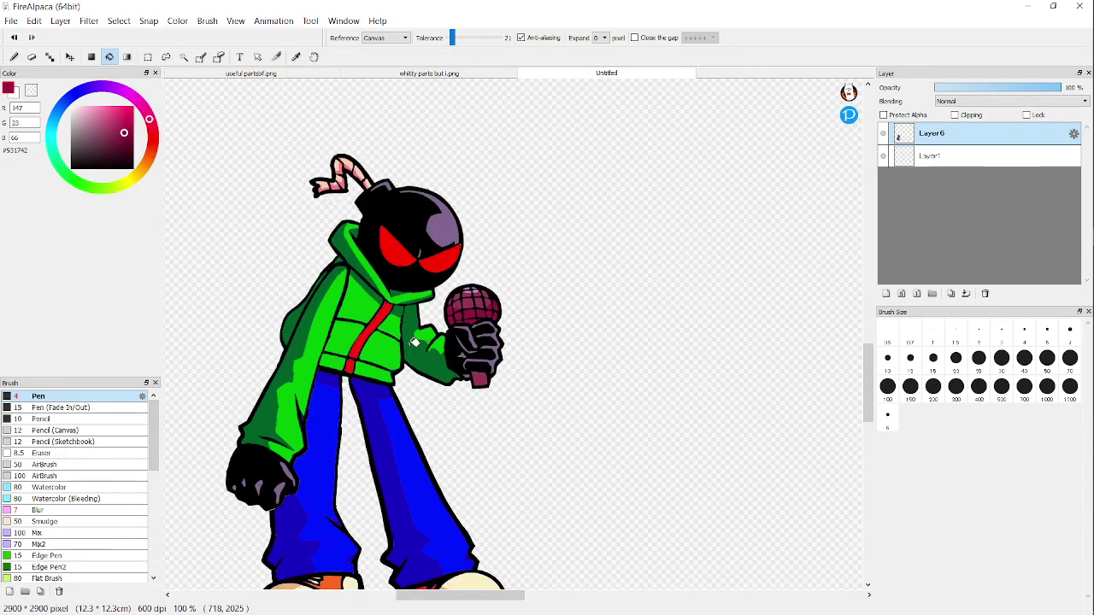
scroll(415, 342, "up", 1)
scroll(410, 342, "down", 2)
scroll(396, 231, "up", 1)
scroll(396, 231, "up", 4)
scroll(388, 244, "down", 5)
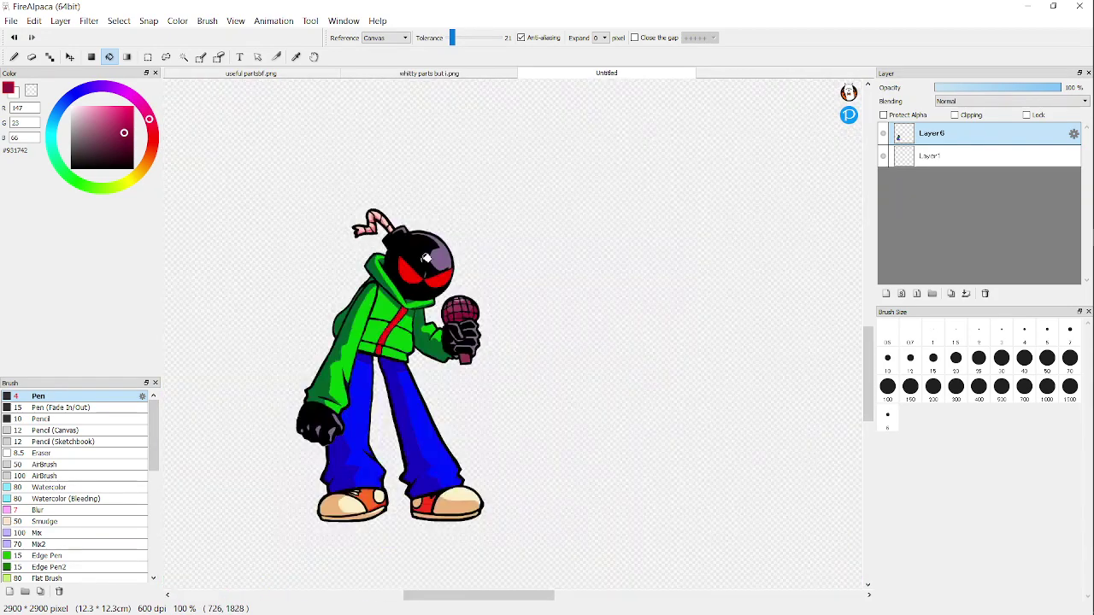
scroll(427, 258, "down", 1)
scroll(402, 342, "up", 3)
scroll(402, 341, "down", 4)
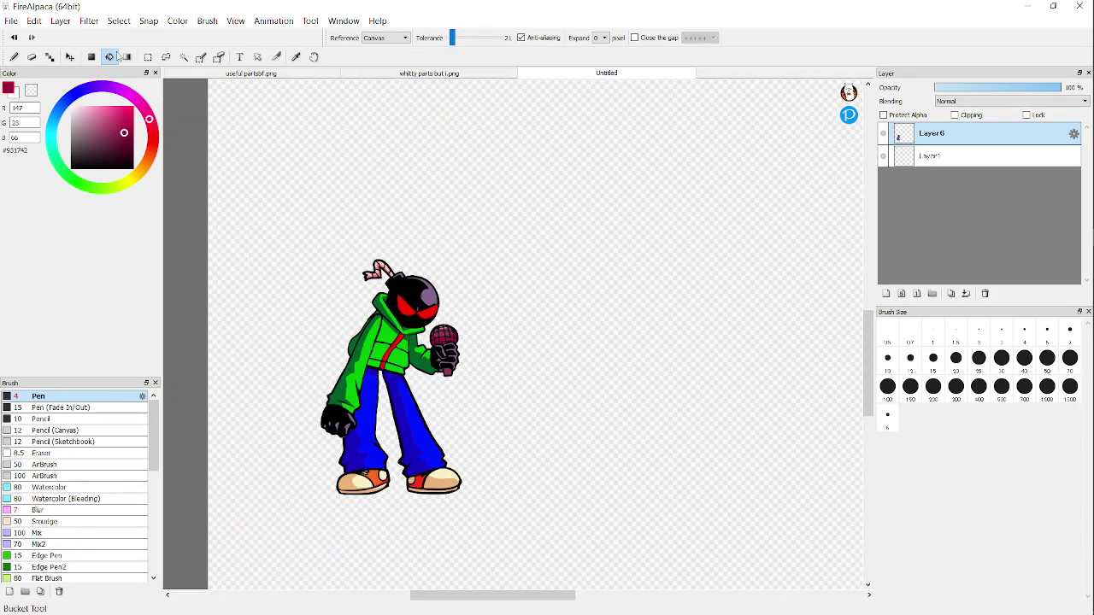
Step: Switch the selection shape to Rectangle and draw a rectangular selection around the character
left_click(148, 56)
left_click(368, 38)
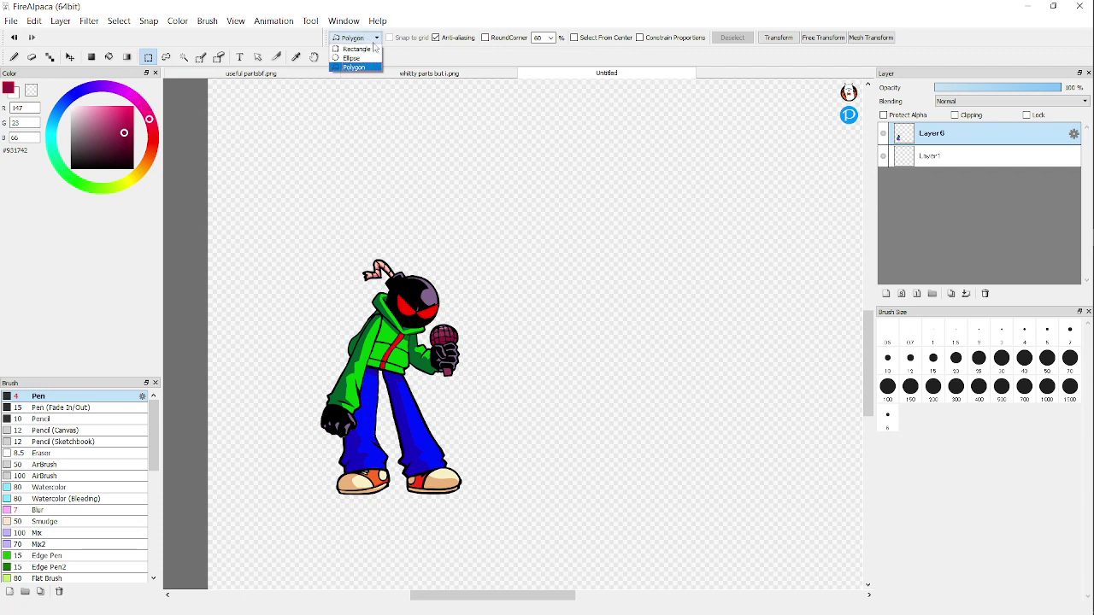
left_click(352, 57)
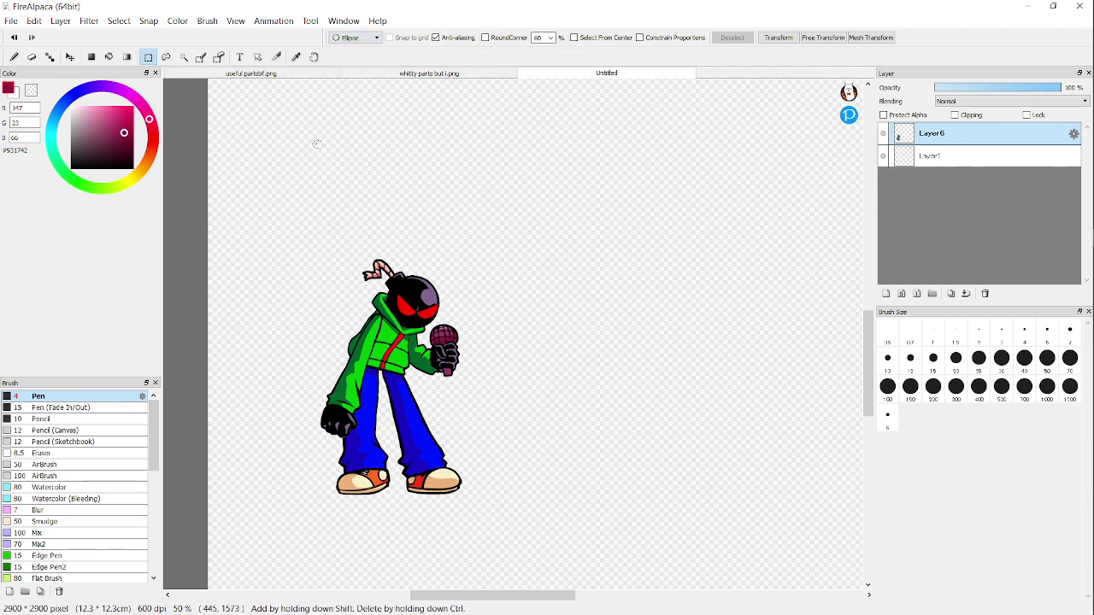
left_click(359, 36)
left_click(353, 48)
left_click_drag(326, 234, 457, 480)
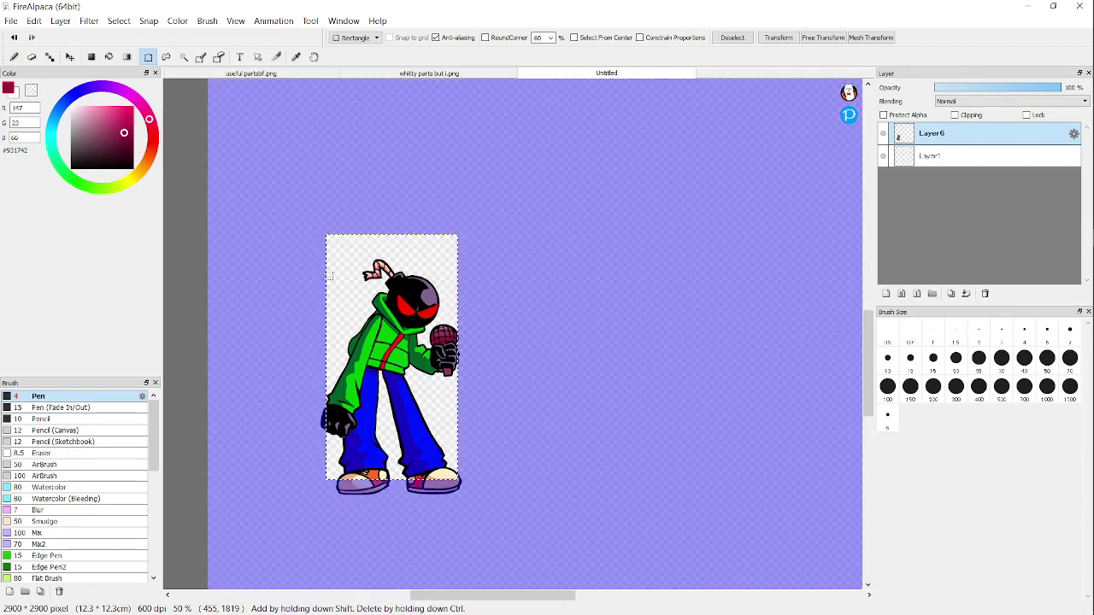
Step: Draw a rectangular selection around the whole Whitty sprite and crop the canvas to it, about 646 × 1026 pixels
left_click_drag(300, 224, 483, 517)
scroll(417, 428, "up", 2)
left_click(35, 20)
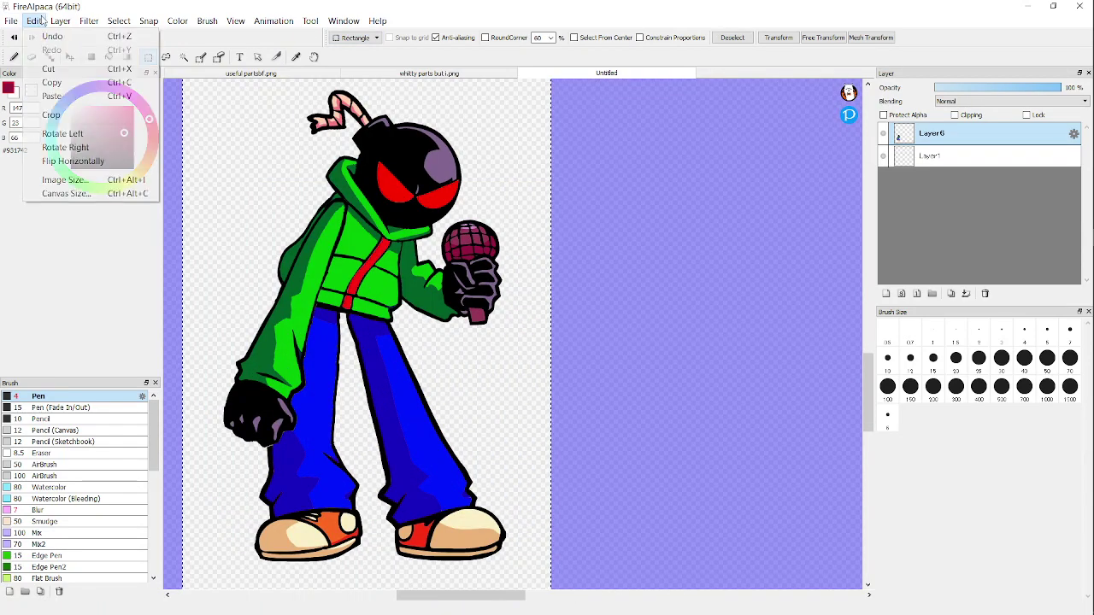
left_click(47, 114)
left_click(536, 327)
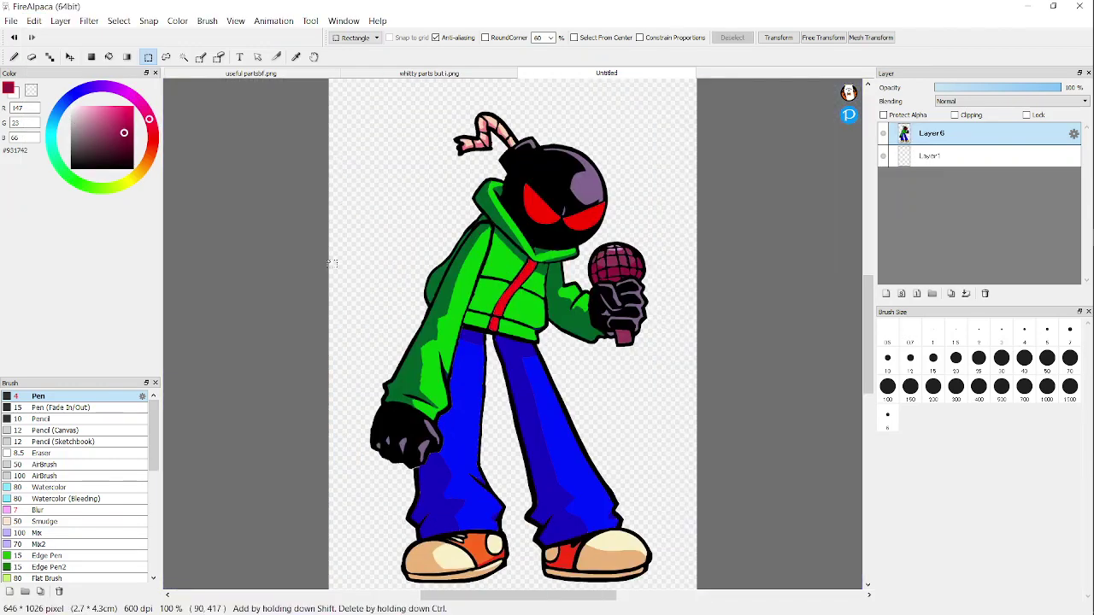
Step: Switch to useful partsbf.png, select the crouching purple-capped character with a rectangle, and crop the canvas to it
left_click(250, 73)
scroll(445, 329, "up", 3)
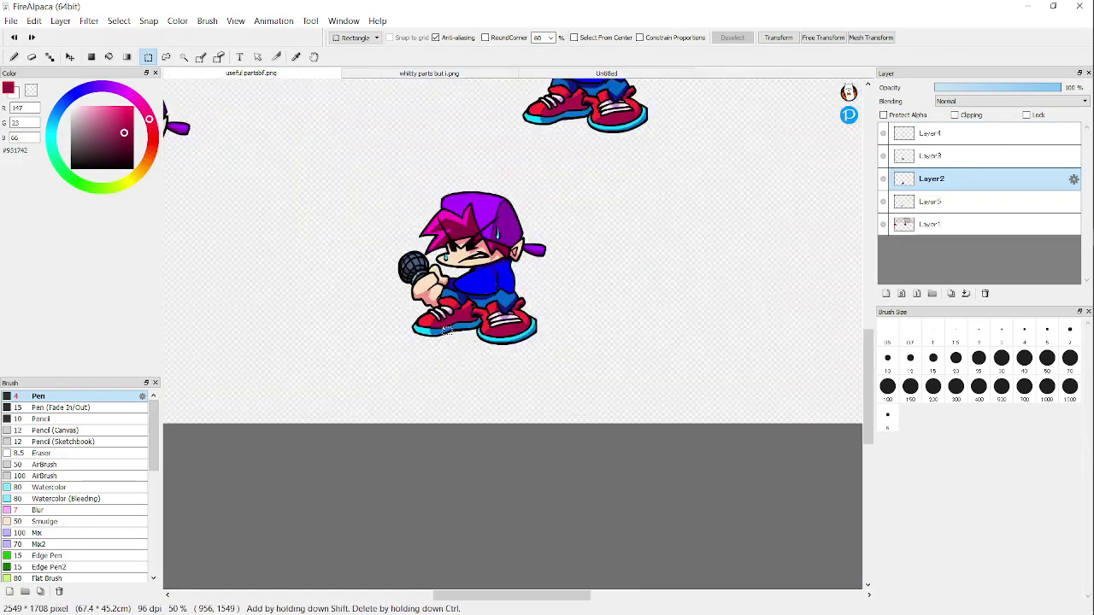
left_click_drag(391, 166, 577, 357)
left_click(33, 21)
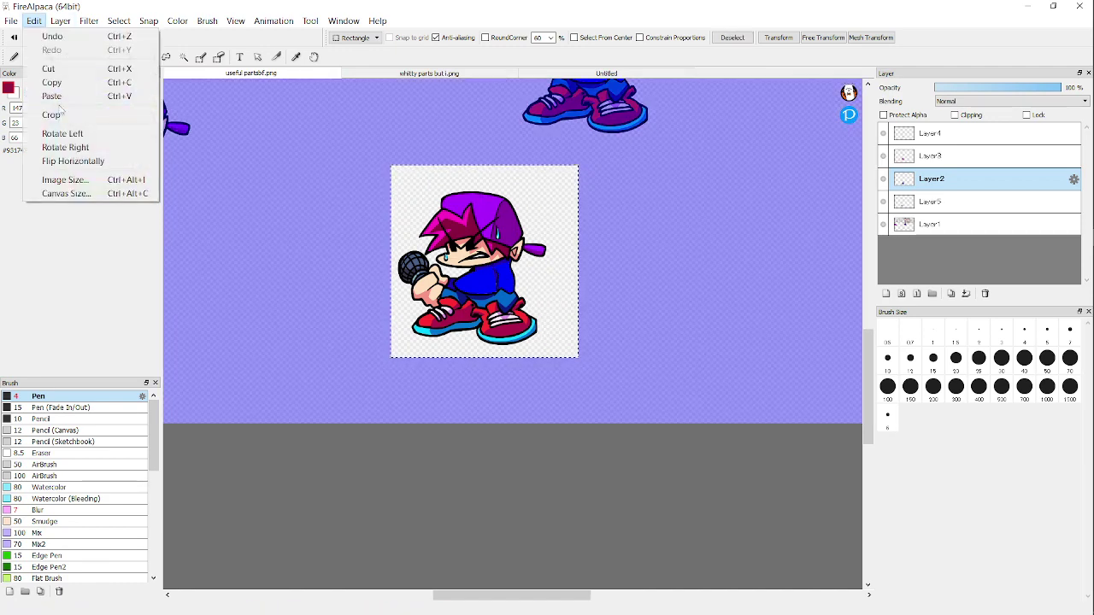
left_click(60, 113)
left_click(552, 327)
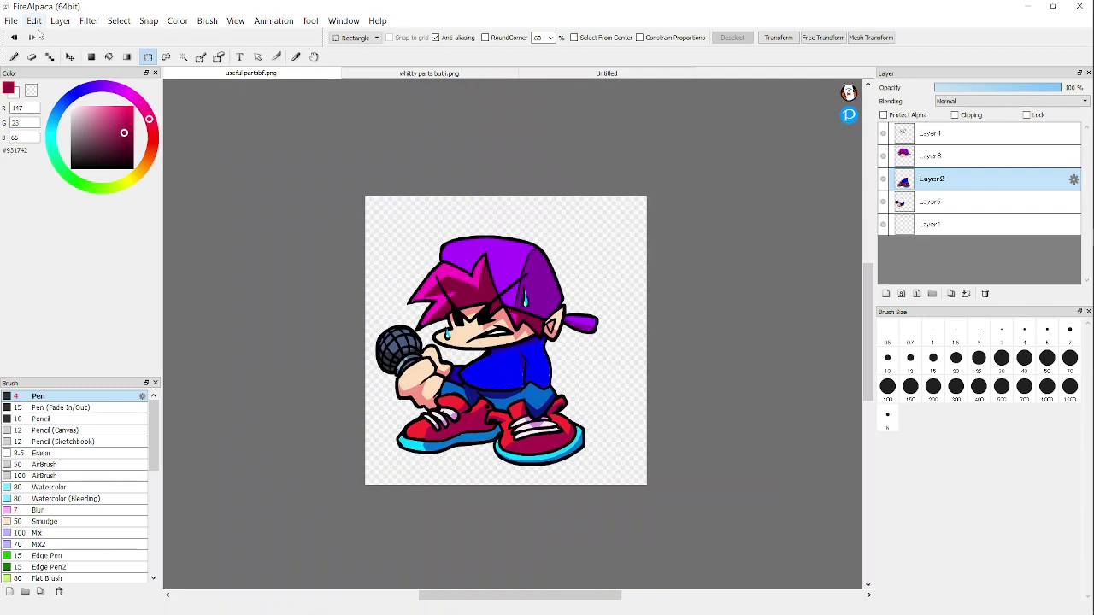
Step: Return to the cropped Whitty document and examine the upper body closely and the whole sprite from a distance
left_click(634, 72)
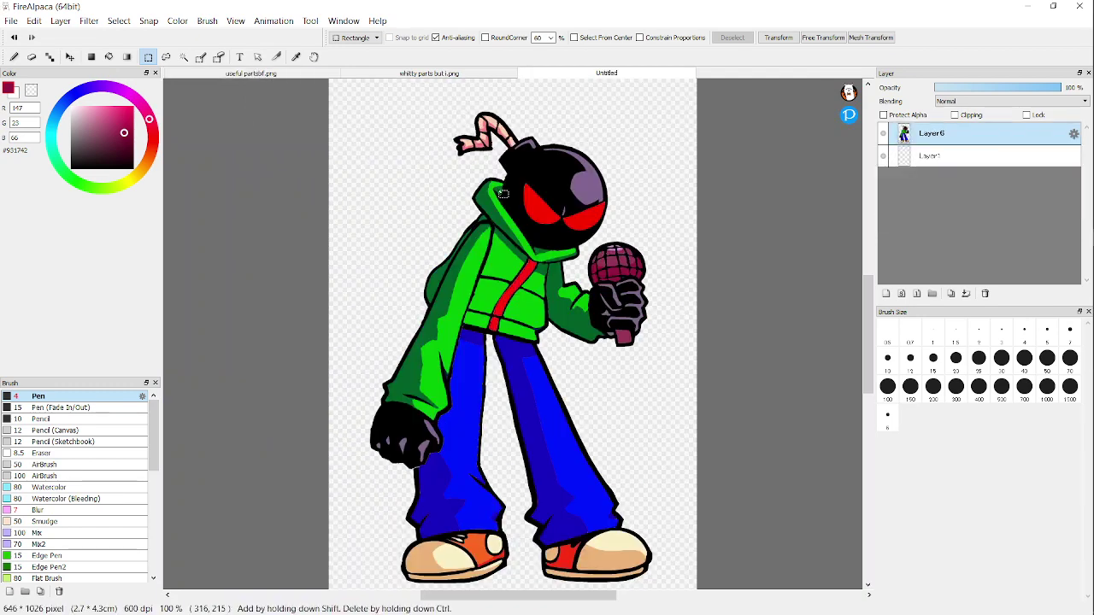
scroll(598, 214, "down", 2)
scroll(416, 247, "up", 5)
scroll(416, 247, "down", 3)
scroll(342, 257, "up", 2)
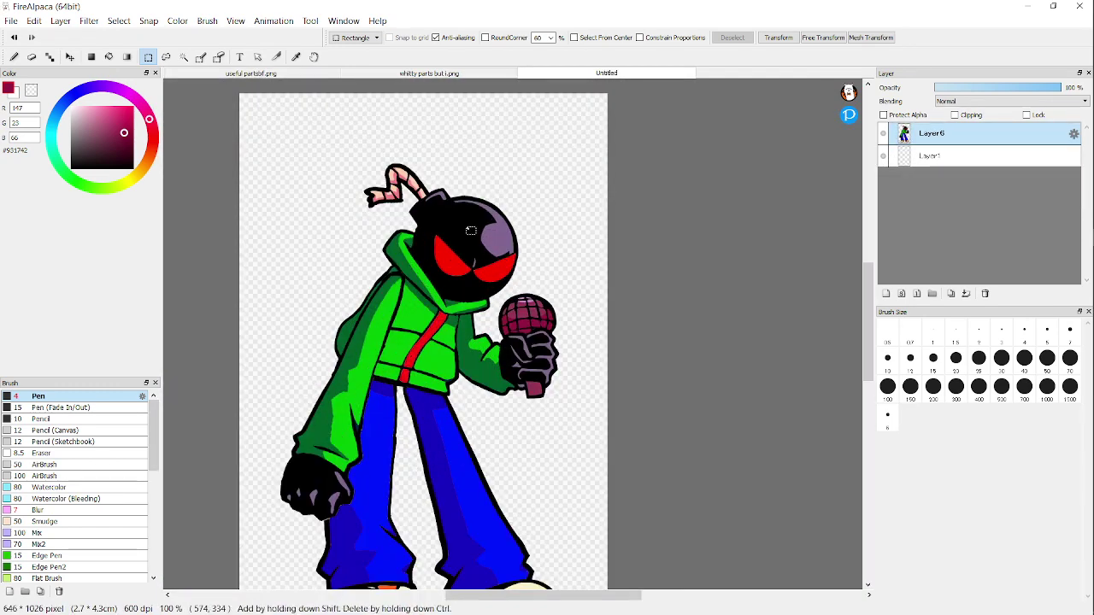
scroll(342, 256, "down", 3)
scroll(449, 208, "up", 5)
scroll(448, 208, "down", 2)
scroll(449, 207, "up", 1)
scroll(449, 208, "down", 4)
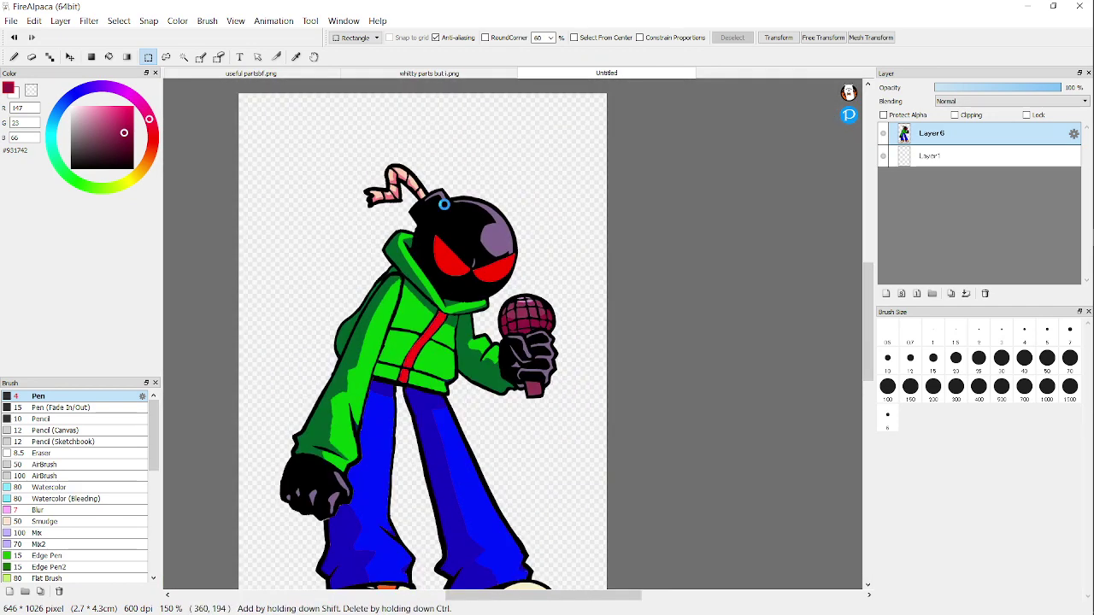
scroll(476, 250, "up", 4)
scroll(476, 250, "down", 3)
scroll(465, 261, "up", 3)
scroll(454, 274, "down", 2)
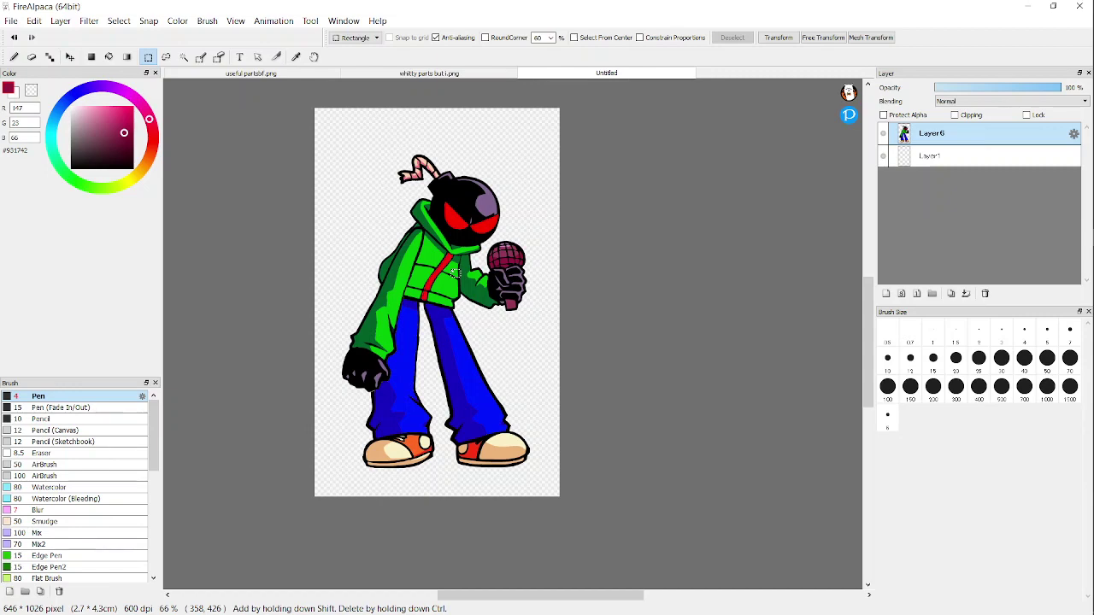
Step: Examine the microphone, gloved hand, head and eyes in close-up, comparing them with the zoomed-out sprite
scroll(659, 320, "up", 5)
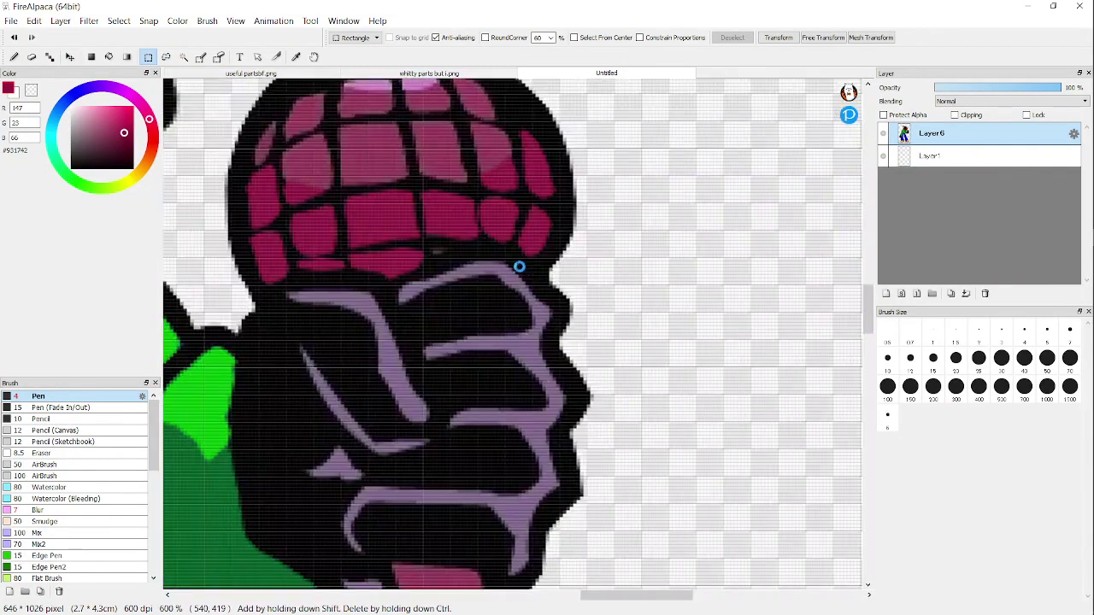
scroll(518, 264, "down", 6)
scroll(501, 224, "up", 4)
scroll(444, 227, "up", 1)
scroll(385, 231, "down", 4)
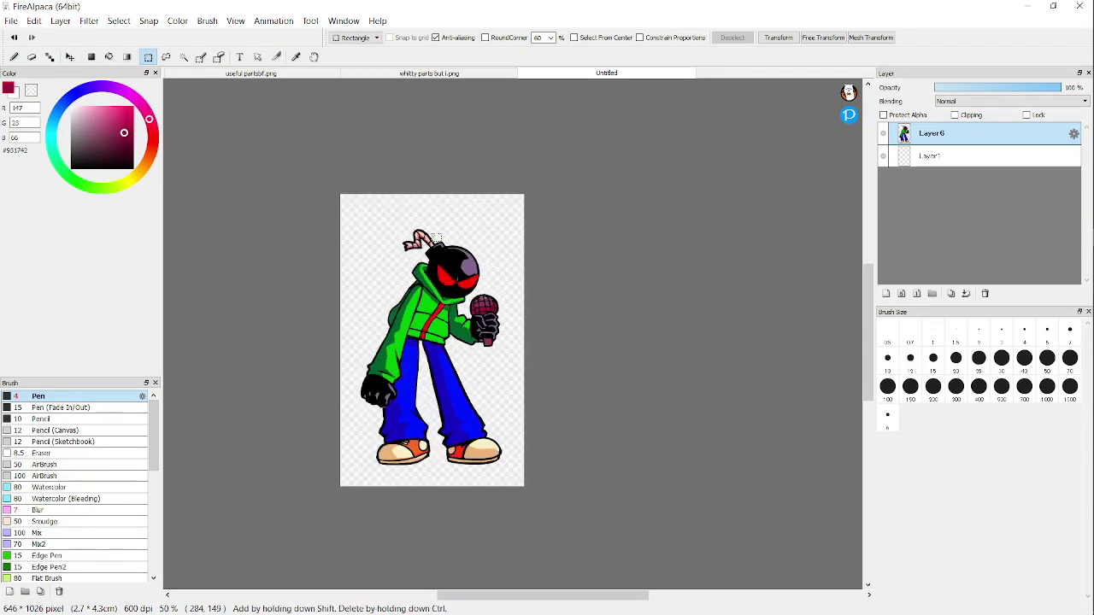
scroll(446, 232, "up", 4)
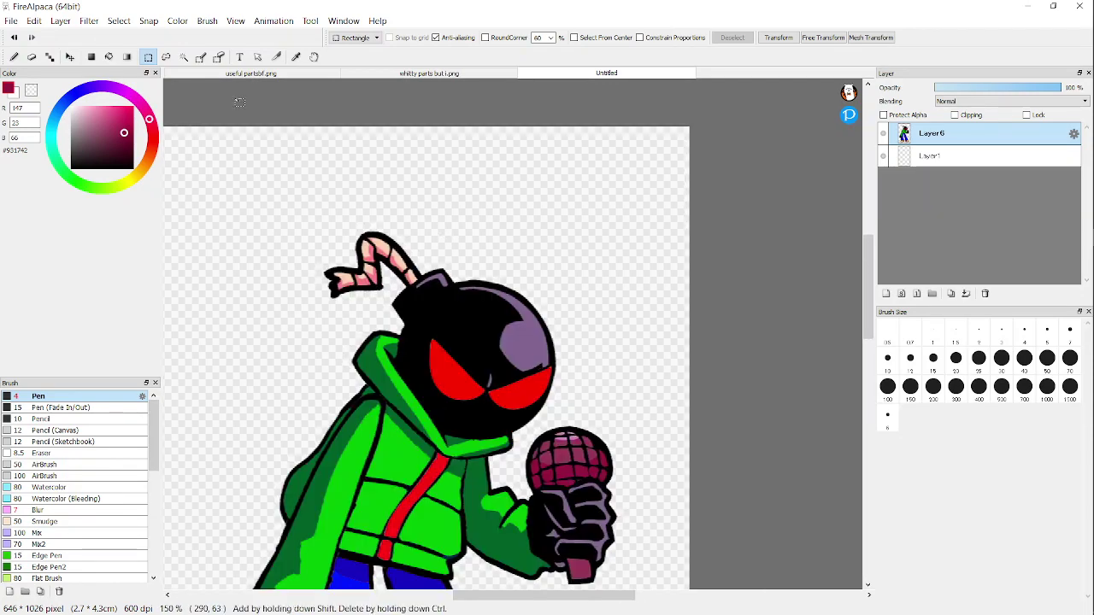
scroll(365, 129, "down", 4)
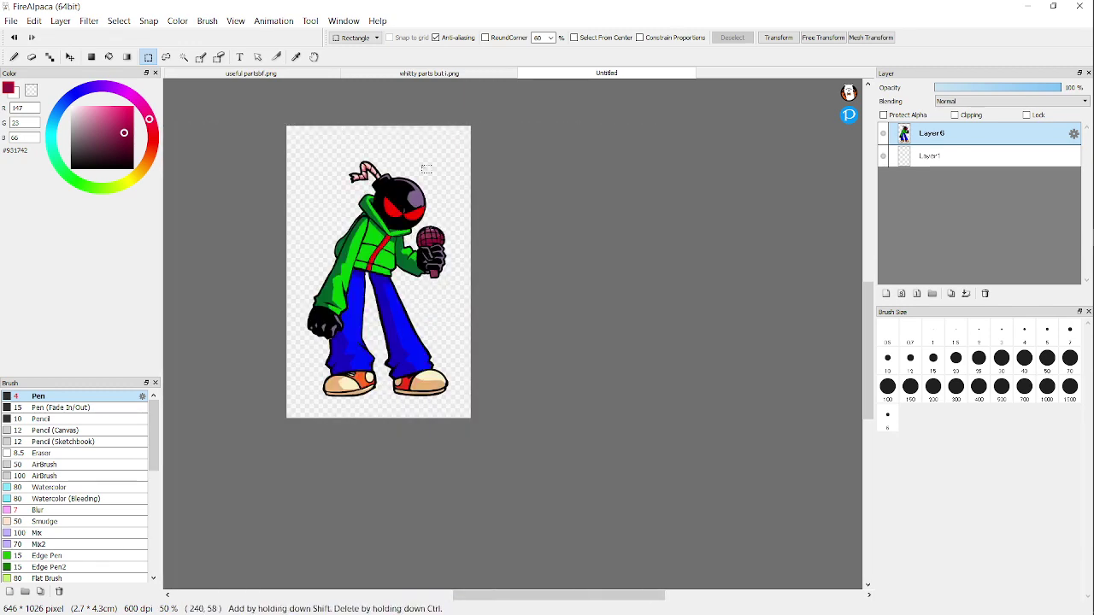
scroll(368, 131, "up", 8)
scroll(410, 179, "down", 3)
scroll(410, 178, "down", 6)
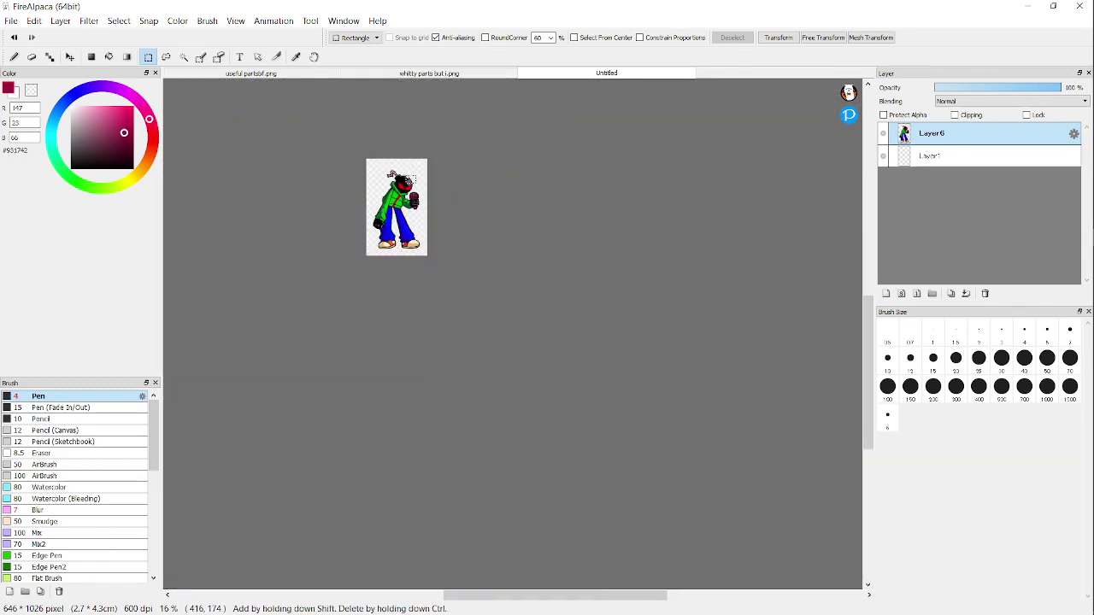
scroll(559, 165, "up", 5)
scroll(559, 165, "down", 4)
scroll(560, 165, "up", 6)
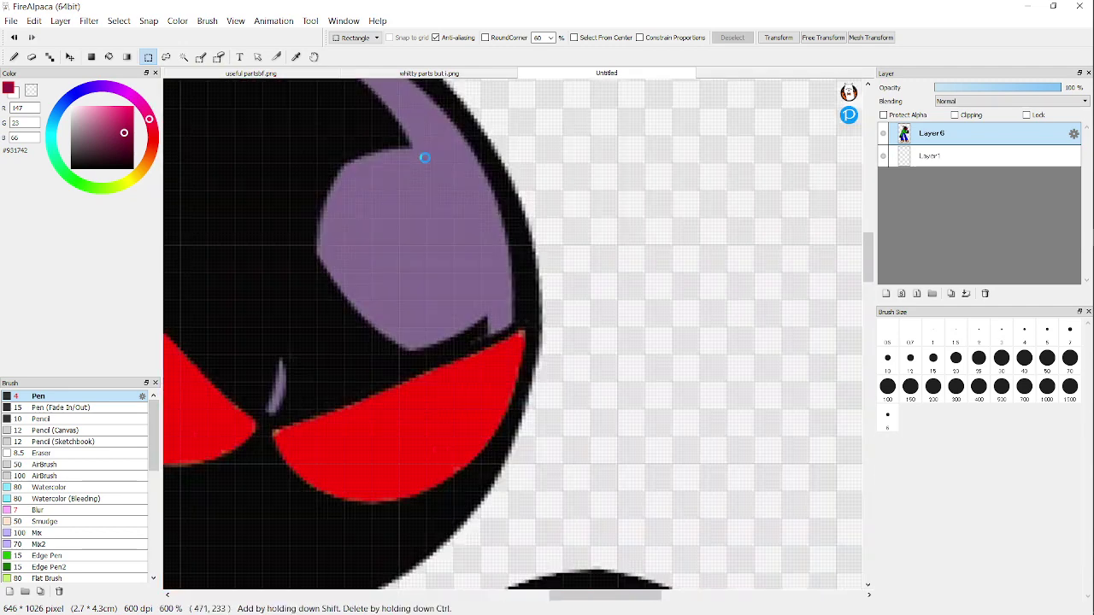
Step: Sample the red of Whitty's eye, change the drawing colour to white (#FFFFFF), and activate the Brush tool
left_click(416, 544, "alt")
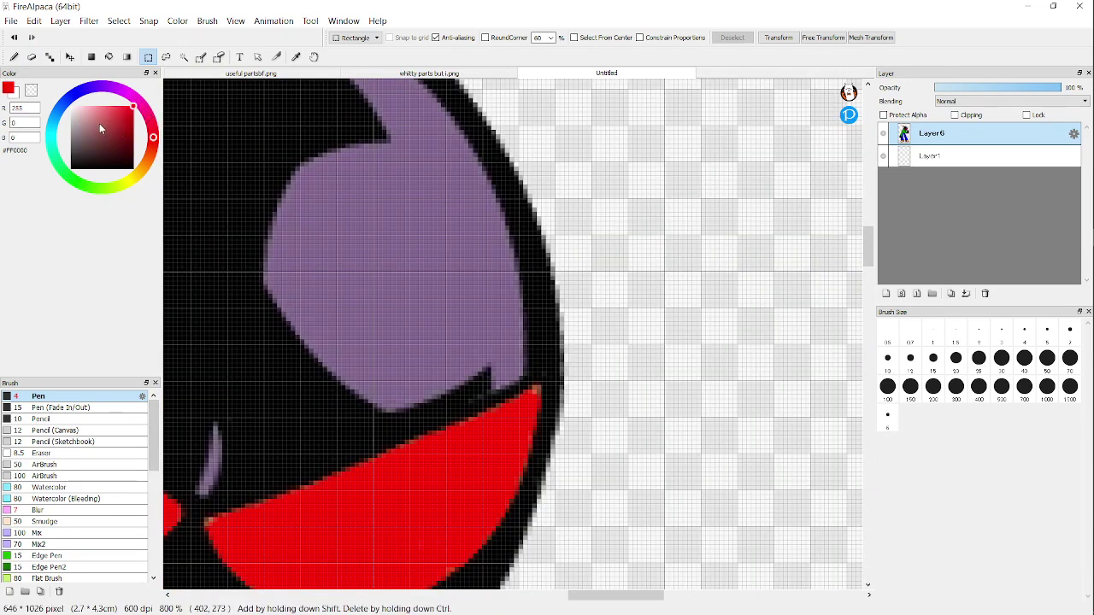
left_click_drag(100, 128, 12, 36)
left_click(14, 56)
scroll(515, 422, "down", 2)
scroll(434, 471, "up", 1)
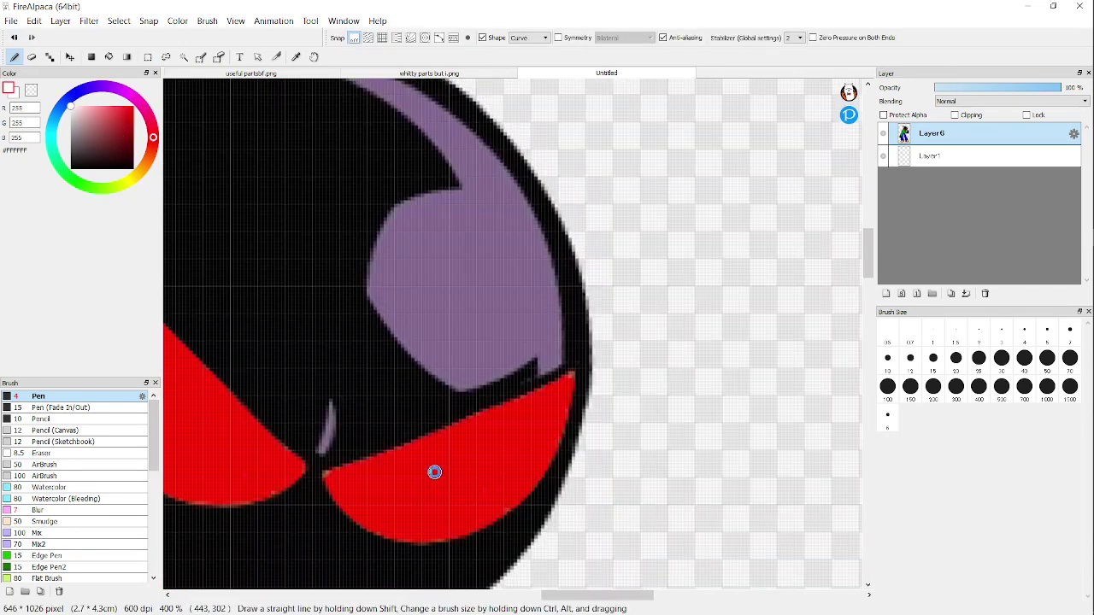
Step: Examine the red eyes and the purple head highlight at high magnification and within the whole sprite
scroll(434, 472, "up", 1)
scroll(459, 513, "down", 2)
scroll(459, 241, "down", 5)
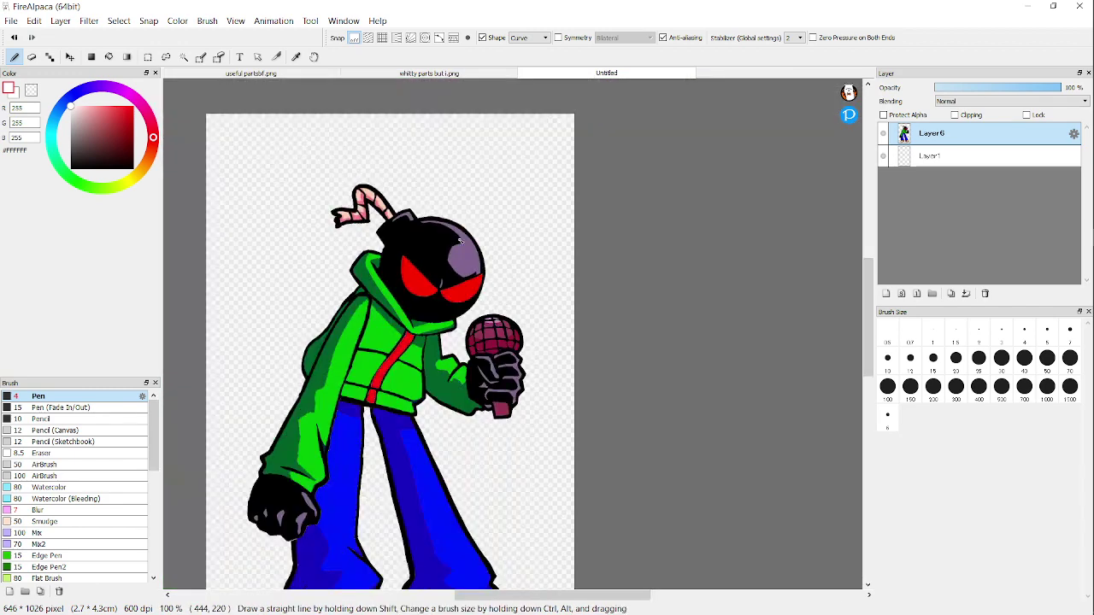
scroll(459, 262, "up", 3)
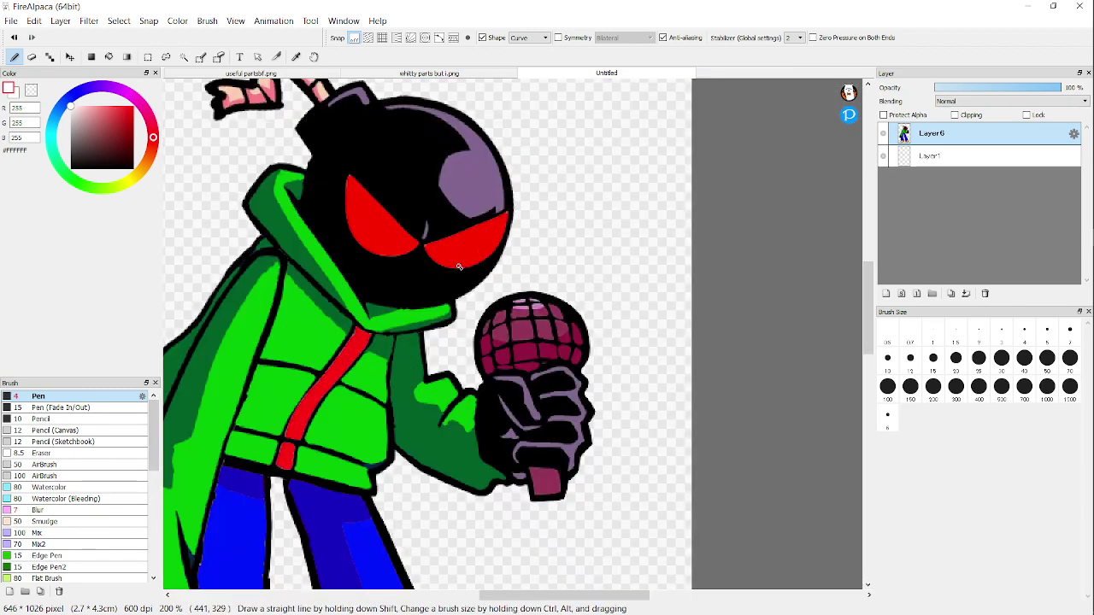
scroll(459, 266, "down", 2)
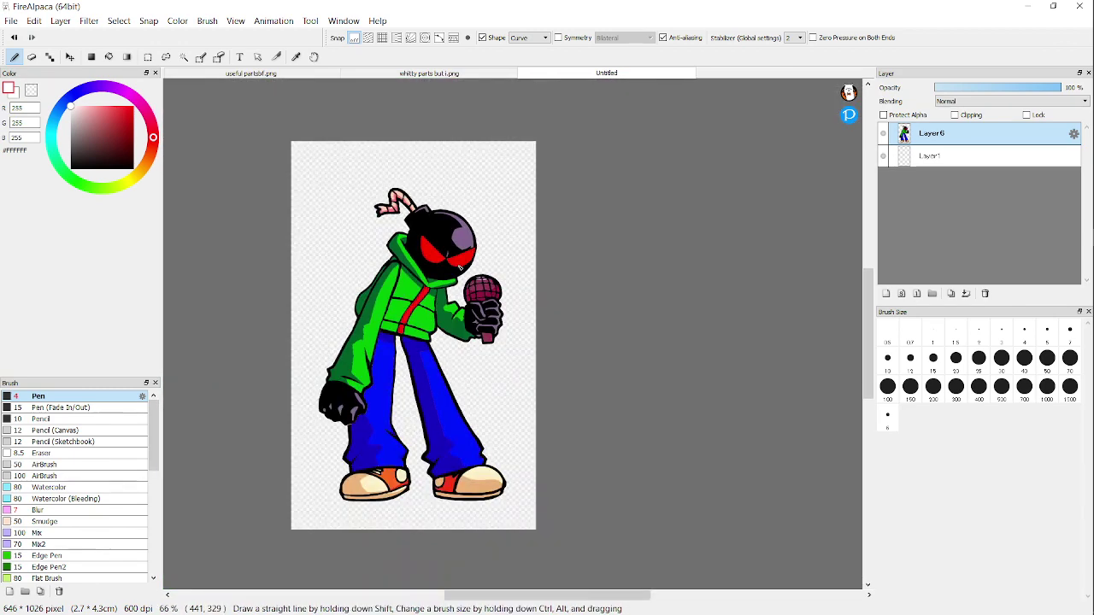
scroll(457, 248, "up", 4)
scroll(482, 241, "down", 4)
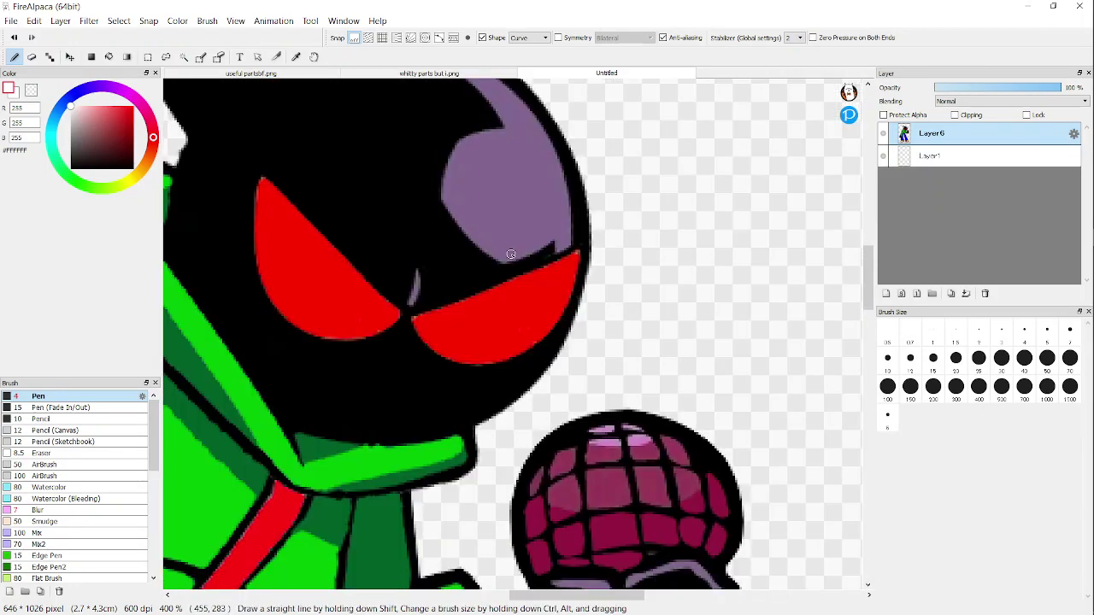
scroll(513, 256, "up", 5)
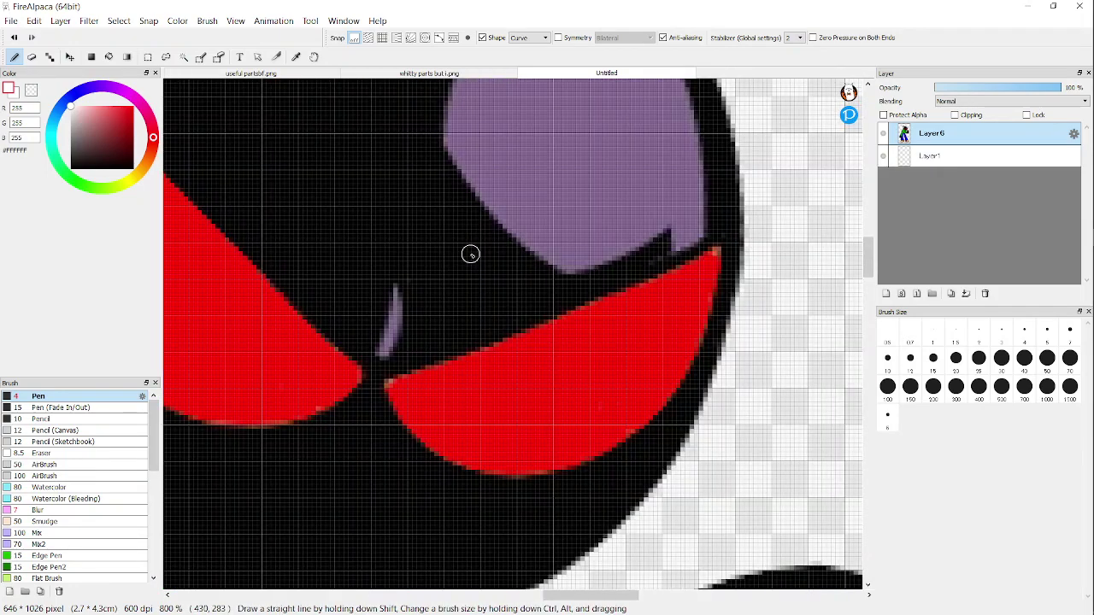
scroll(470, 253, "down", 5)
scroll(428, 285, "up", 2)
scroll(428, 285, "down", 4)
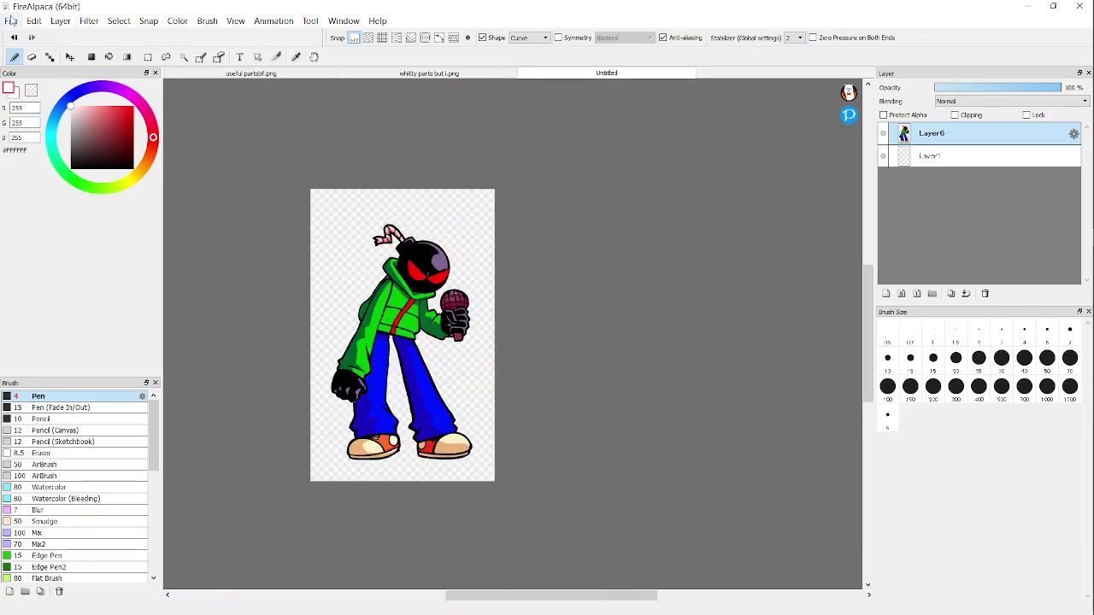
Step: Open the blue-hooded Whitty picture as a new document and examine its head and shoes up close
left_click(33, 21)
left_click(250, 73)
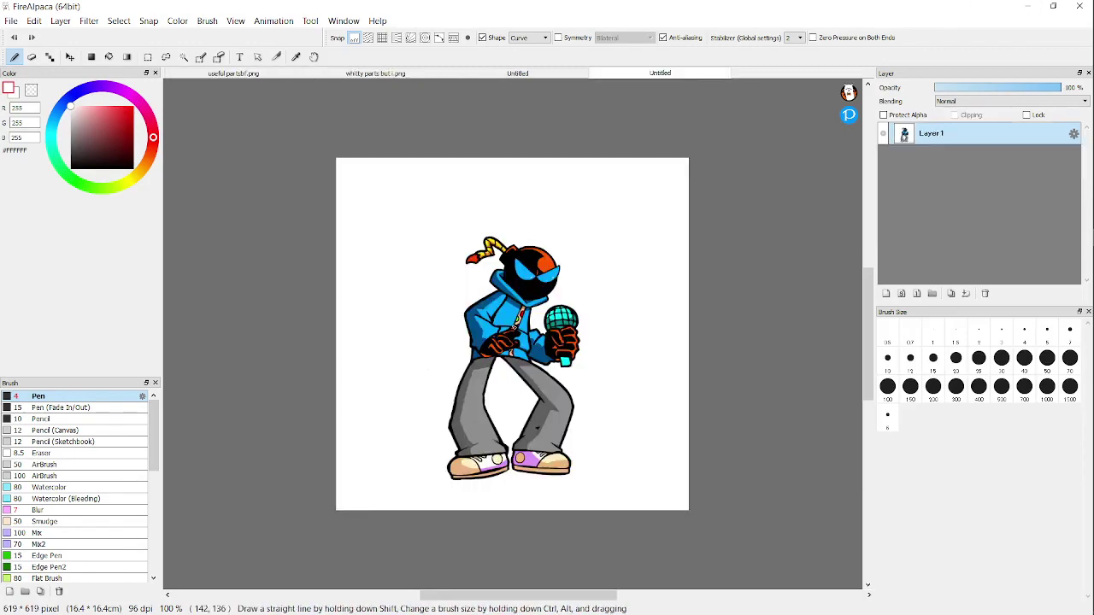
scroll(522, 256, "up", 4)
scroll(454, 245, "down", 2)
scroll(521, 167, "up", 2)
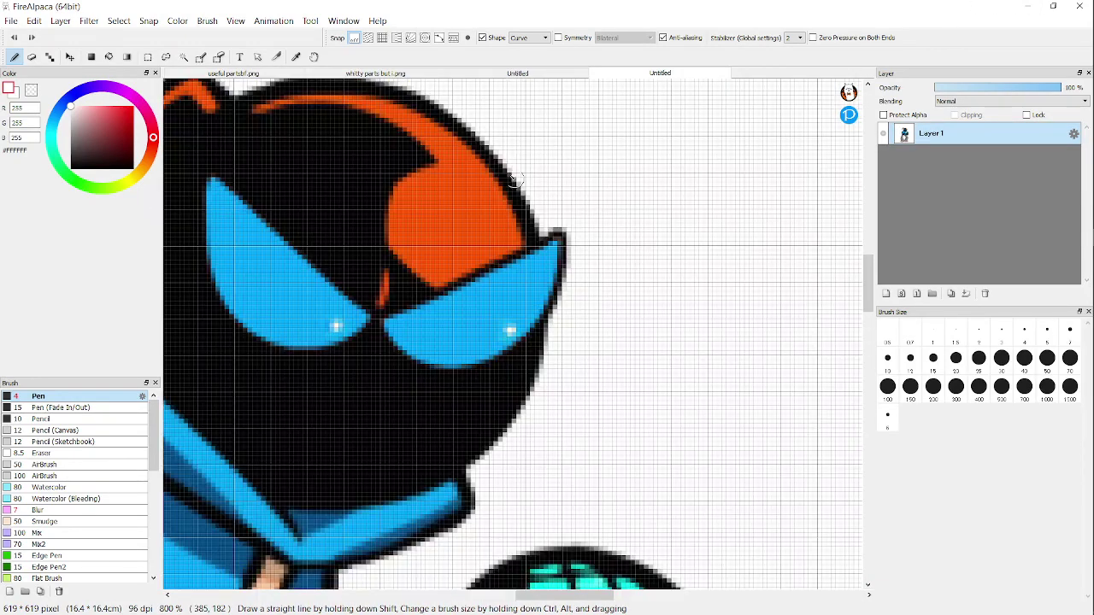
scroll(521, 167, "down", 3)
scroll(338, 97, "down", 2)
scroll(457, 415, "up", 4)
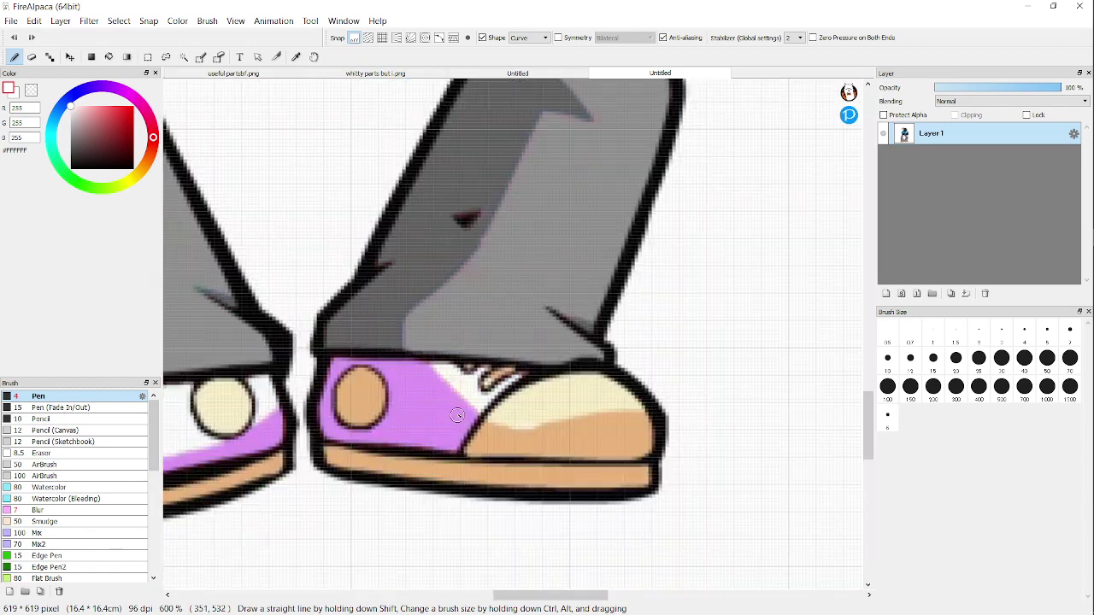
Step: Sample the trousers' dark grey (#5E5E5E) and paint over the black speck in the shading above the purple-heeled shoe
scroll(457, 414, "down", 3)
scroll(444, 324, "up", 1)
scroll(439, 296, "up", 4)
left_click(459, 239, "alt")
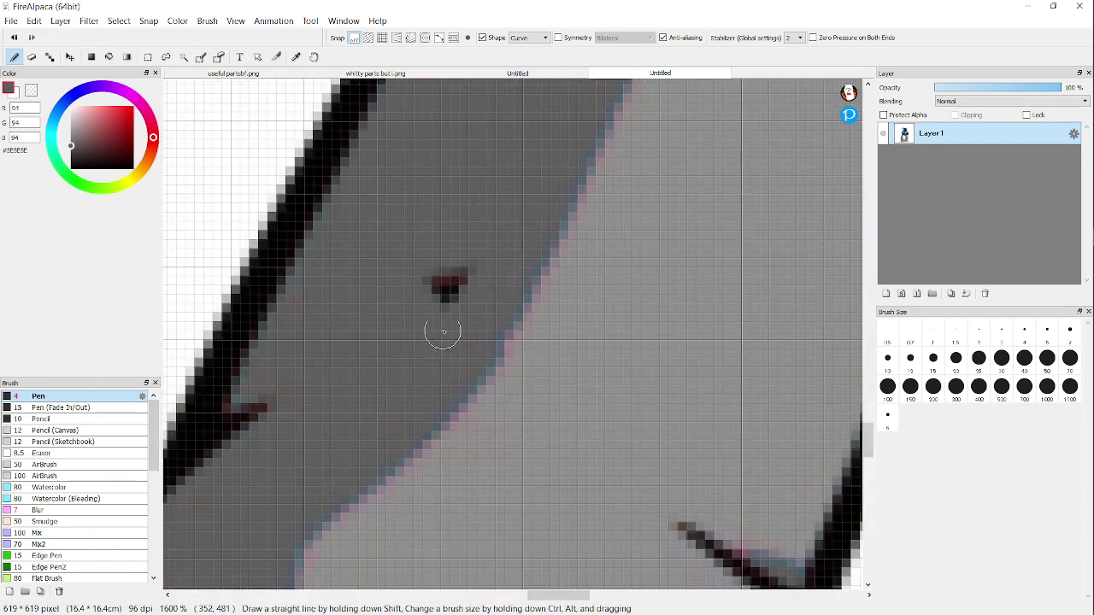
scroll(452, 383, "down", 4)
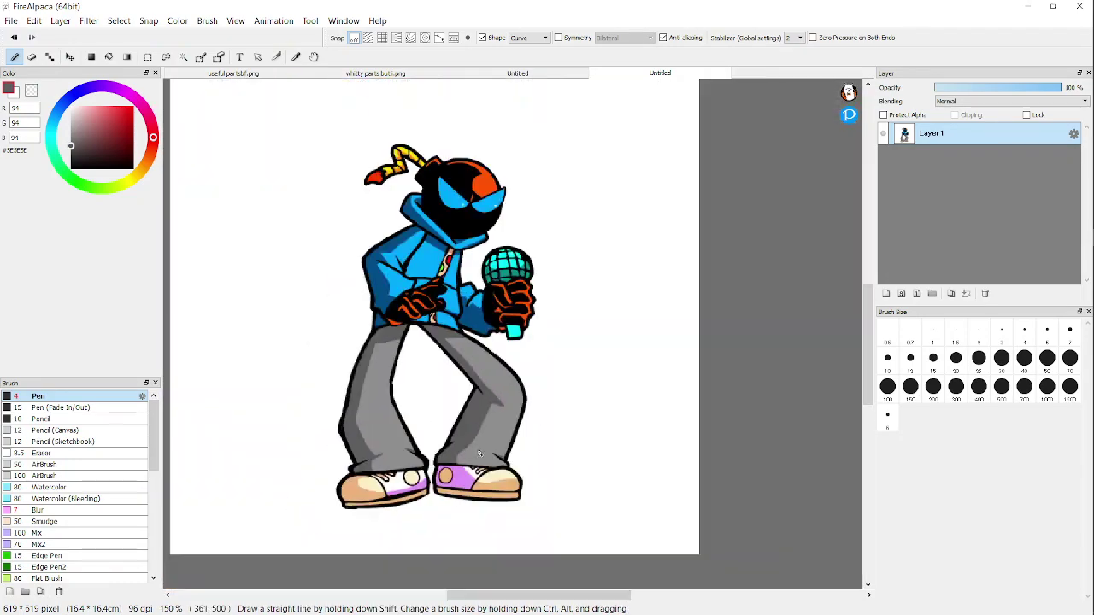
Step: Sample the head's black (#000000) as the drawing colour beside the orange head highlight
scroll(462, 374, "up", 4)
scroll(463, 374, "down", 4)
scroll(490, 310, "up", 4)
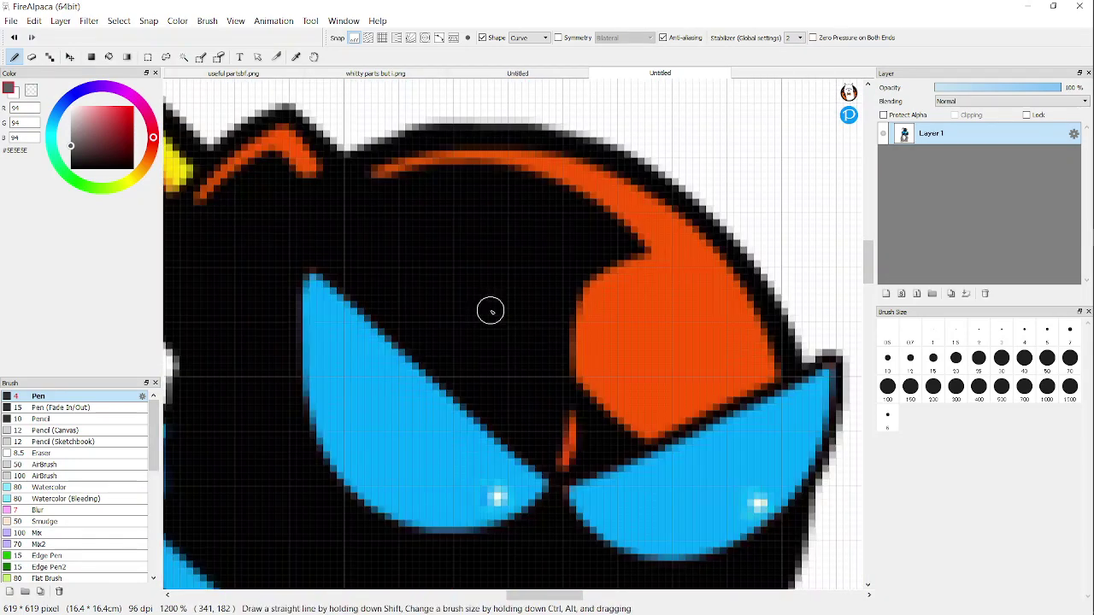
scroll(490, 310, "down", 4)
scroll(484, 274, "up", 3)
left_click(487, 276, "alt")
scroll(487, 276, "up", 2)
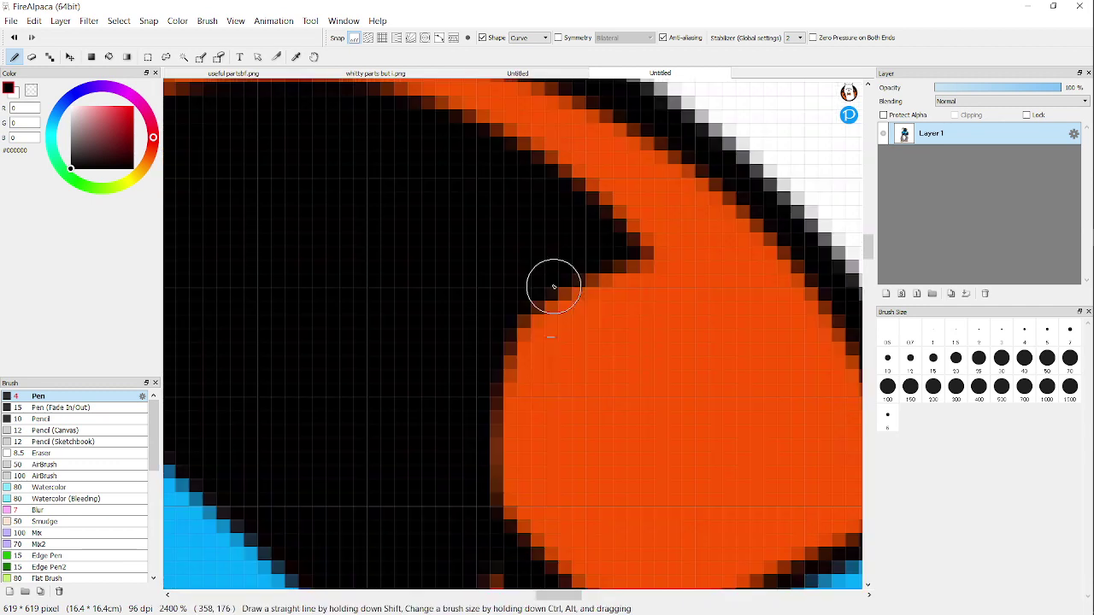
Step: Inspect the trousers, shoes, head and red fuse tip of the blue-hooded Whitty for stray marks and rough edges
scroll(554, 287, "down", 6)
scroll(548, 286, "up", 4)
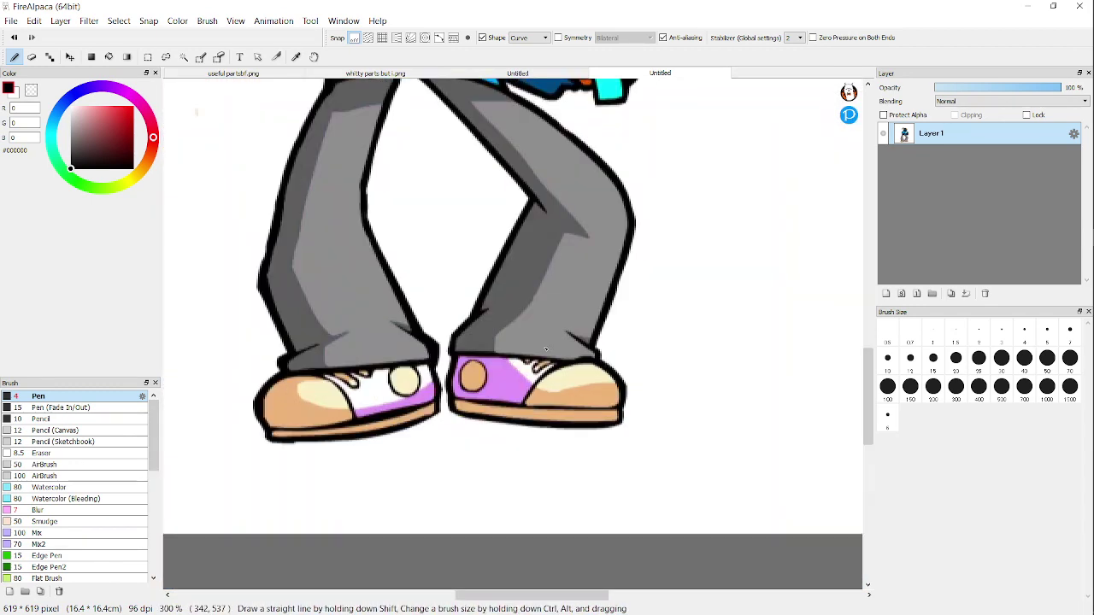
scroll(547, 287, "up", 3)
scroll(520, 435, "down", 5)
scroll(458, 394, "up", 1)
scroll(458, 395, "down", 1)
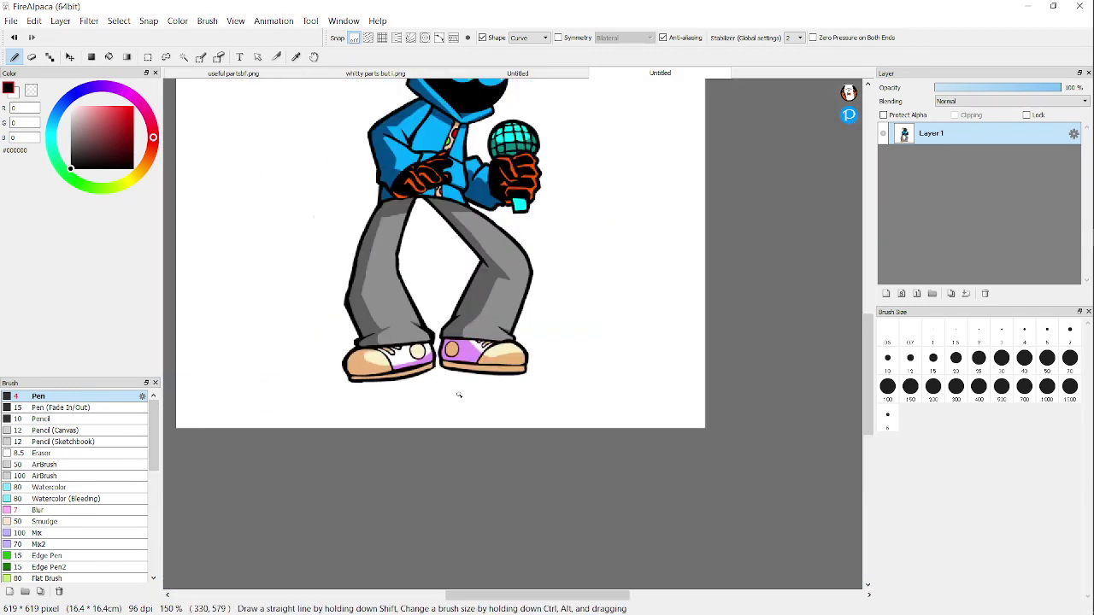
scroll(458, 394, "down", 2)
scroll(464, 141, "up", 5)
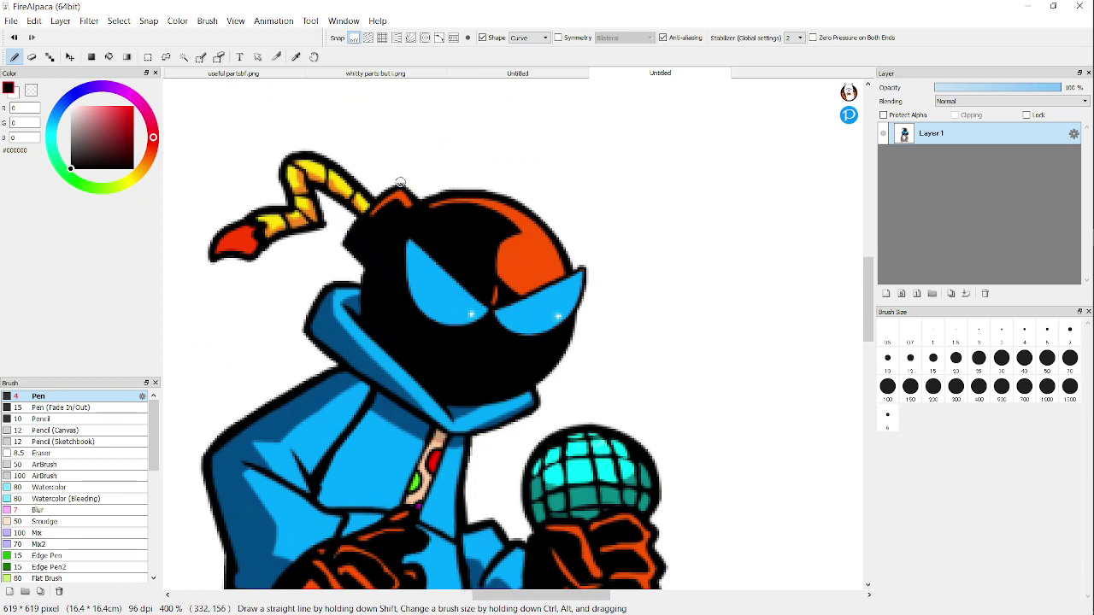
scroll(225, 200, "up", 3)
scroll(574, 303, "down", 2)
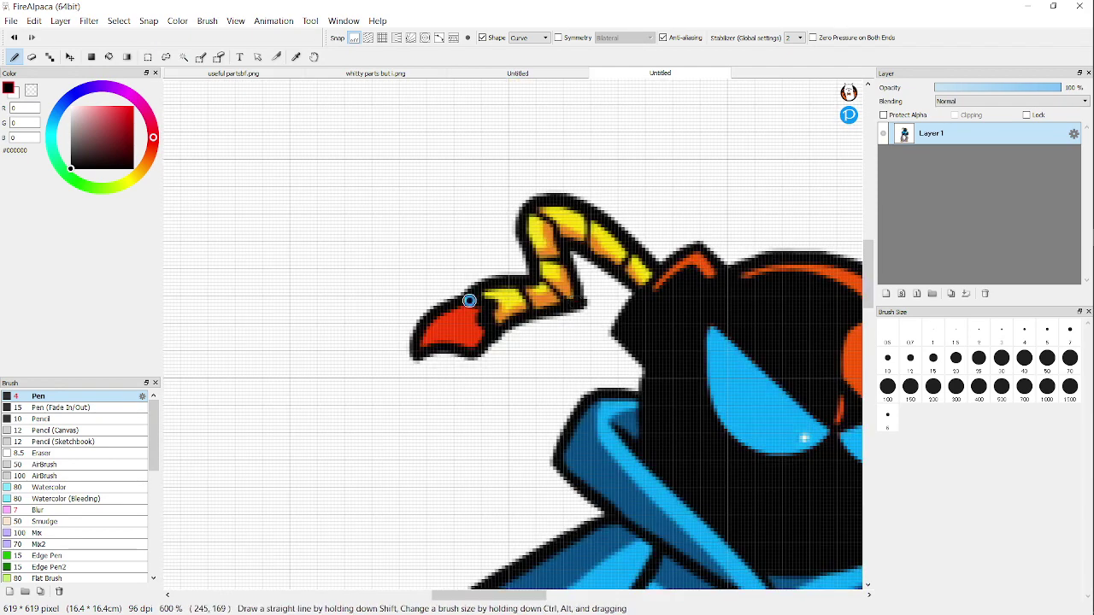
scroll(469, 298, "up", 3)
scroll(394, 335, "down", 3)
scroll(369, 405, "up", 3)
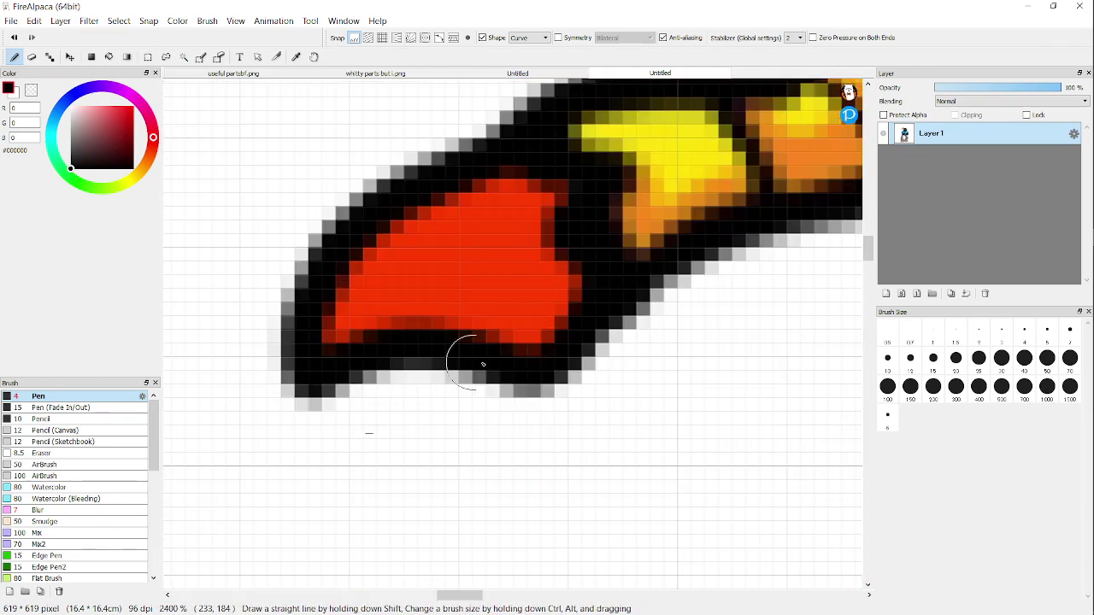
Step: Examine the blue-hooded Whitty's fuse, head, hoodie and microphone for leftover stray marks
scroll(514, 167, "down", 4)
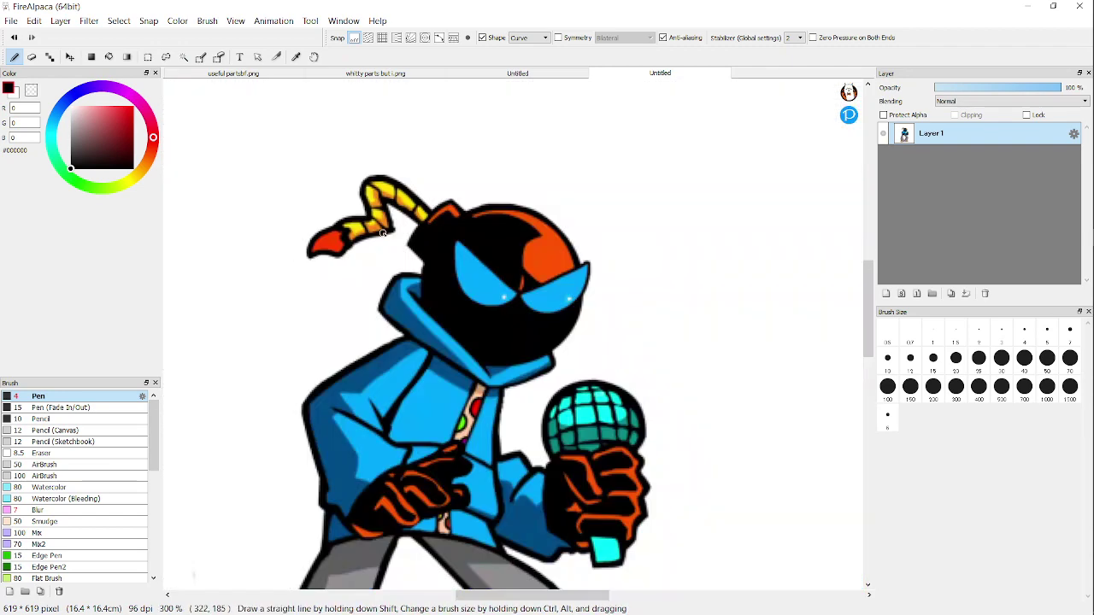
scroll(452, 420, "up", 4)
scroll(469, 389, "down", 4)
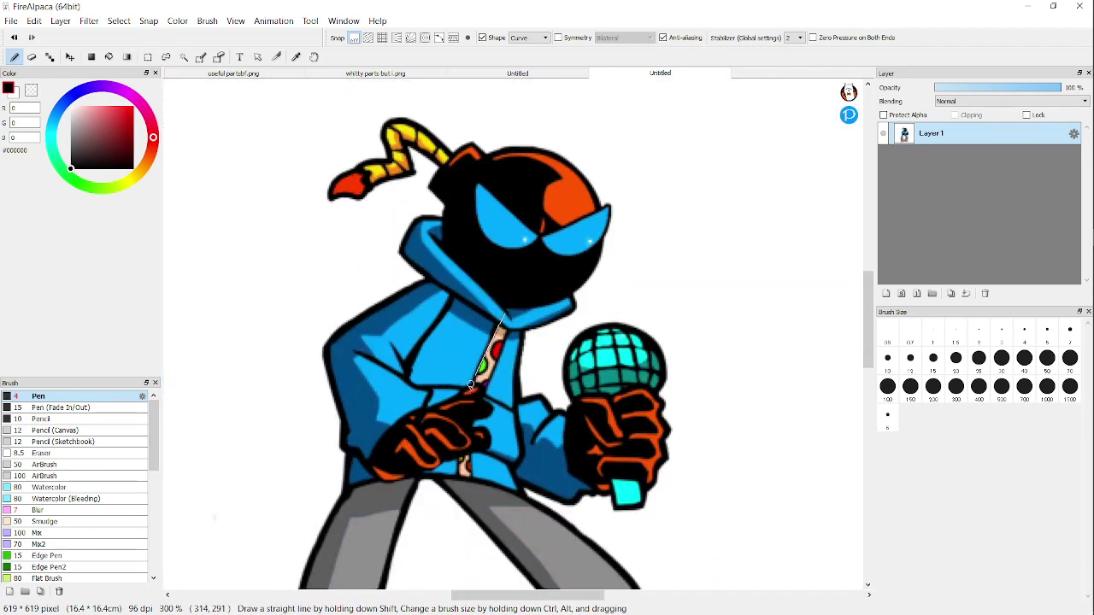
scroll(598, 391, "up", 2)
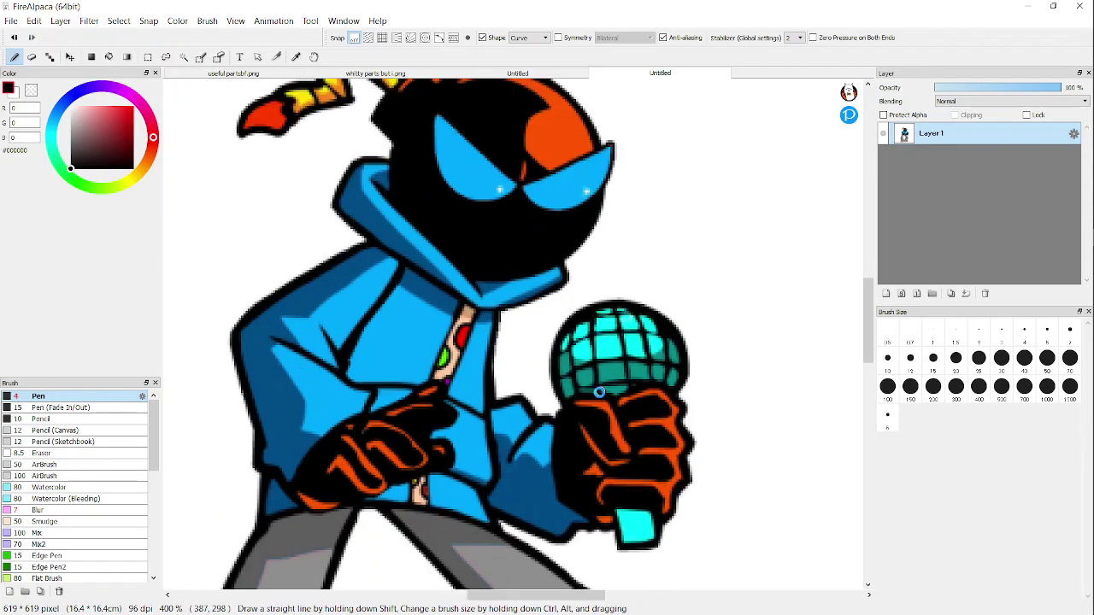
scroll(612, 343, "down", 2)
scroll(609, 329, "down", 3)
scroll(586, 240, "up", 4)
scroll(491, 410, "down", 4)
scroll(487, 368, "down", 2)
scroll(484, 421, "up", 2)
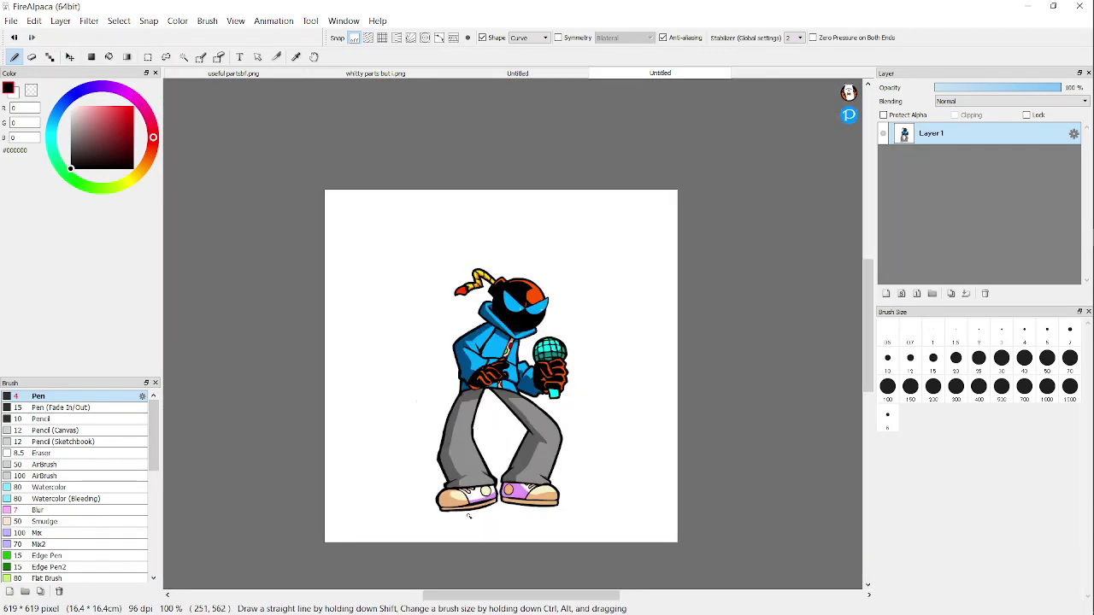
Step: Check the blue-hooded Whitty's shoes and head up close and review the whole figure
scroll(469, 516, "up", 3)
scroll(471, 504, "down", 3)
scroll(516, 274, "up", 3)
scroll(503, 261, "down", 1)
scroll(489, 237, "up", 1)
scroll(480, 382, "down", 2)
scroll(457, 446, "up", 2)
scroll(454, 447, "down", 3)
scroll(459, 459, "up", 1)
scroll(498, 340, "up", 1)
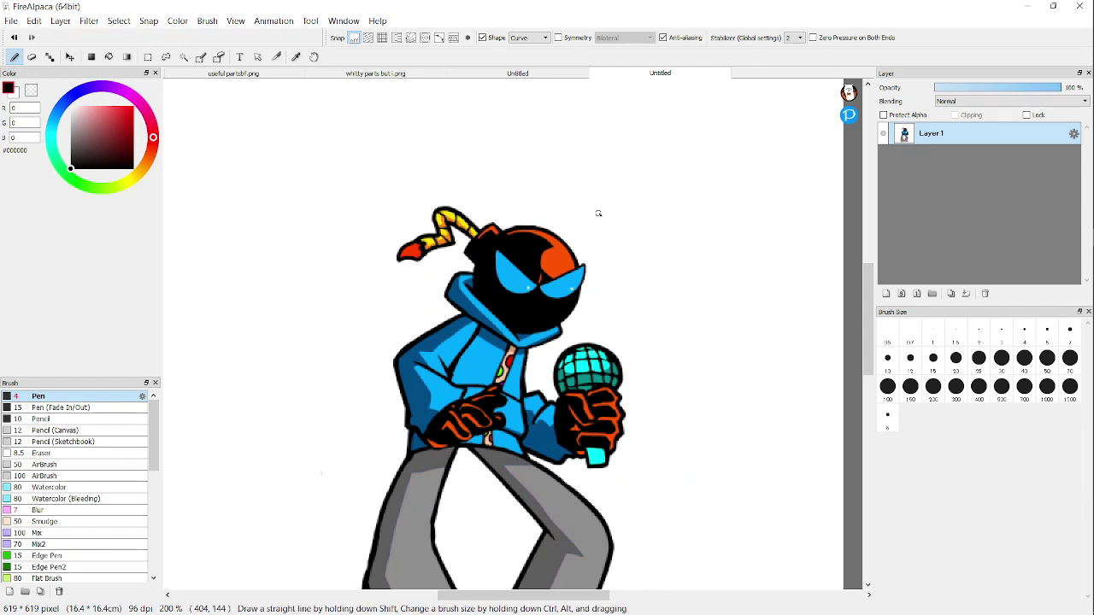
scroll(500, 279, "up", 2)
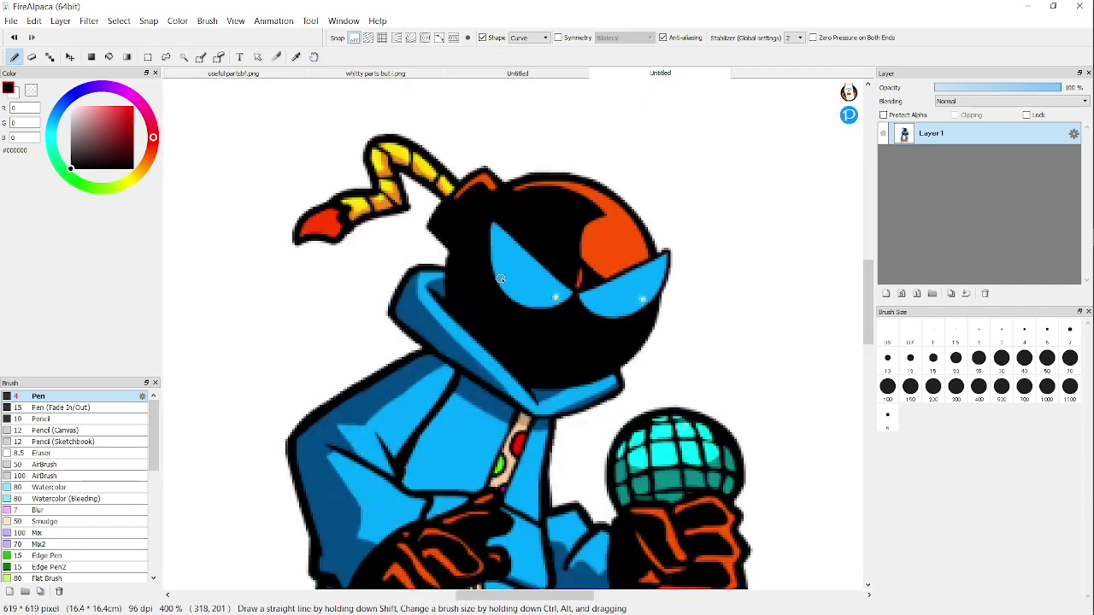
scroll(501, 278, "down", 3)
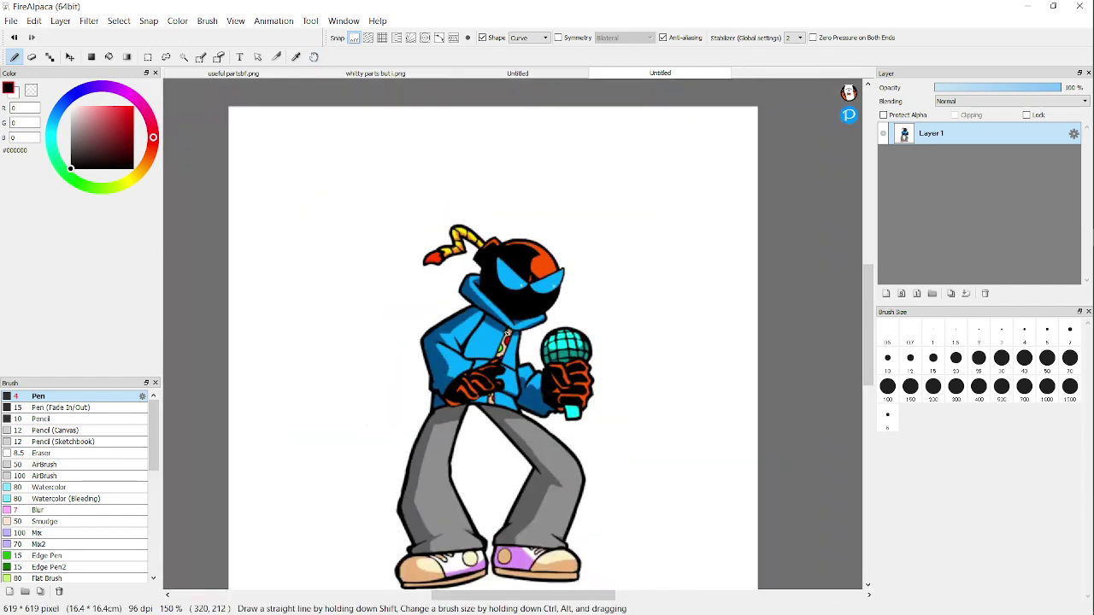
Step: Open the sprite parts image mal.png from the Downloads folder
left_click(12, 21)
left_click(58, 4)
left_click(10, 22)
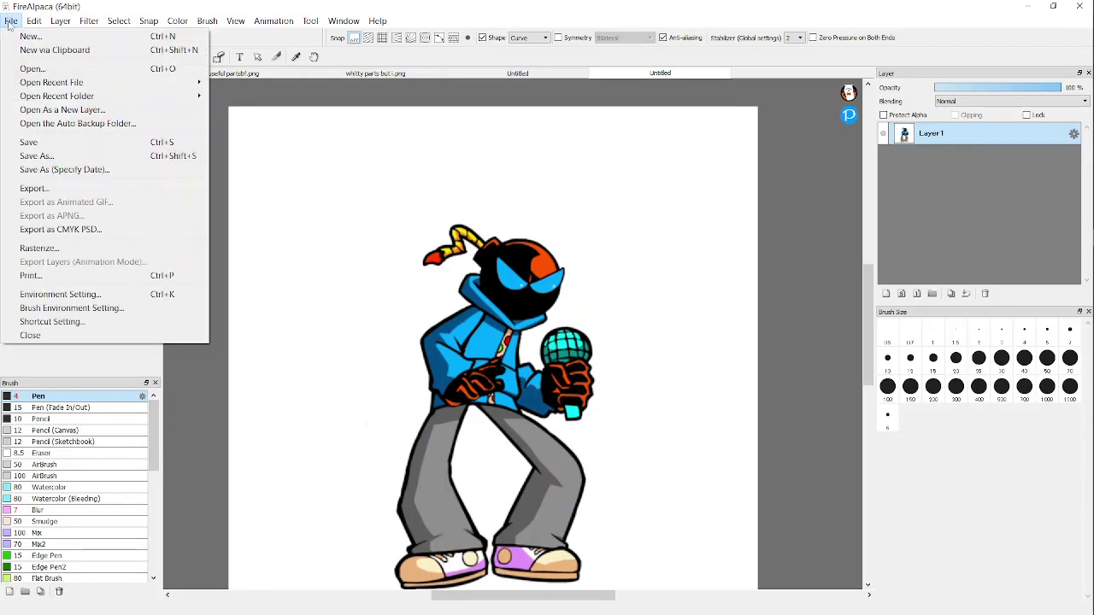
left_click(24, 67)
type("mal")
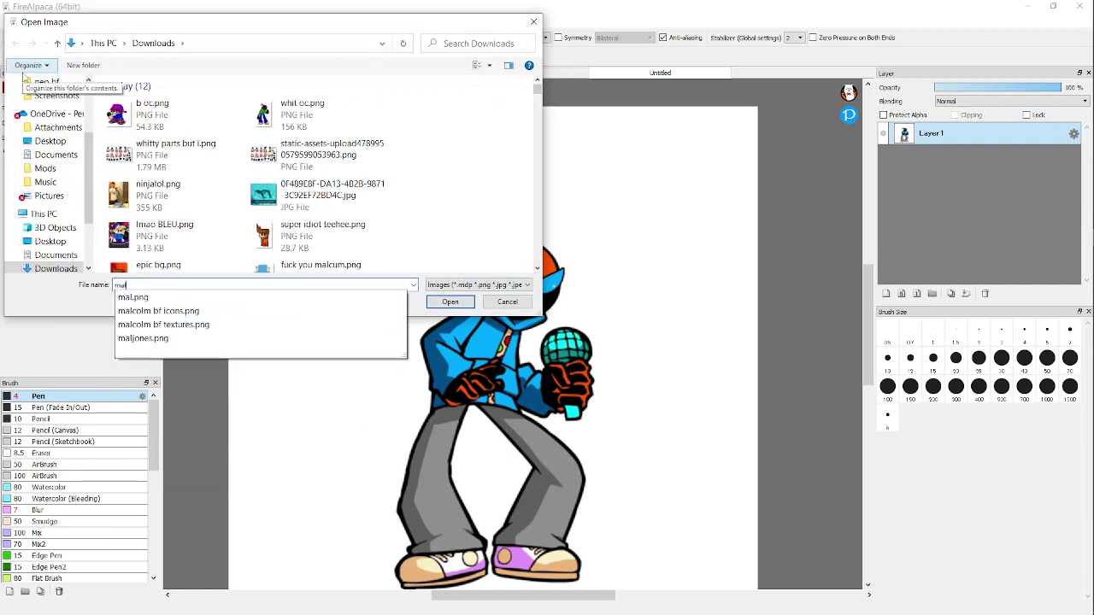
key("Down")
key("Return")
Step: Examine the blue top-hat character's parts, including the head, jacket, patterned shirt strip, hands and purple shoes
scroll(339, 165, "up", 3)
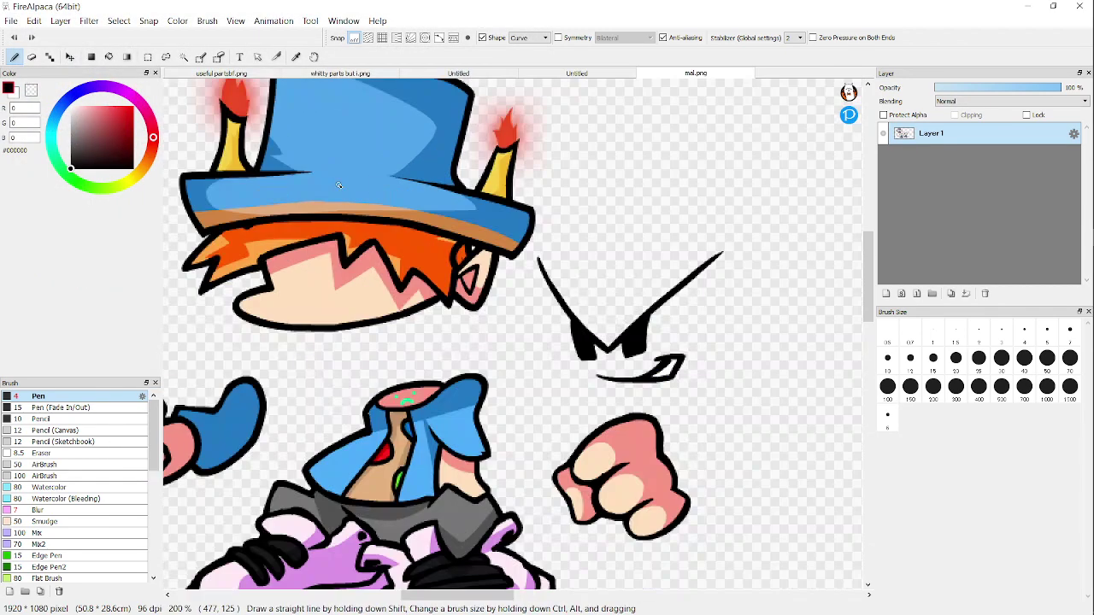
scroll(335, 188, "down", 4)
scroll(332, 214, "up", 4)
scroll(330, 220, "down", 1)
scroll(329, 221, "down", 2)
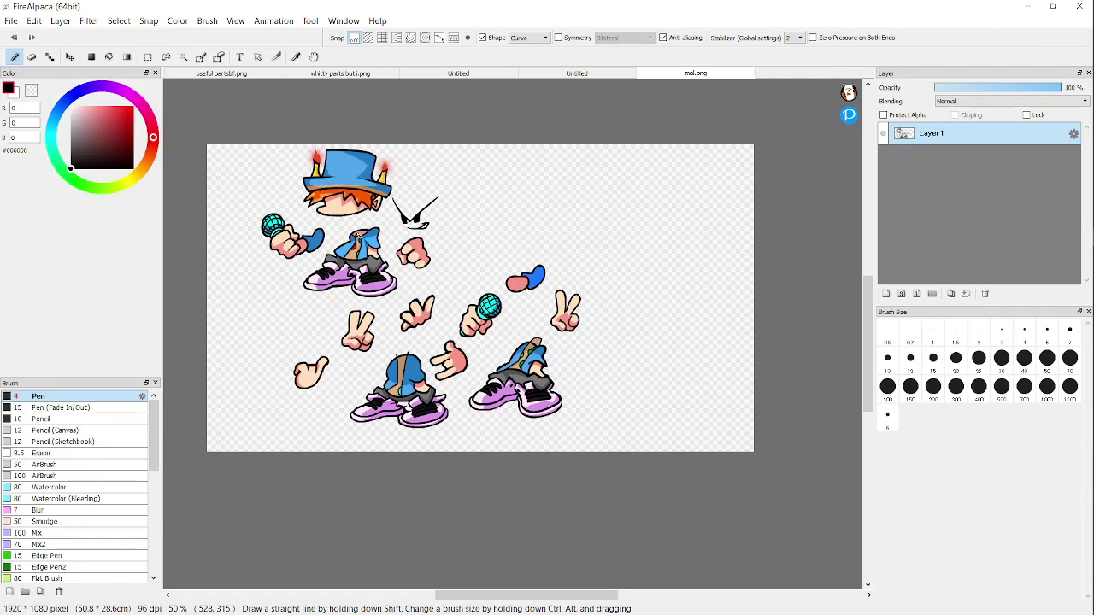
scroll(359, 237, "up", 2)
scroll(384, 281, "up", 2)
scroll(411, 324, "down", 2)
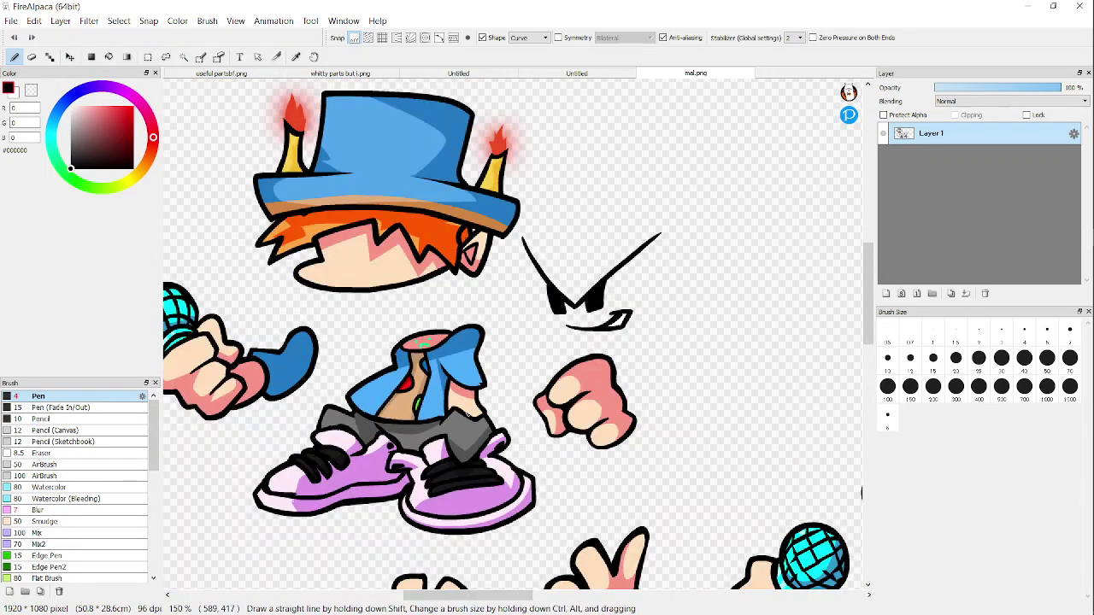
scroll(432, 364, "up", 1)
scroll(426, 353, "up", 2)
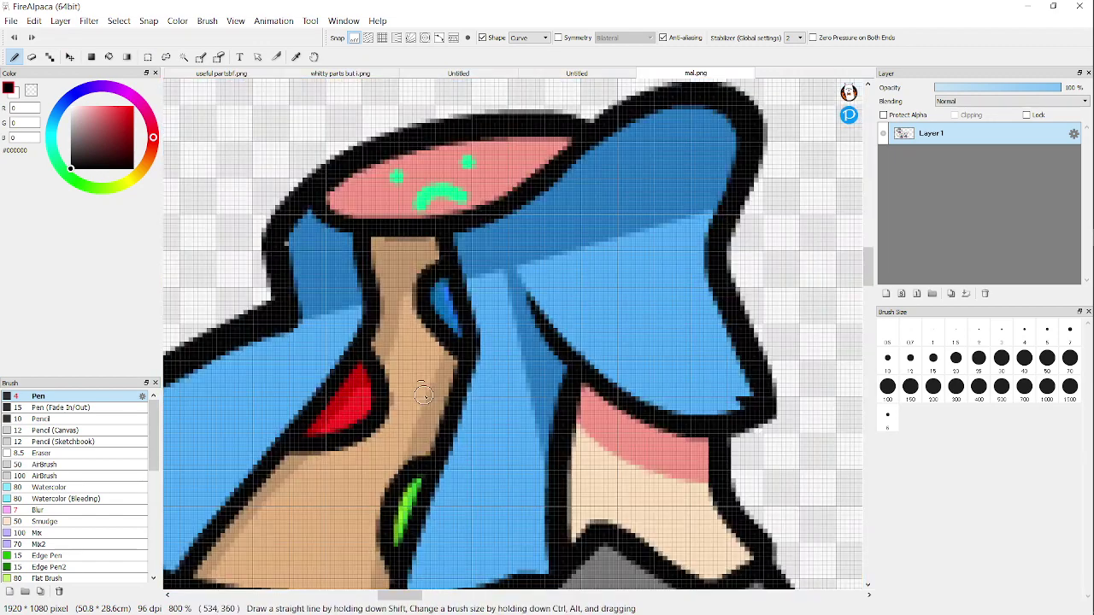
scroll(422, 384, "down", 4)
scroll(395, 309, "up", 3)
scroll(396, 310, "down", 6)
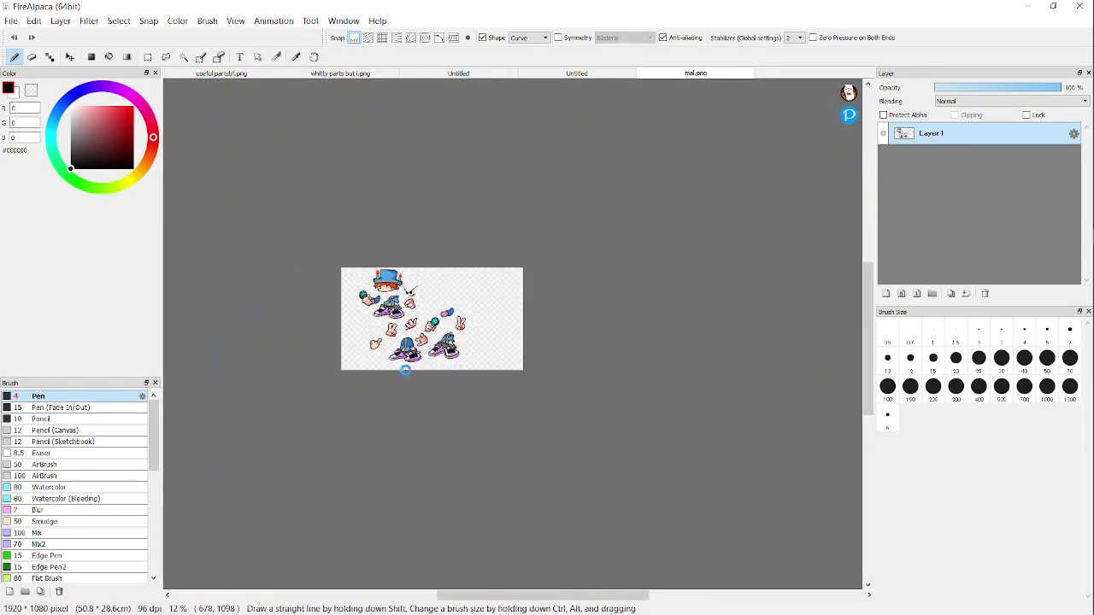
scroll(414, 285, "up", 5)
scroll(414, 285, "down", 4)
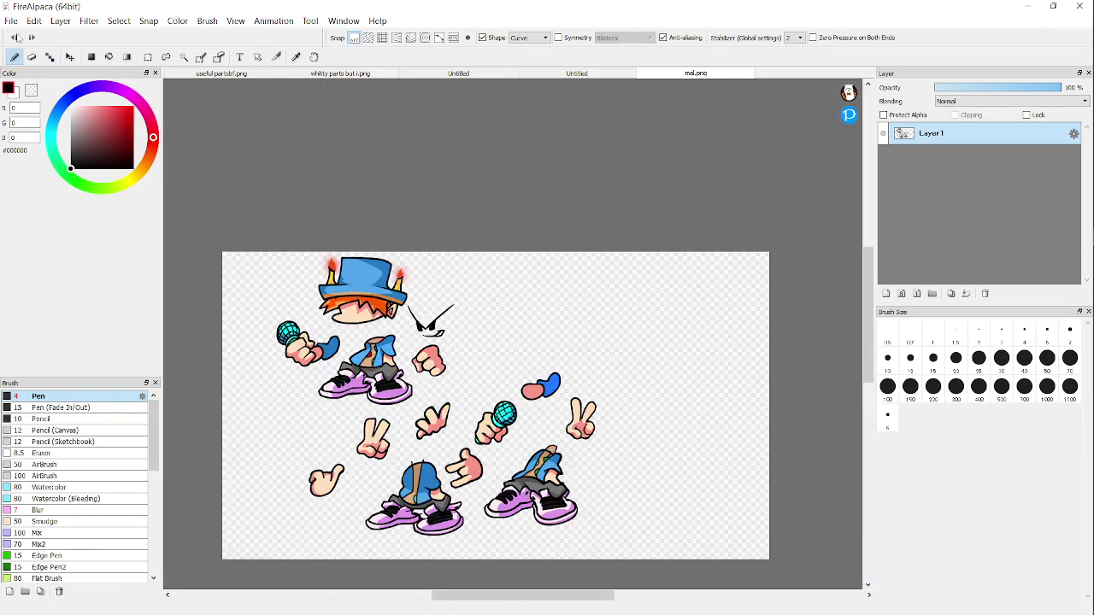